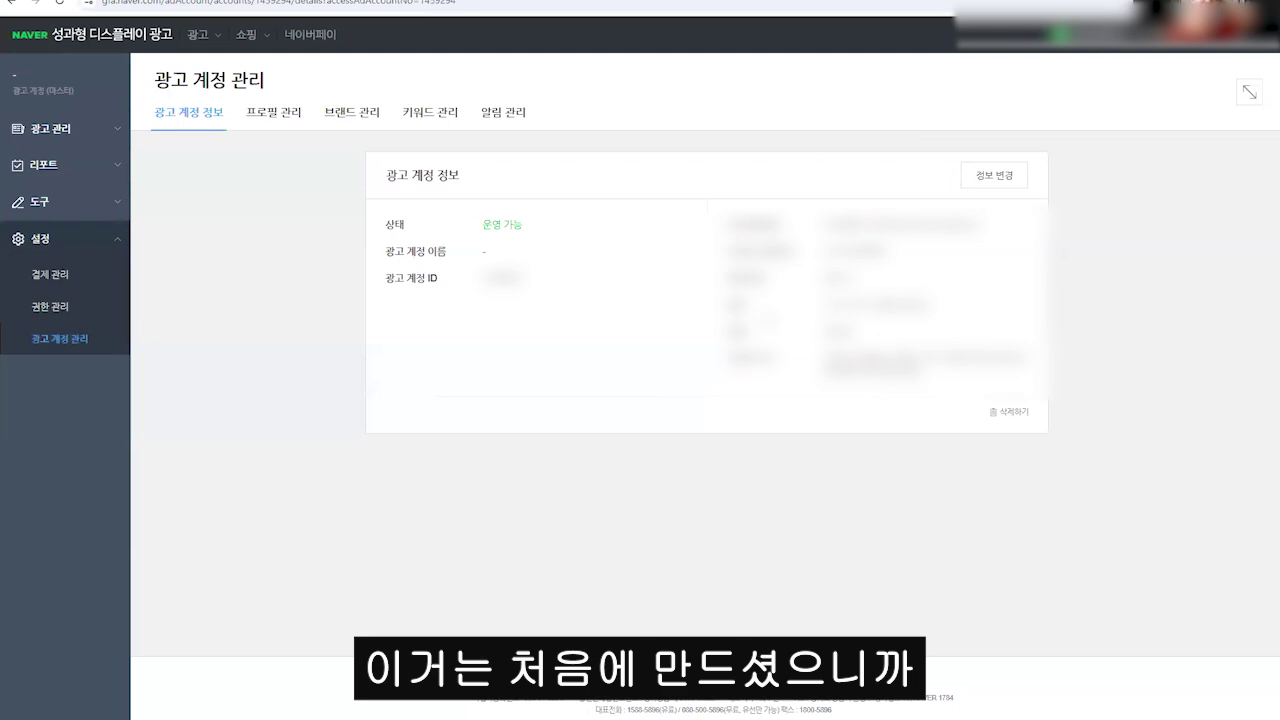
Open the ad account's profile management (프로필 관리), review the ad profile and profile URL entries, and open them for editing.
left_click(267, 115)
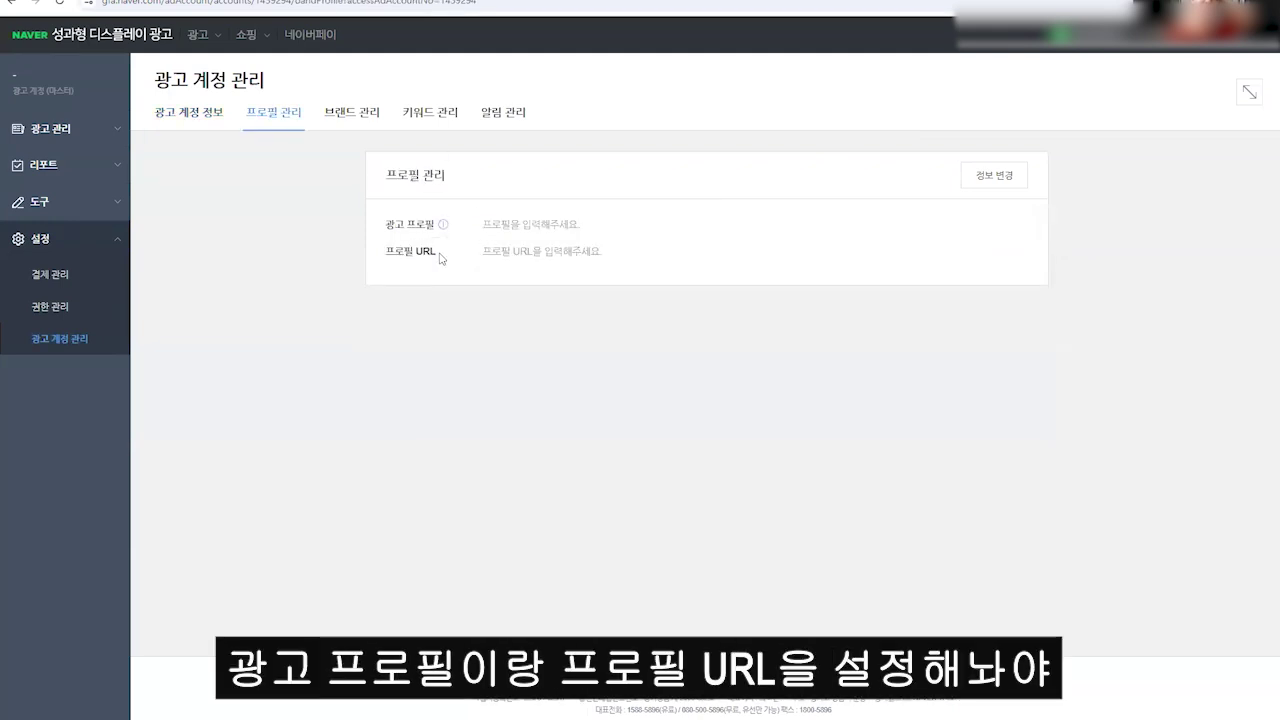
left_click_drag(437, 253, 371, 222)
left_click(384, 211)
left_click_drag(483, 229, 643, 265)
left_click(645, 265)
left_click(1005, 180)
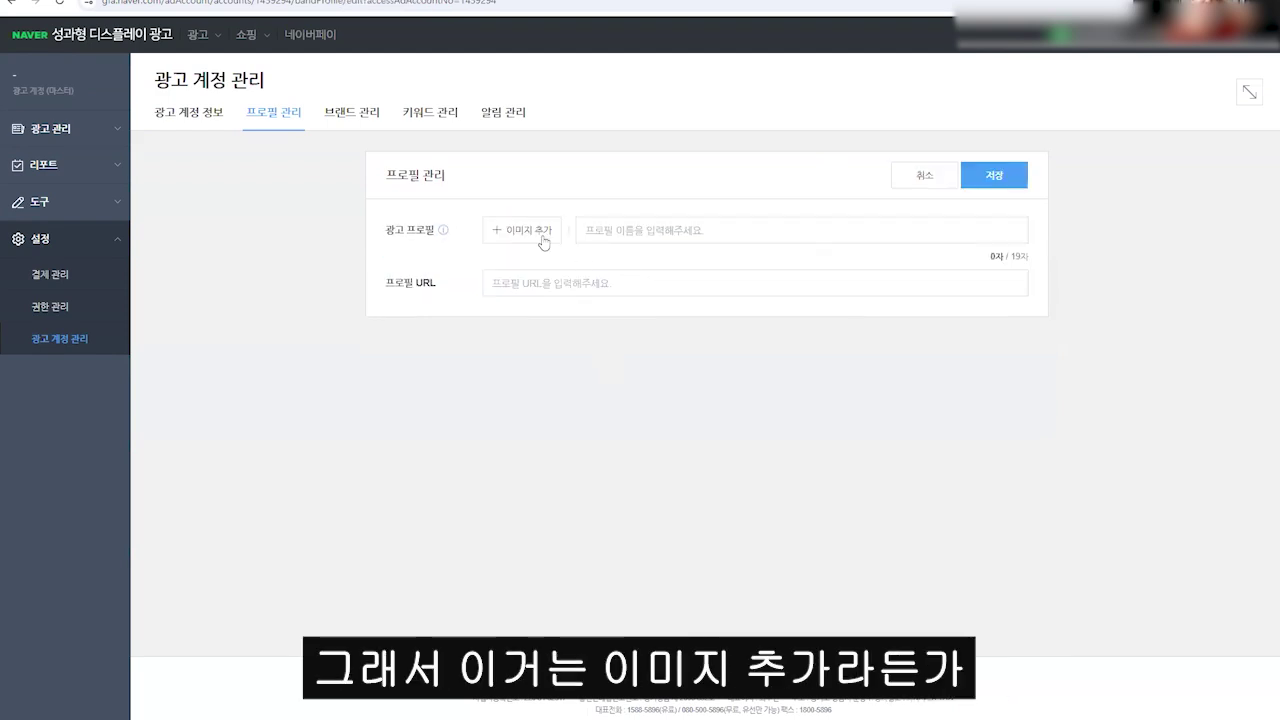
Examine the profile name, profile URL and image fields, including the help note on the ad profile (광고 프로필).
left_click(632, 231)
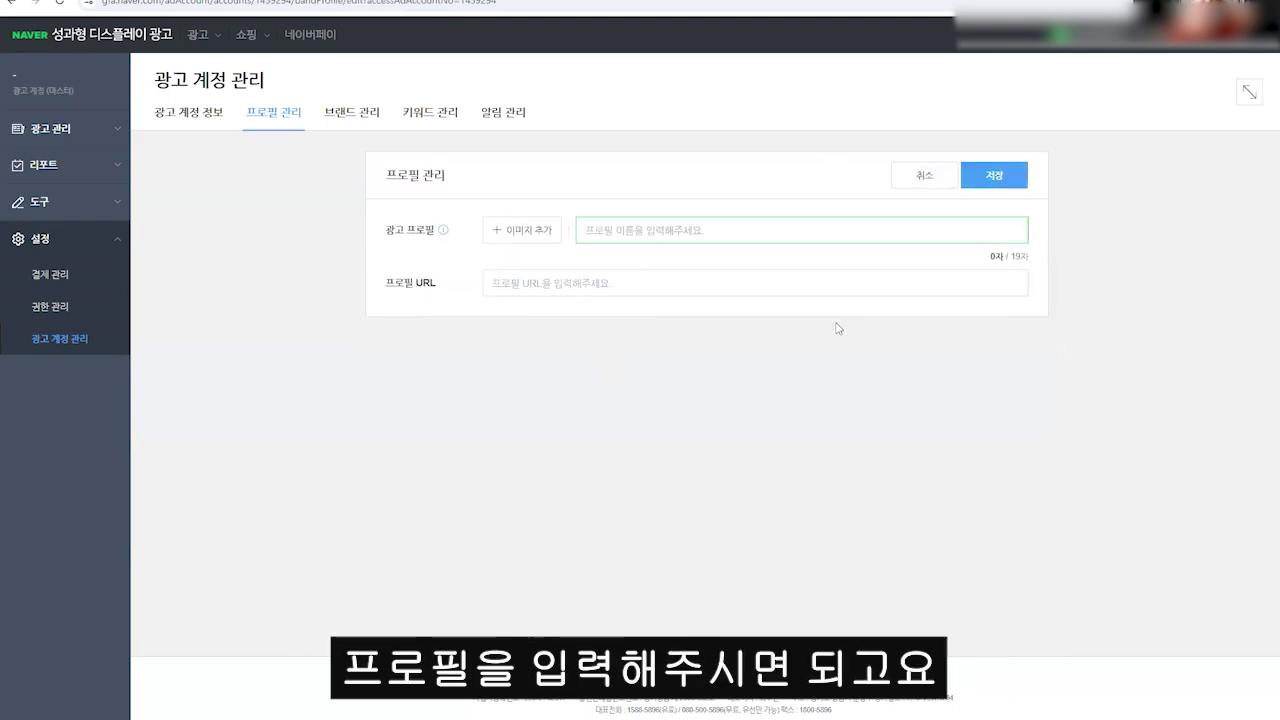
left_click(593, 290)
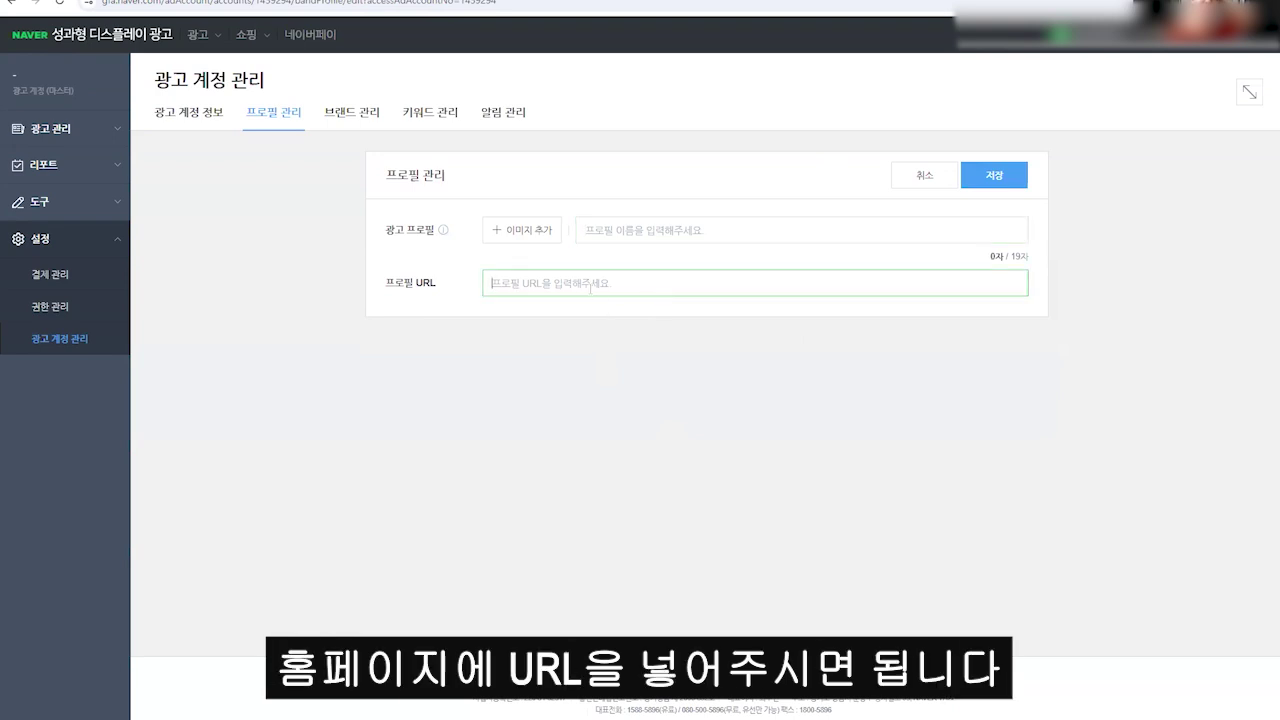
mouse_move(443, 233)
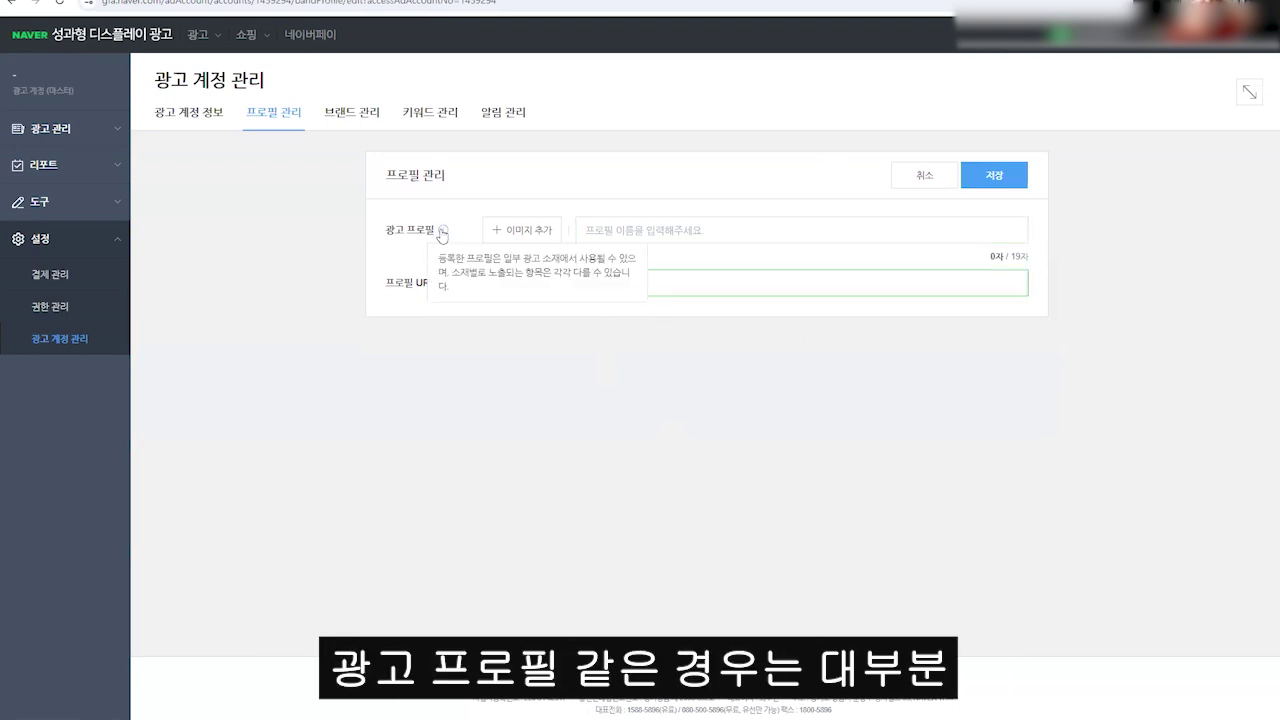
left_click(500, 230)
mouse_move(548, 245)
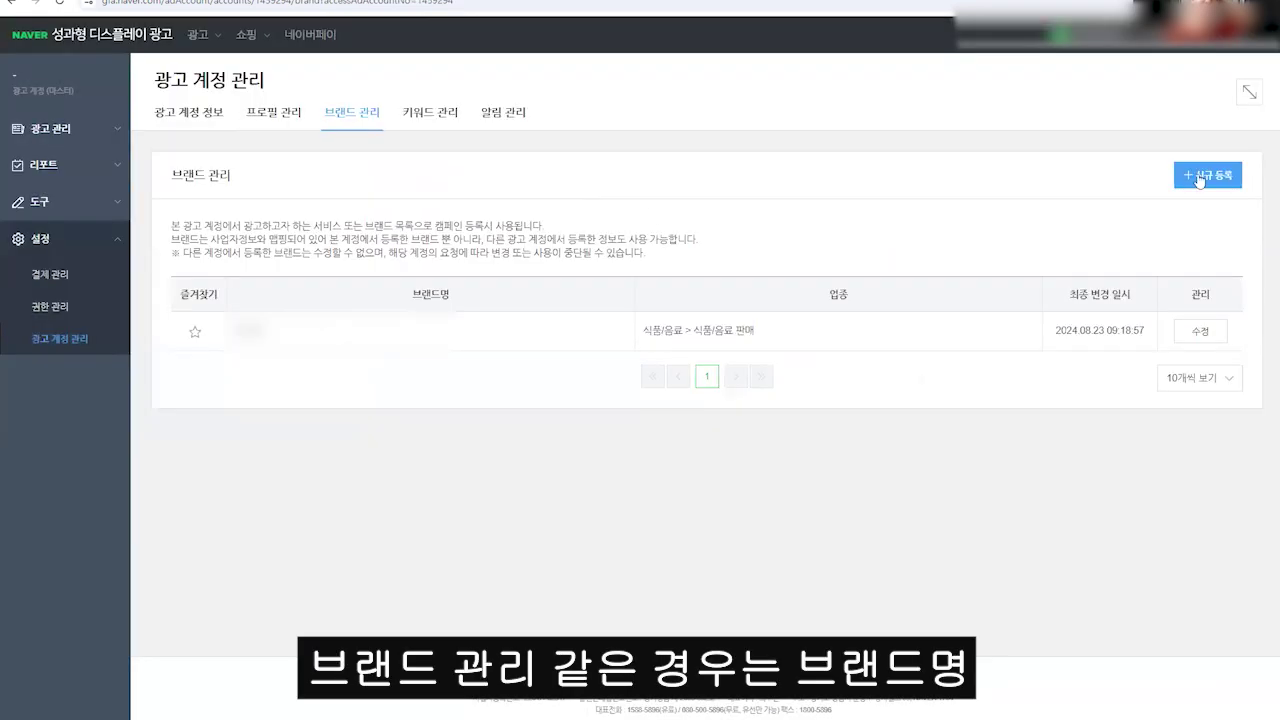
Start a new brand registration with the brand name 나이키 and check the name for duplicates.
left_click(1200, 176)
left_click(657, 217)
type("나이키")
left_click(771, 222)
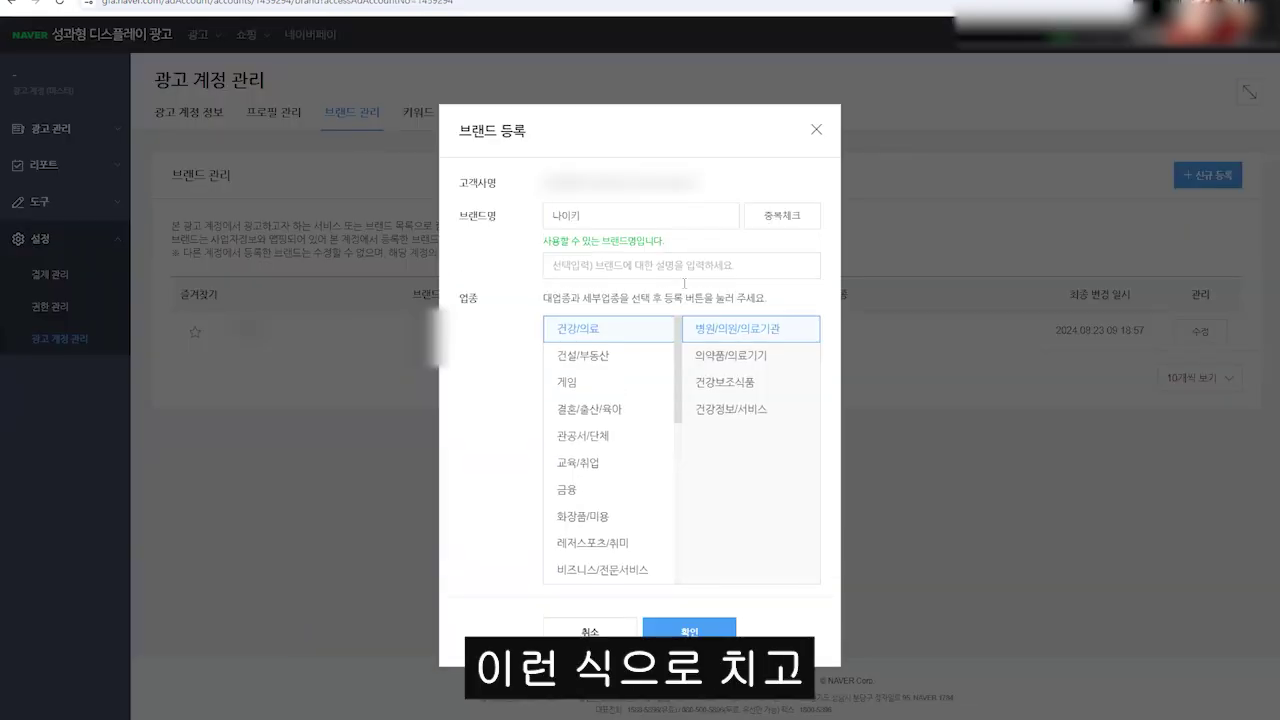
Try the industry categories 관공서/단체, 금융 and 레저스포츠/취미 for the brand being registered.
left_click(592, 436)
left_click(597, 489)
left_click(602, 543)
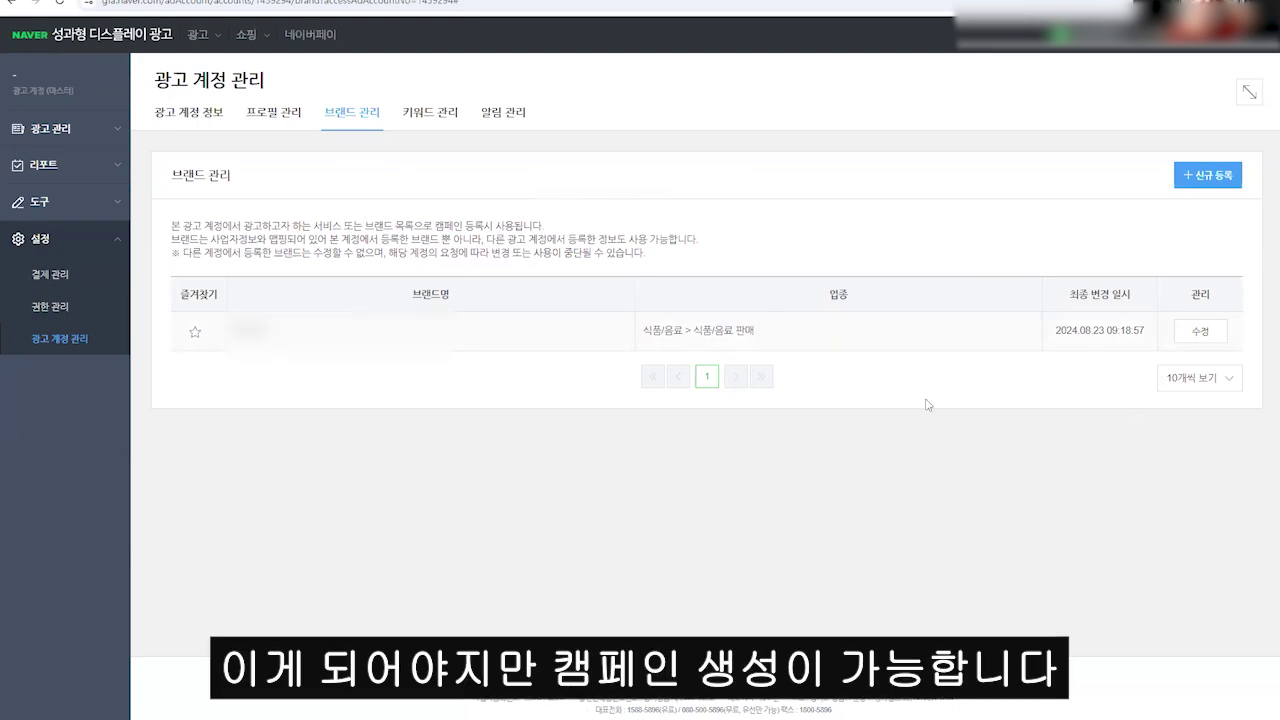
Open keyword management (키워드 관리) and read the note about keywords for the brand search synergy report.
left_click(430, 112)
left_click_drag(171, 225, 497, 238)
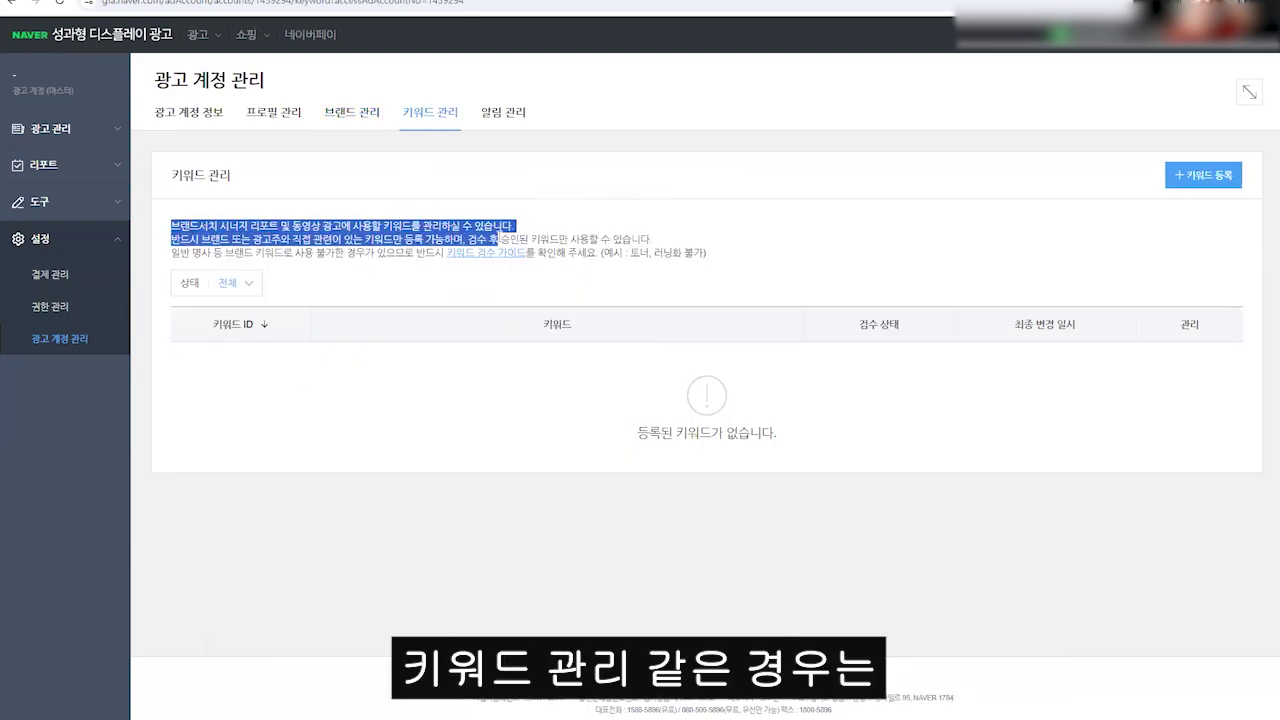
left_click(245, 226)
left_click_drag(245, 226, 281, 226)
left_click(178, 226)
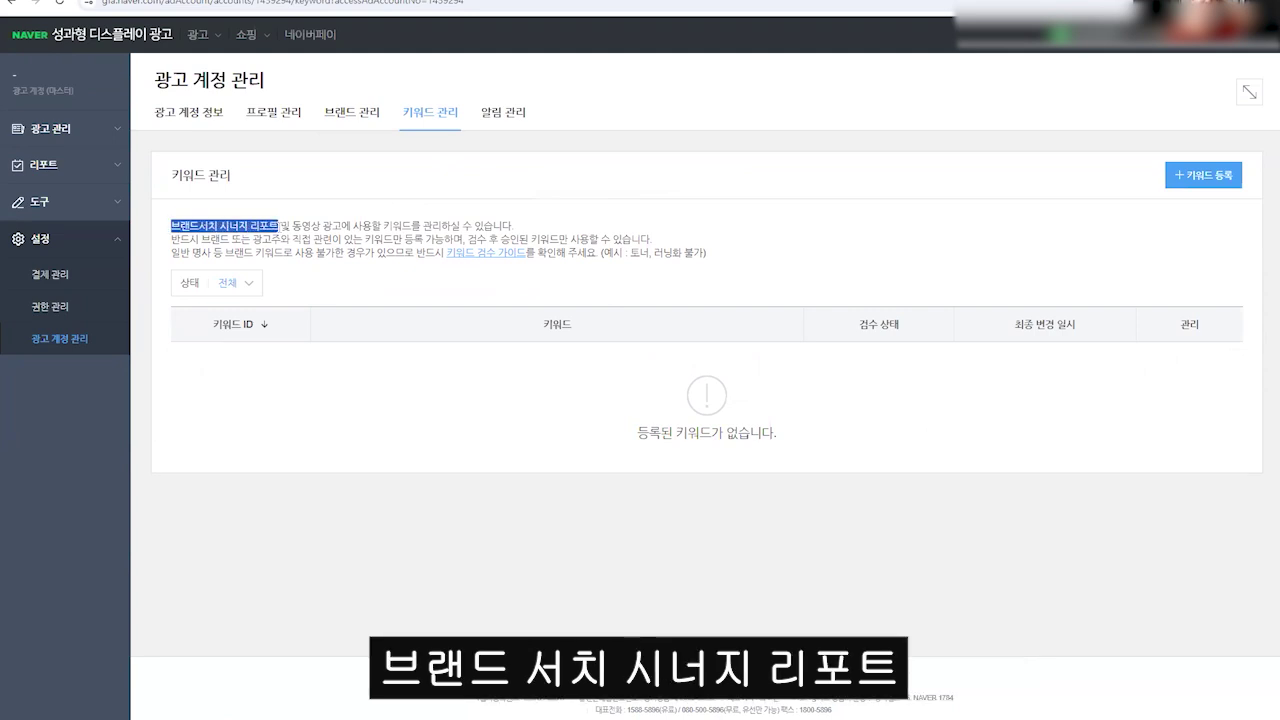
left_click(283, 227)
left_click_drag(171, 226, 270, 226)
left_click(233, 226)
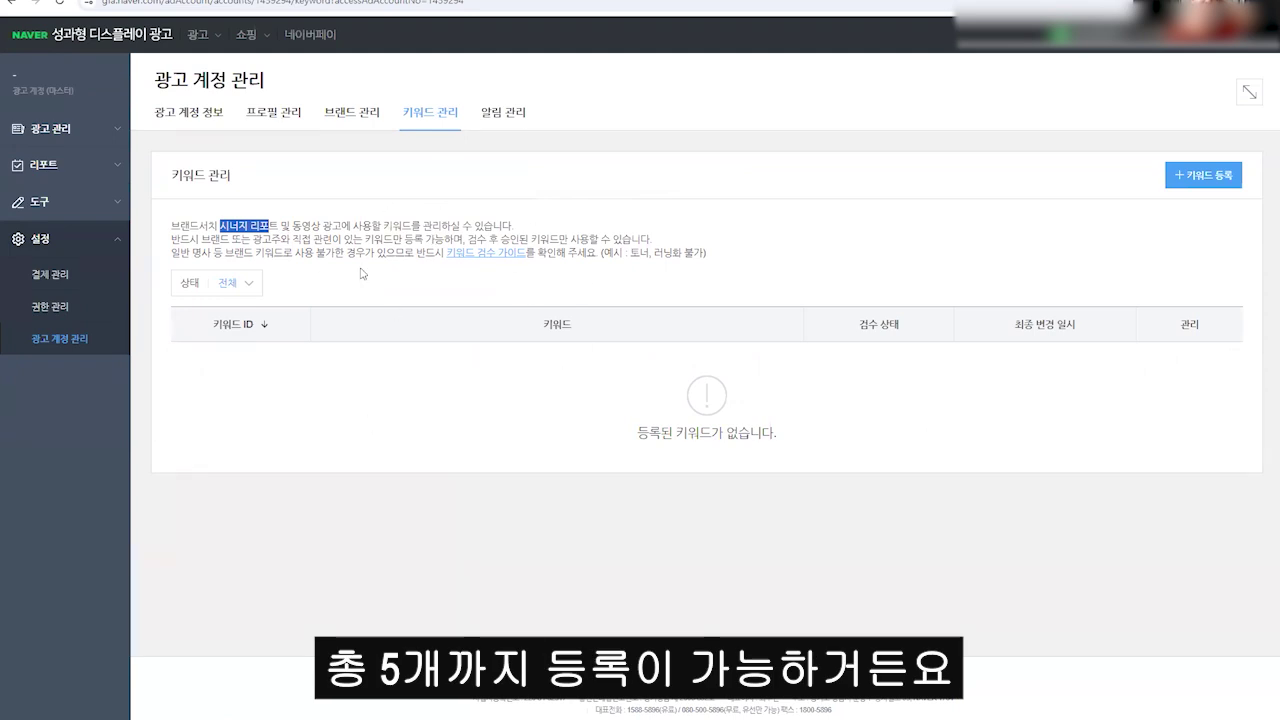
Read the note on generic nouns, the keyword review guide and the examples of disallowed keywords.
left_click_drag(191, 253, 396, 253)
left_click(266, 253)
left_click_drag(597, 253, 413, 252)
left_click(598, 259)
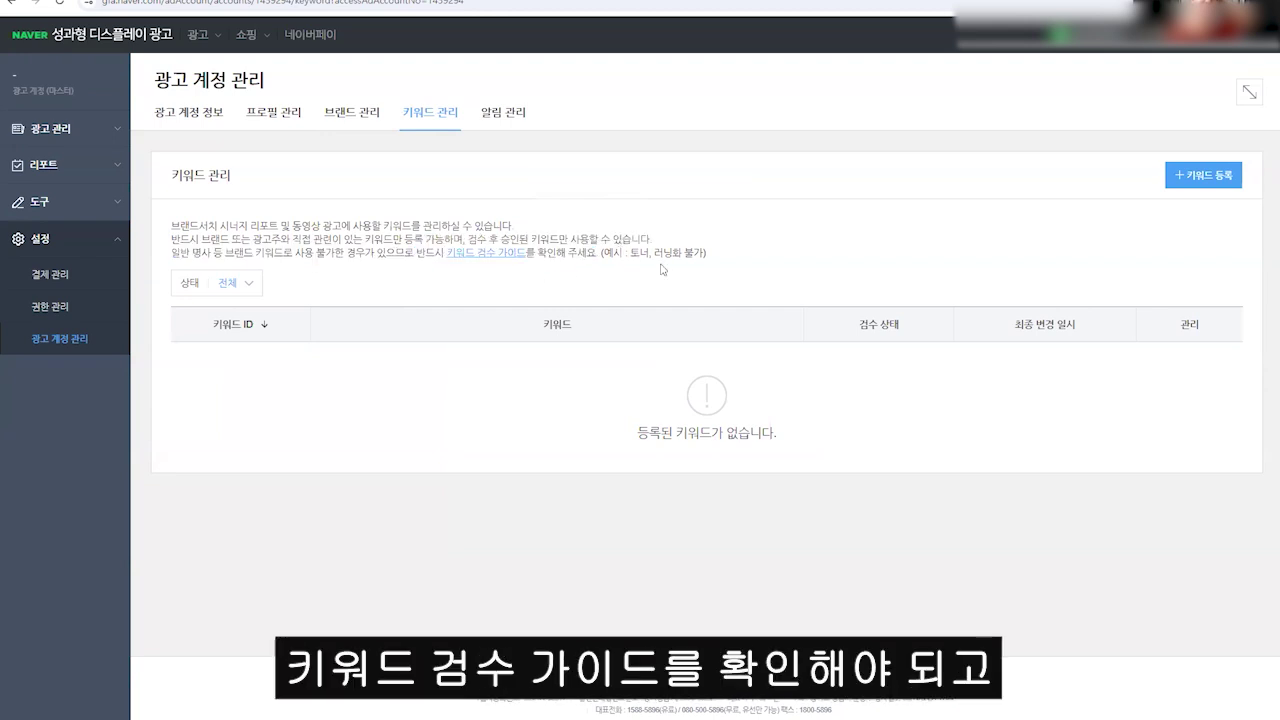
left_click_drag(632, 253, 678, 253)
left_click(694, 250)
Start a keyword registration and try 나이키 and the generic word 운동화 as the keyword.
left_click(1210, 176)
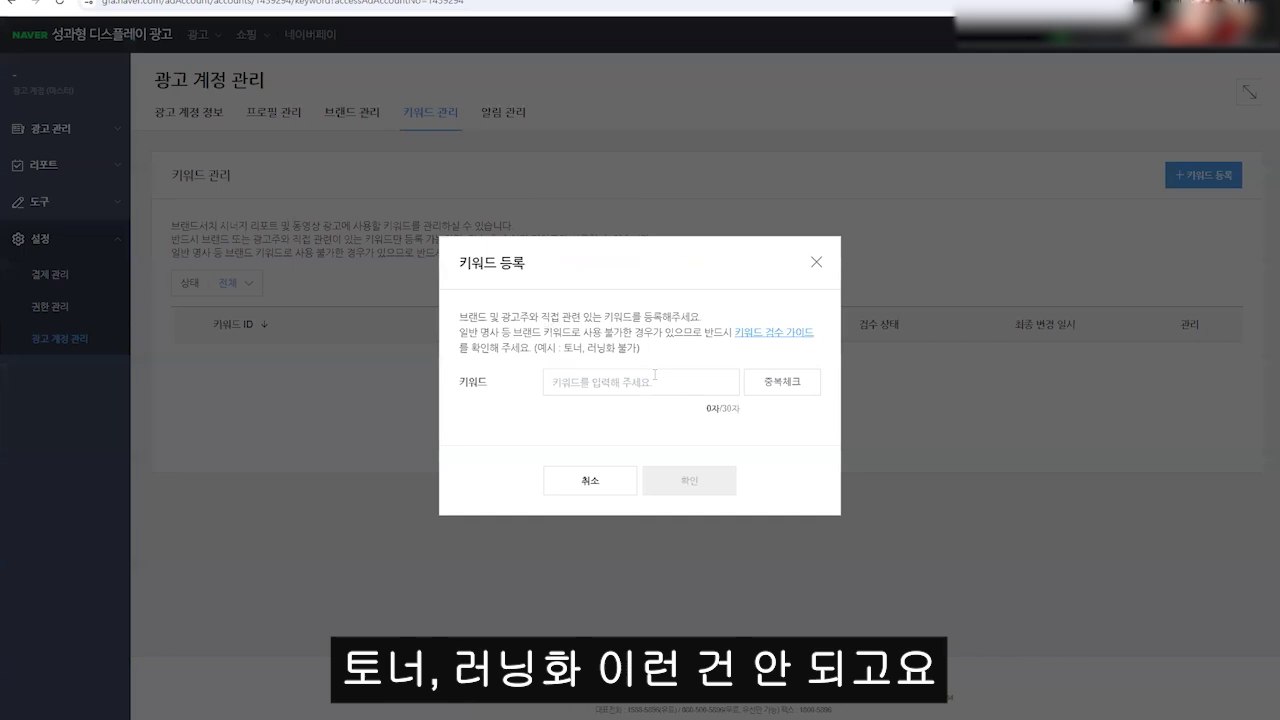
left_click(655, 381)
type("나이키")
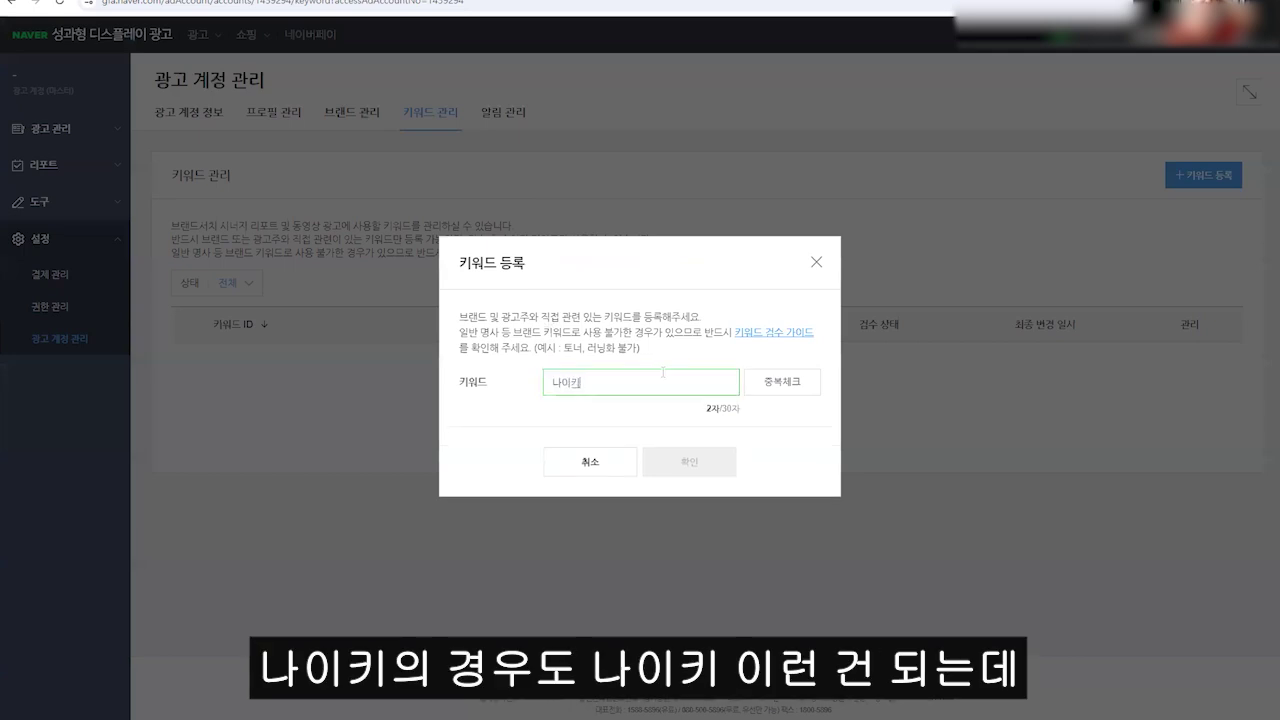
key("BackSpace")
key("BackSpace")
key("BackSpace")
type("운동화")
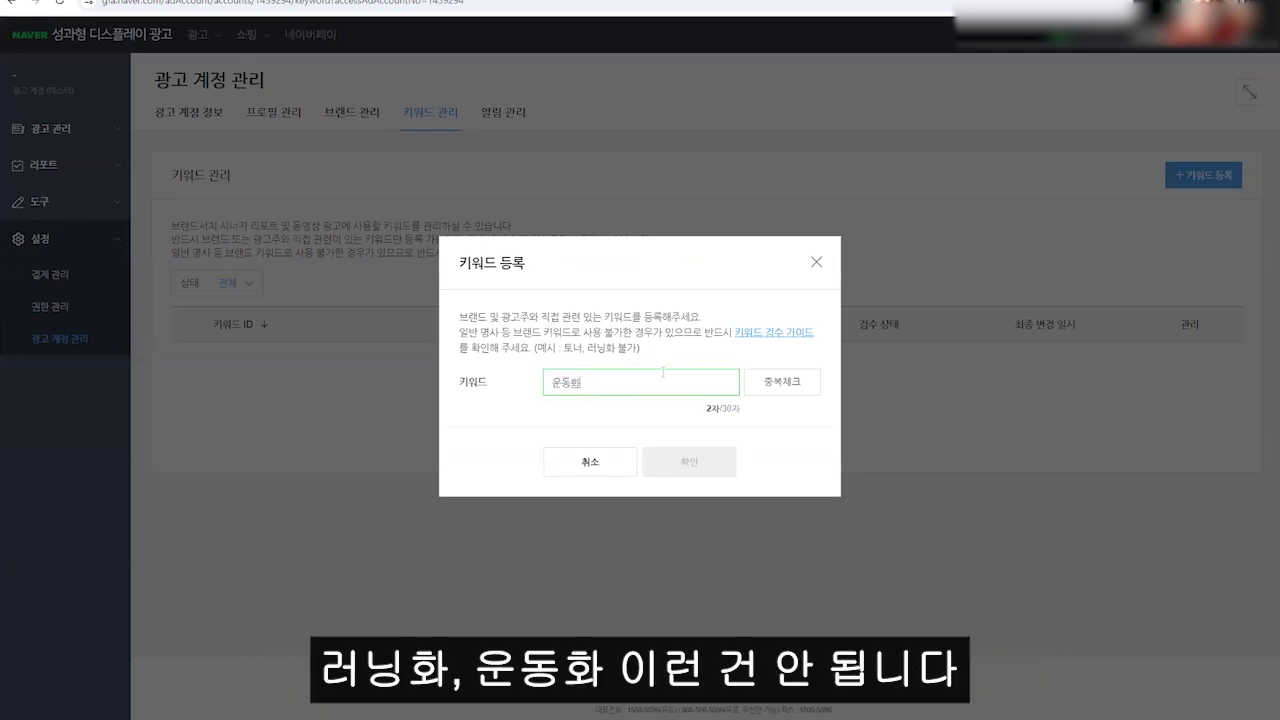
Try keywords that combine the brand name with a product, 나이키 with 에어맥 and 나이키 with 운동화.
key("ctrl+a")
type("나이키")
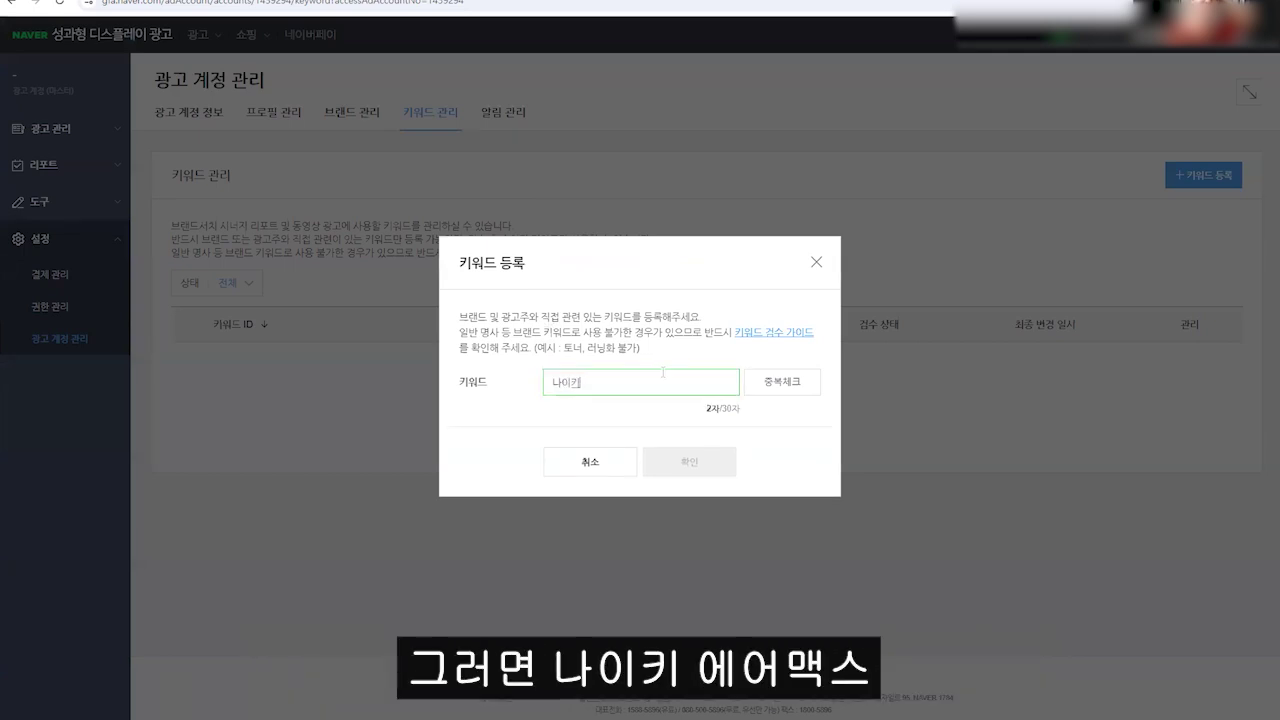
type("에어맥")
key("ctrl+a")
type("나이키")
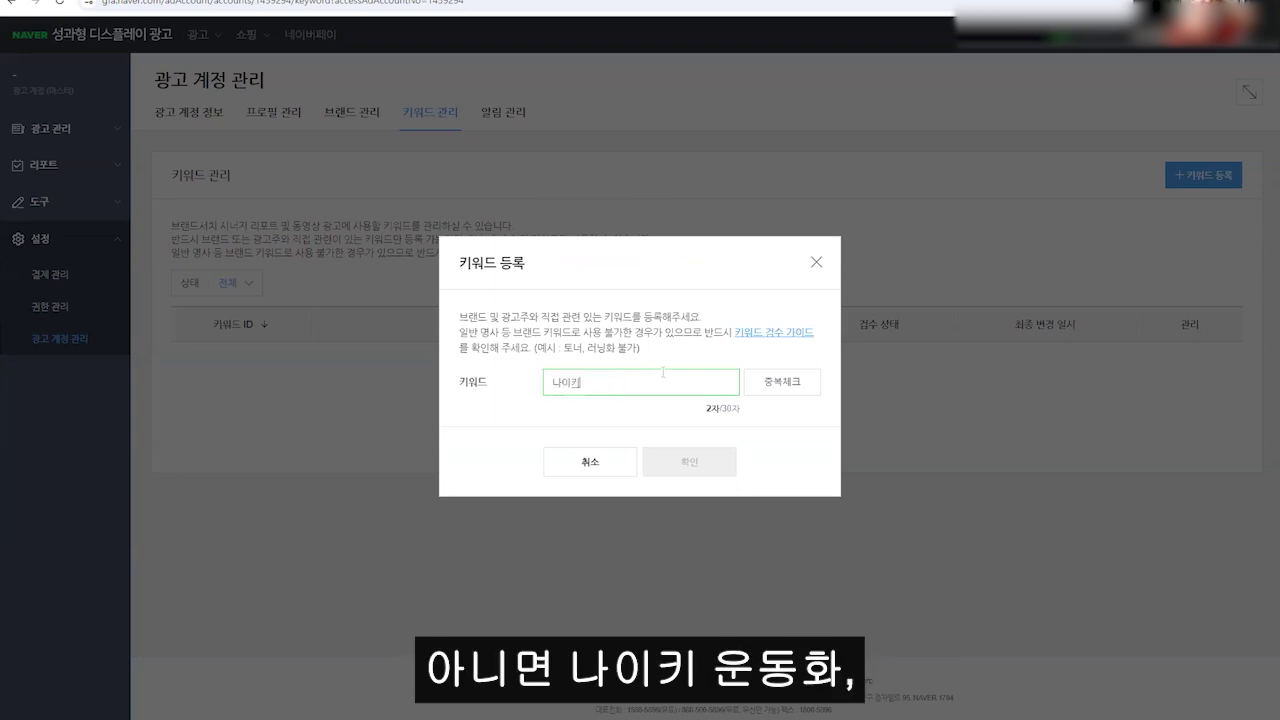
type("운동화")
Enter the keyword 나이키런닝화, run the duplicate check, and cancel the keyword registration.
key("ctrl+a")
type("나이키런")
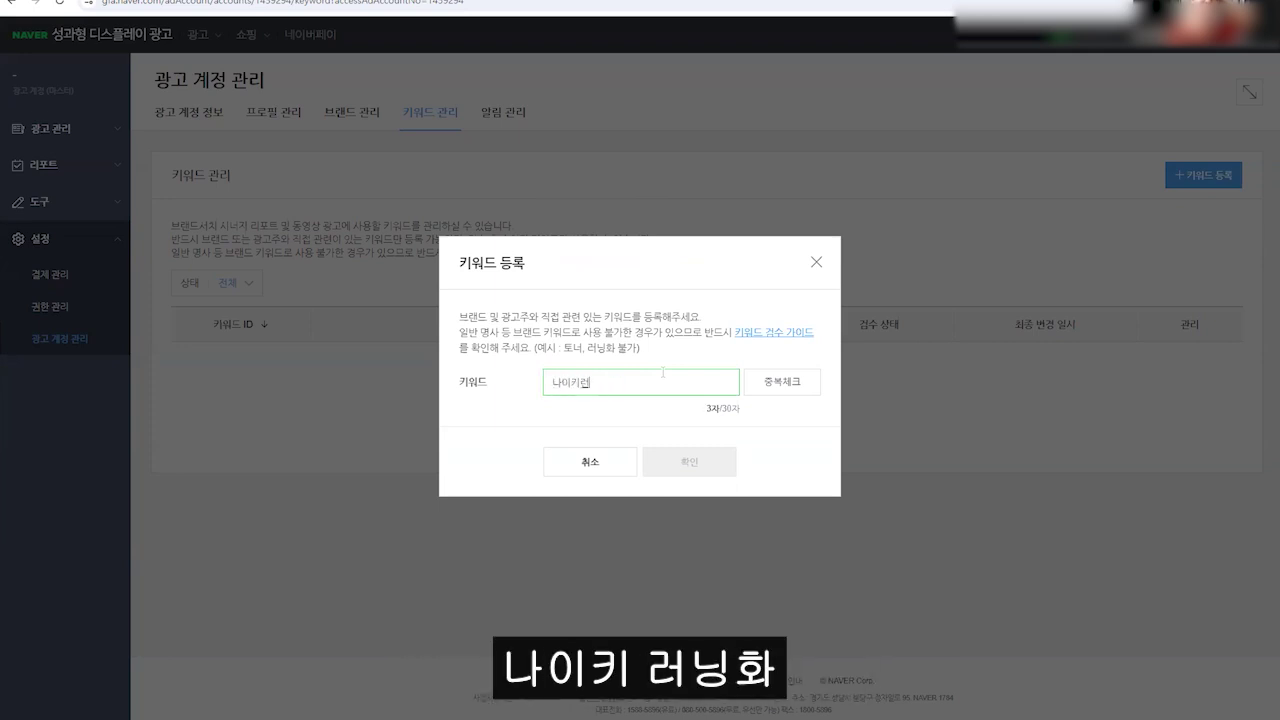
type("닝화")
left_click(765, 386)
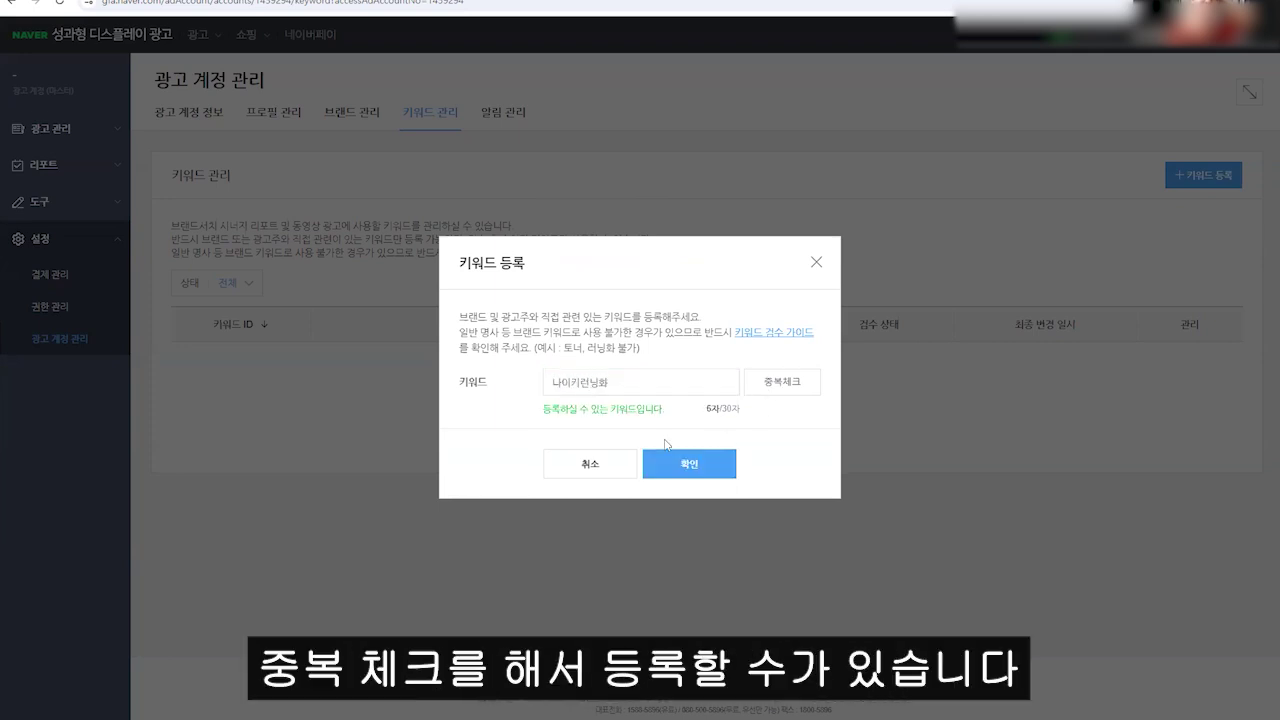
left_click(612, 474)
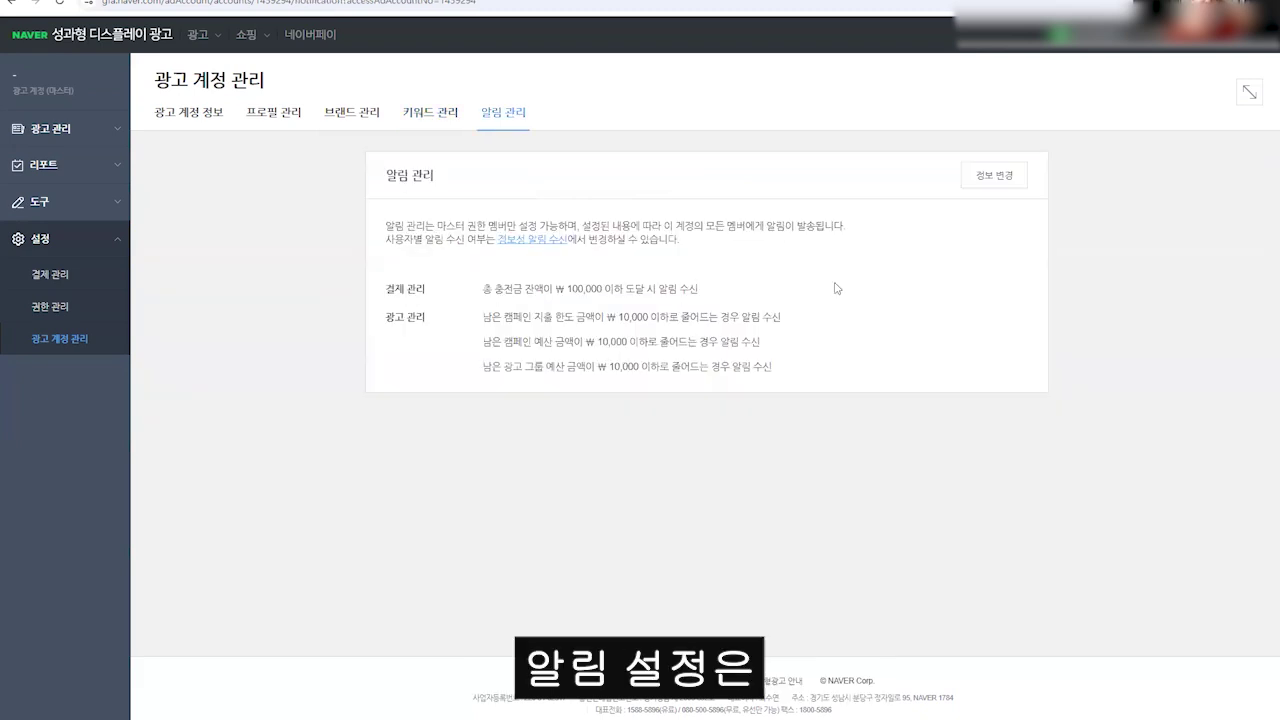
Examine the alert conditions for the remaining charge balance and the campaign spending limit in notification management (알림 관리).
left_click_drag(482, 288, 566, 289)
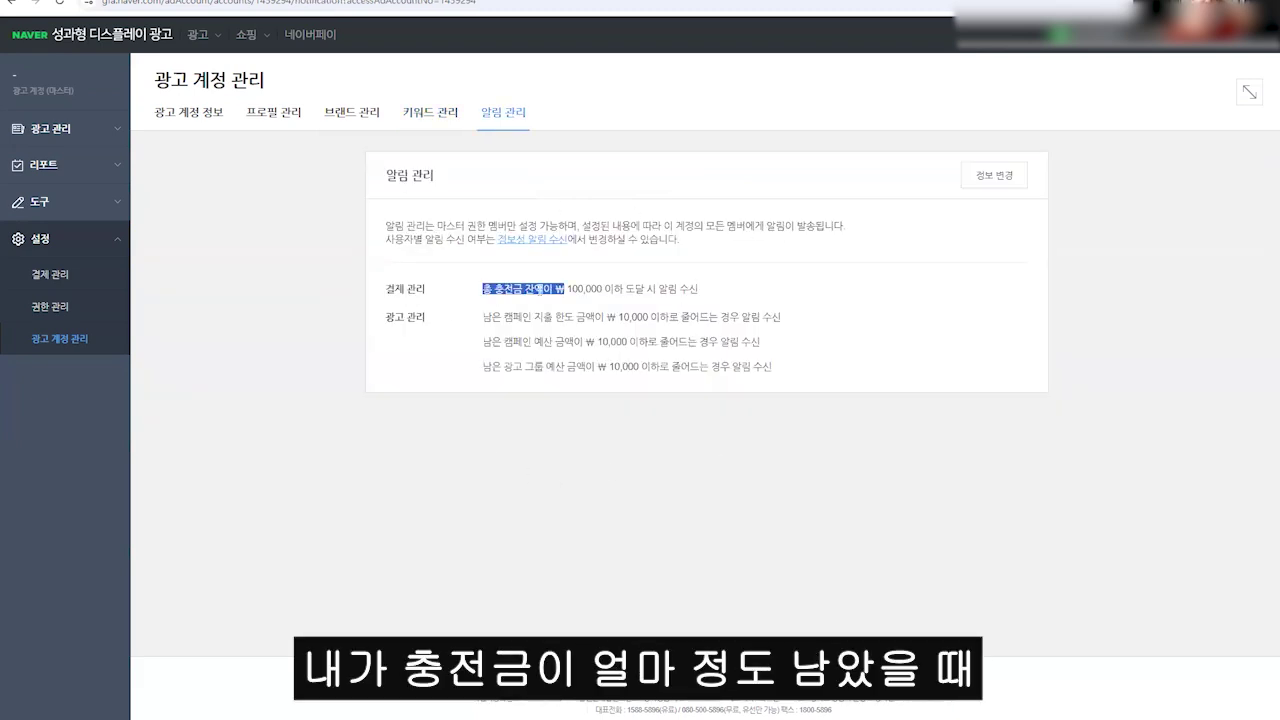
left_click(707, 293)
left_click_drag(503, 341, 553, 320)
left_click(587, 326)
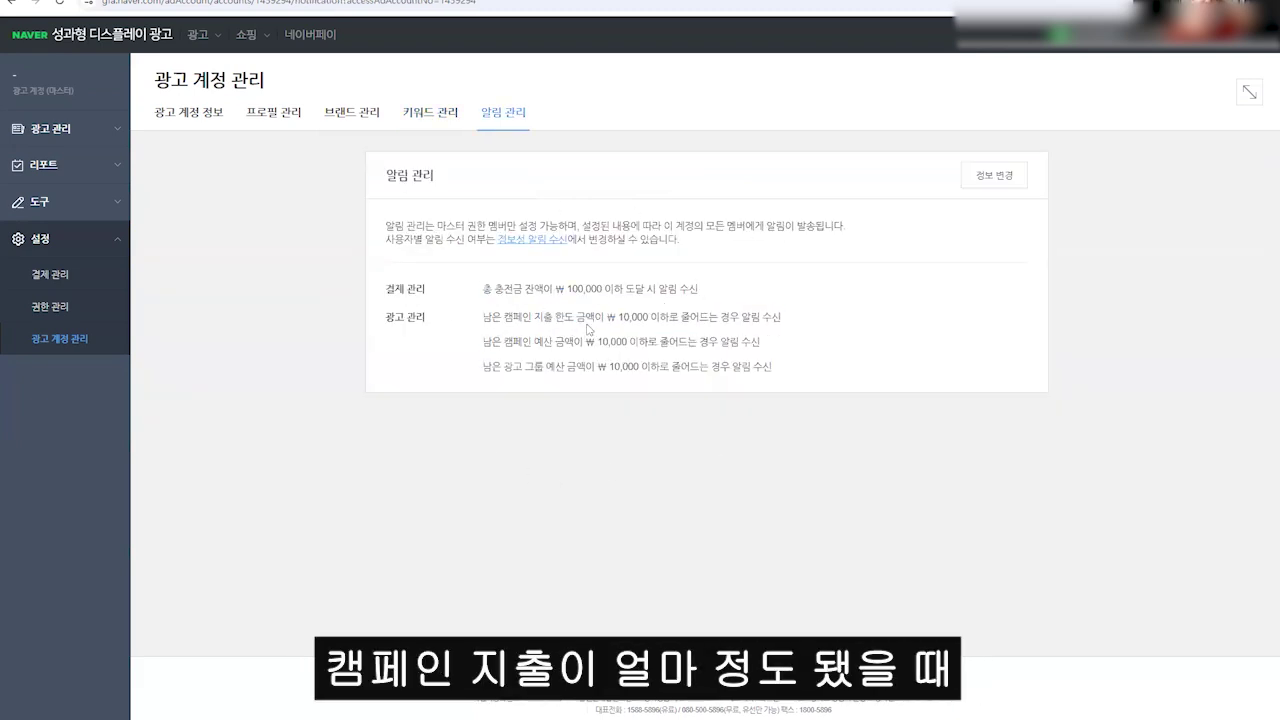
Edit the notification settings and set the total charge balance alert threshold to ₩500,000.
left_click(1020, 179)
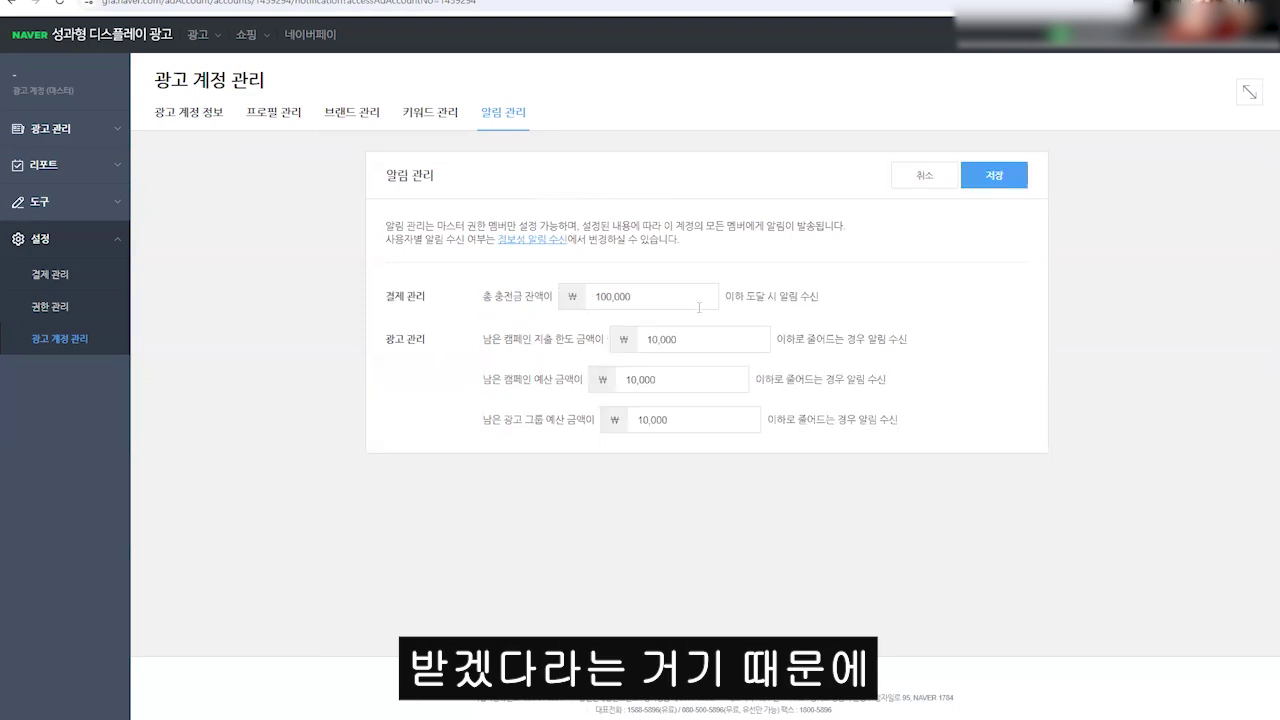
left_click(733, 305)
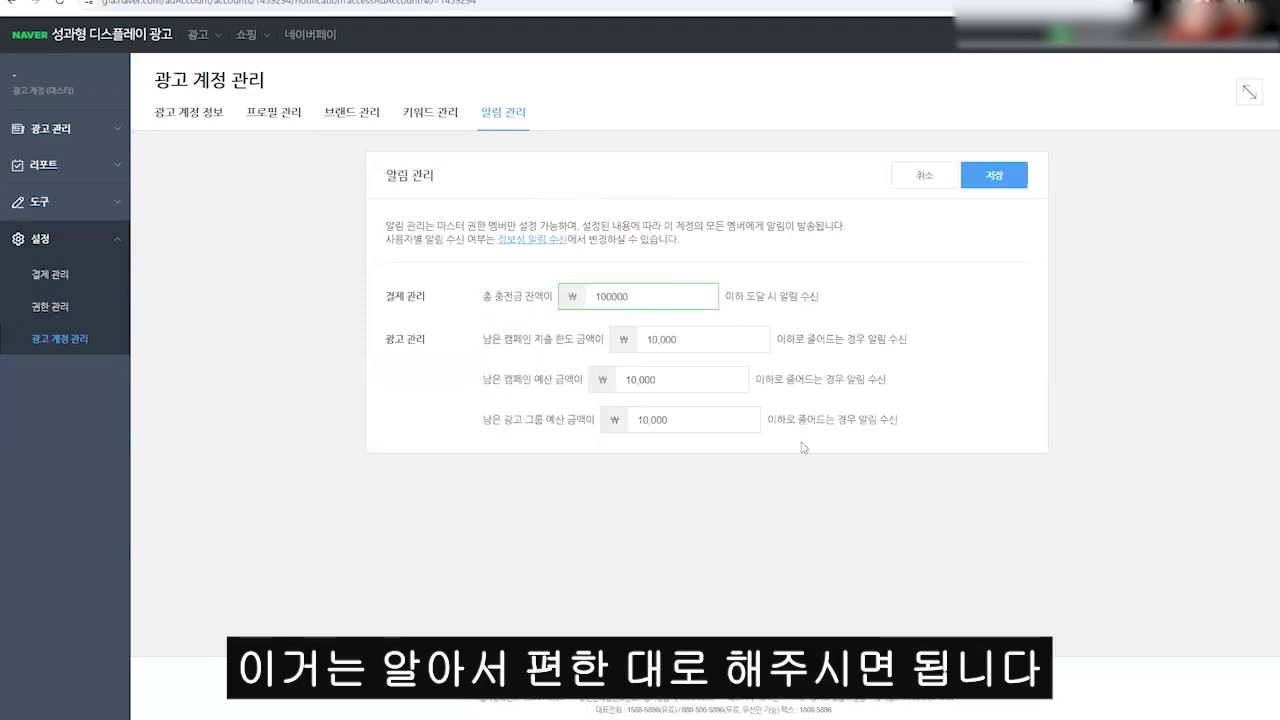
left_click(566, 264)
left_click_drag(603, 297, 585, 306)
type("5")
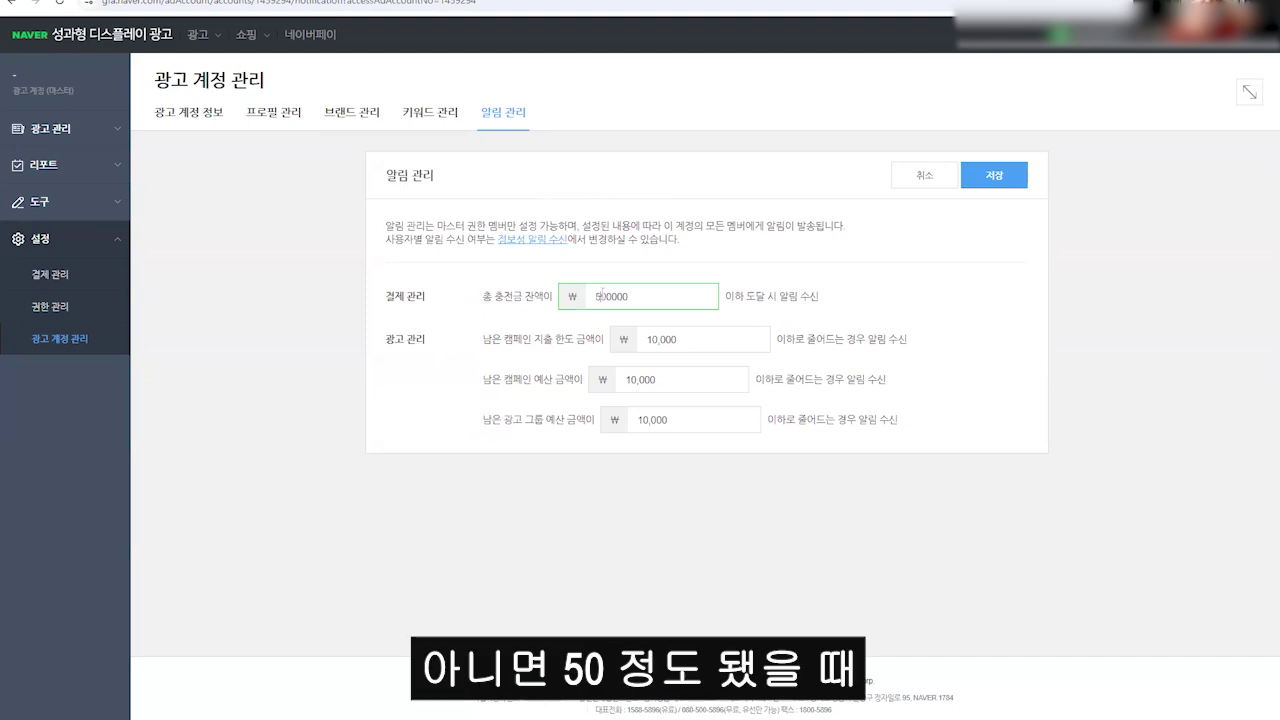
left_click_drag(846, 303, 436, 296)
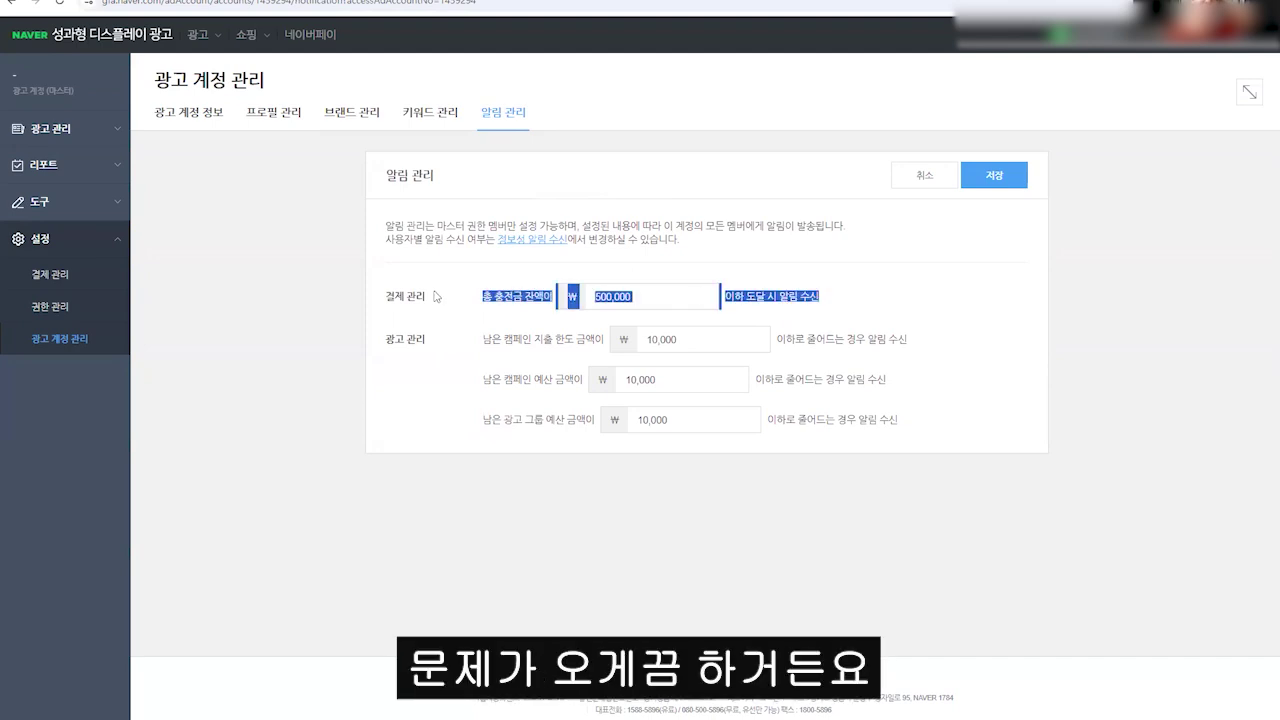
left_click(519, 273)
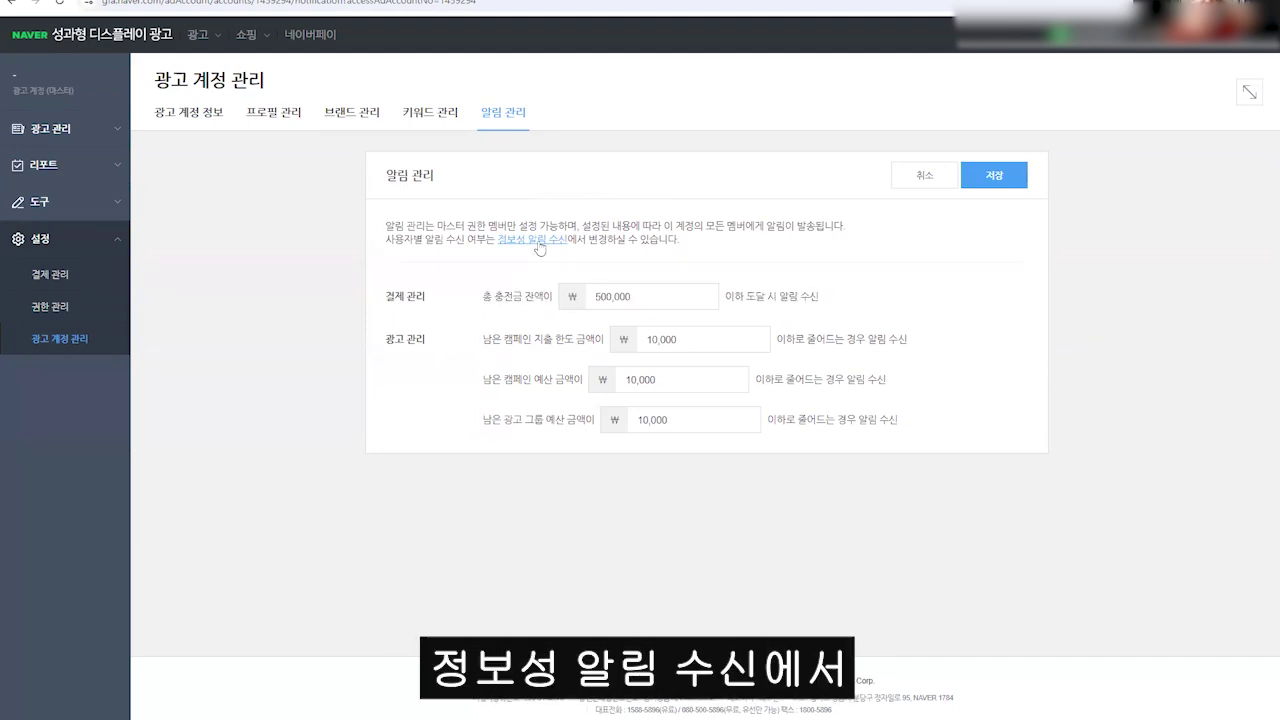
Open the informational alert settings (정보성 알림 수신), enable e-mail alerts for 검수 결과 (반려/코멘트), and review the remaining alert options.
left_click(537, 241)
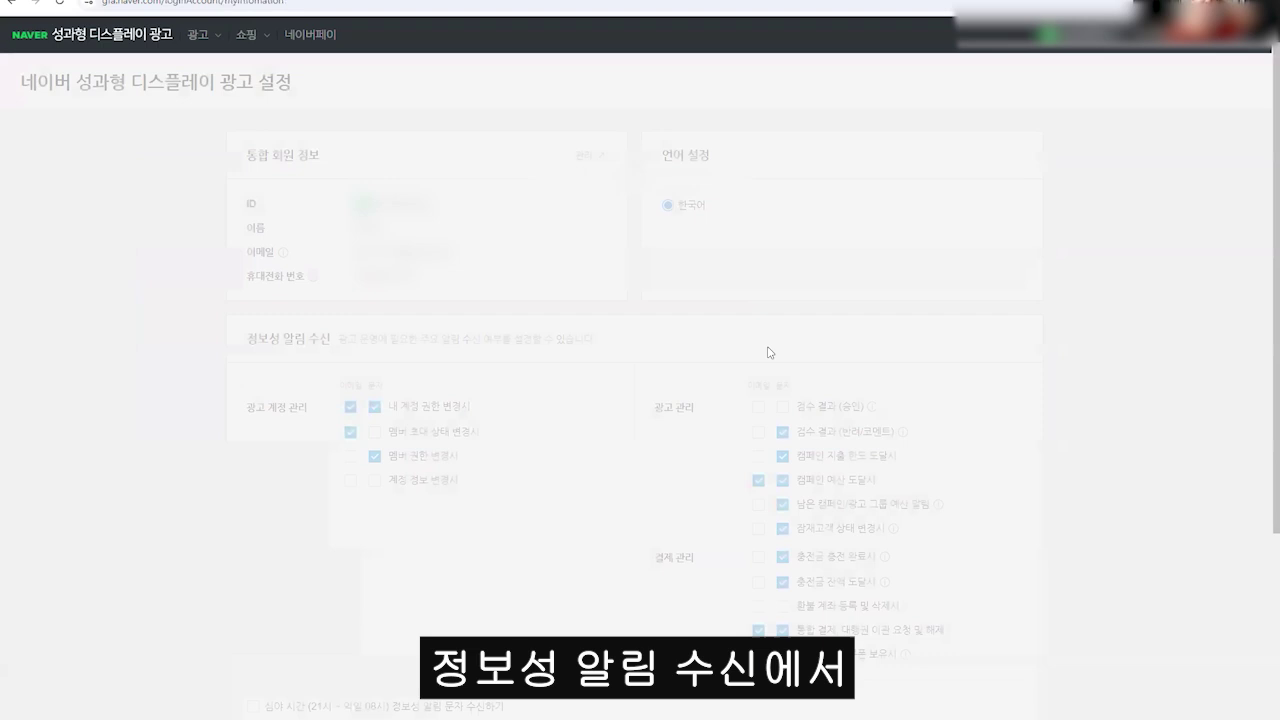
left_click(759, 436)
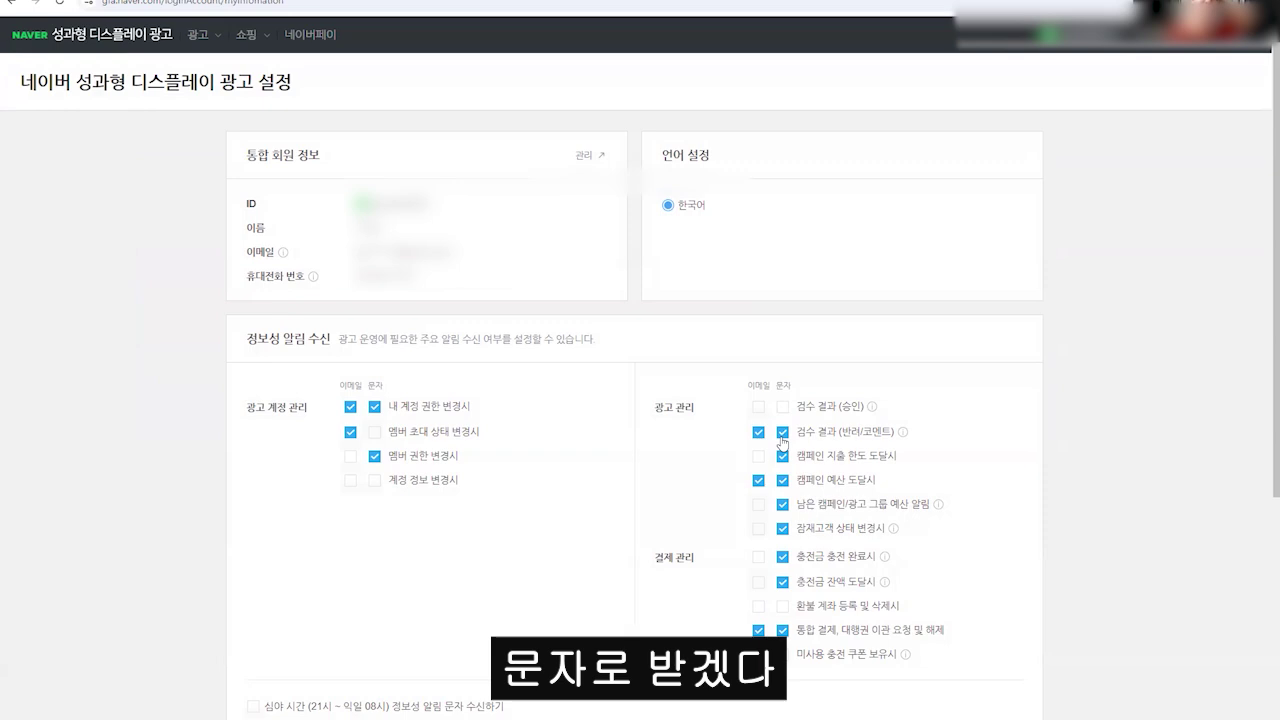
scroll(716, 406, "down", 3)
scroll(716, 406, "up", 1)
scroll(716, 406, "up", 3)
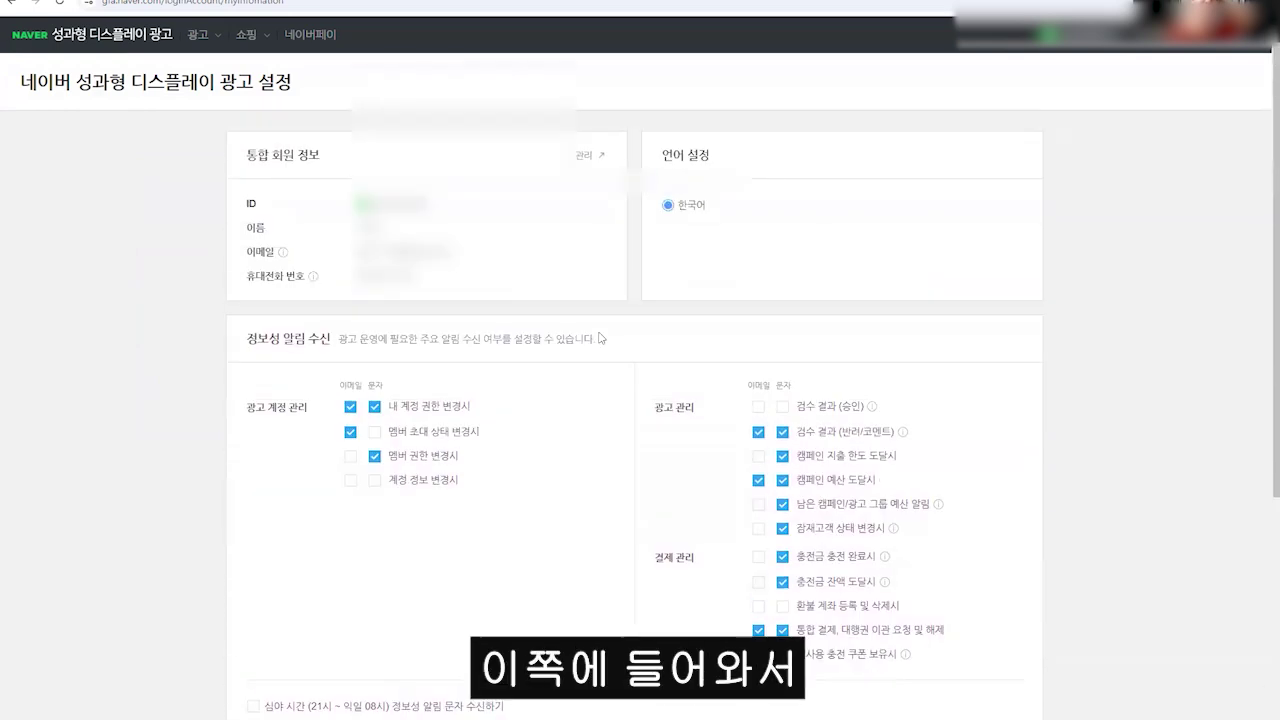
scroll(700, 380, "down", 4)
scroll(689, 354, "up", 5)
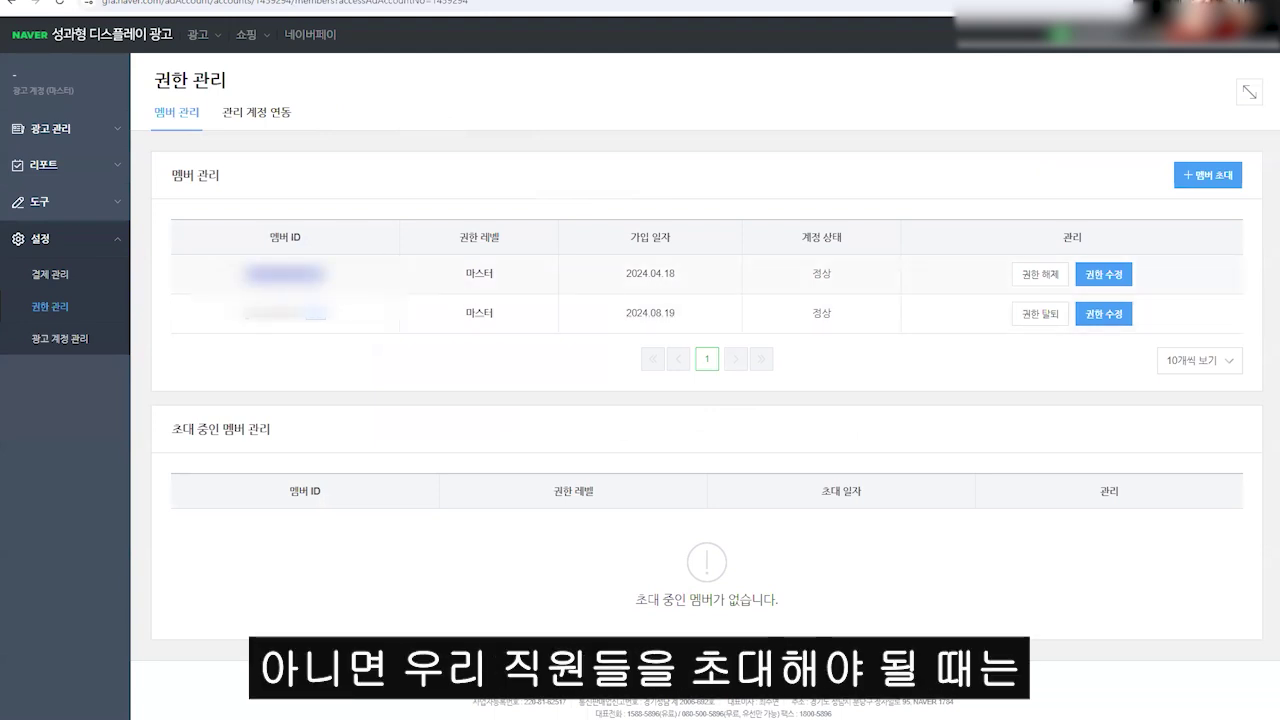
Start a member invitation (멤버 초대), agree to the invitation policy, examine the Naver ID entry, and close it without inviting anyone.
left_click(1207, 177)
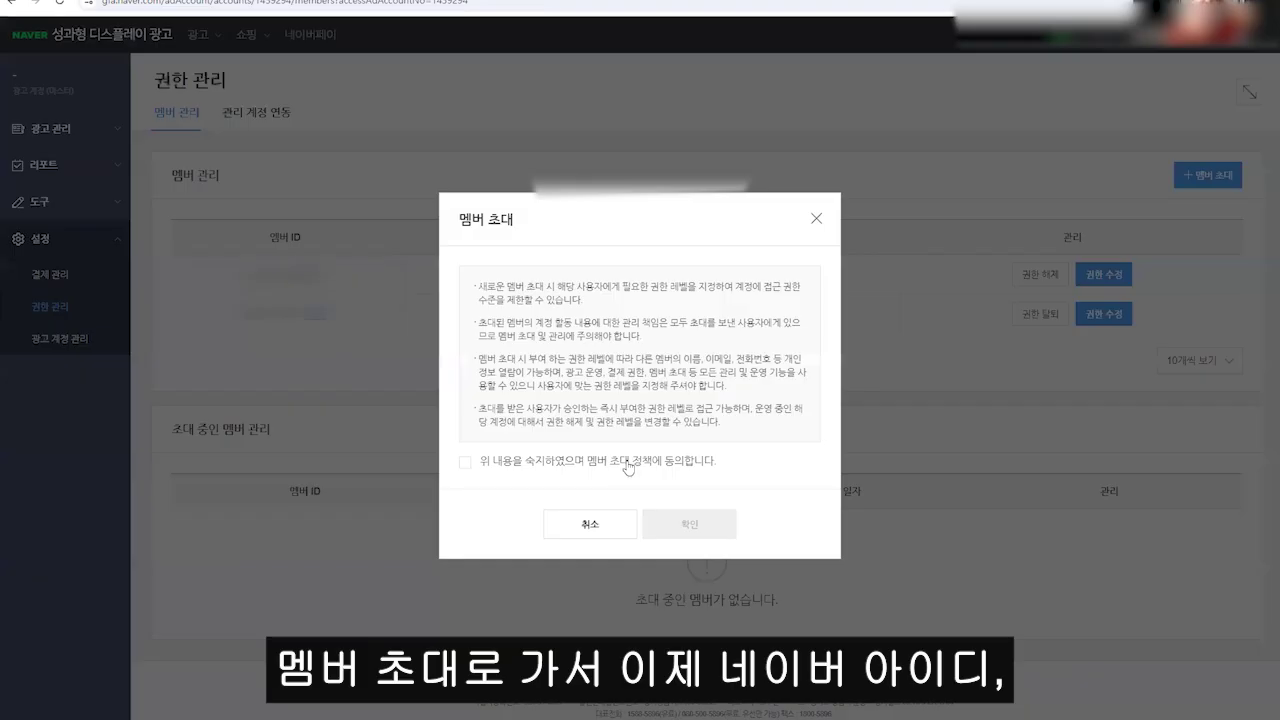
left_click(628, 466)
left_click(700, 523)
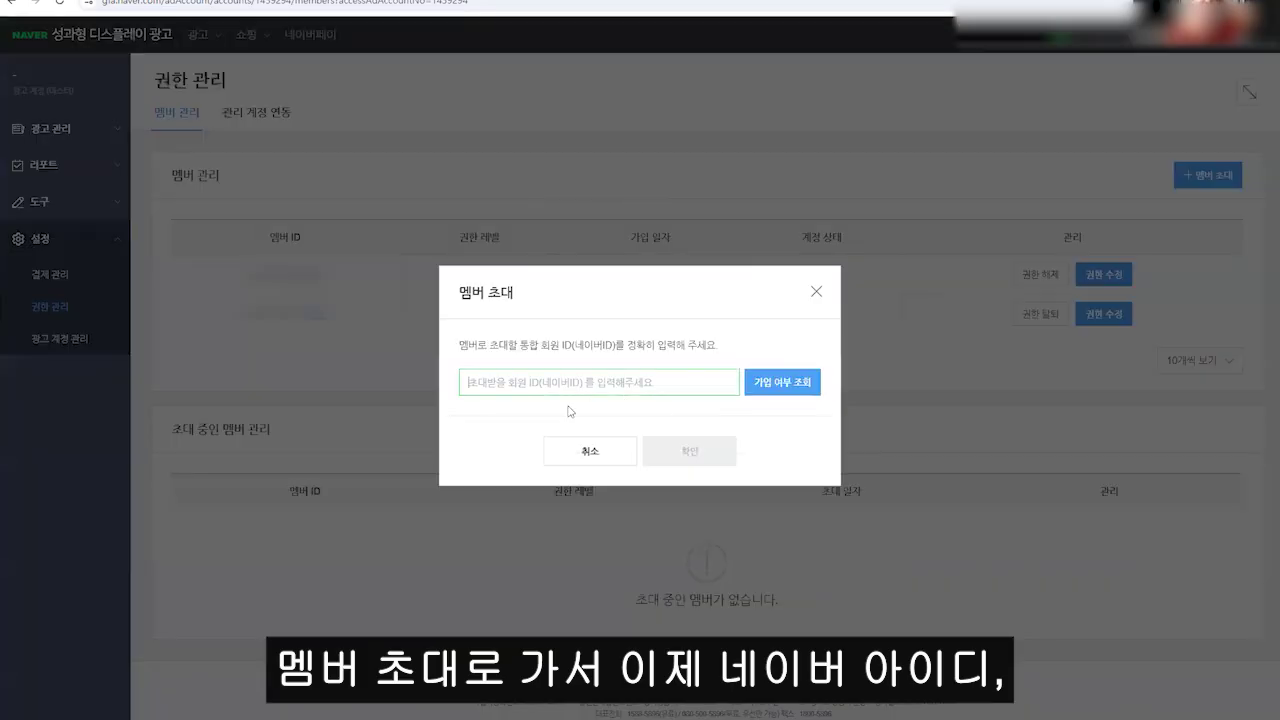
left_click_drag(460, 345, 648, 346)
left_click(659, 349)
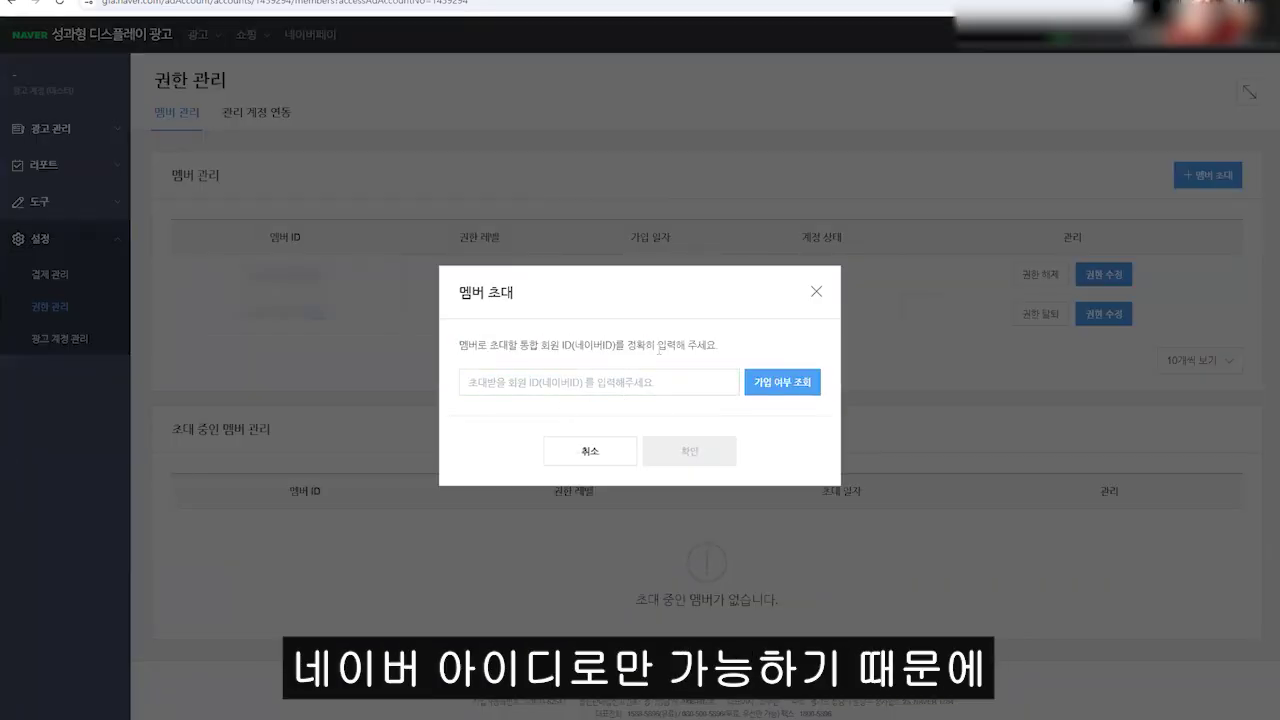
left_click(648, 383)
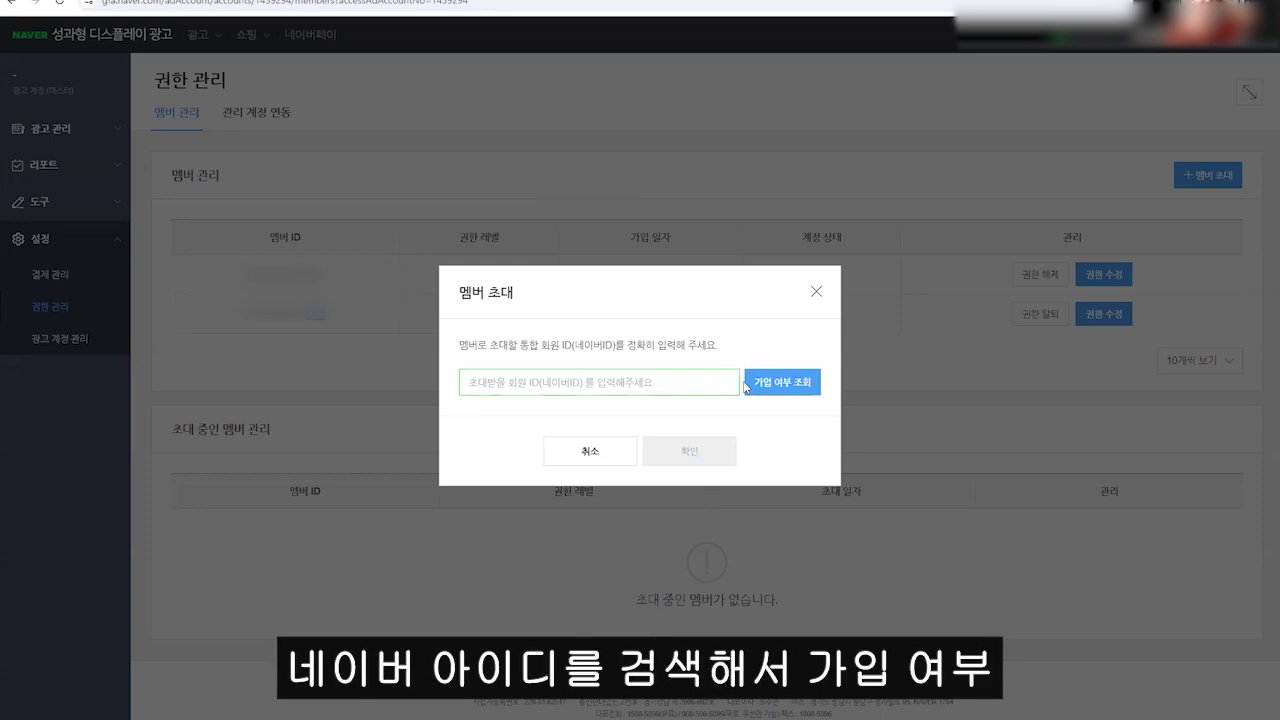
left_click(815, 292)
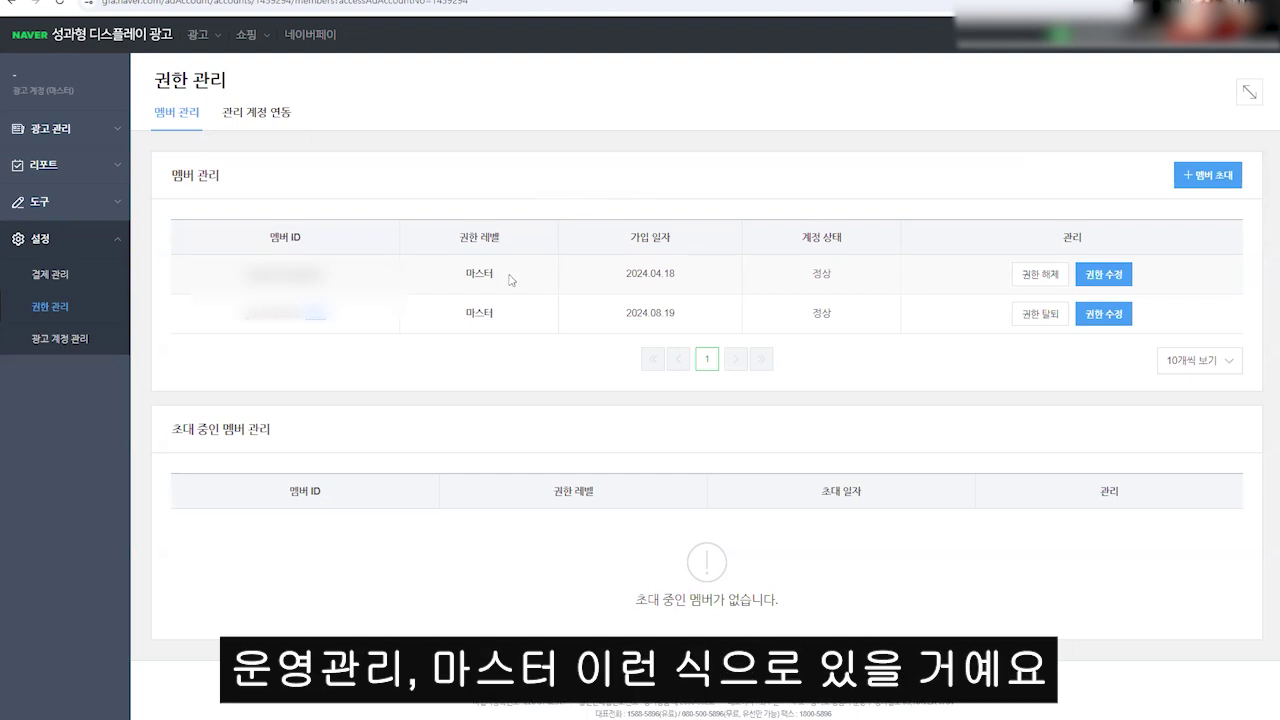
Review the members' permission levels (권한 레벨), look over the linked management accounts (관리 계정 연동), and return to the member list.
left_click_drag(495, 279, 466, 281)
left_click(467, 278)
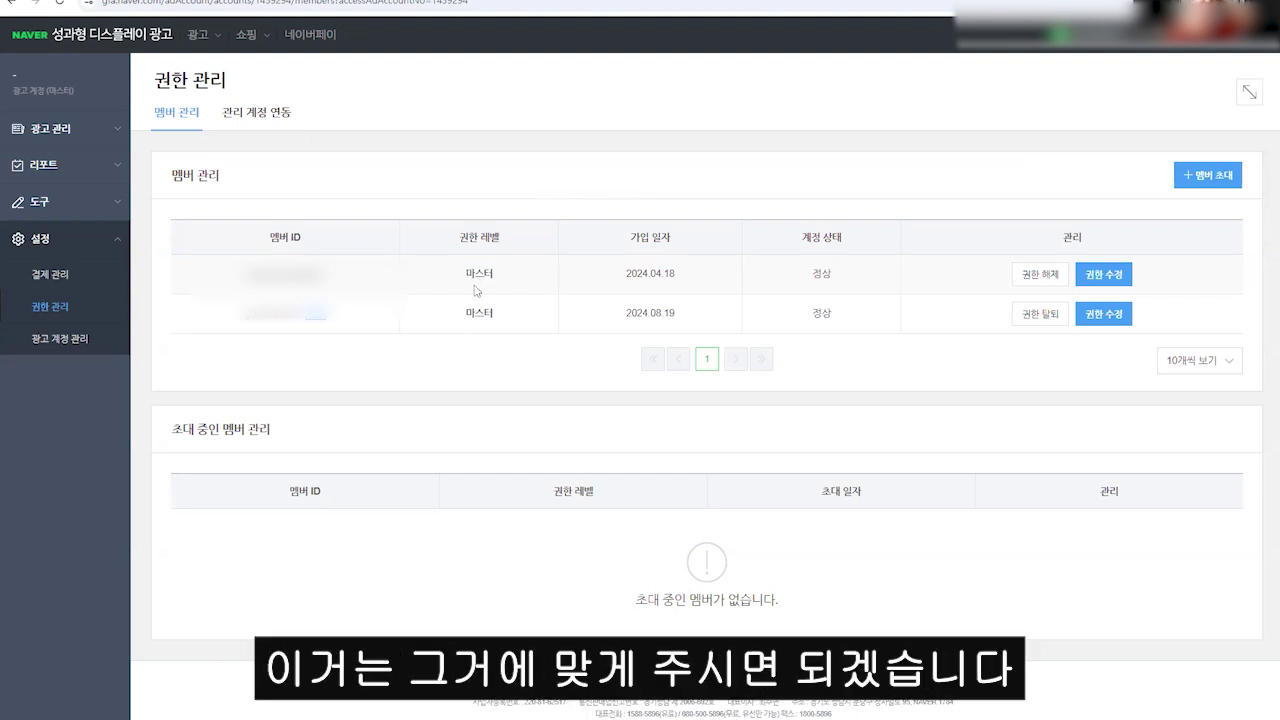
left_click(256, 112)
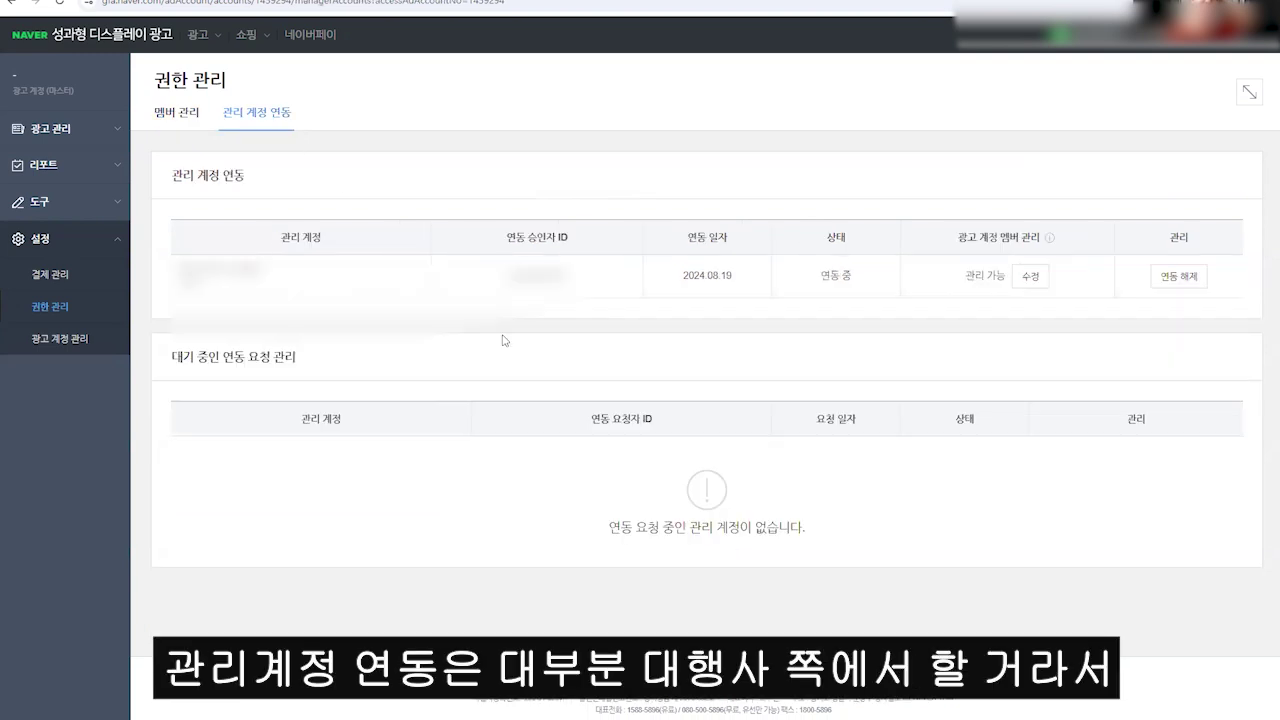
left_click_drag(1068, 341, 166, 175)
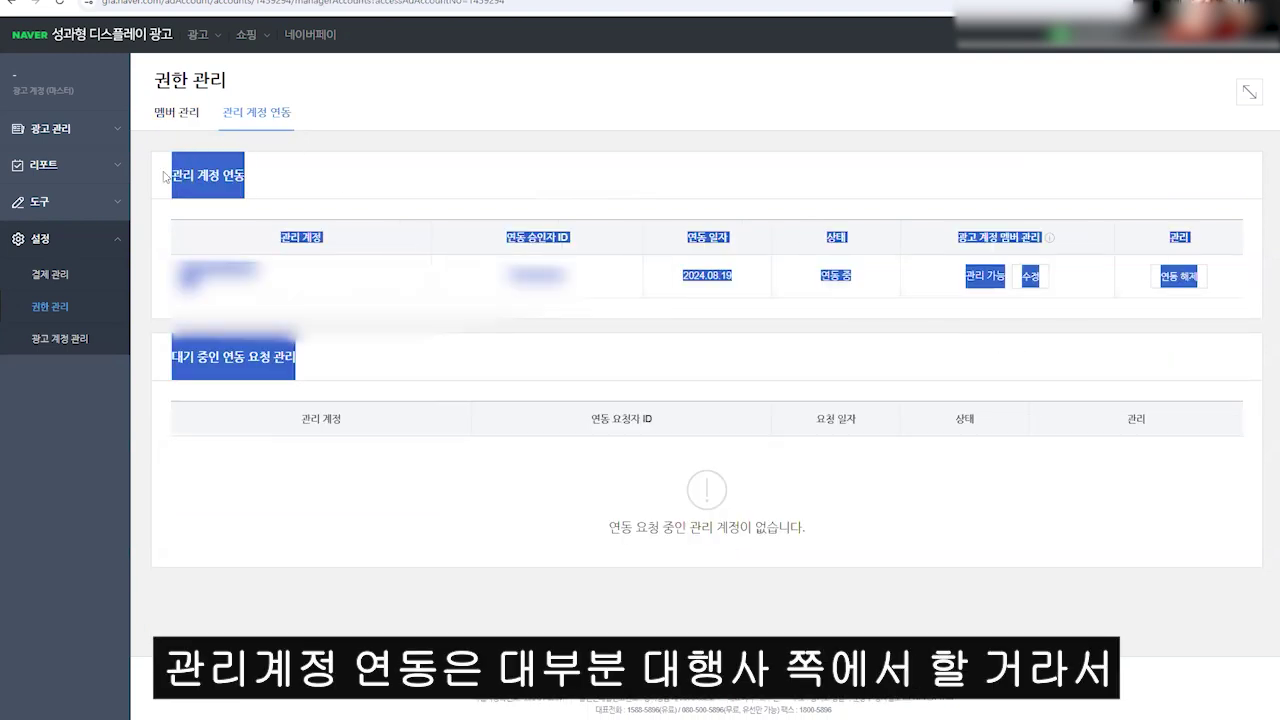
left_click(174, 114)
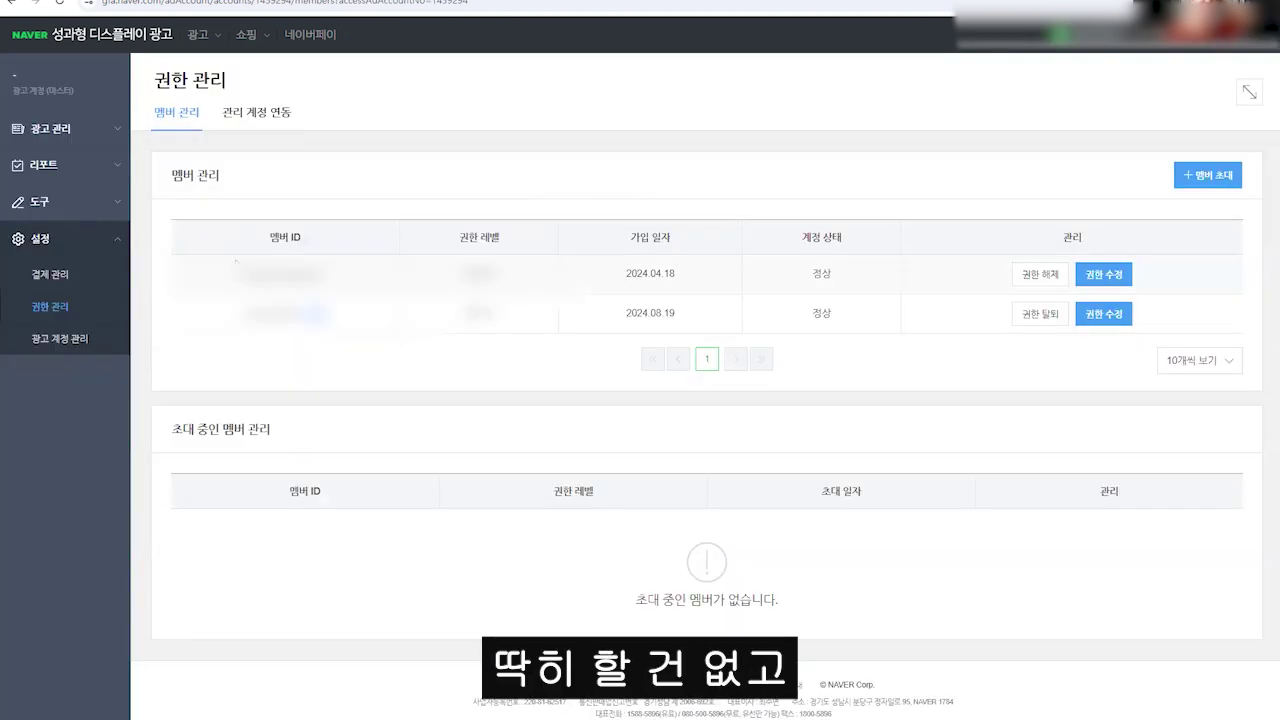
left_click_drag(210, 251, 326, 274)
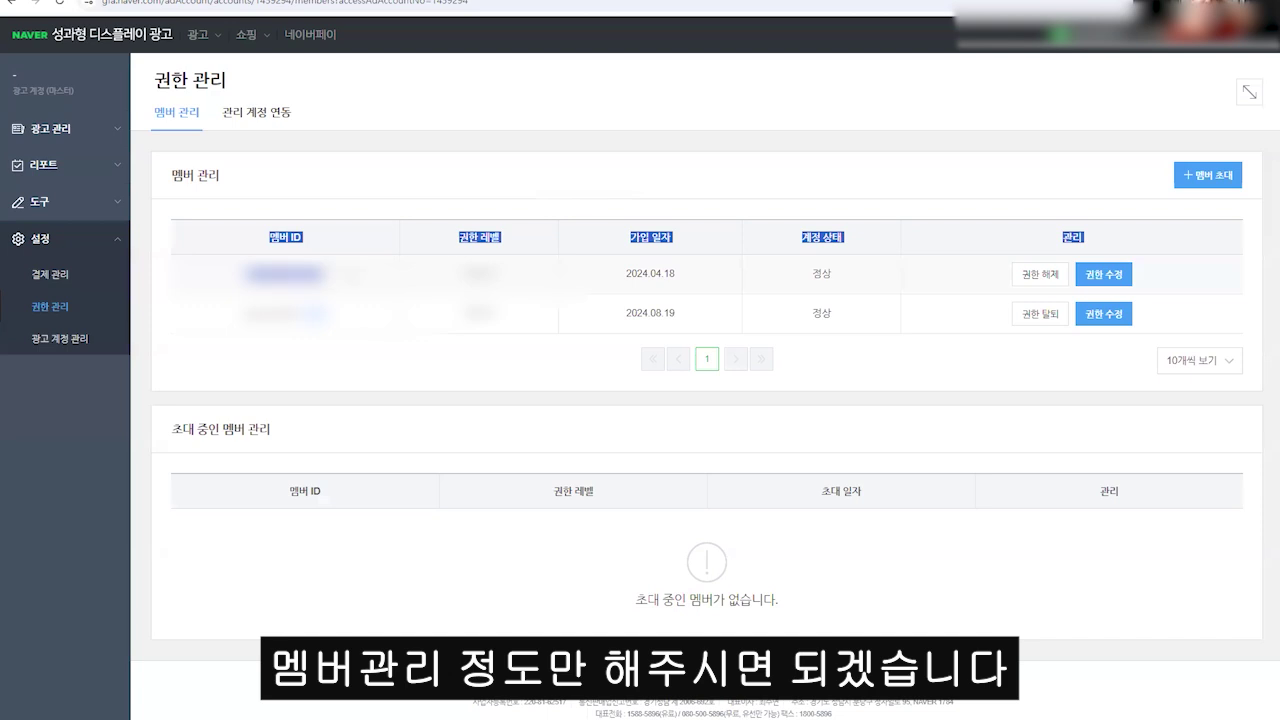
Open payment management (결제 관리), review the charge balance section, and inspect the charging options (충전하기) without making a payment.
left_click(50, 274)
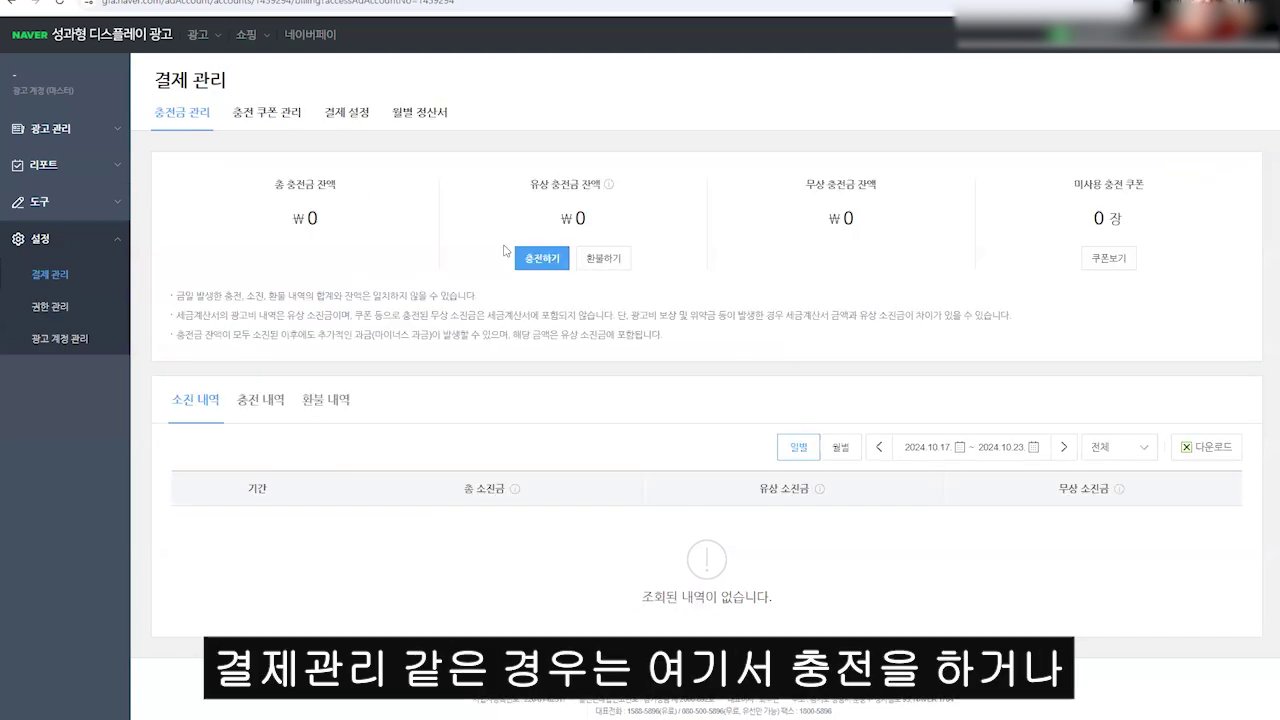
left_click_drag(666, 275, 226, 188)
left_click(228, 190)
left_click(541, 259)
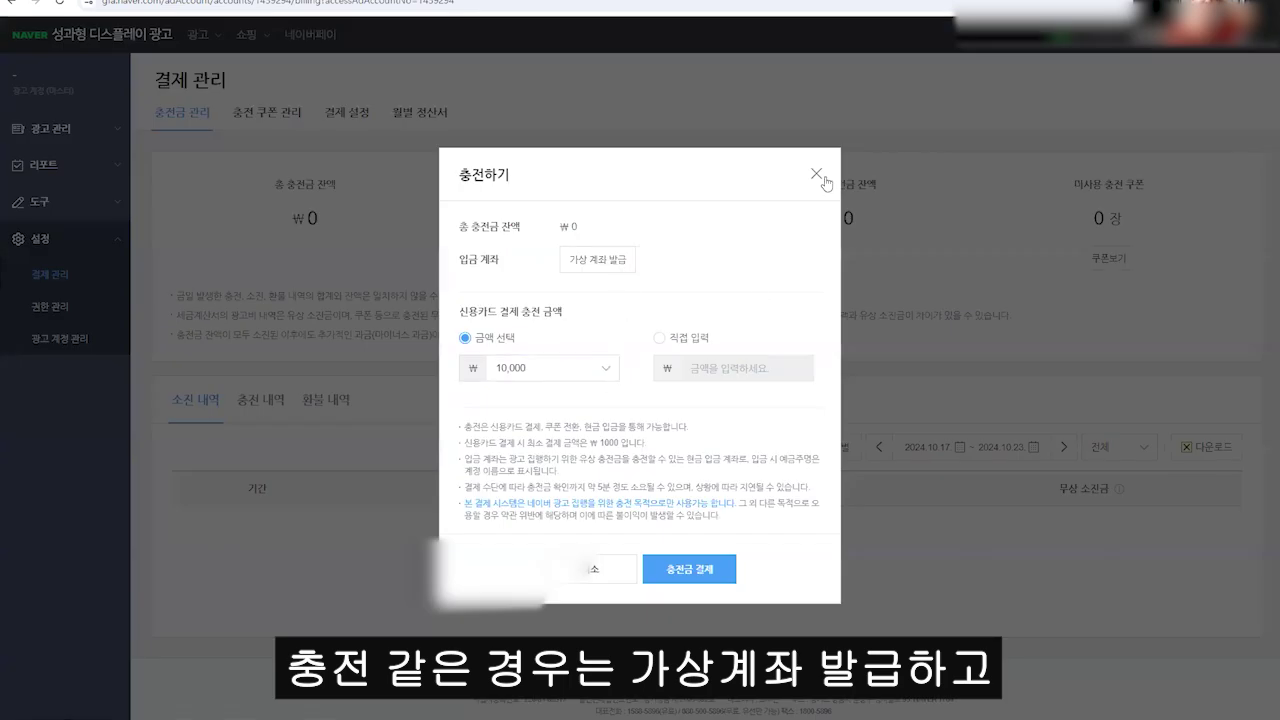
left_click(817, 175)
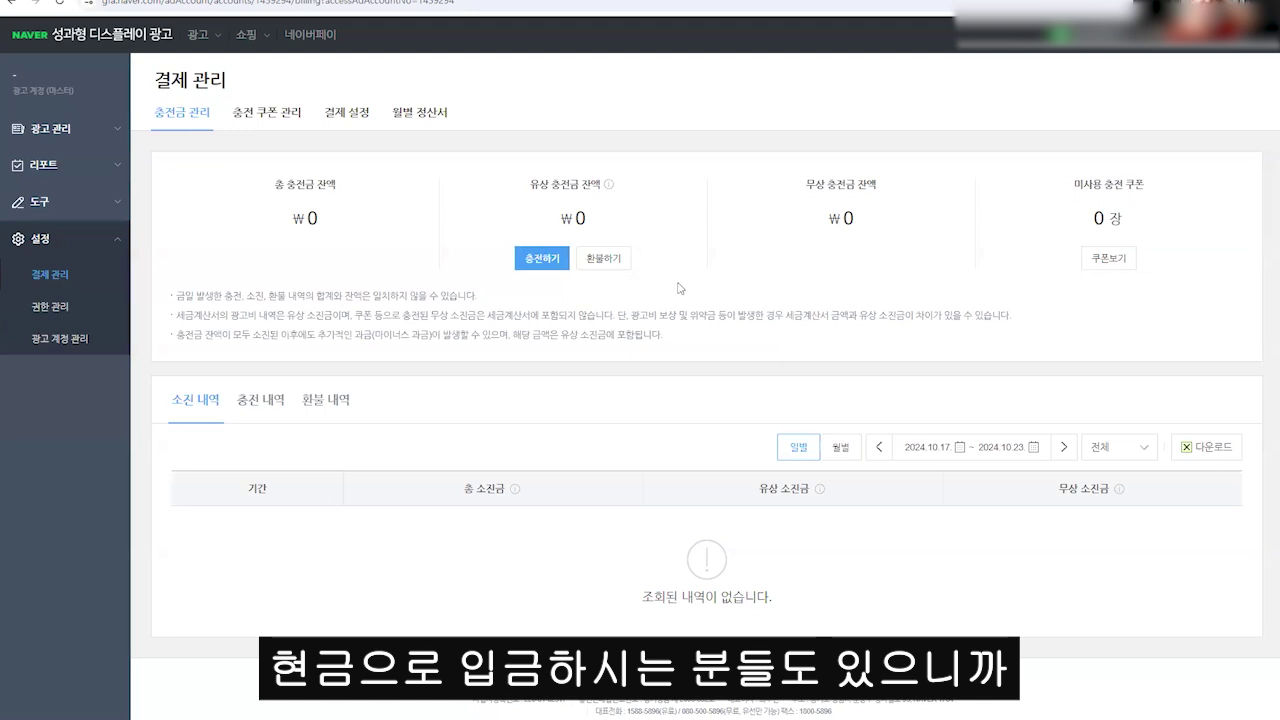
left_click_drag(644, 334, 155, 311)
Open the payment settings (결제 설정) and examine the account management and payment manager information (결제 담당자 정보).
left_click(349, 116)
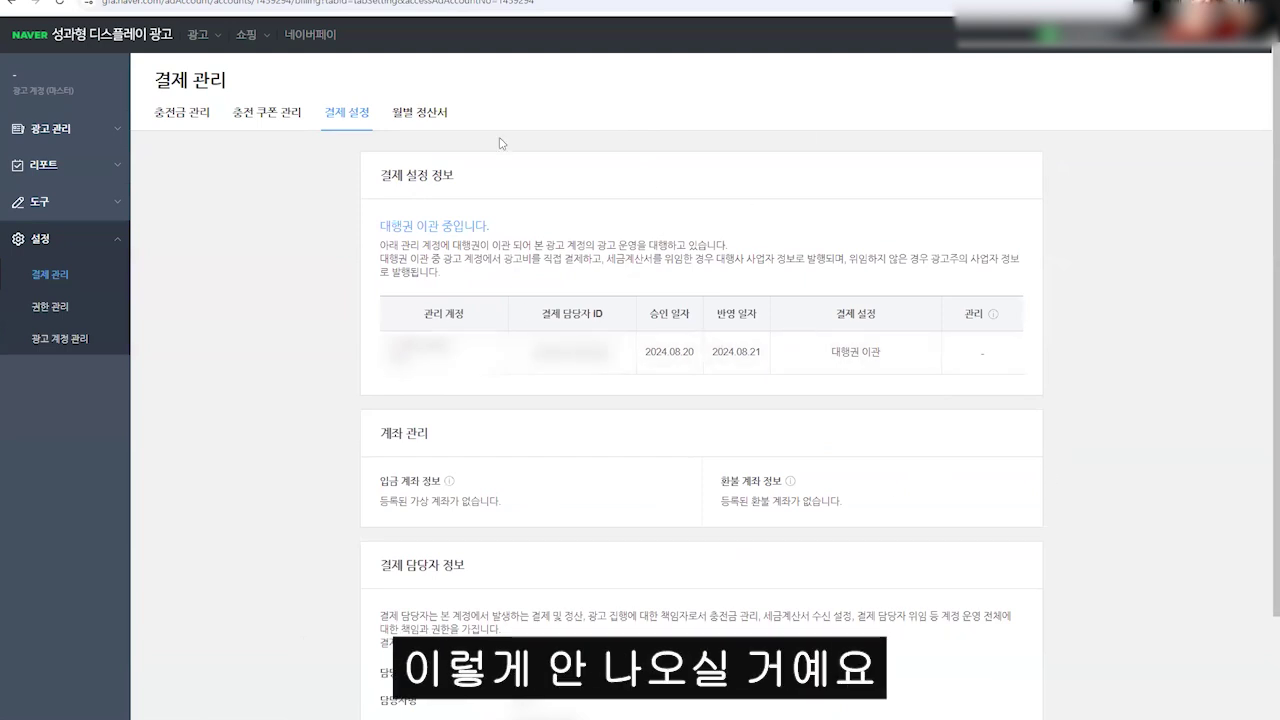
scroll(372, 355, "down", 2)
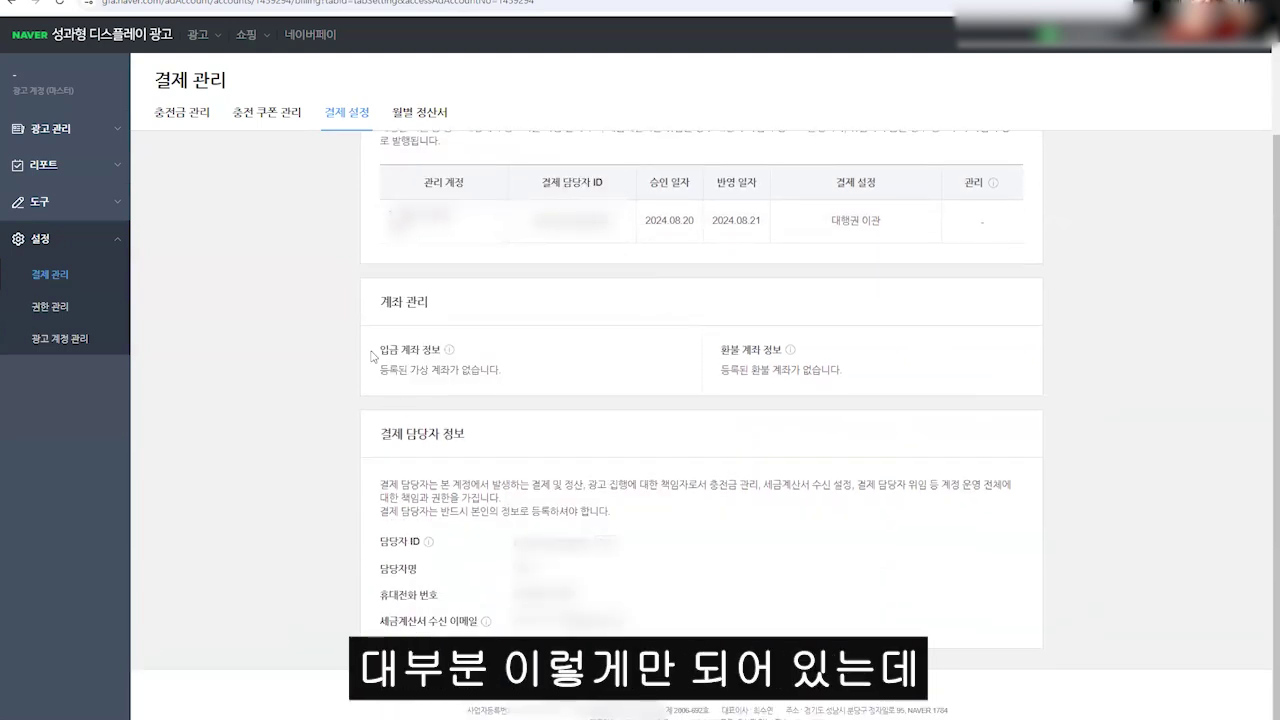
left_click_drag(466, 434, 365, 434)
left_click(377, 434)
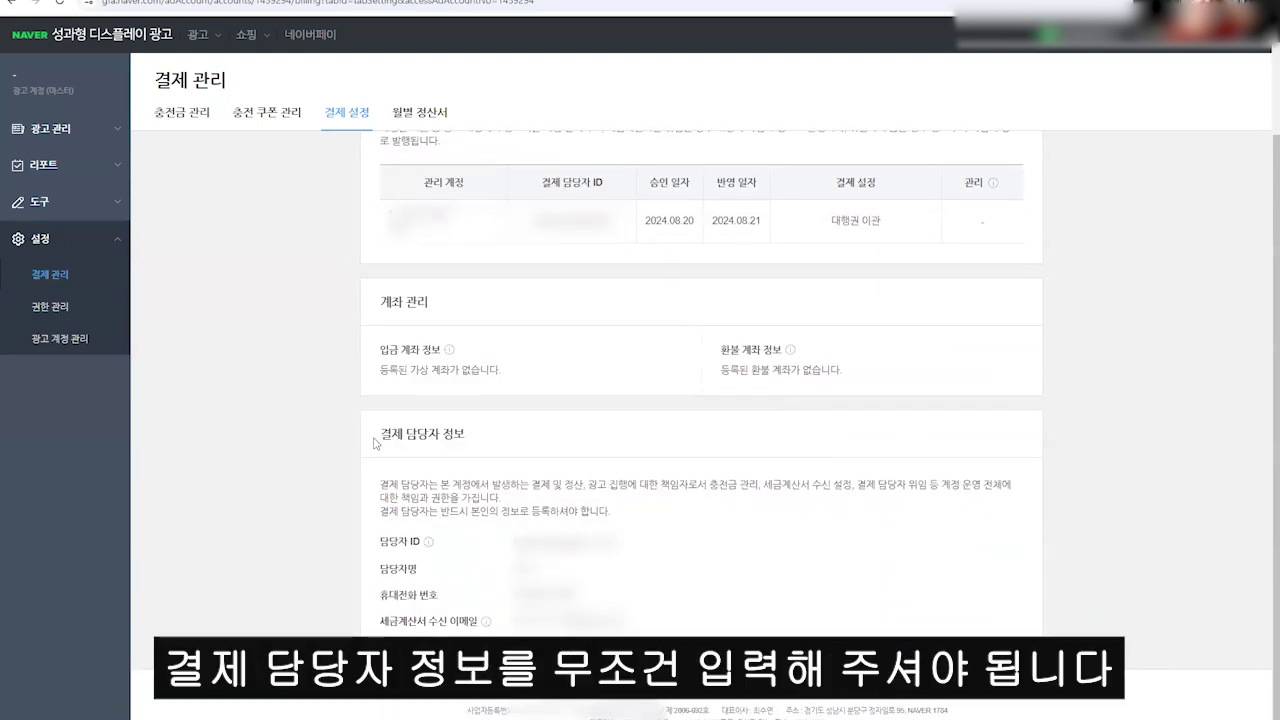
left_click_drag(708, 484, 618, 484)
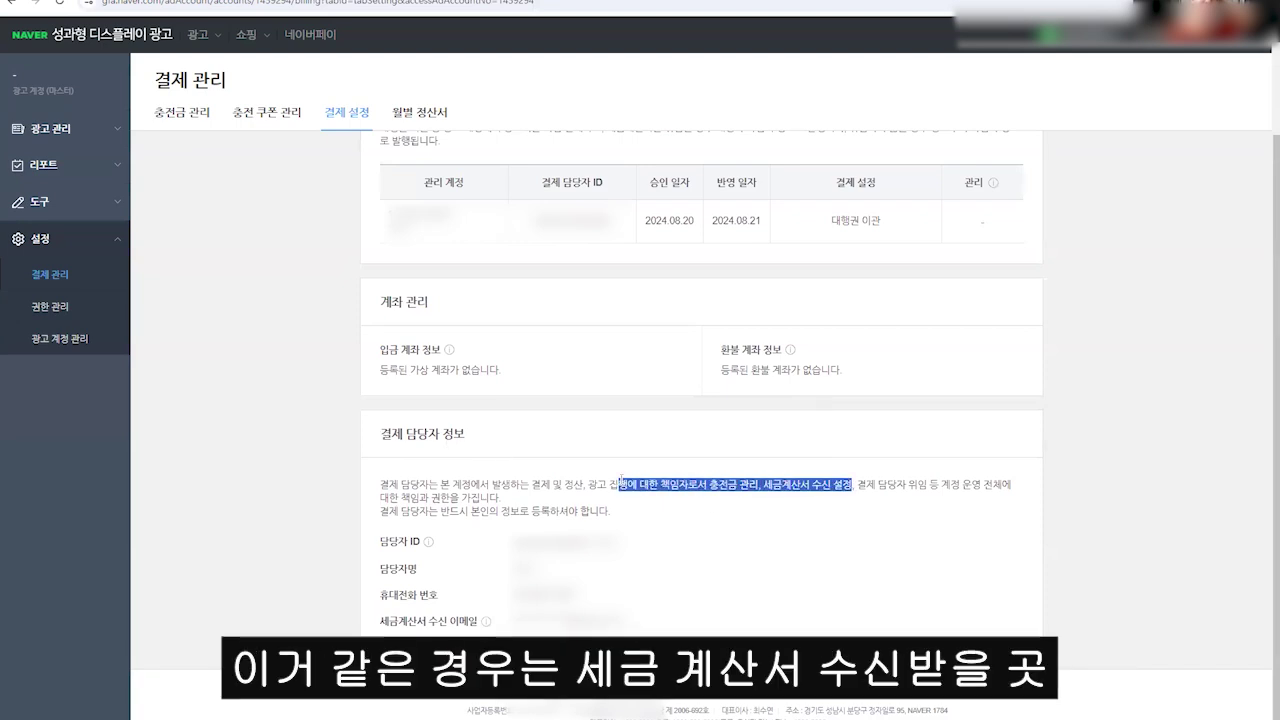
mouse_move(378, 484)
left_mouse_down()
mouse_move(643, 517)
mouse_move(380, 475)
left_mouse_up()
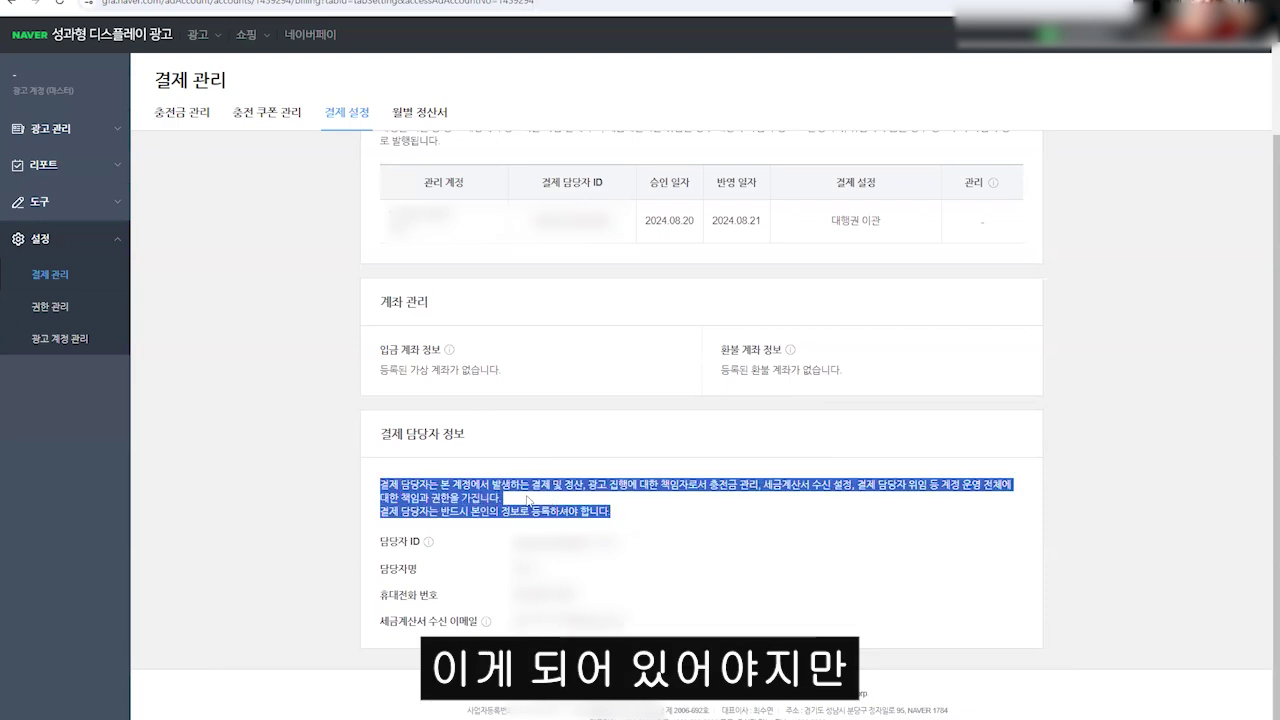
left_click(670, 515)
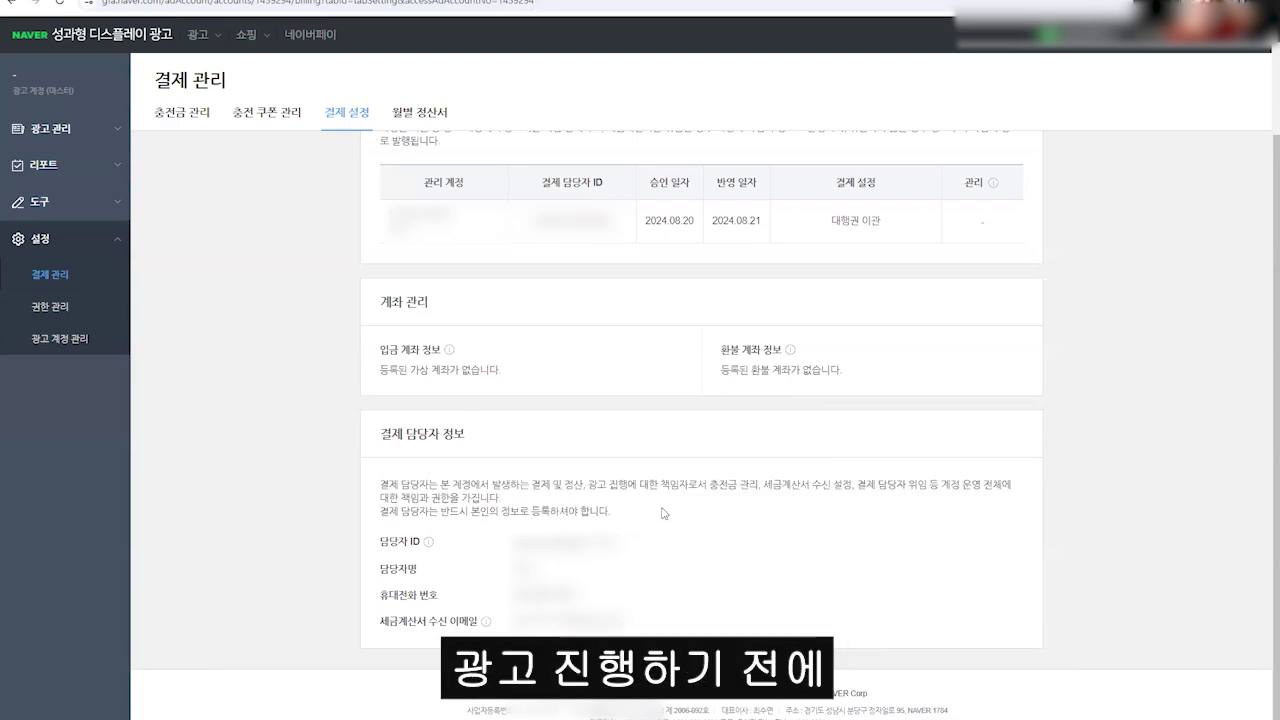
left_click_drag(620, 512, 357, 481)
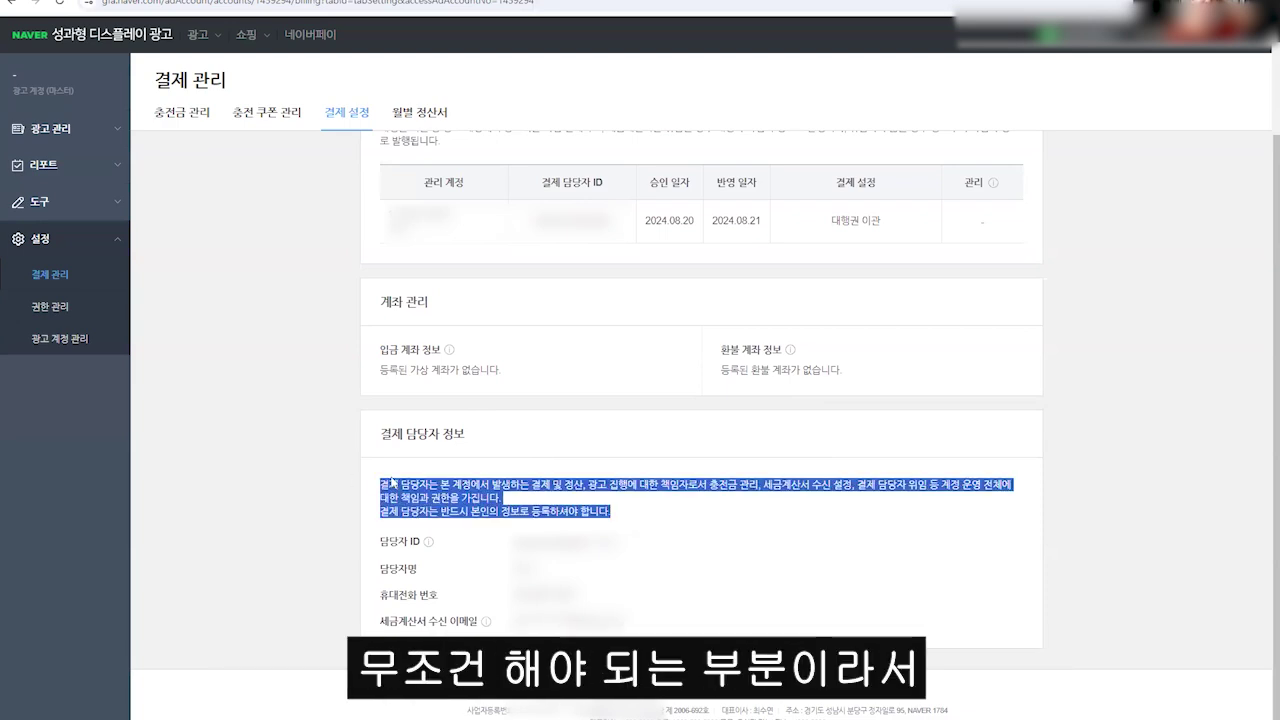
left_click_drag(380, 436, 462, 433)
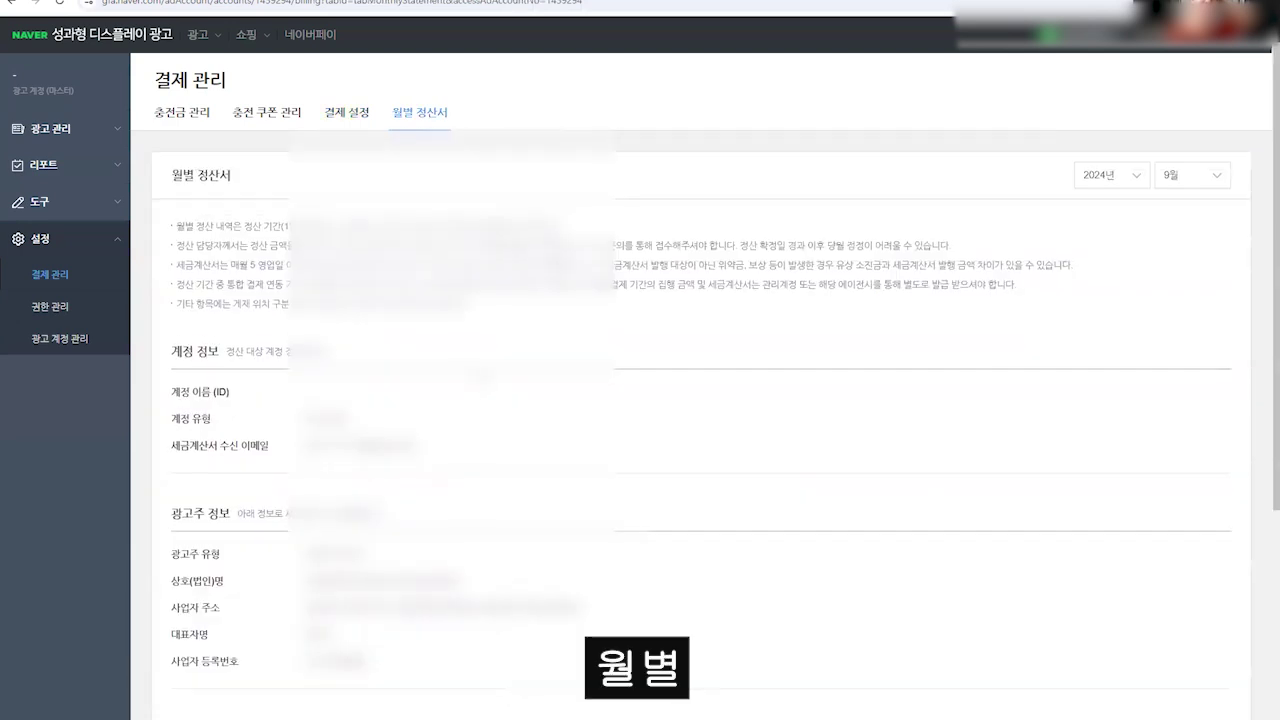
Look through the monthly statement (월별 정산서), including its account information, advertiser information and settlement details.
scroll(955, 532, "down", 3)
scroll(955, 532, "up", 3)
scroll(955, 532, "down", 3)
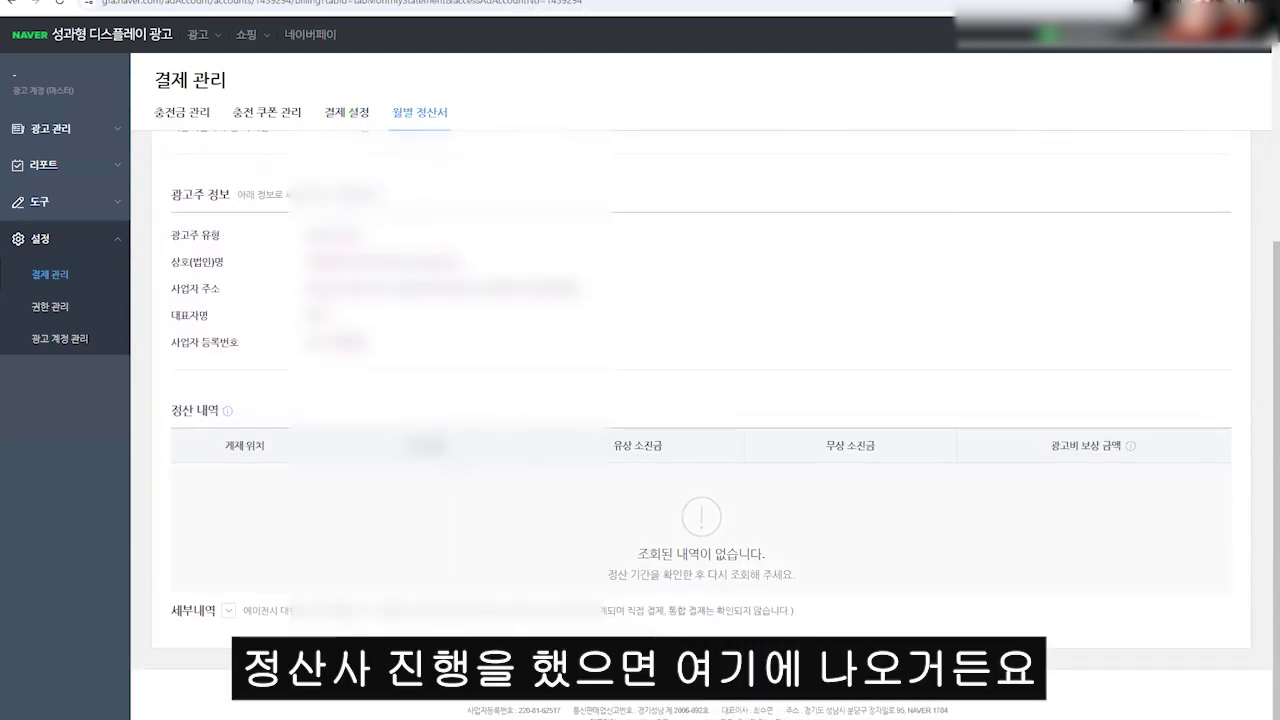
scroll(725, 427, "up", 3)
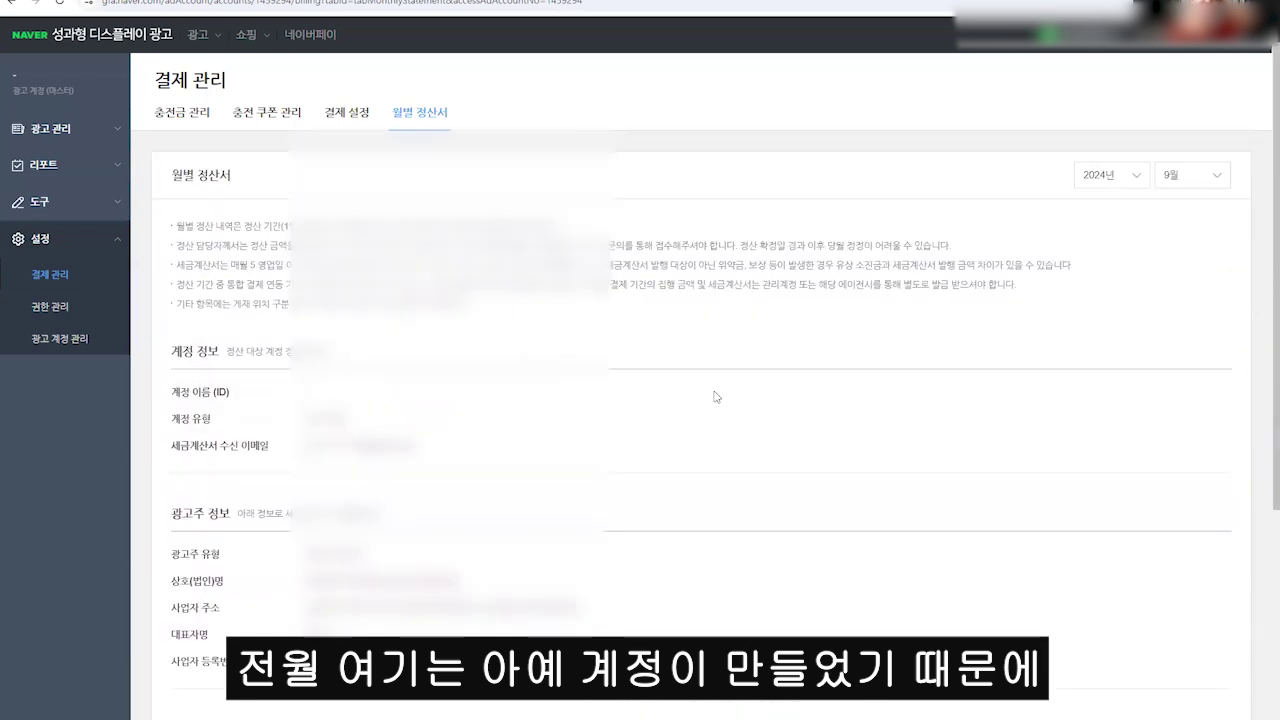
scroll(716, 397, "down", 3)
scroll(716, 397, "up", 2)
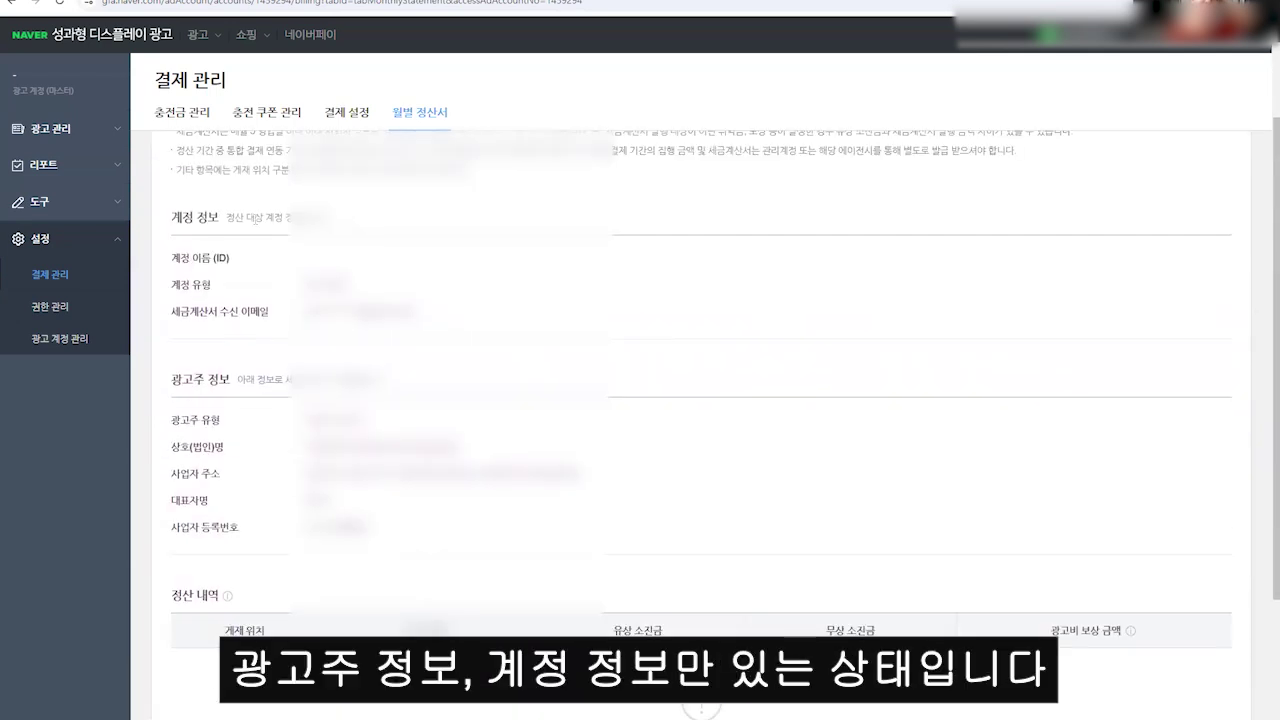
scroll(700, 420, "down", 3)
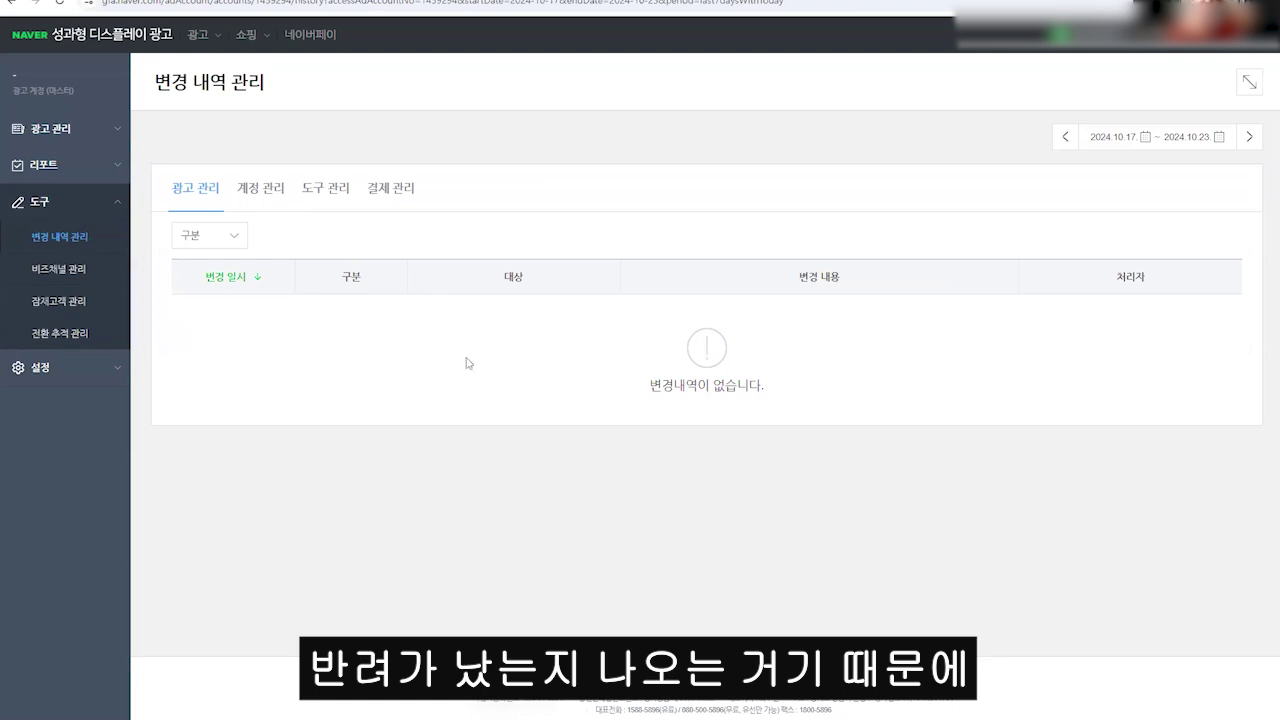
In biz channel management (비즈채널 관리), start adding a channel, try the types 모바일 앱, 웹사이트 and 네이버 쇼핑, read the guidance, and cancel.
left_click(66, 270)
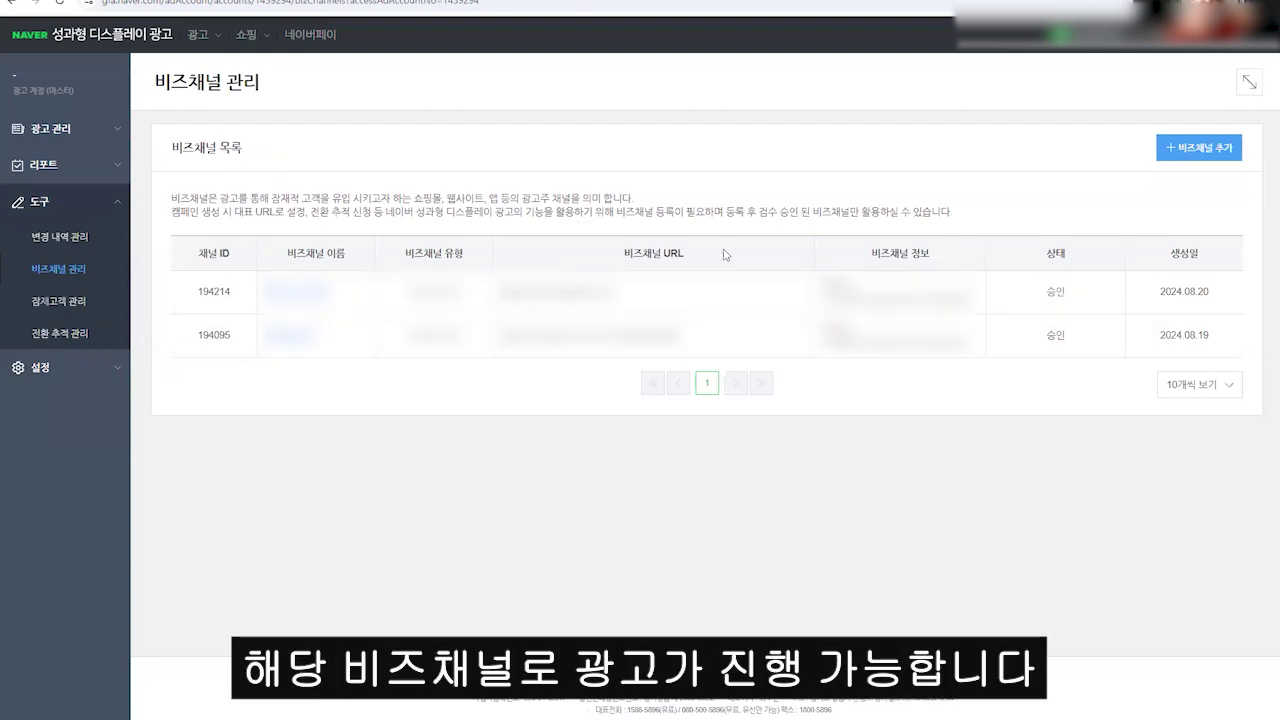
left_click(1187, 150)
left_click_drag(538, 175, 442, 169)
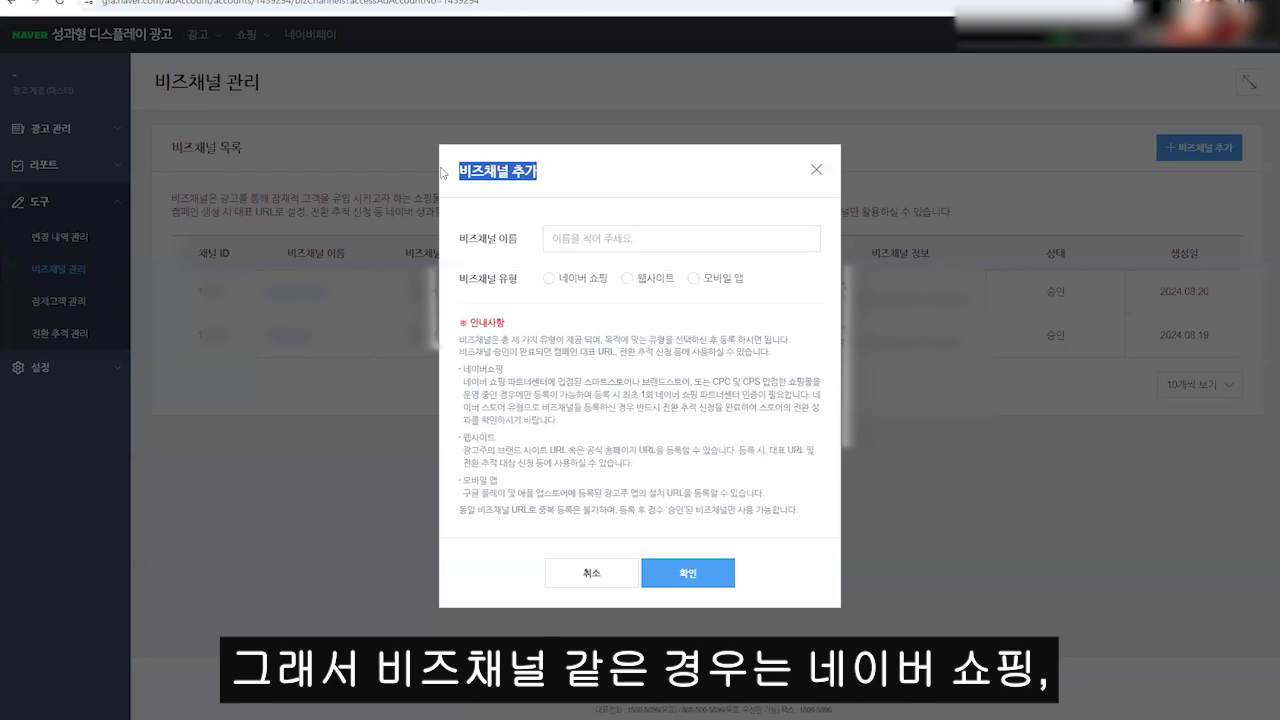
left_click(544, 211)
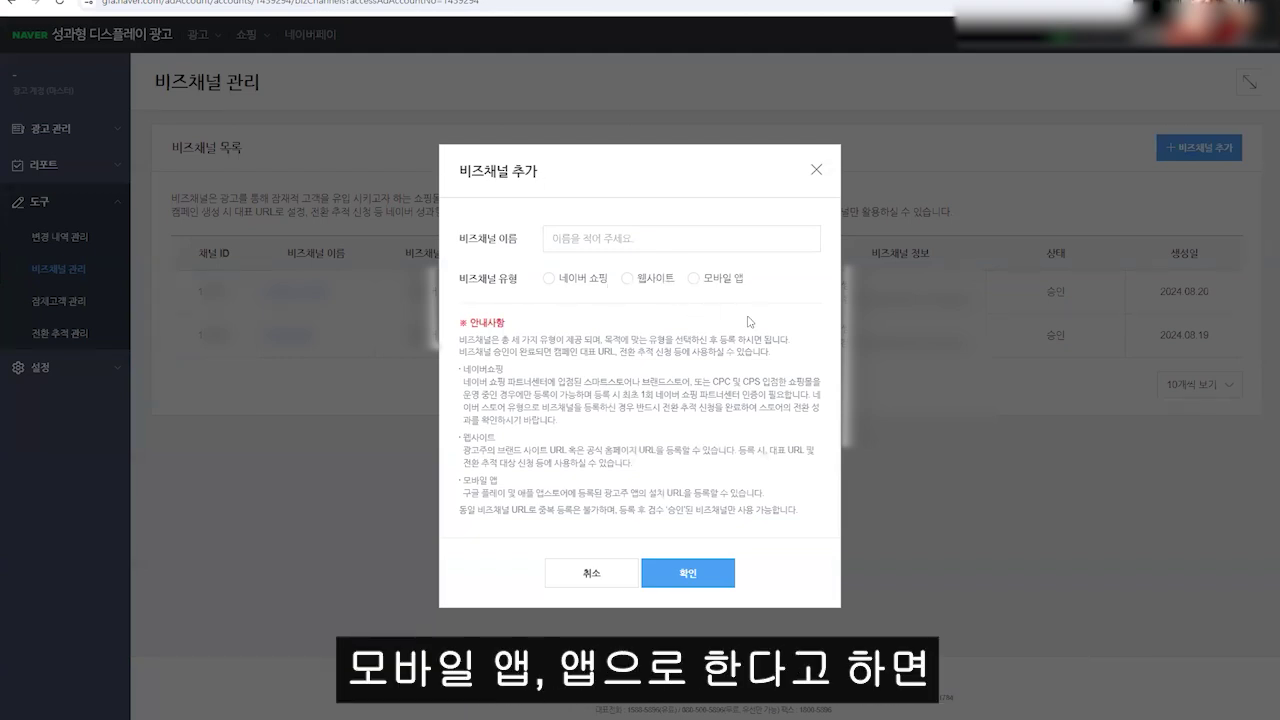
left_click(694, 279)
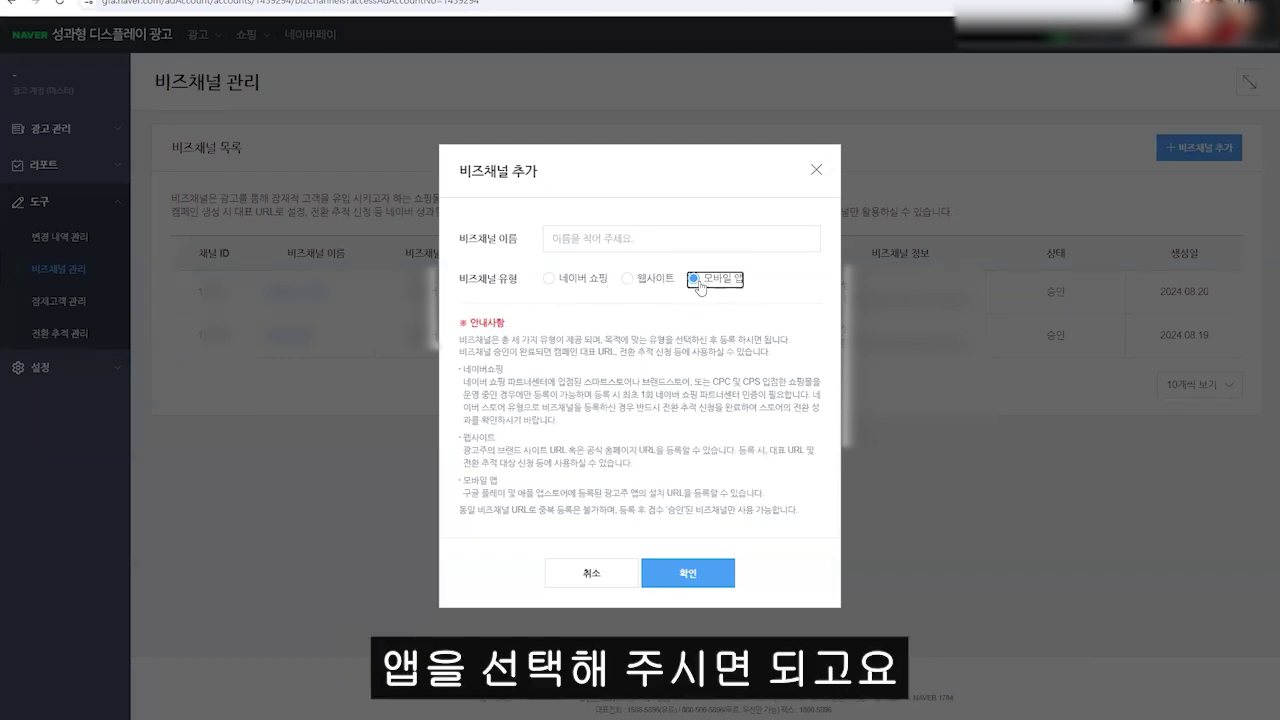
left_click(627, 282)
left_click(556, 285)
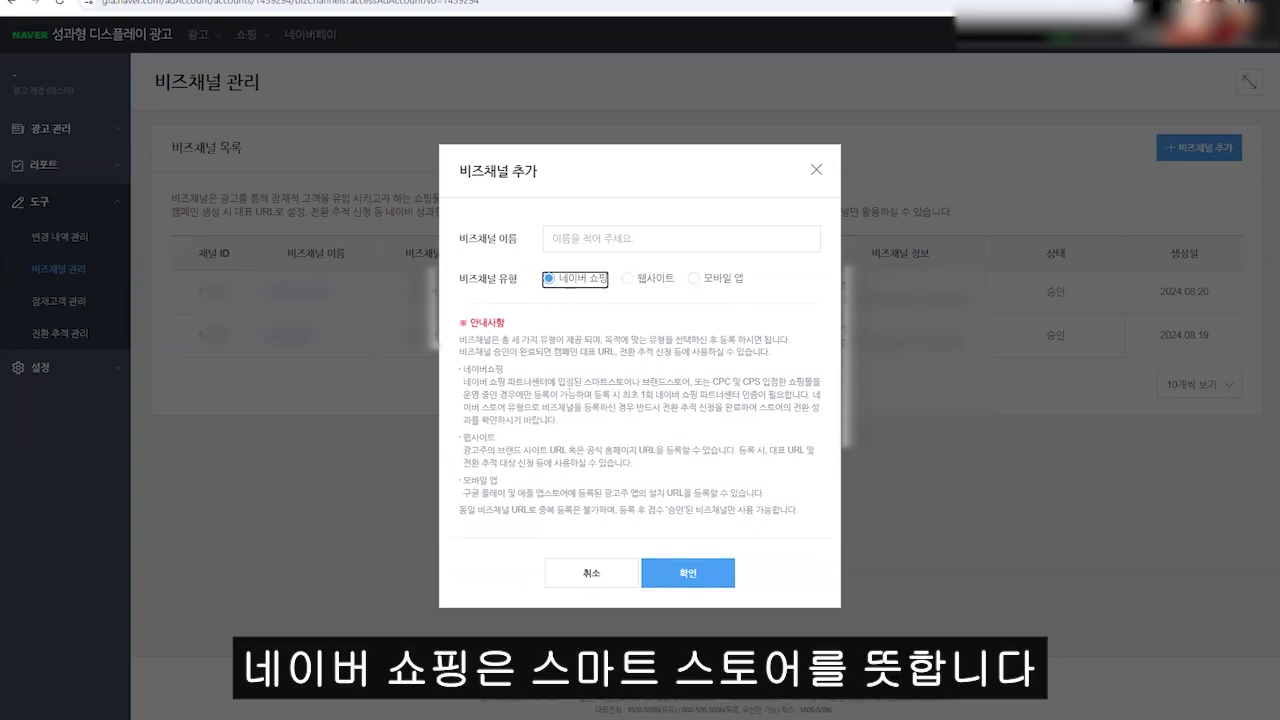
left_click_drag(460, 339, 760, 512)
left_click(747, 503)
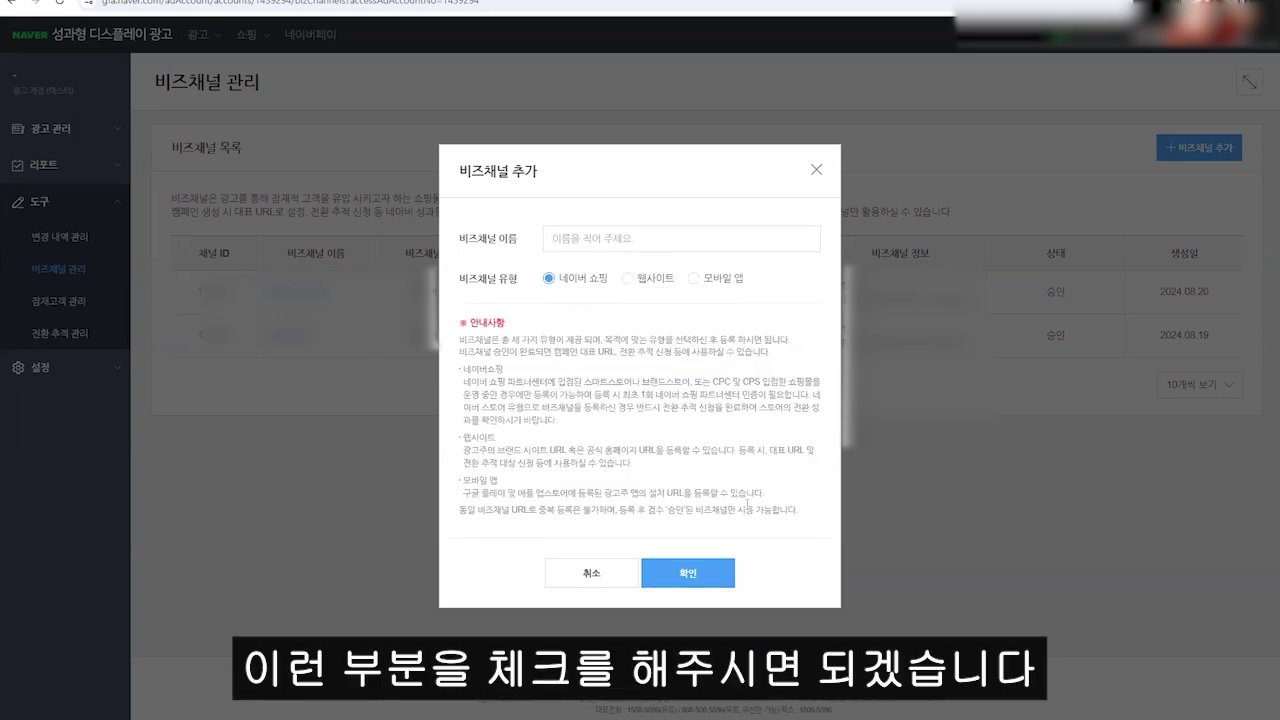
left_click(581, 578)
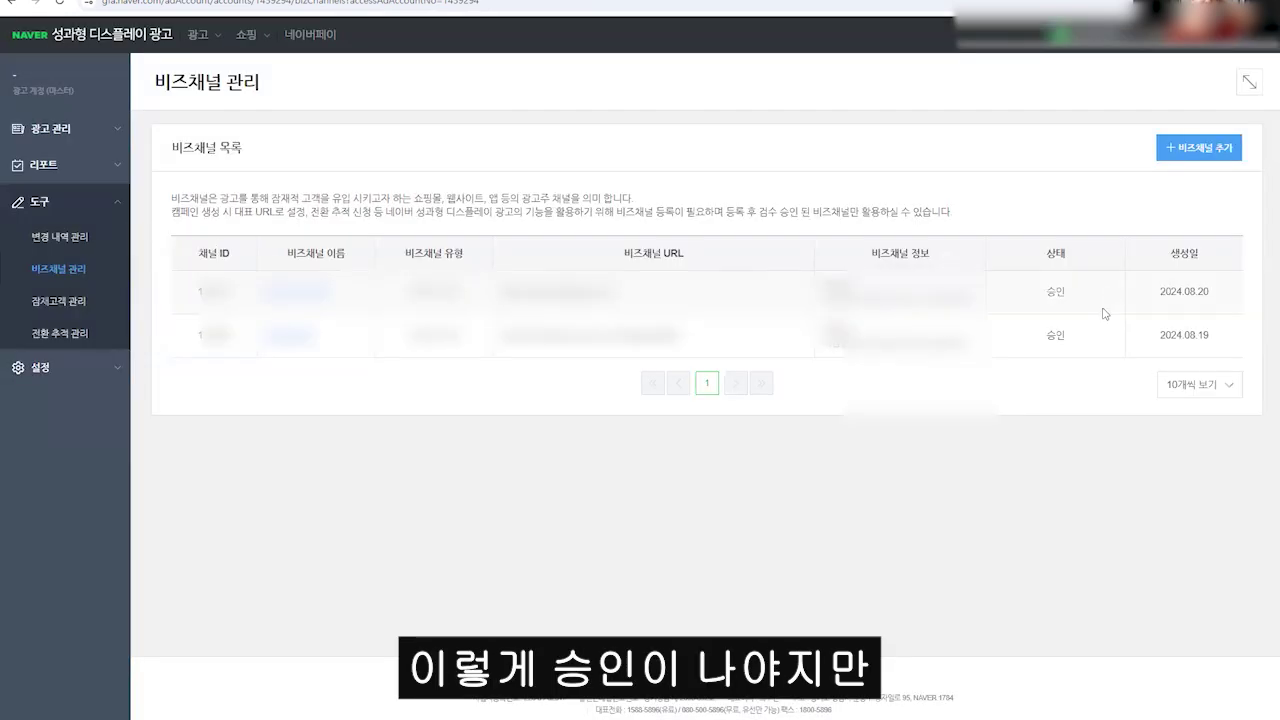
Start a conversion tracking application in 전환 추적 관리 and set its site type to 웹사이트.
left_click(86, 337)
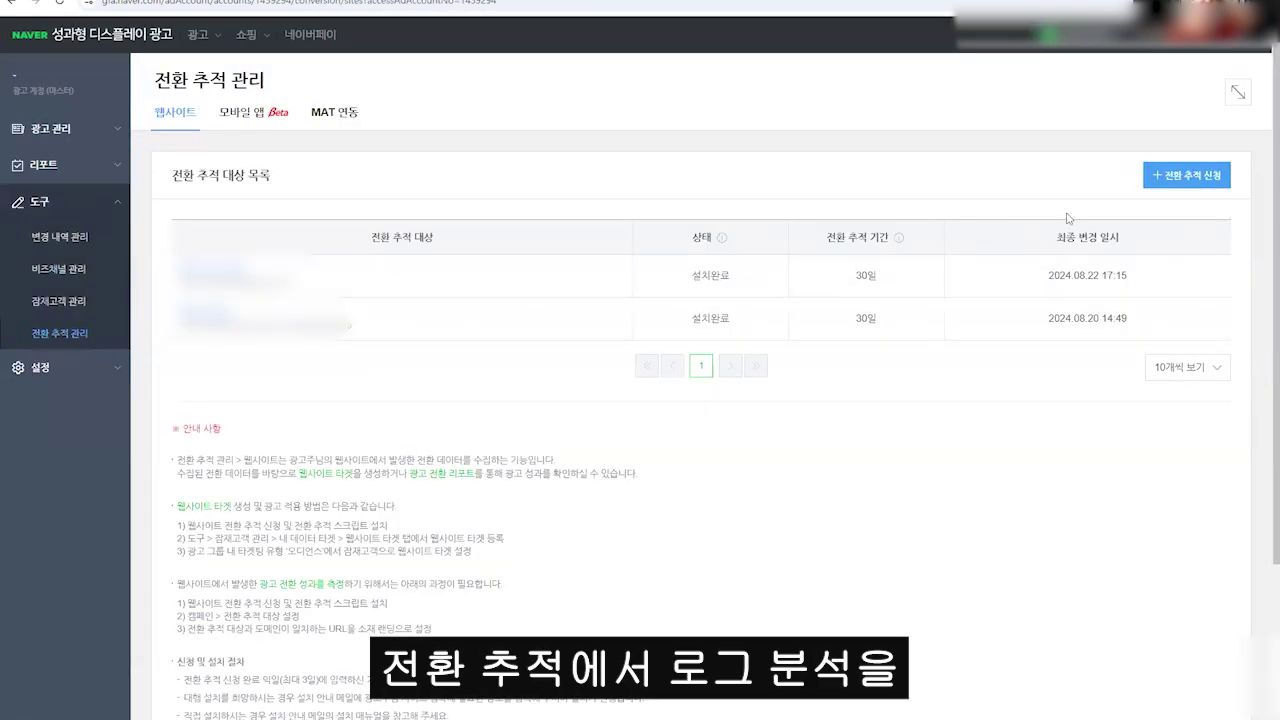
left_click(1190, 178)
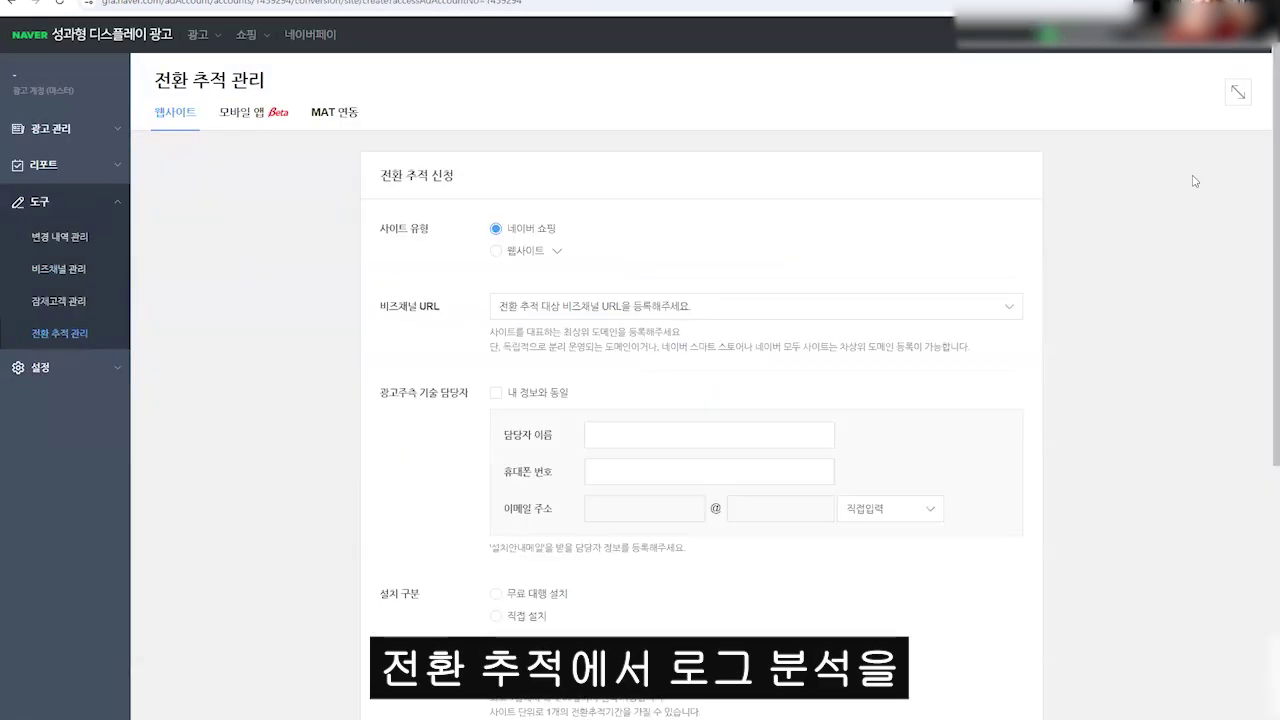
left_click(550, 252)
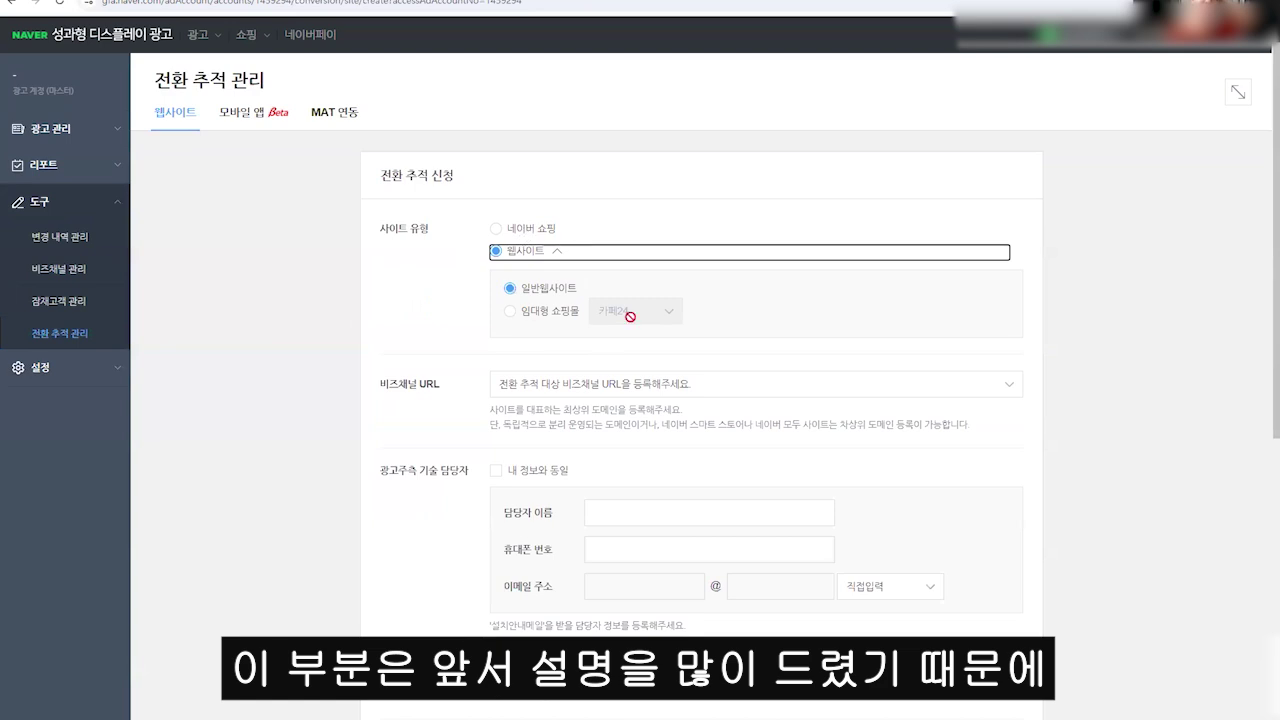
Try the site types 임대형 쇼핑몰 and 네이버 쇼핑, and list the biz channel URLs offered for 네이버 쇼핑.
scroll(630, 318, "down", 2)
scroll(589, 329, "up", 2)
left_click(535, 313)
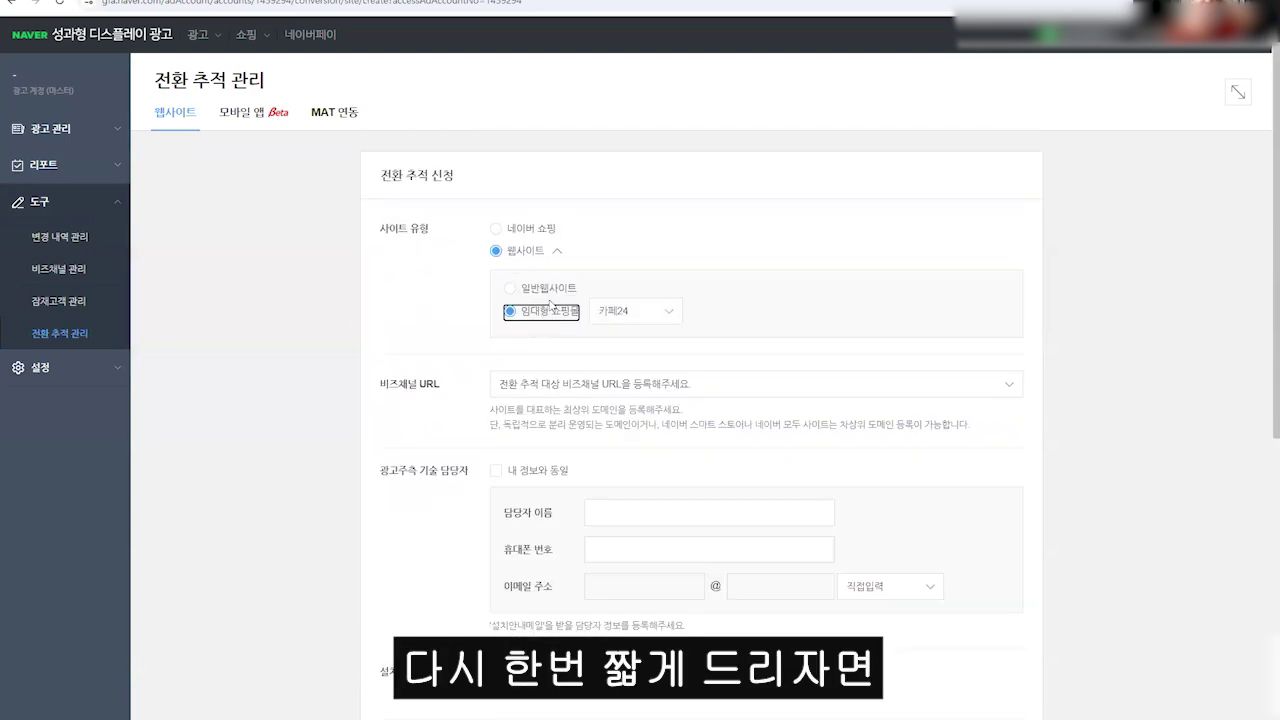
left_click(522, 232)
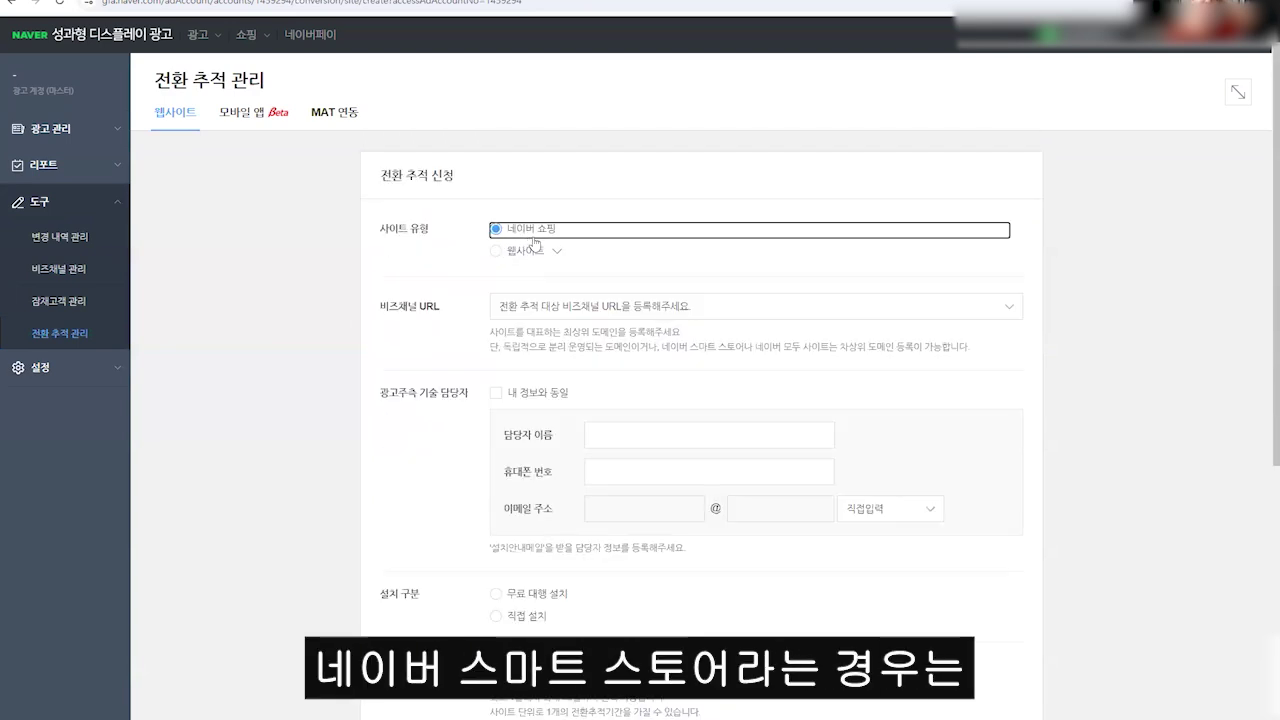
left_click(526, 310)
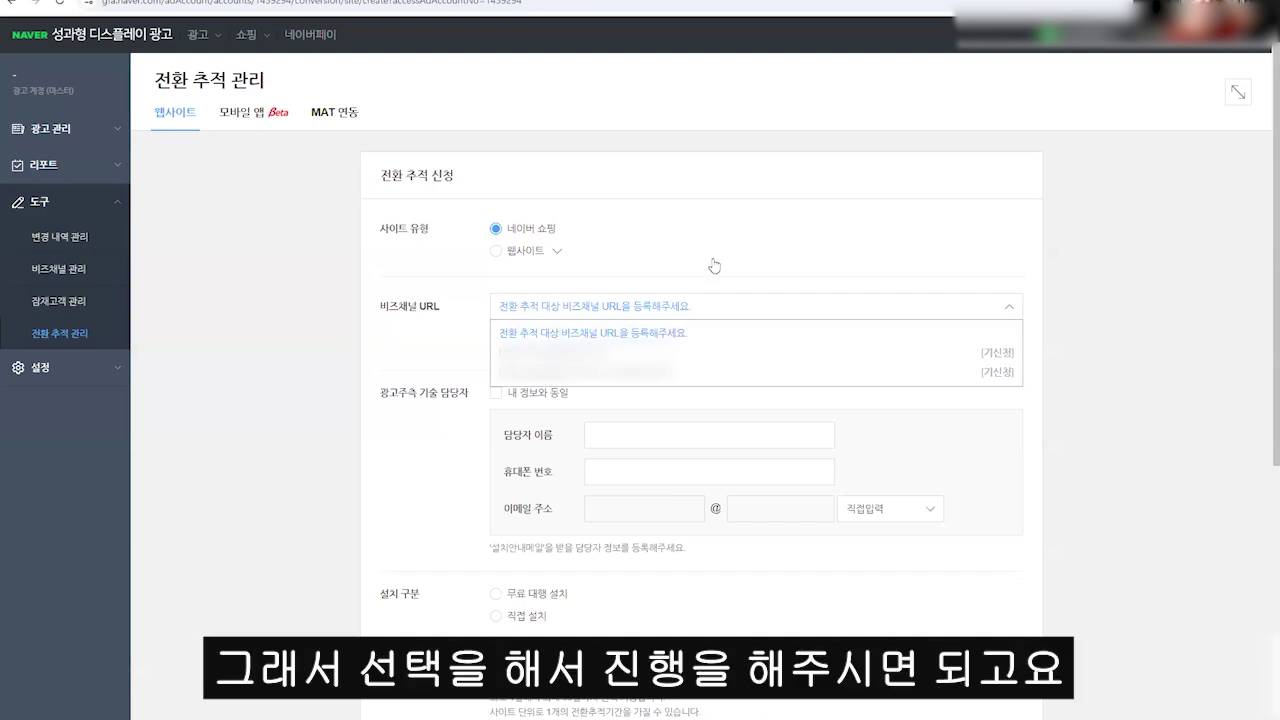
Set the site type to 웹사이트 with 임대형 쇼핑몰 and look through the hosting providers on offer.
left_click(566, 253)
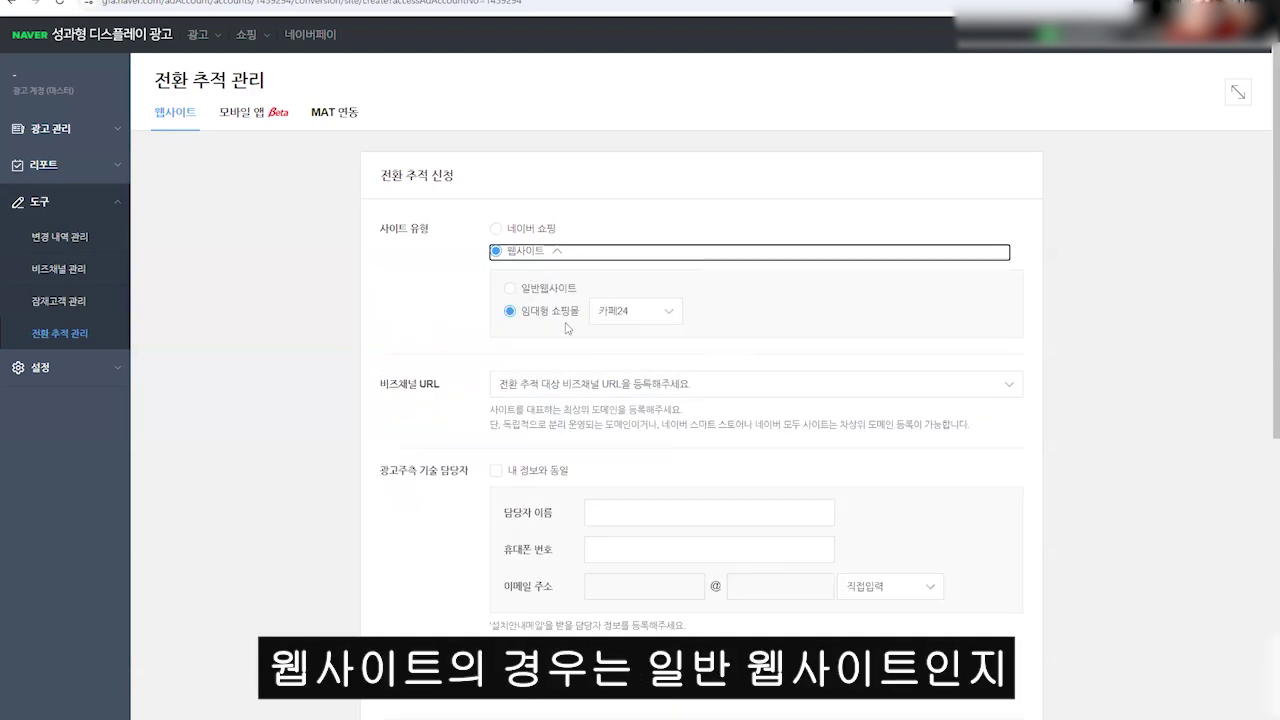
left_click(542, 291)
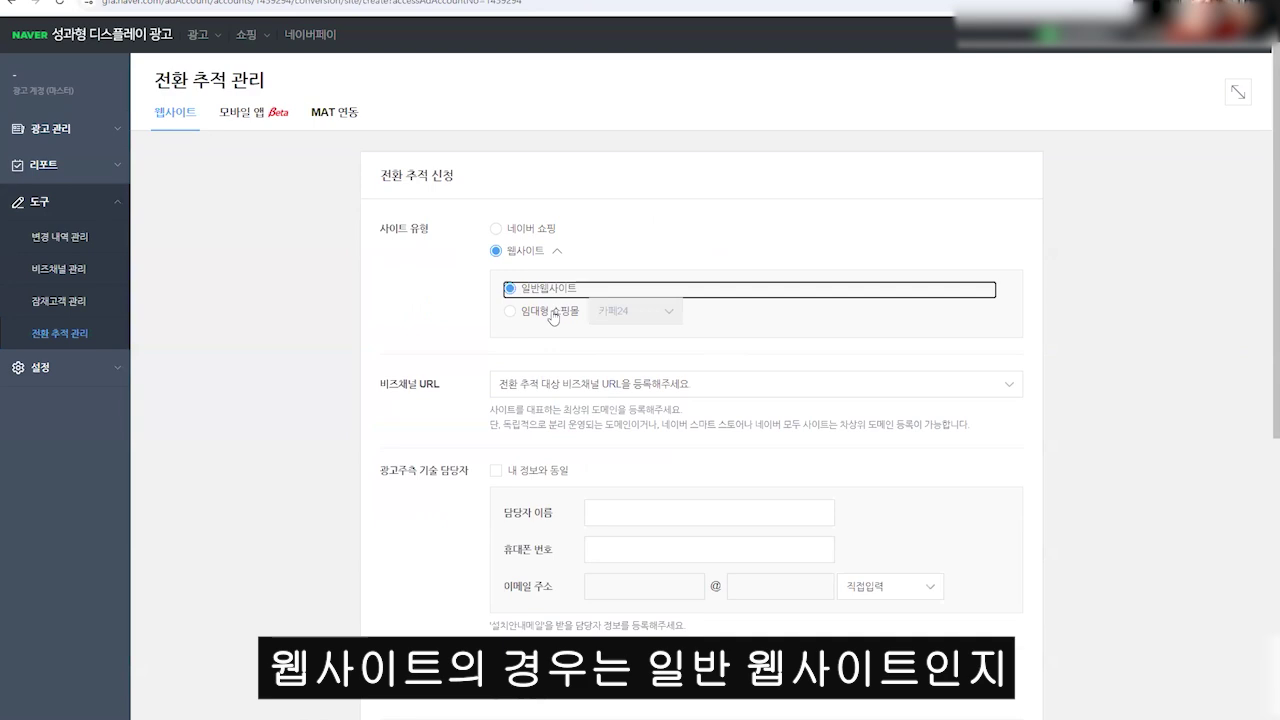
left_click(553, 313)
left_click(625, 312)
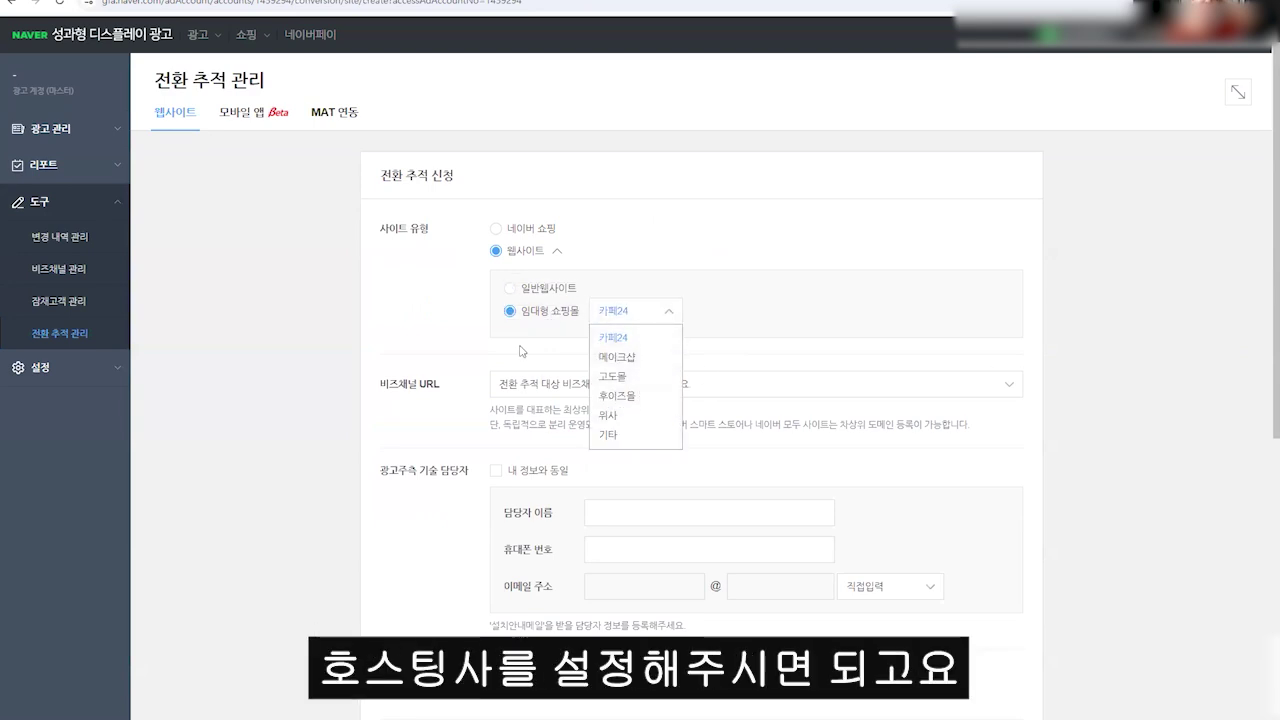
Look at the selectable 비즈채널 URL entries and the technical contact fields for name, mobile number and e-mail.
left_click(543, 385)
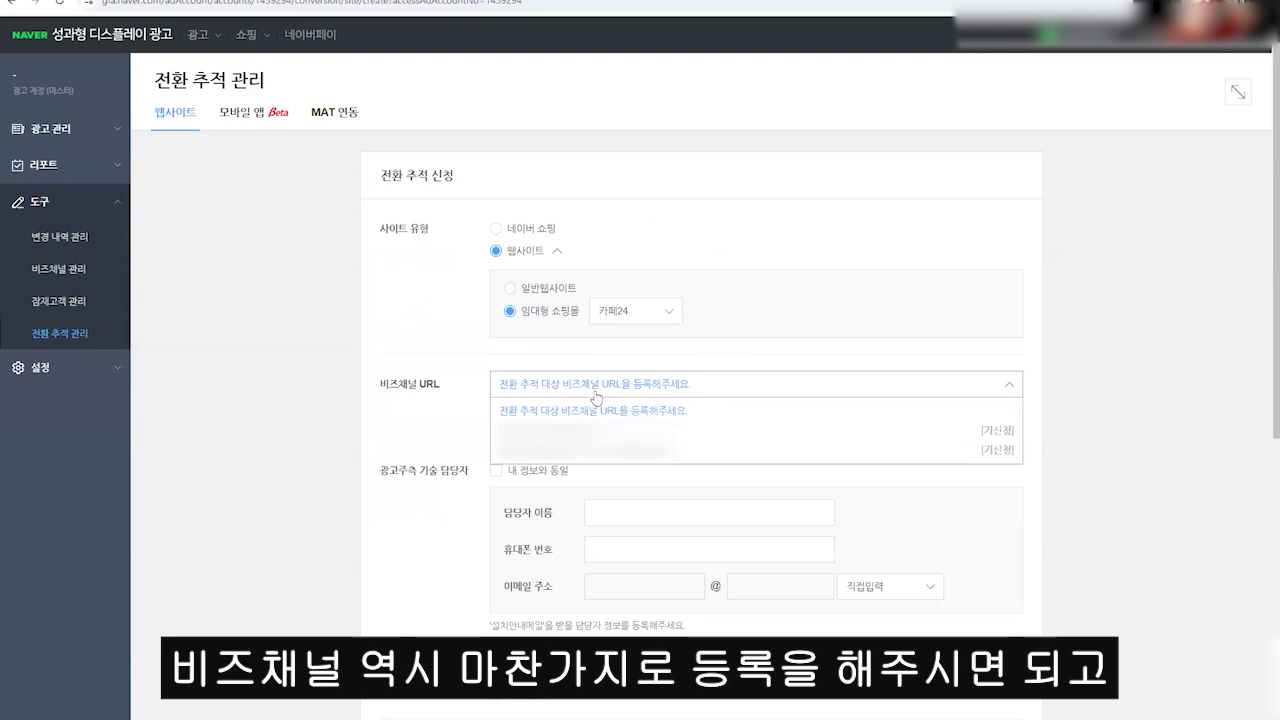
left_click(511, 456)
scroll(614, 474, "down", 2)
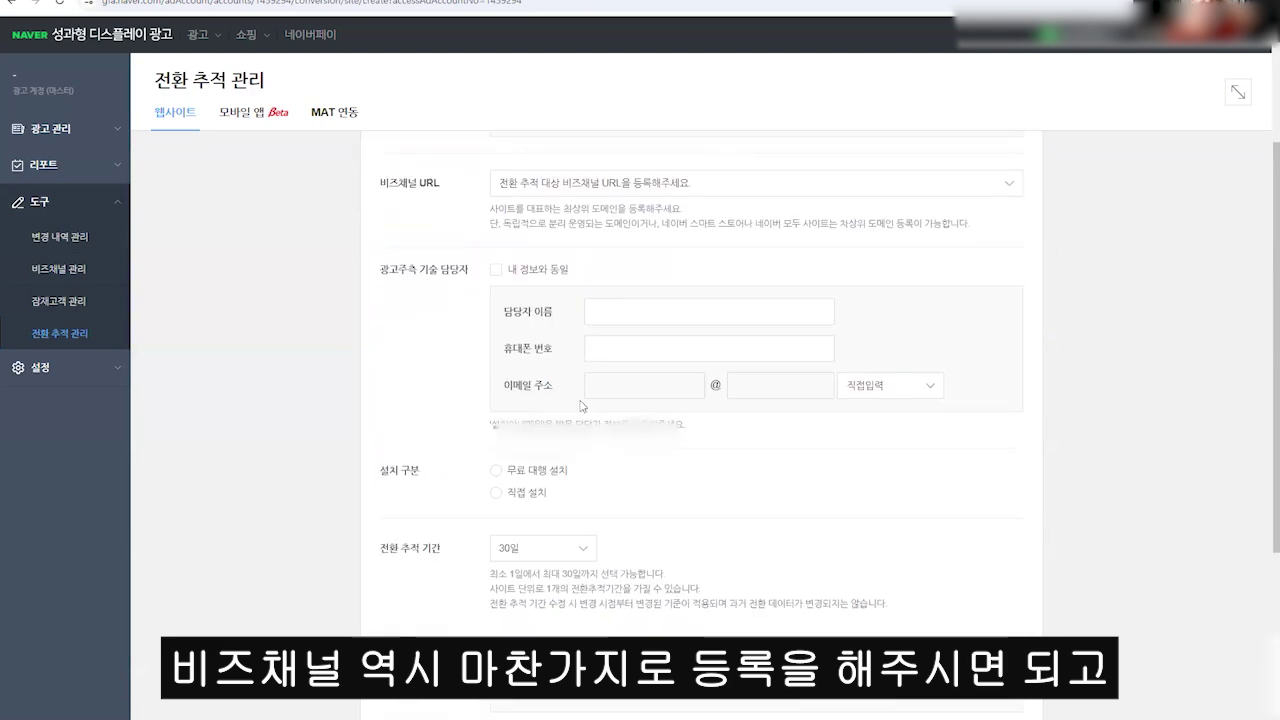
left_click(611, 313)
left_click_drag(548, 325, 455, 313)
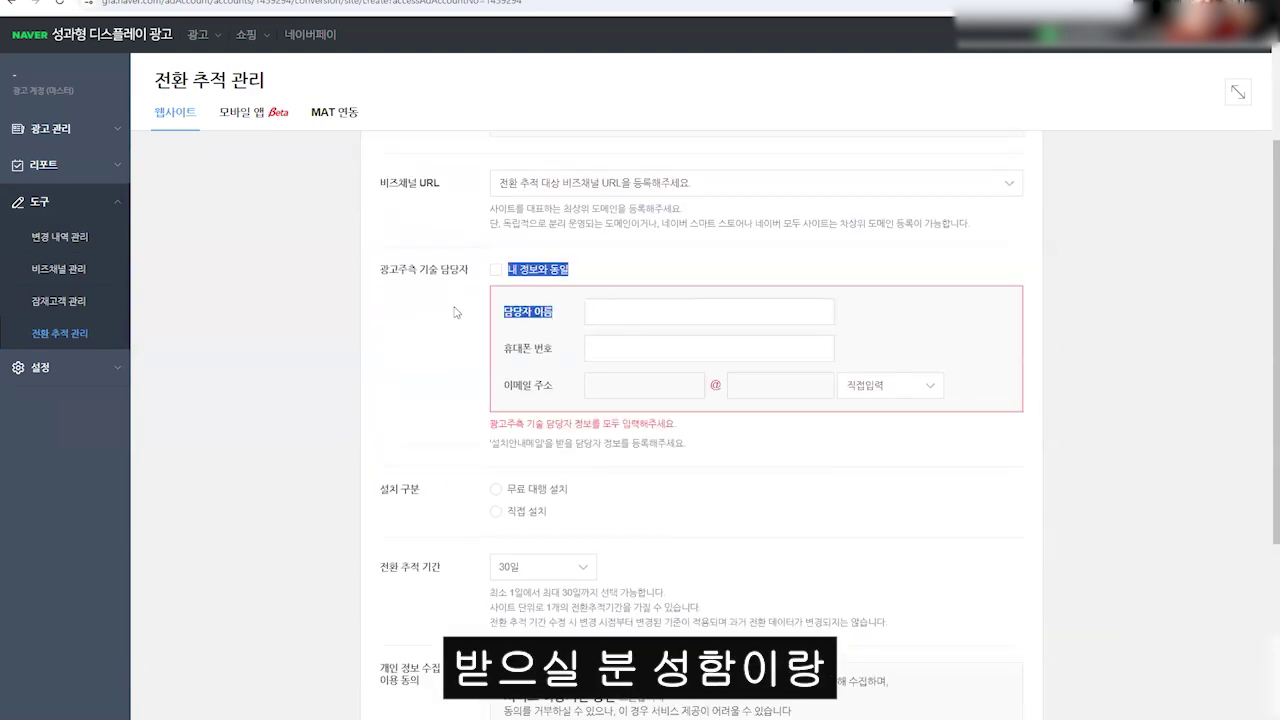
left_click(541, 368)
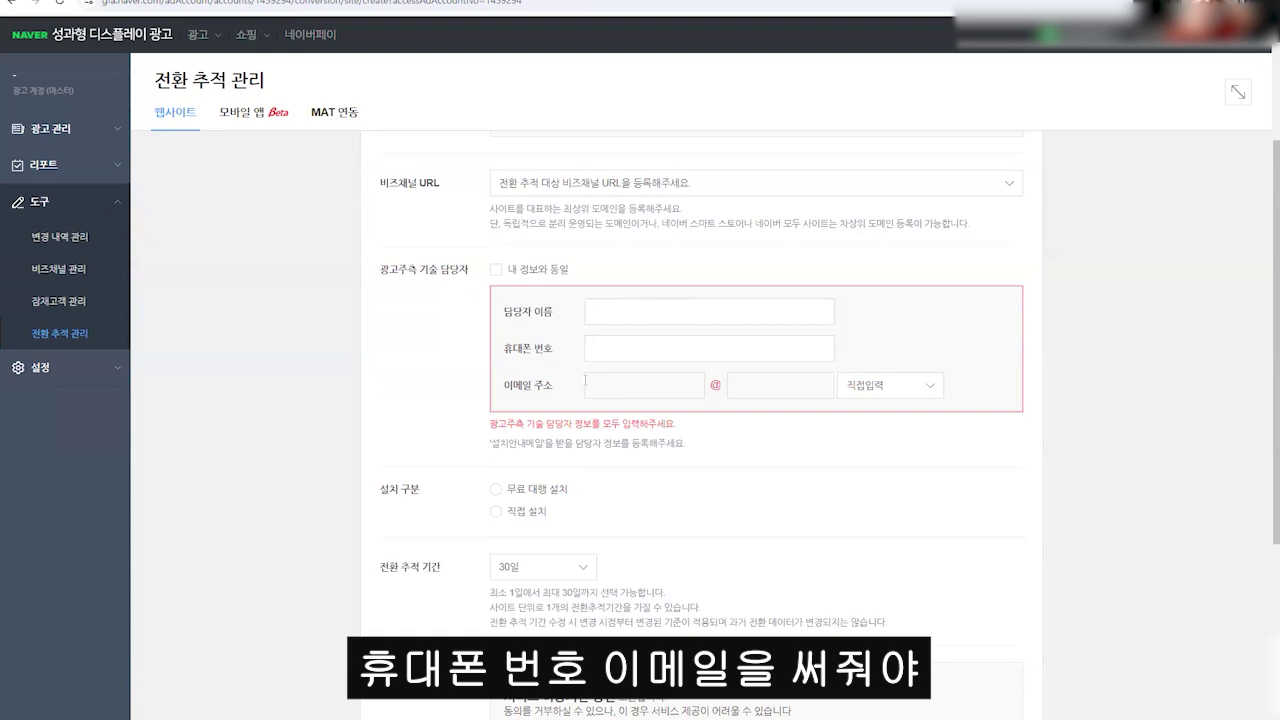
Try the installation option 무료 대행 설치, and set 설치 구분 to 직접 설치.
scroll(731, 384, "down", 3)
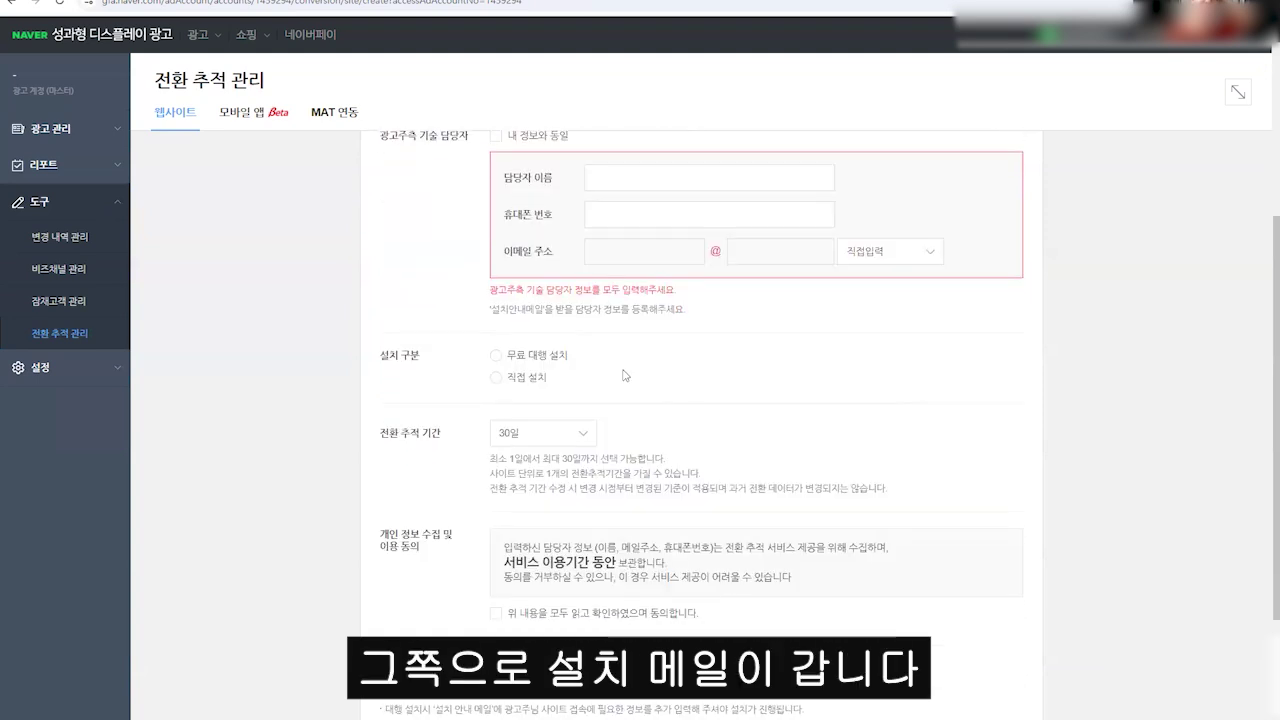
left_click(536, 224)
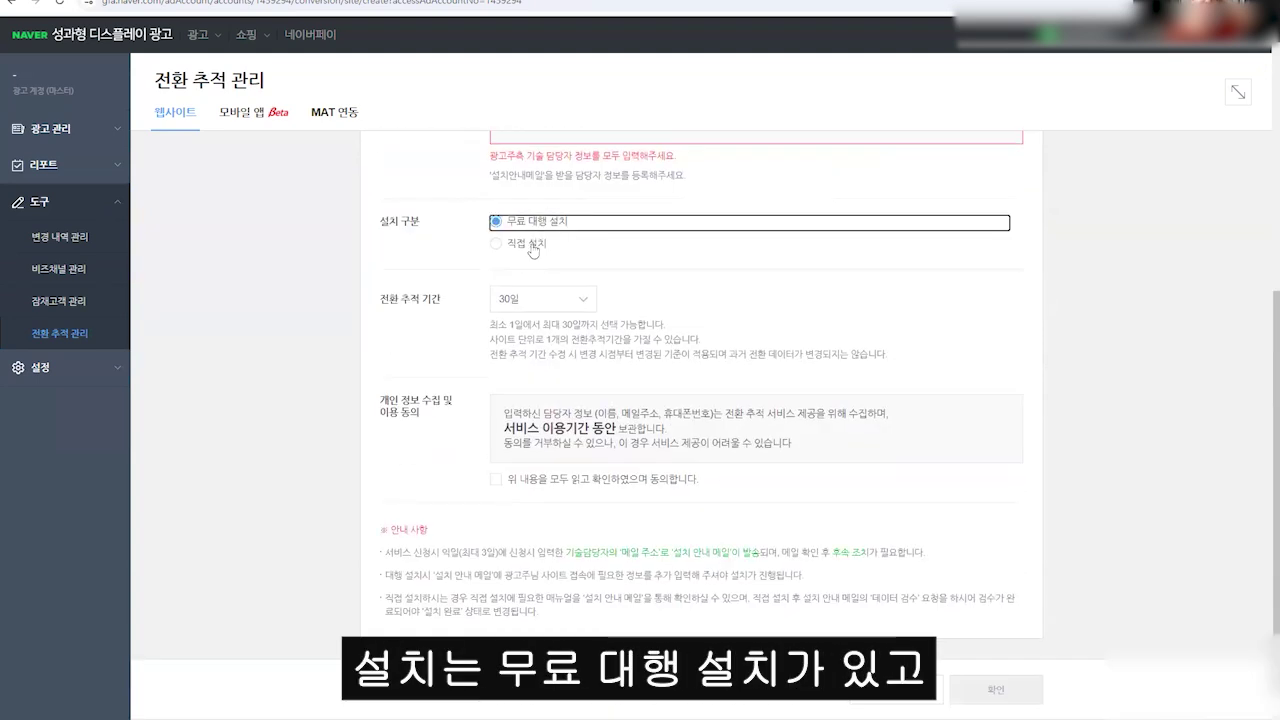
left_click(533, 248)
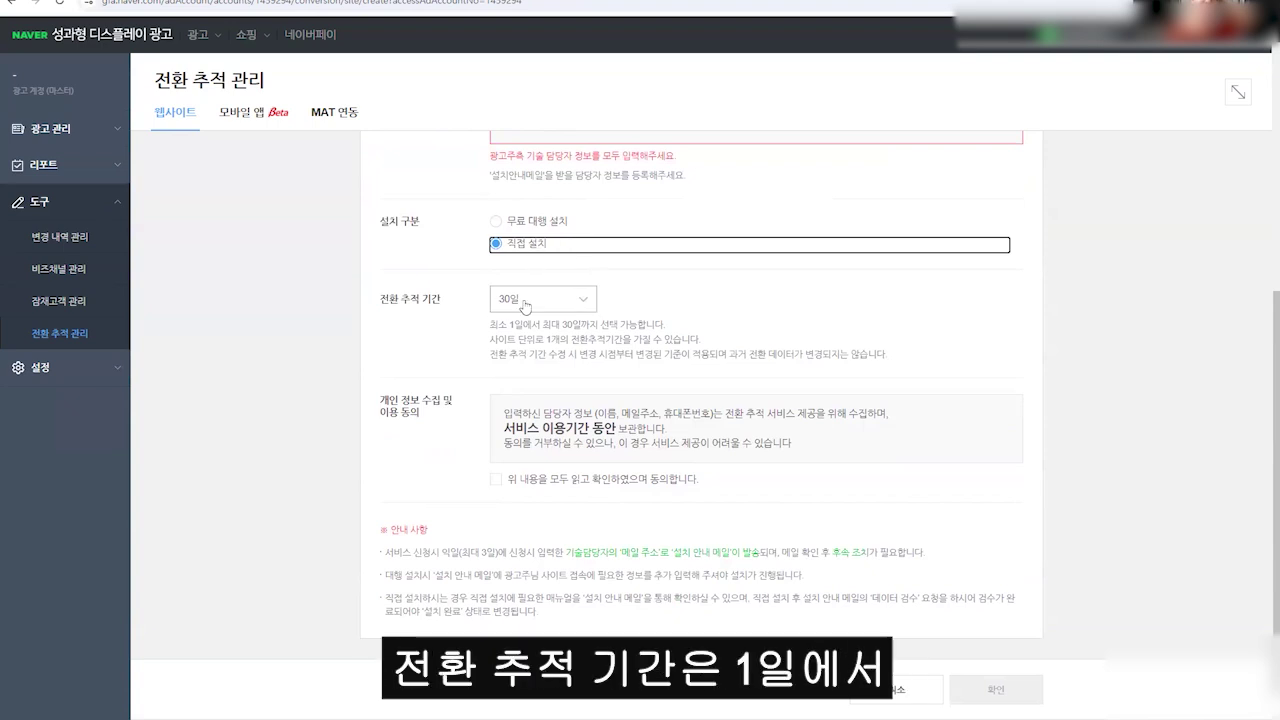
Read the guidance on the conversion tracking period, try 7일, and set 전환 추적 기간 to 14일.
left_click_drag(551, 325, 609, 326)
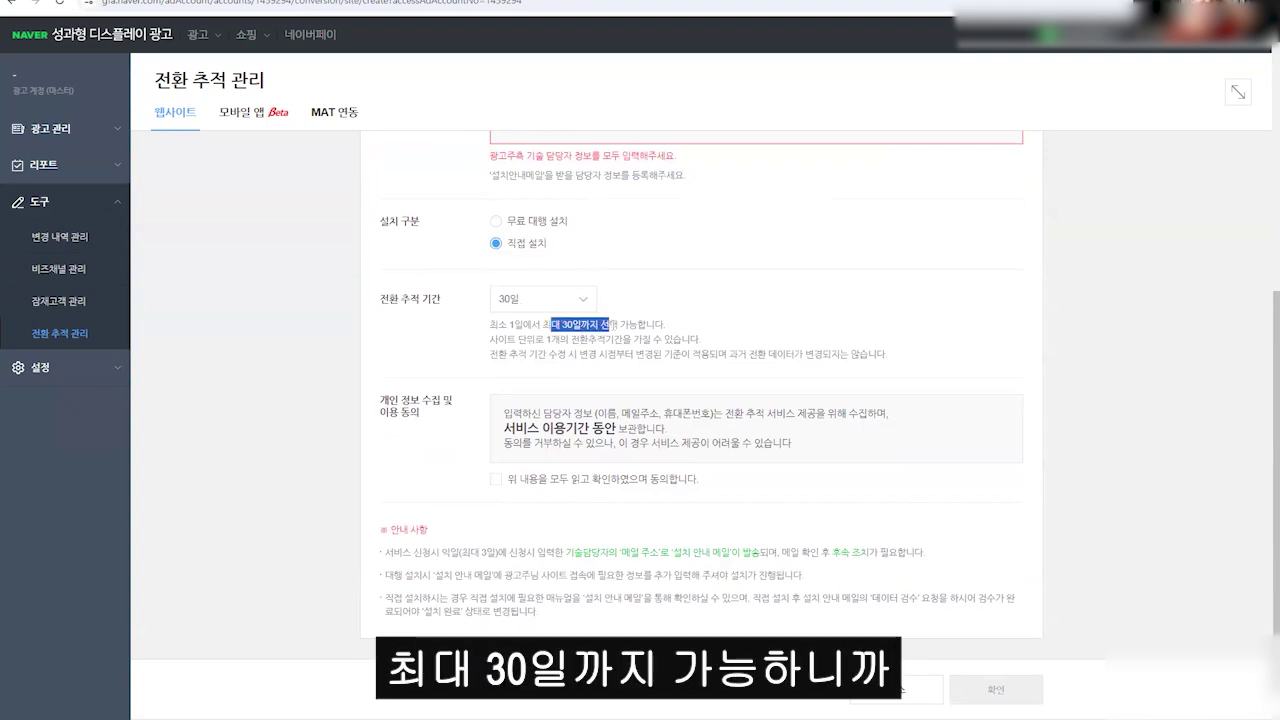
left_click(577, 298)
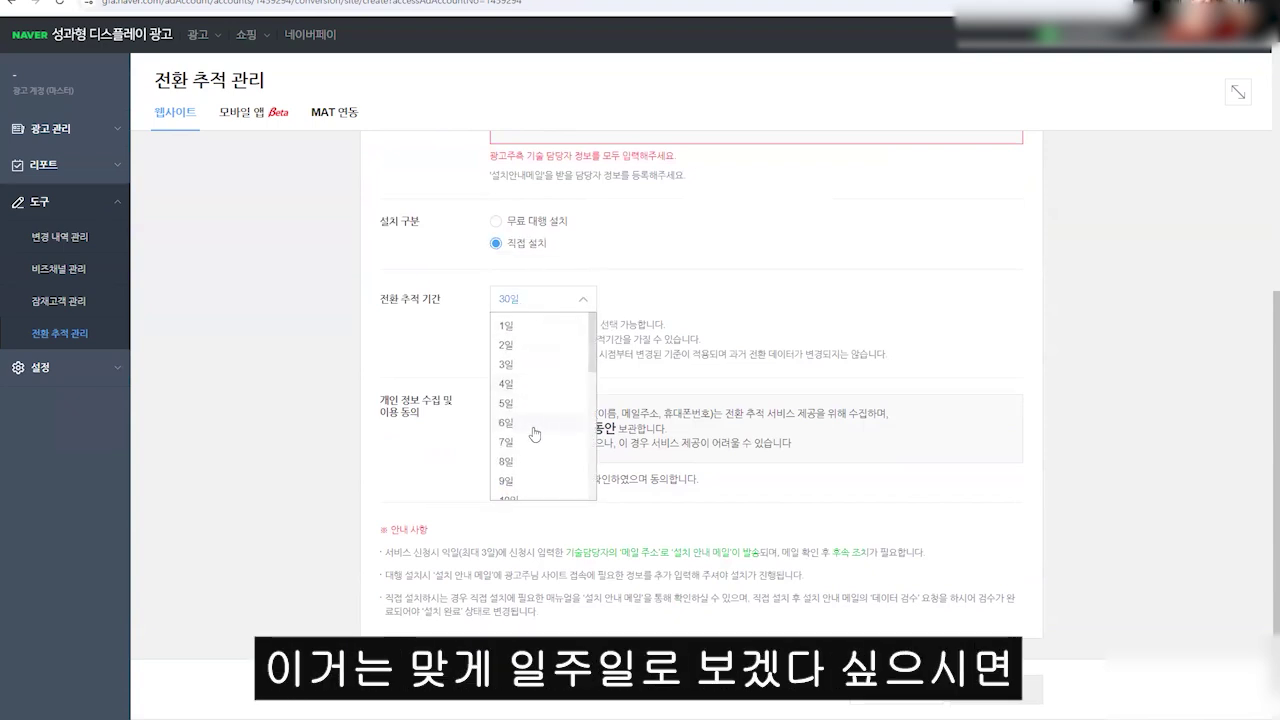
left_click(535, 441)
left_click(560, 305)
scroll(530, 360, "down", 2)
left_click(517, 383)
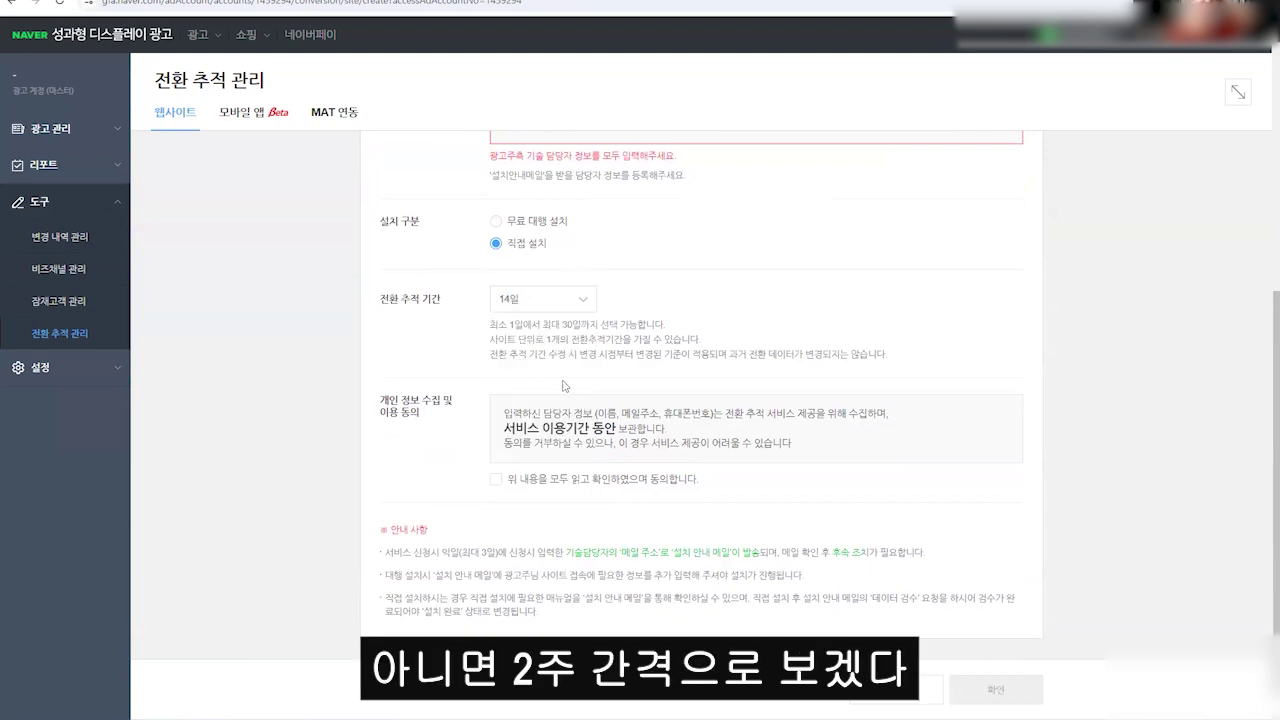
left_click_drag(518, 354, 717, 347)
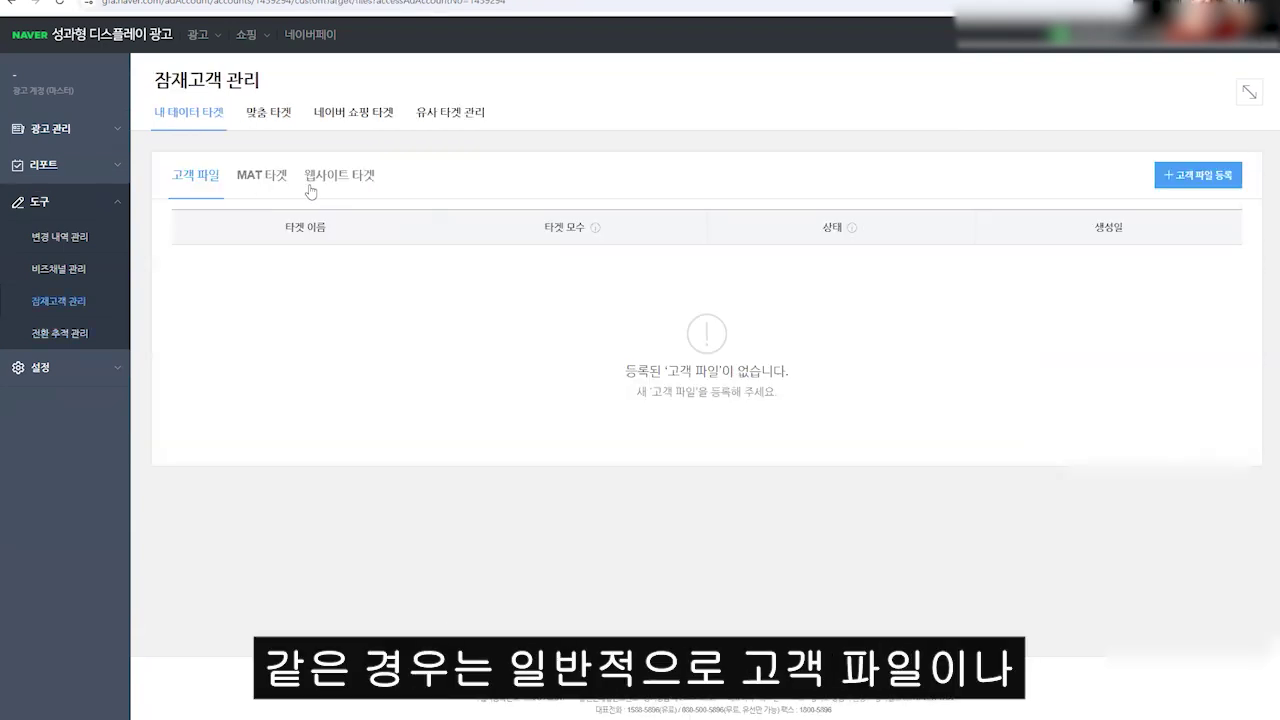
In 잠재고객 관리, view the MAT 타겟 and 웹사이트 타겟 lists, and start registering a website target.
left_click(257, 180)
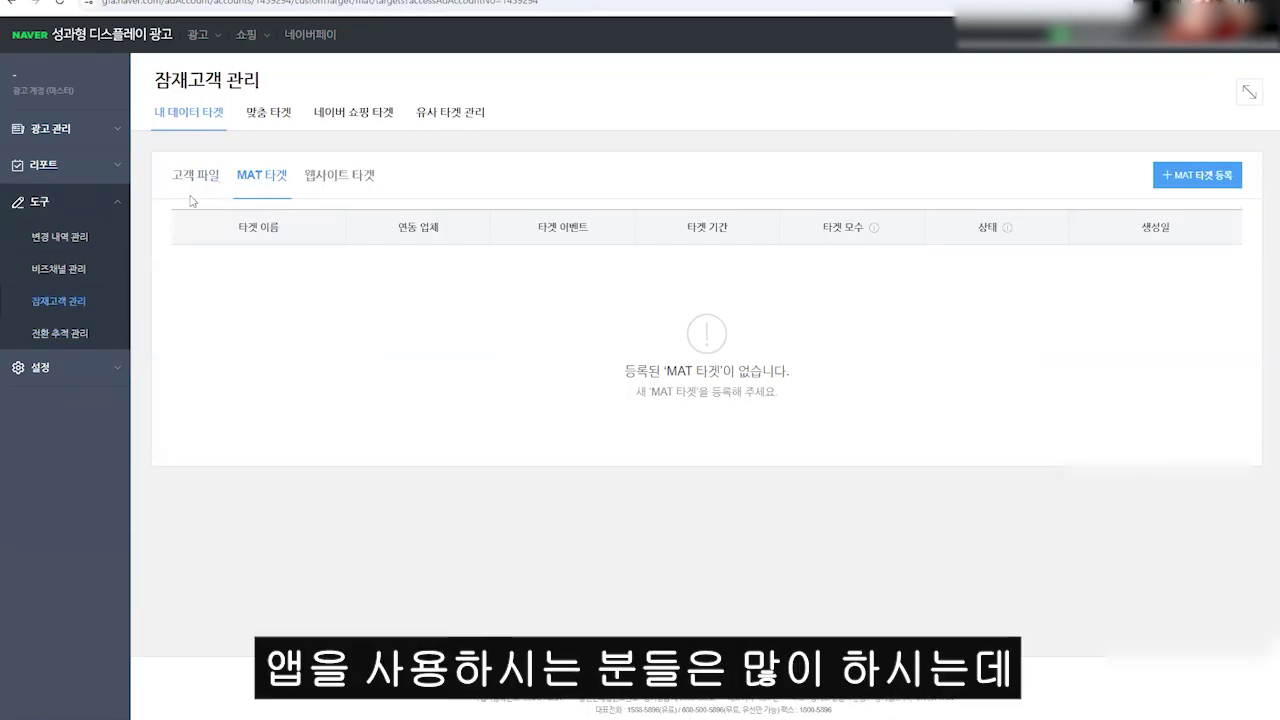
left_click(332, 185)
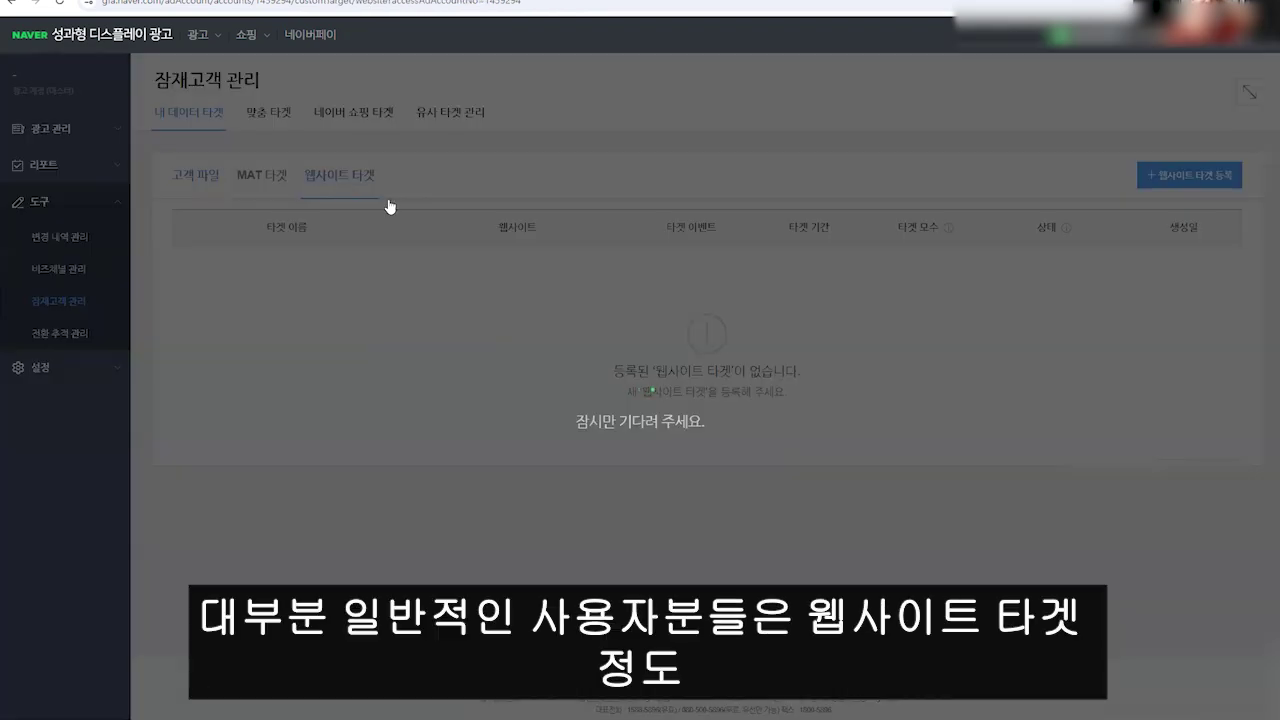
left_click(1198, 180)
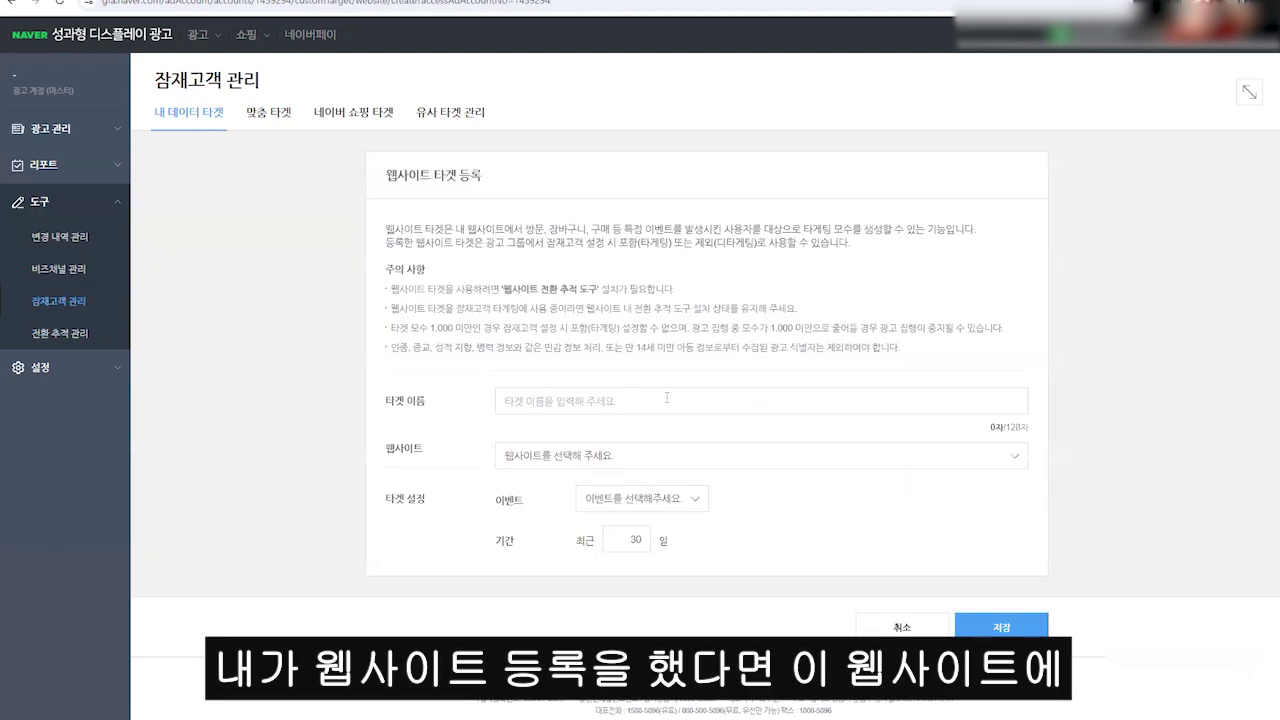
Choose the website for the target, set its event to 방문, and check the period field.
left_click(634, 452)
left_click(560, 483)
left_click(640, 498)
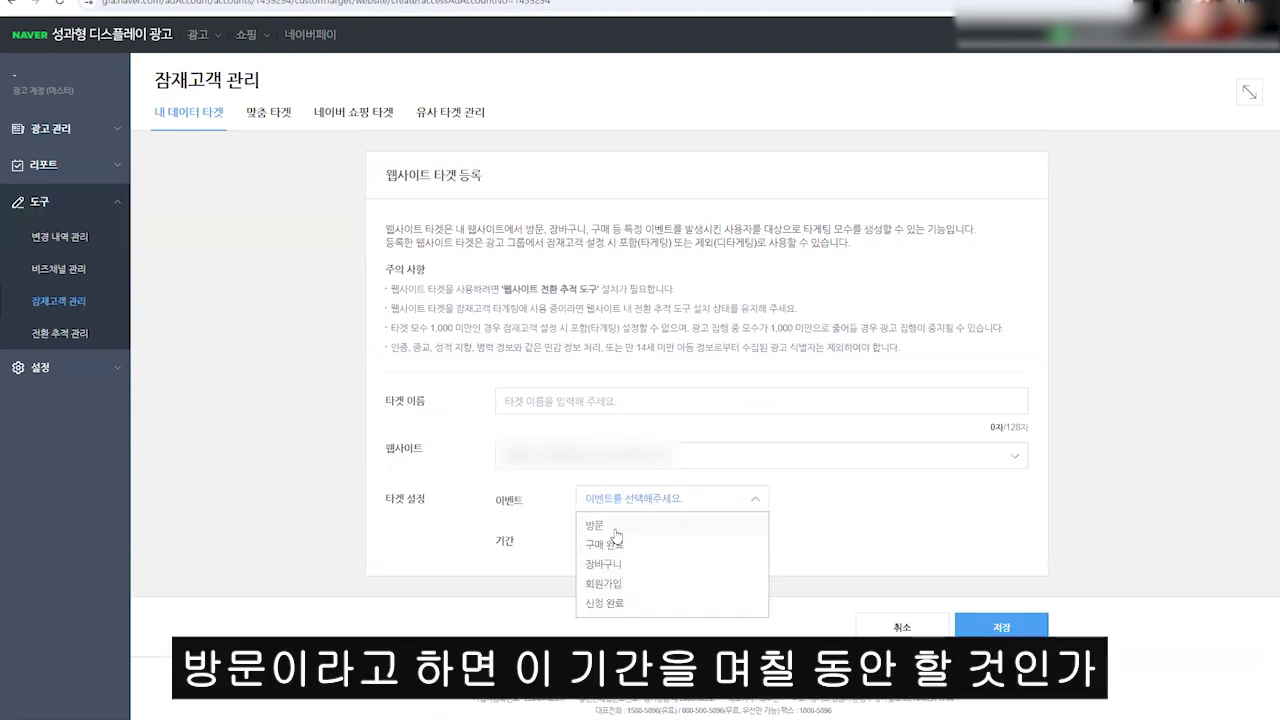
left_click(613, 525)
left_click_drag(626, 540, 659, 546)
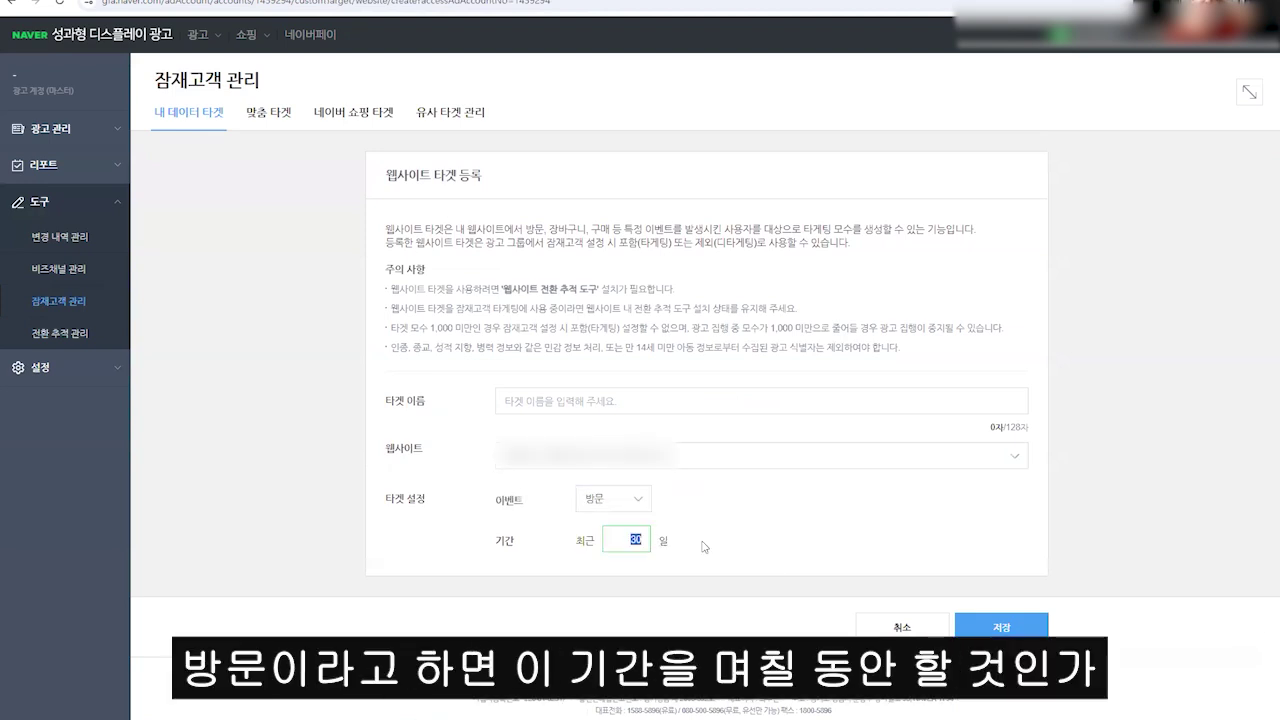
left_click(698, 540)
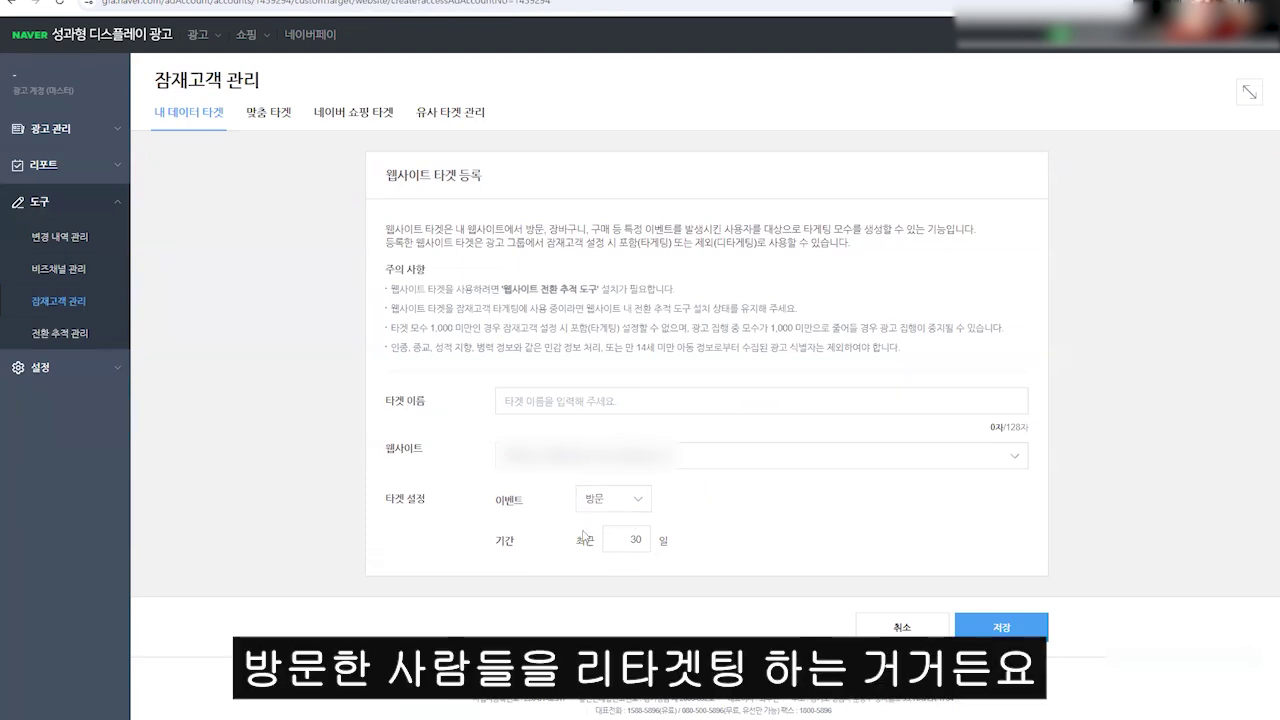
Read the description of how website targets (웹사이트 타겟) work.
left_click_drag(384, 172, 514, 172)
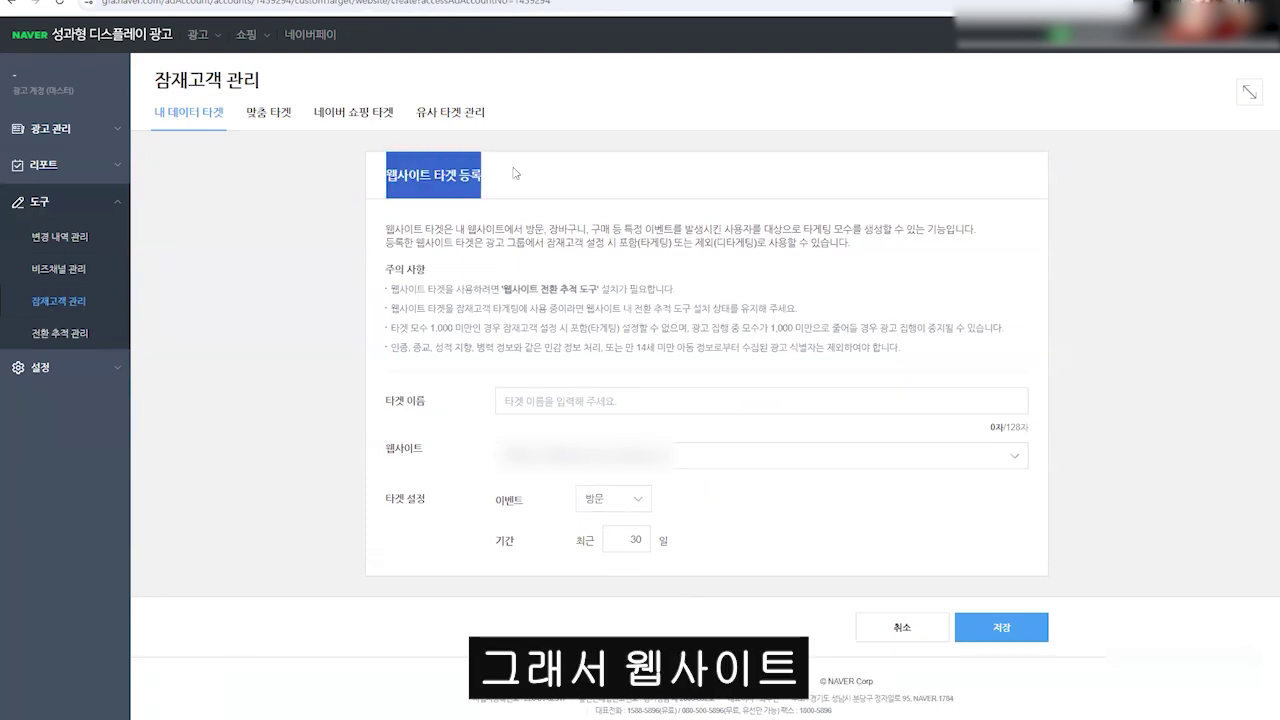
left_click(515, 172)
left_click_drag(385, 229, 879, 244)
left_click(871, 247)
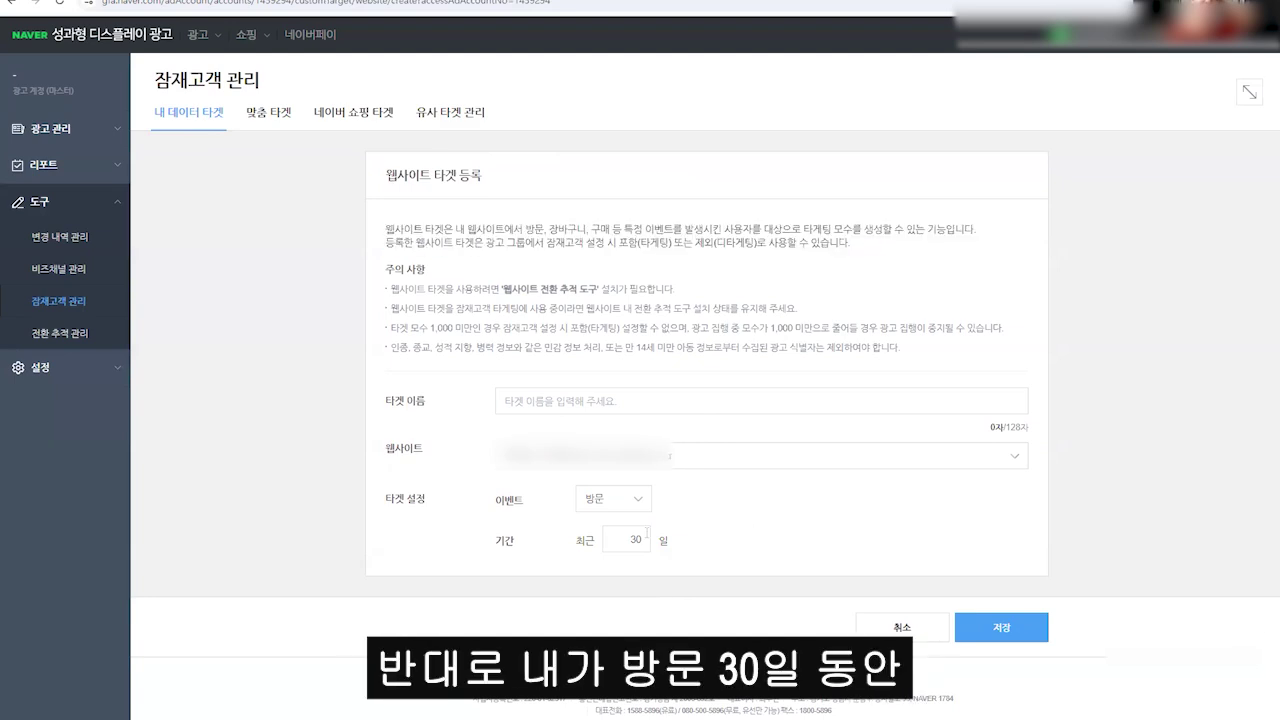
Review the event options for the website target and set its event to 구매 완료.
left_click(613, 498)
left_click(736, 523)
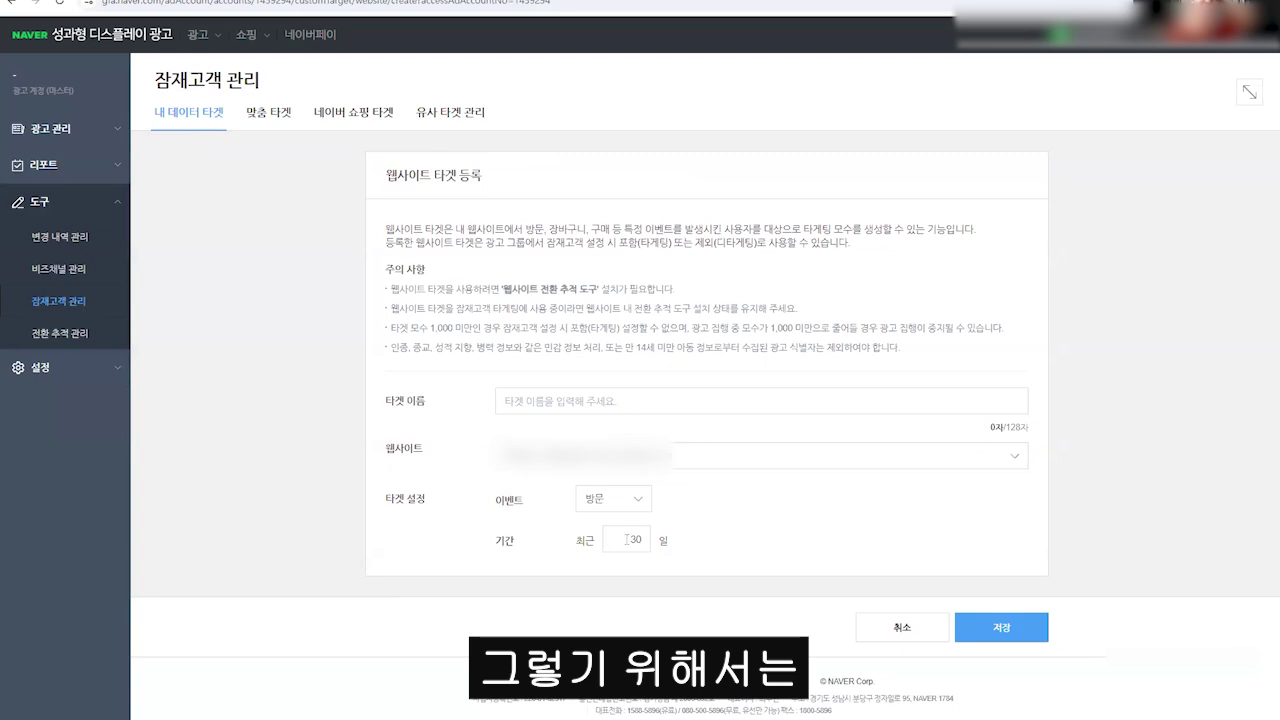
left_click(621, 506)
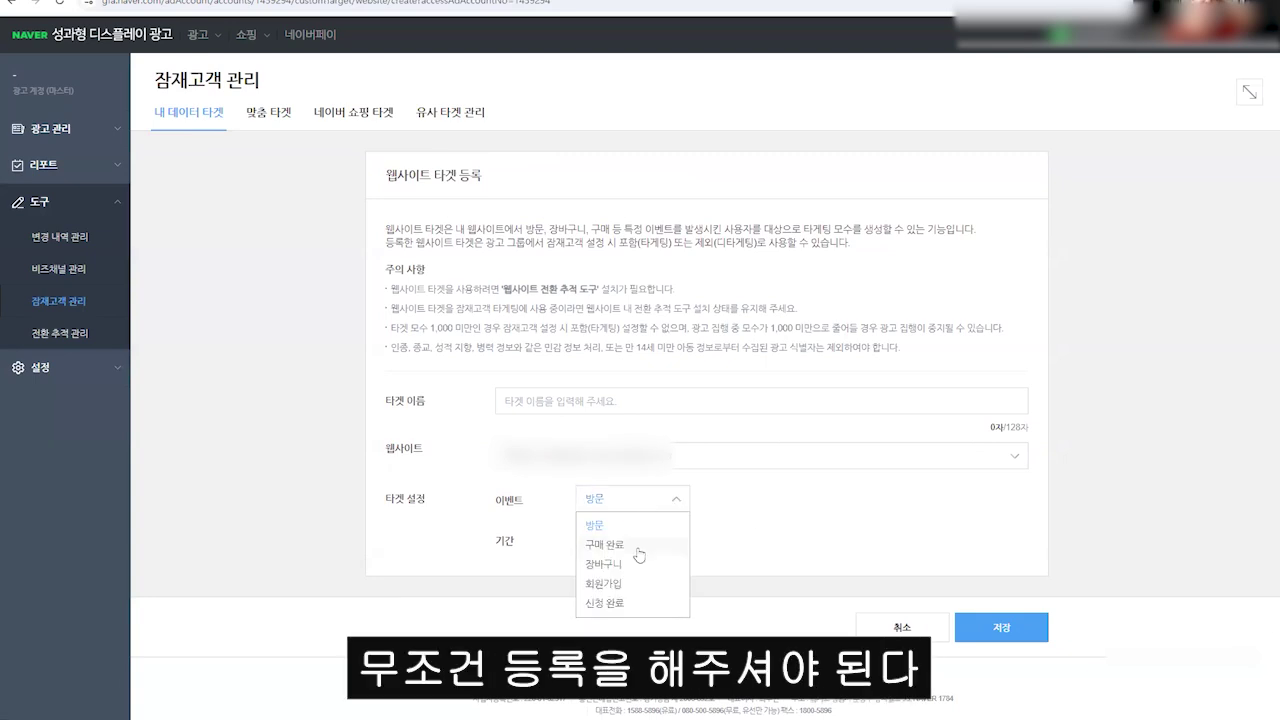
left_click(610, 545)
left_click(630, 498)
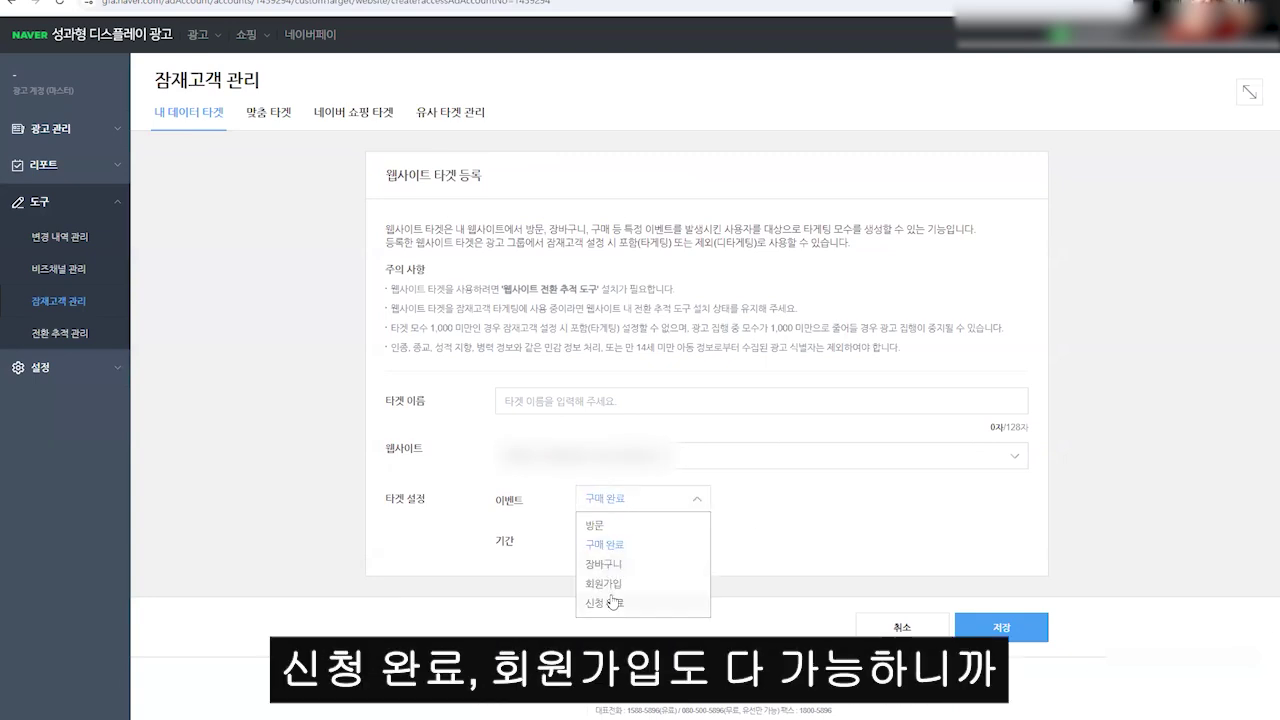
left_click(775, 536)
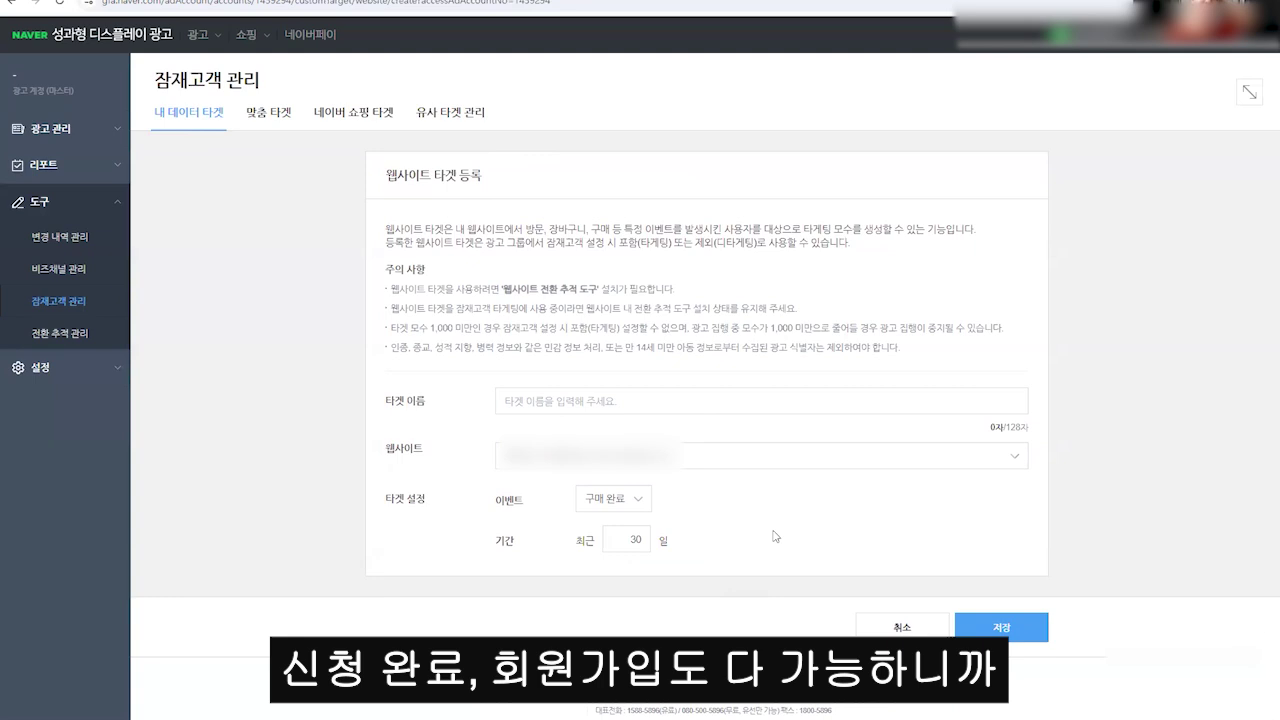
left_click_drag(382, 492, 387, 392)
left_click(390, 395)
Start a custom target registration (맞춤 타겟 등록) and read its description and precautions.
left_click(268, 112)
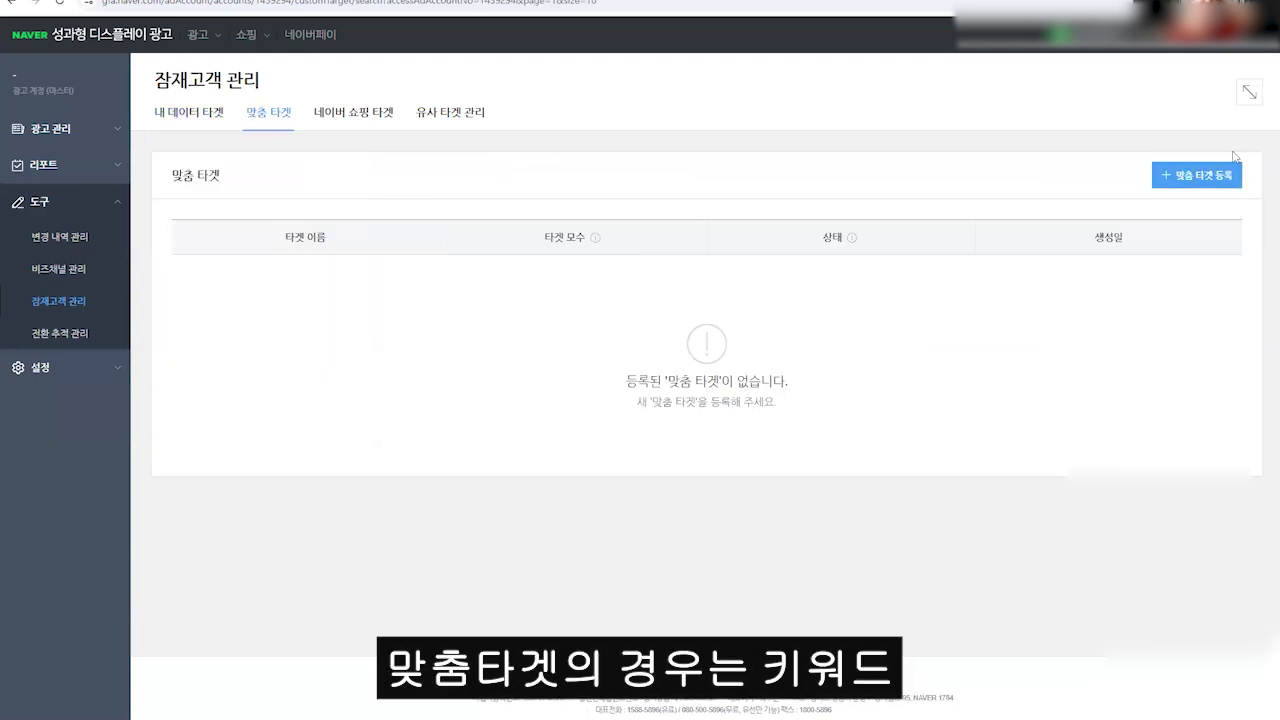
left_click(1205, 170)
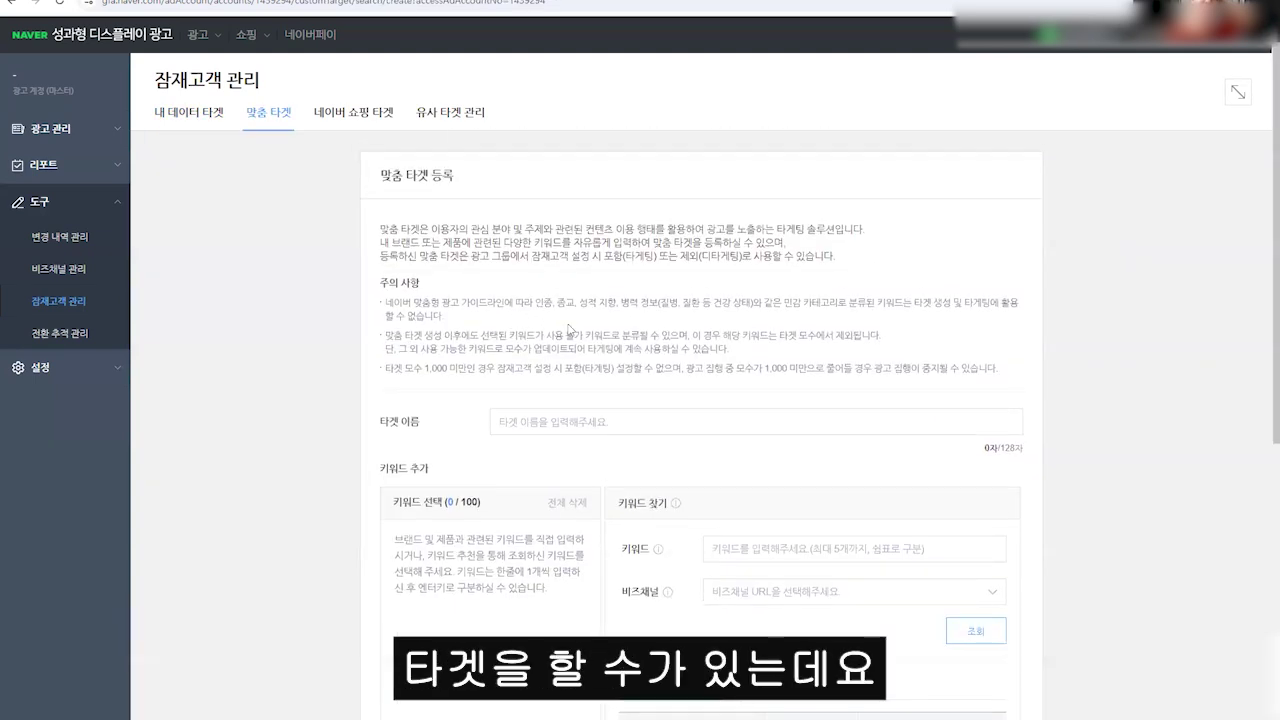
left_click_drag(380, 224, 1000, 372)
left_click(1020, 373)
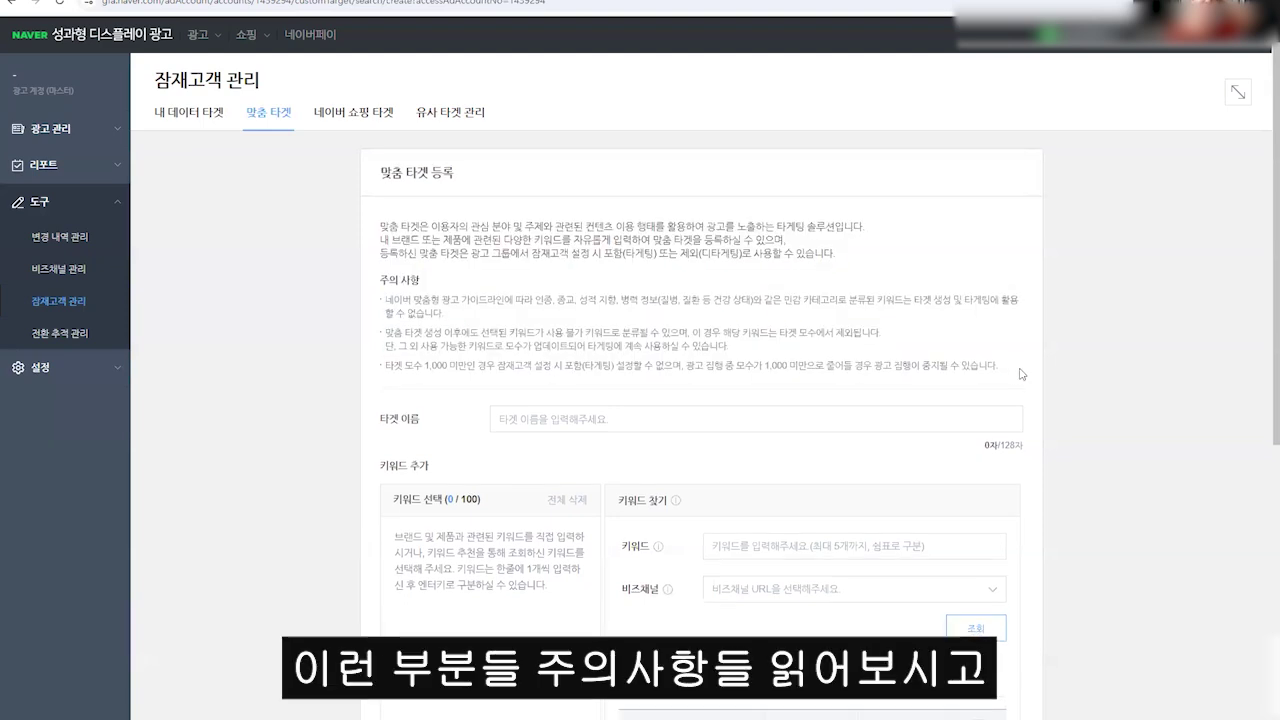
Examine the custom target's name field and 키워드 선택 area, and activate the keyword search field.
scroll(1020, 373, "down", 2)
left_click_drag(489, 305, 366, 302)
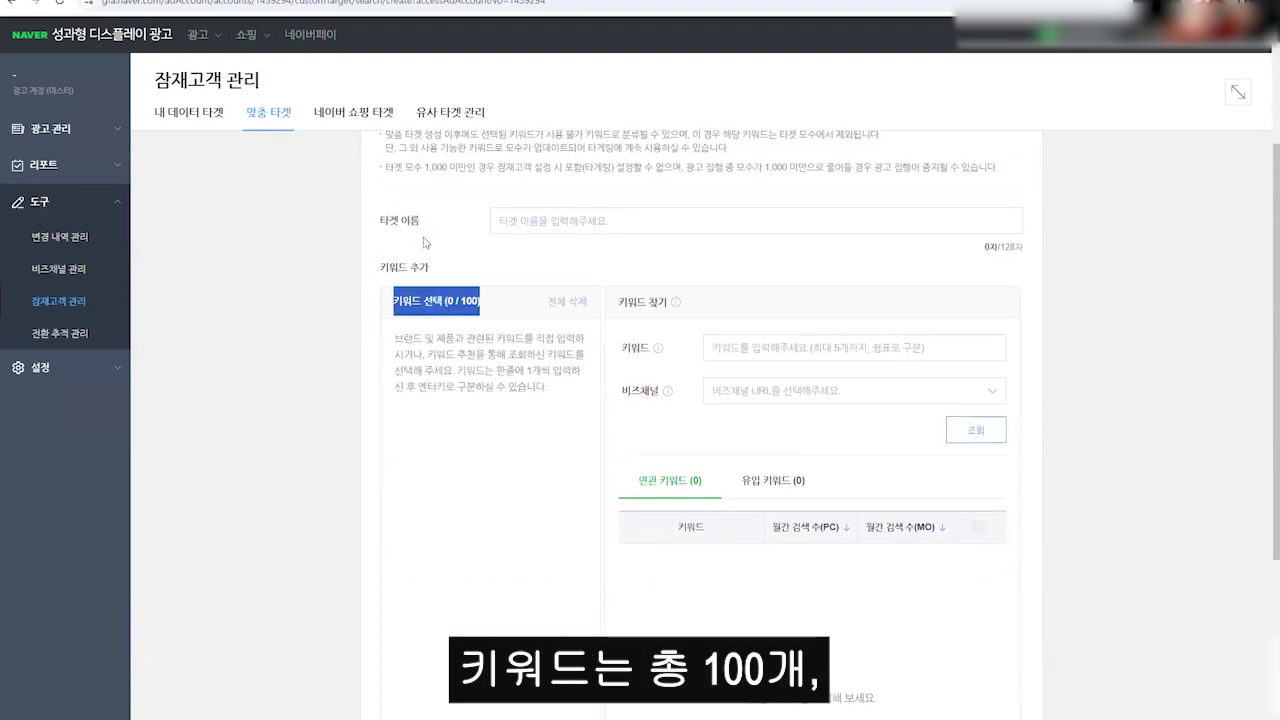
left_click_drag(383, 227, 510, 242)
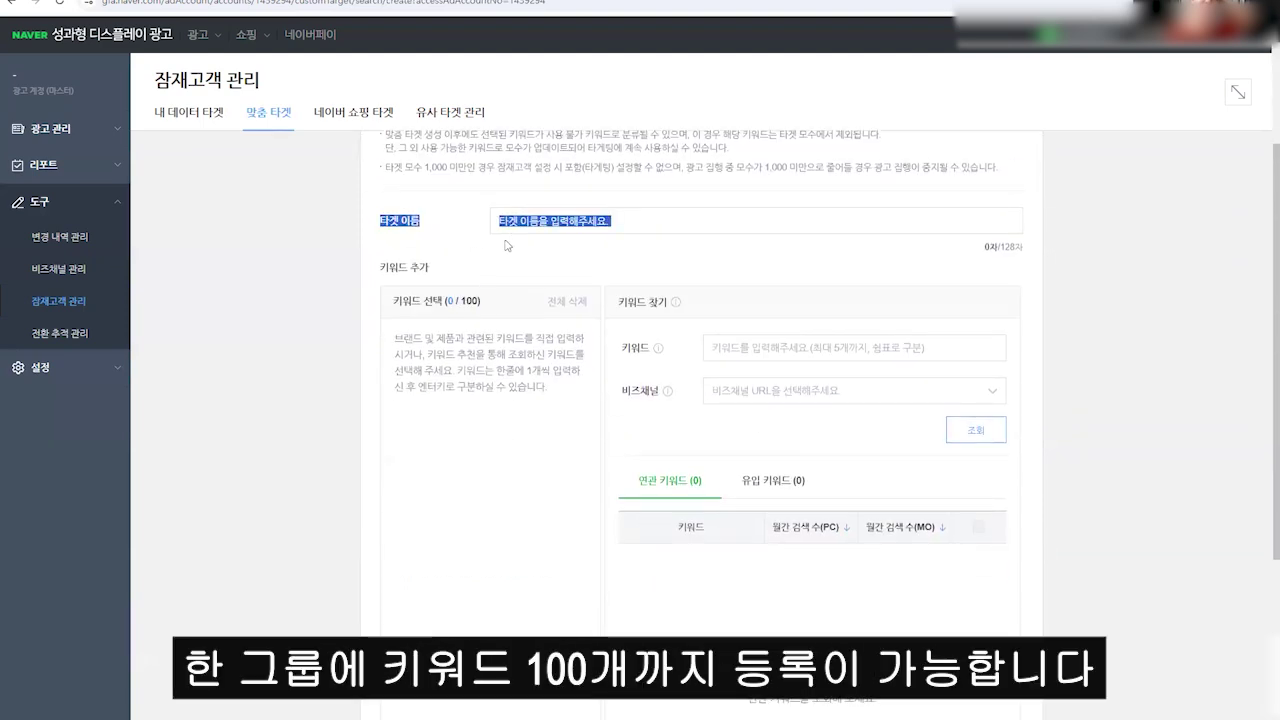
left_click(510, 242)
left_click_drag(499, 303, 380, 308)
left_click(810, 348)
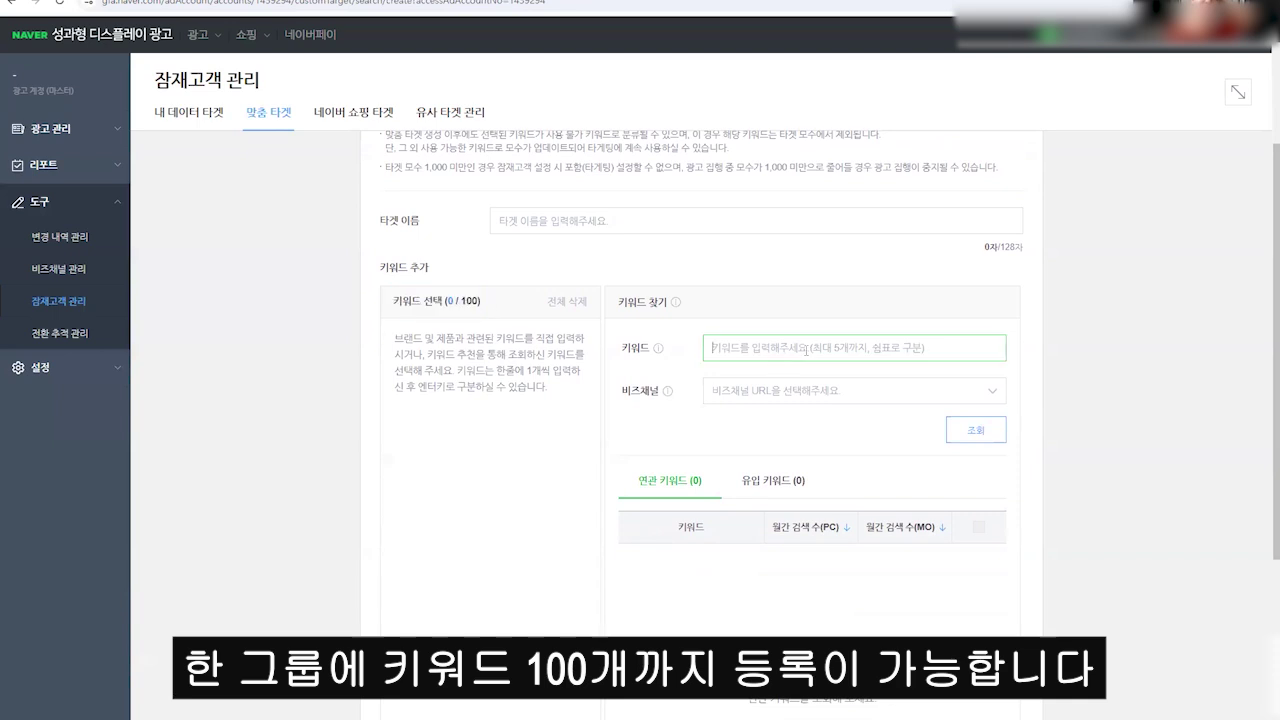
Search related keywords for 나이키운동화 and sort them by monthly mobile searches (월간 검색 수(MO)).
type("ㄴ")
type("ㅏ이키운동화")
key("Return")
scroll(930, 405, "down", 2)
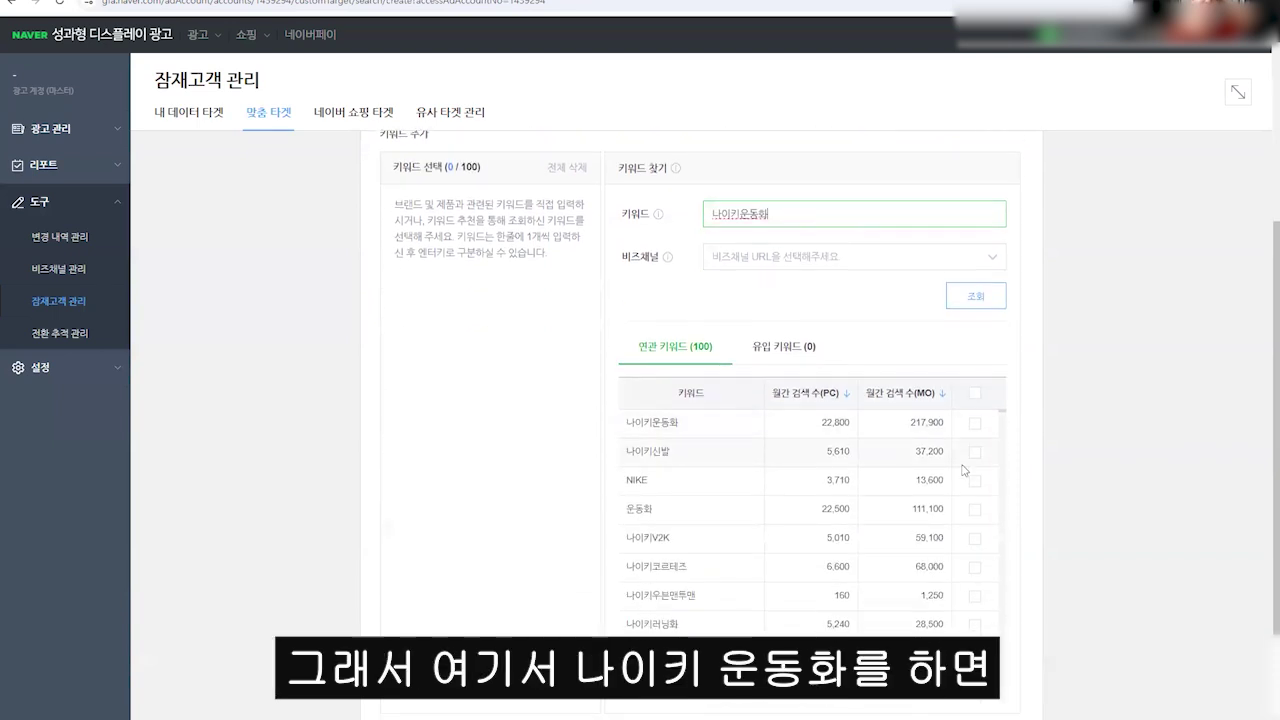
left_click(935, 397)
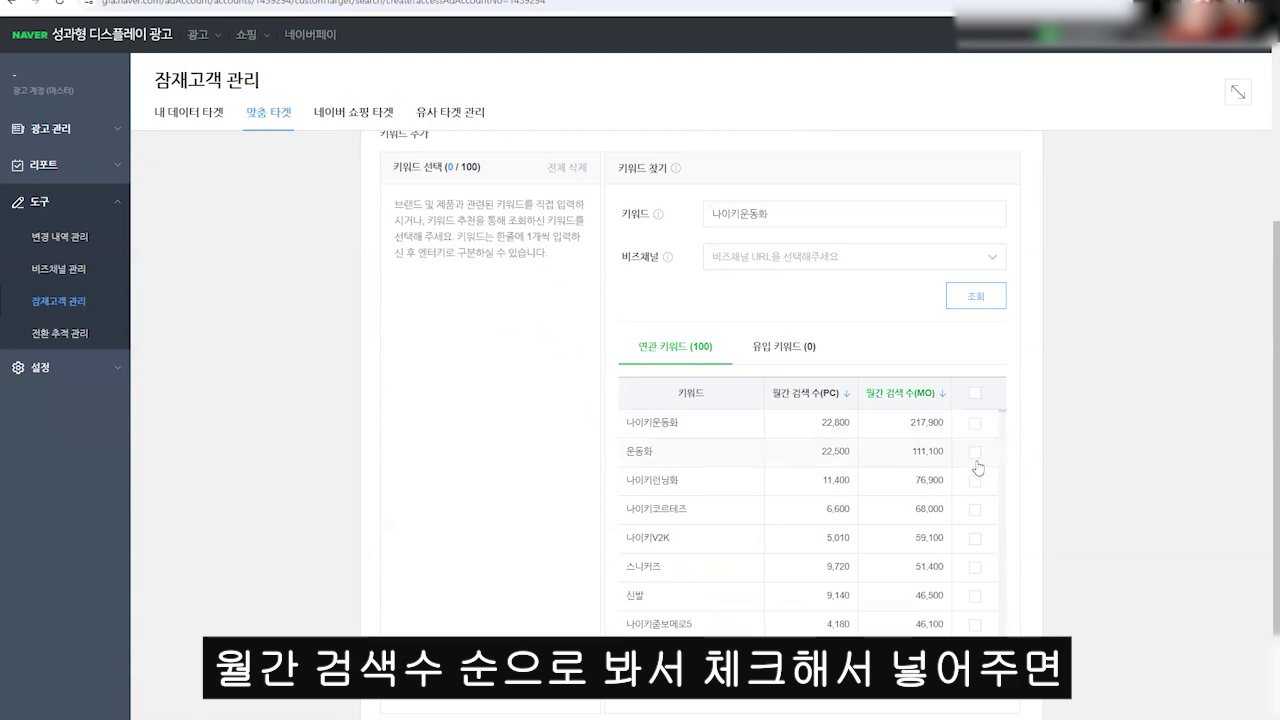
Add the keywords 나이키운동화, 운동화 and 나이키런닝화 to the custom target's 키워드 선택 list.
left_click(975, 423)
left_click(975, 452)
left_click(975, 481)
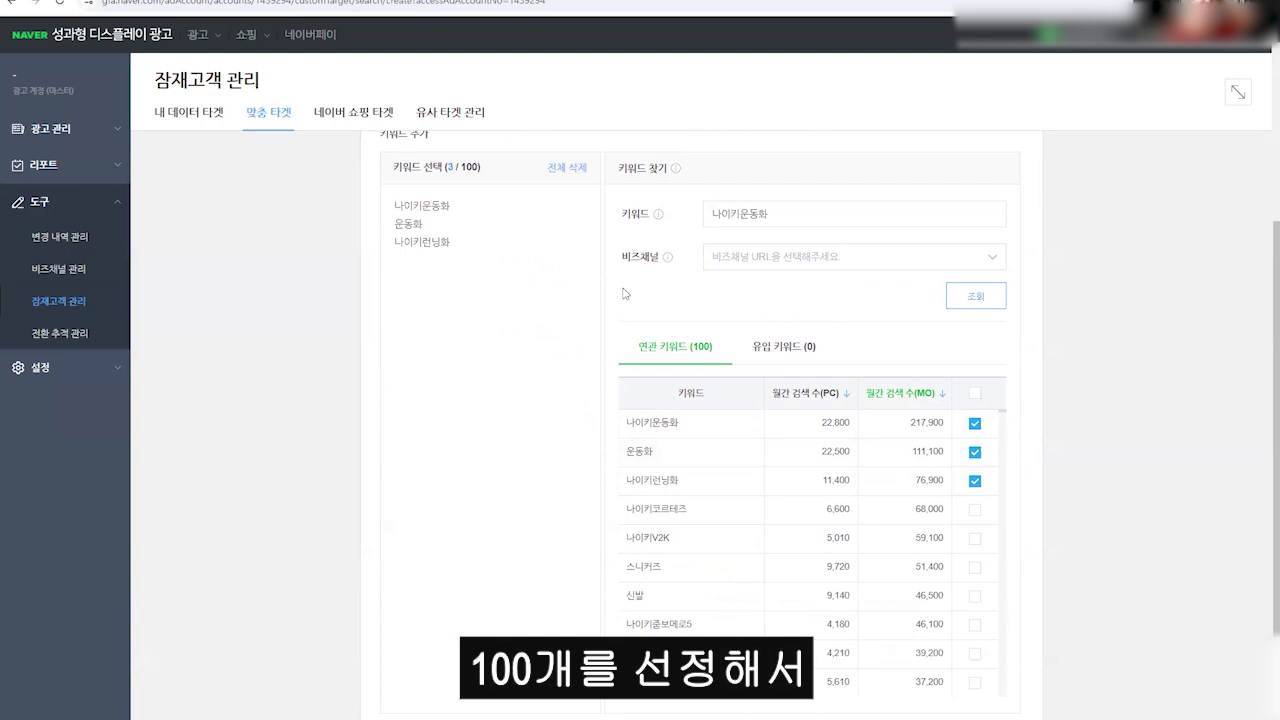
left_click(592, 473)
scroll(546, 366, "down", 5)
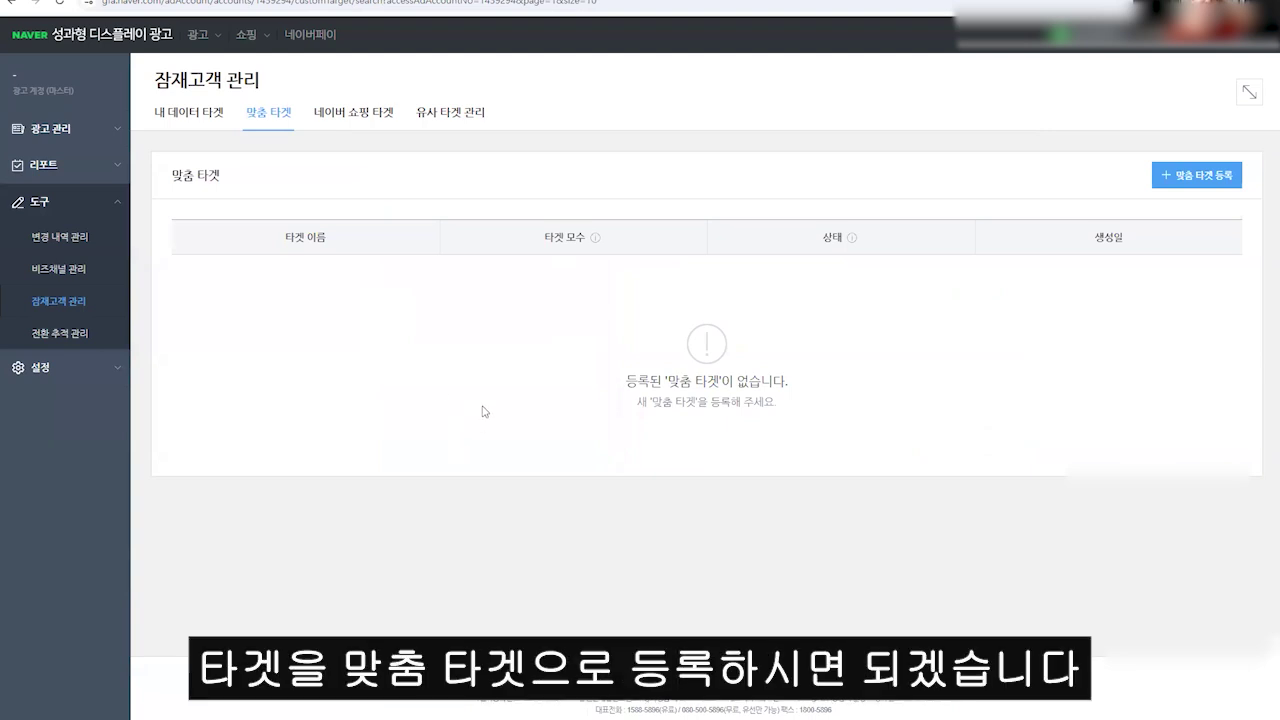
Start an 알림받기 타겟 registration under 네이버 쇼핑 타겟 and examine its precautions and fields.
left_click(367, 117)
left_click_drag(655, 336, 731, 336)
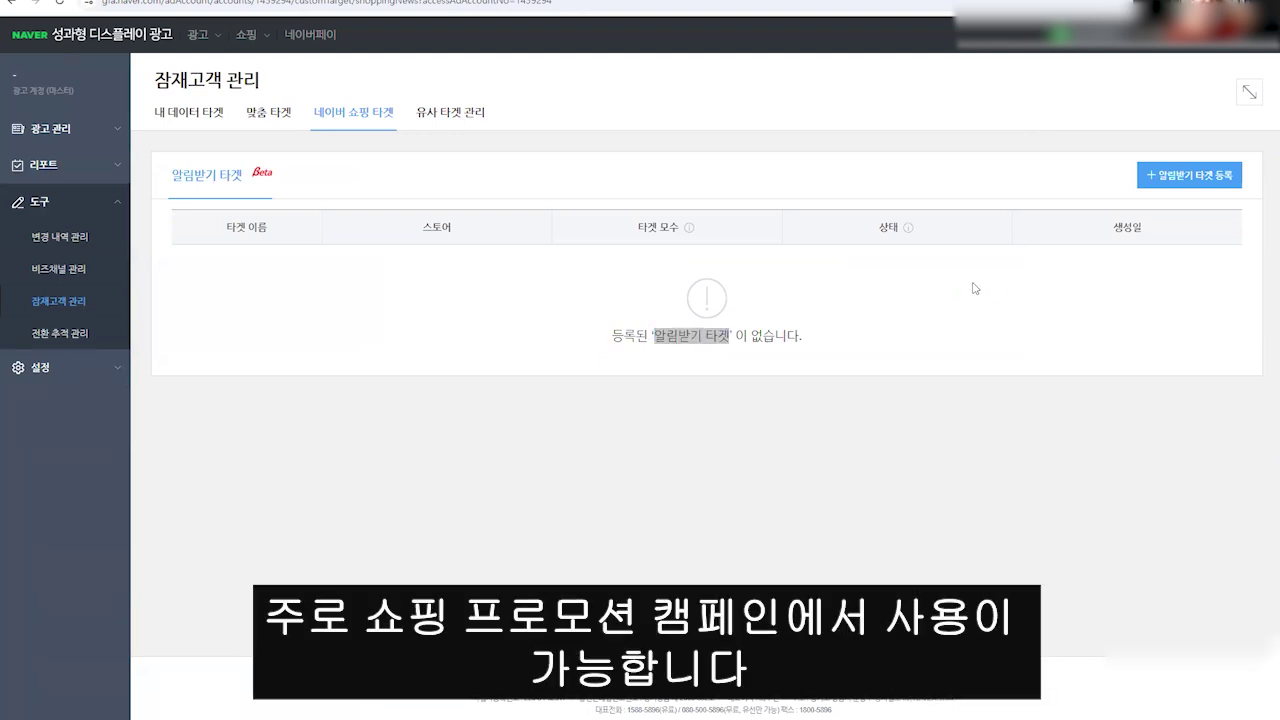
left_click(1189, 175)
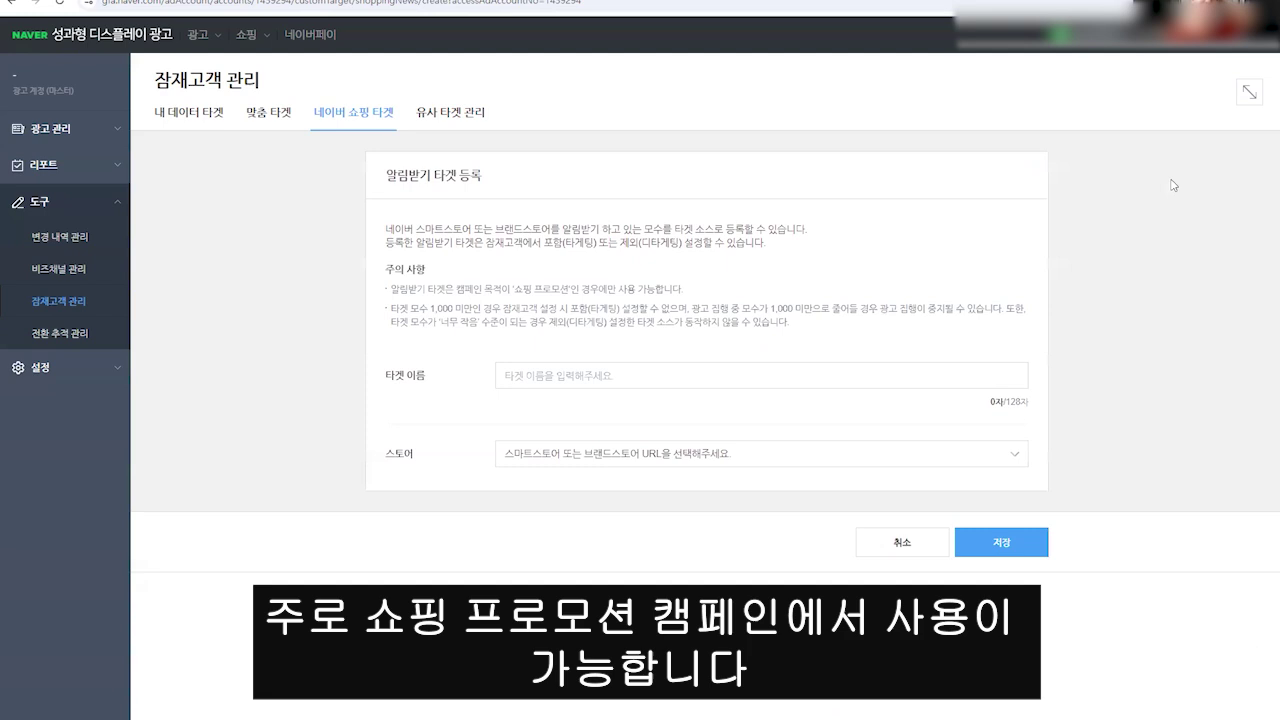
left_click(618, 378)
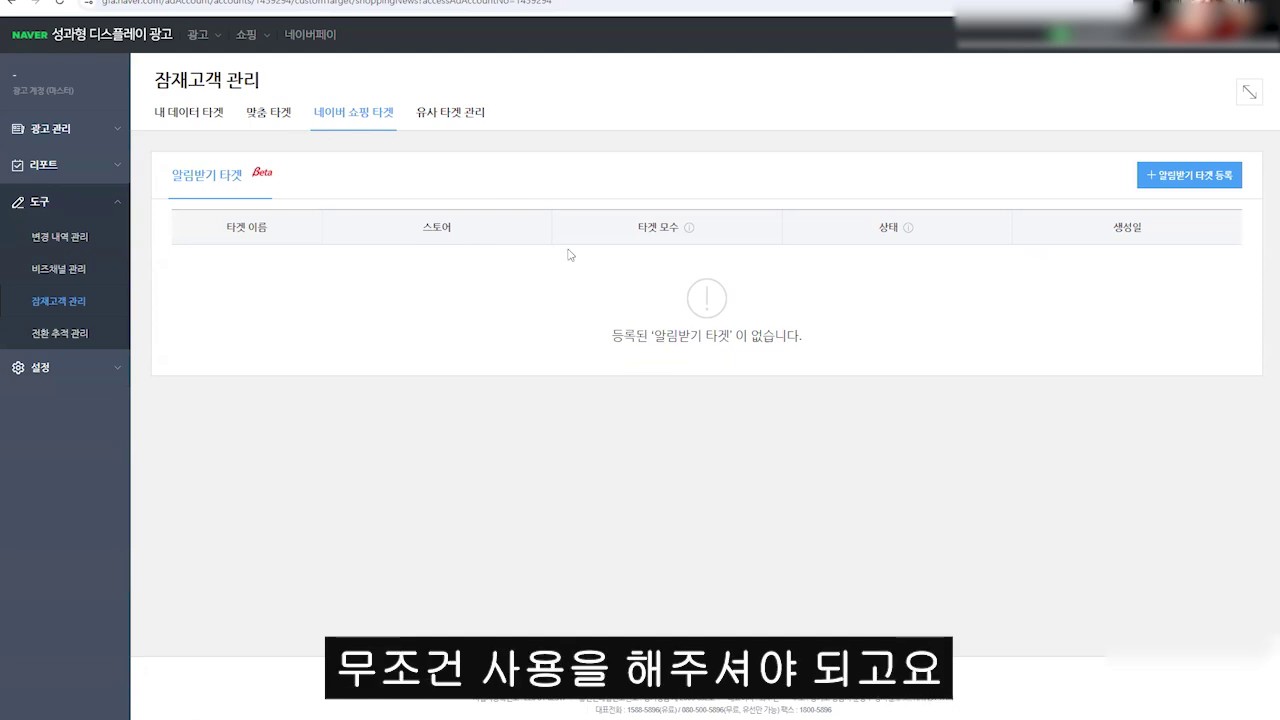
Start a 유사 타겟 registration and review its description and the 고객 파일, MAT 타겟 and 웹사이트 타겟 seed sources.
left_click(450, 120)
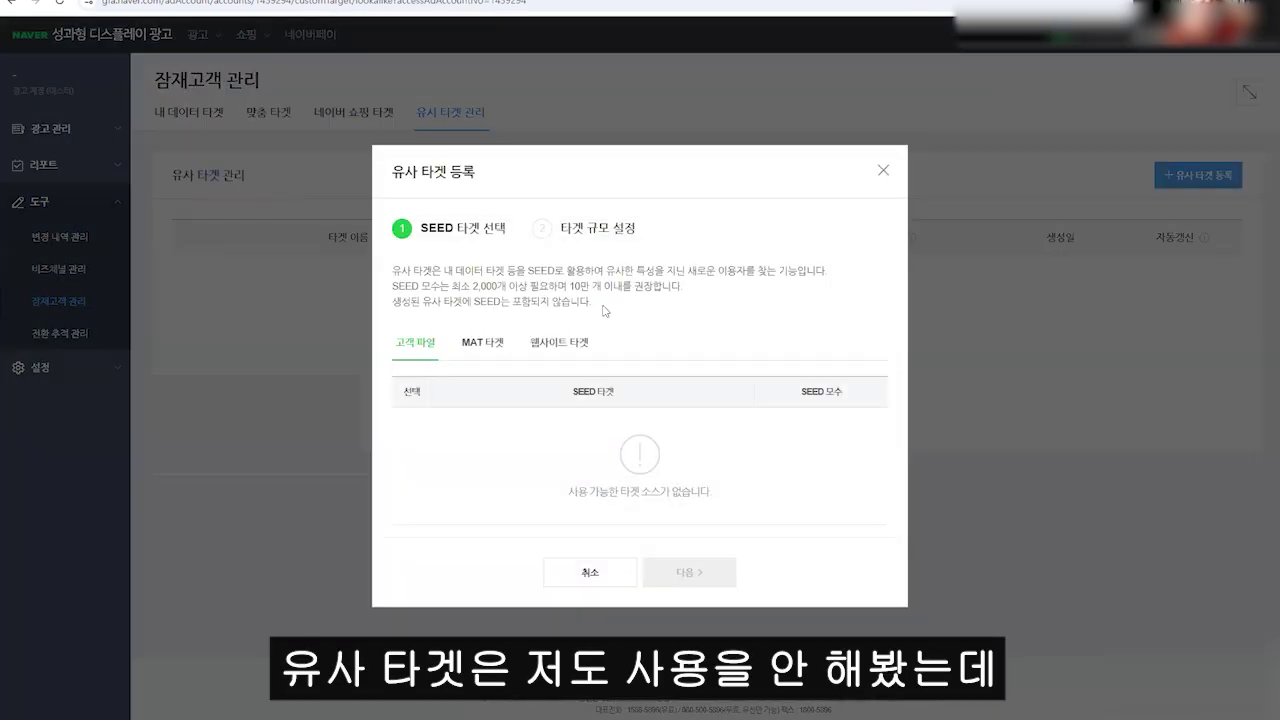
left_click_drag(625, 311, 374, 268)
left_click(476, 319)
left_click(483, 342)
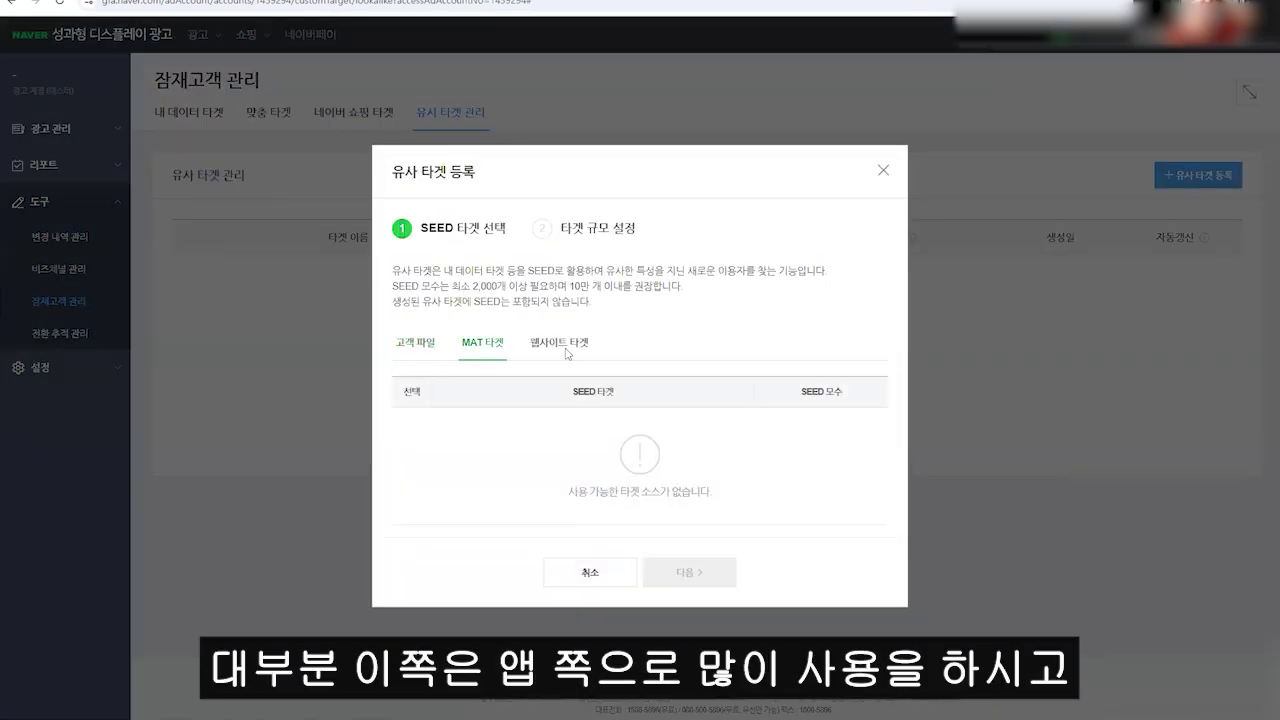
left_click(415, 343)
left_click(557, 345)
left_click(425, 348)
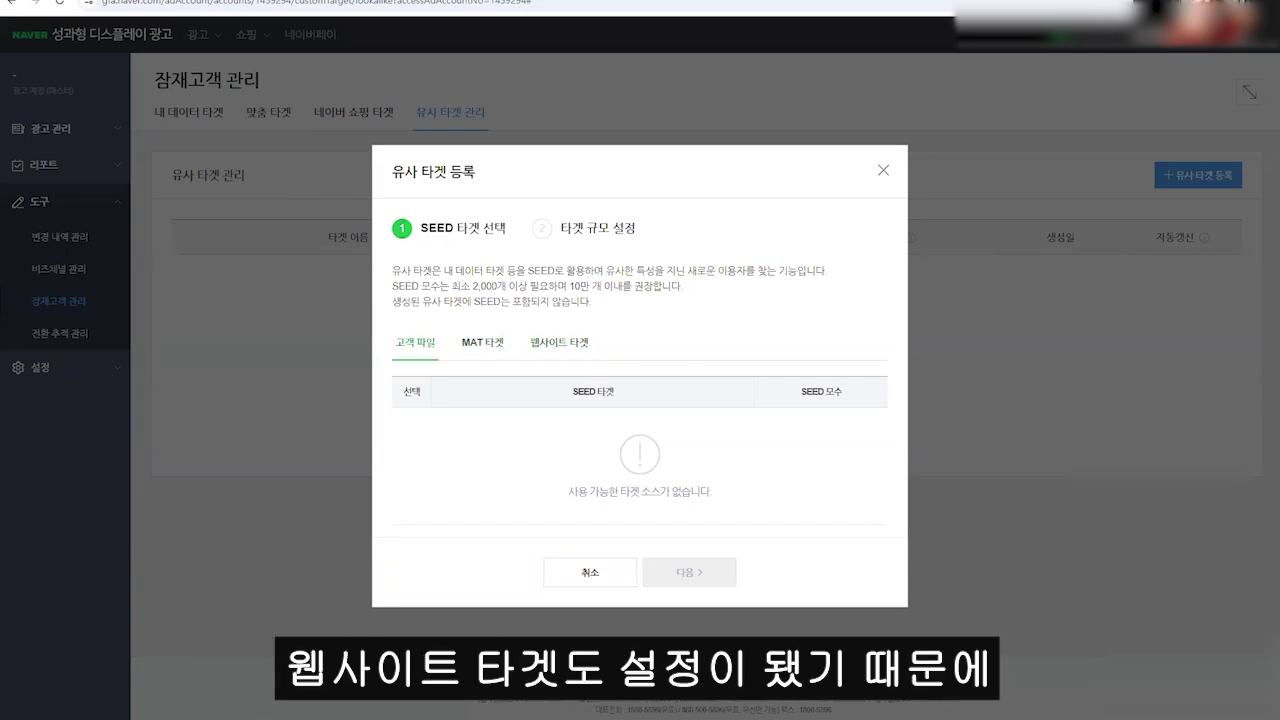
key("alt+Tab")
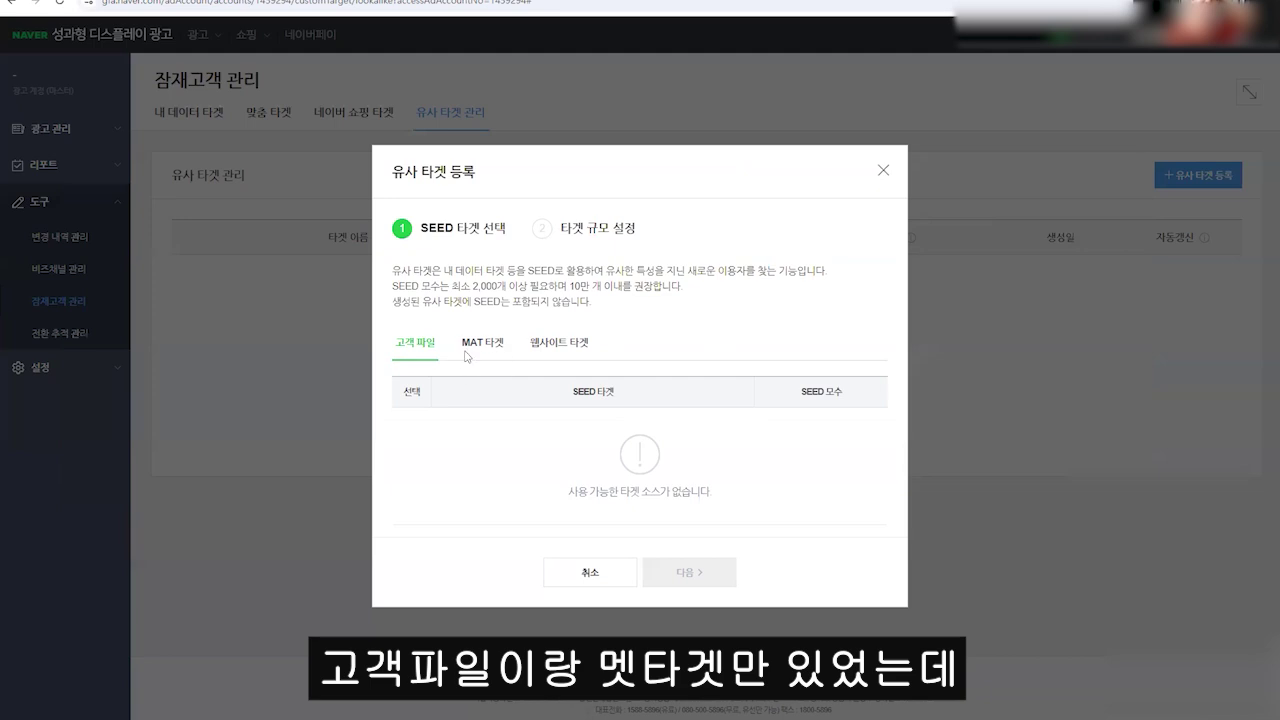
left_click(555, 345)
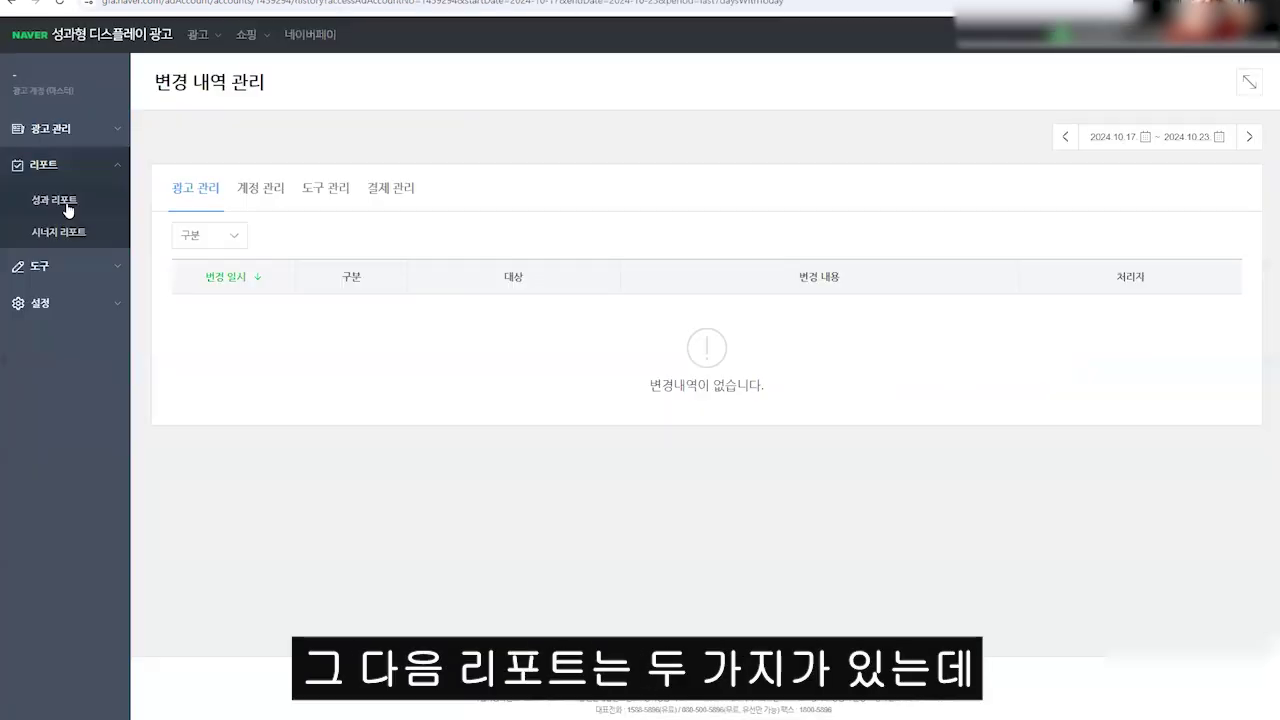
Review the 성과 리포트 and 시너지 리포트 lists, and read the spending conditions for the 브랜드서치 시너지 리포트.
left_click(54, 199)
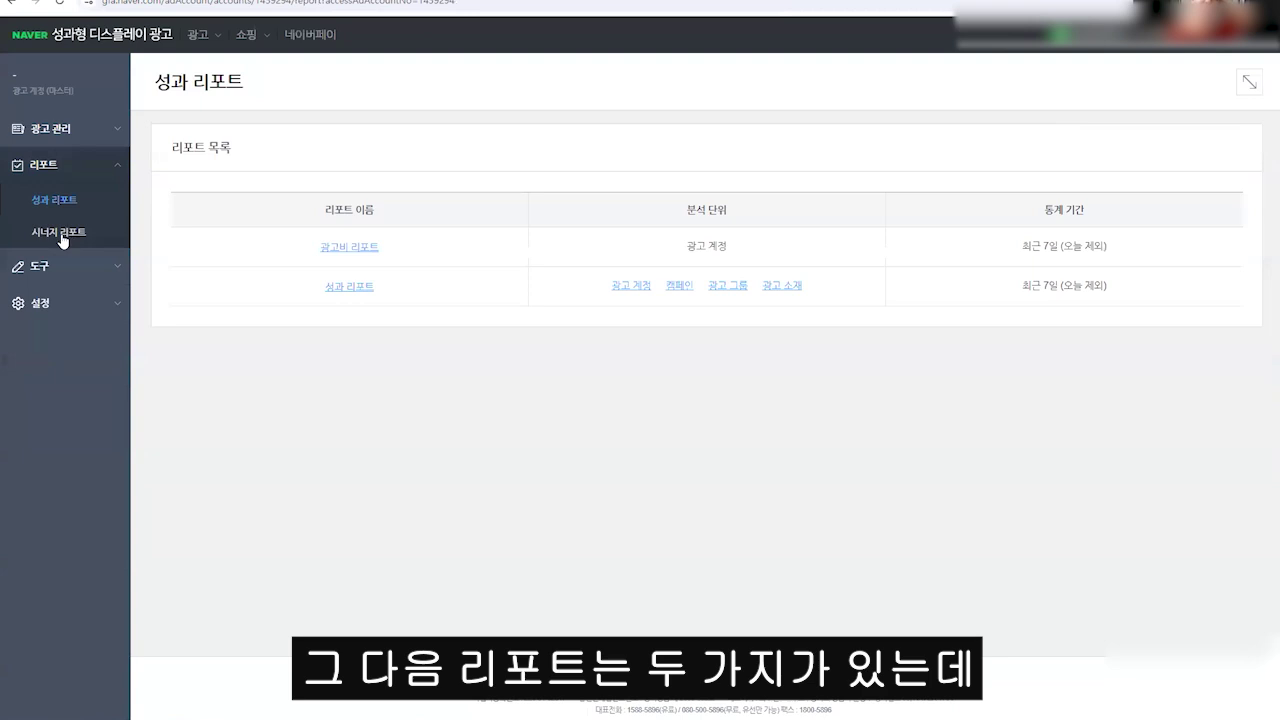
left_click(62, 232)
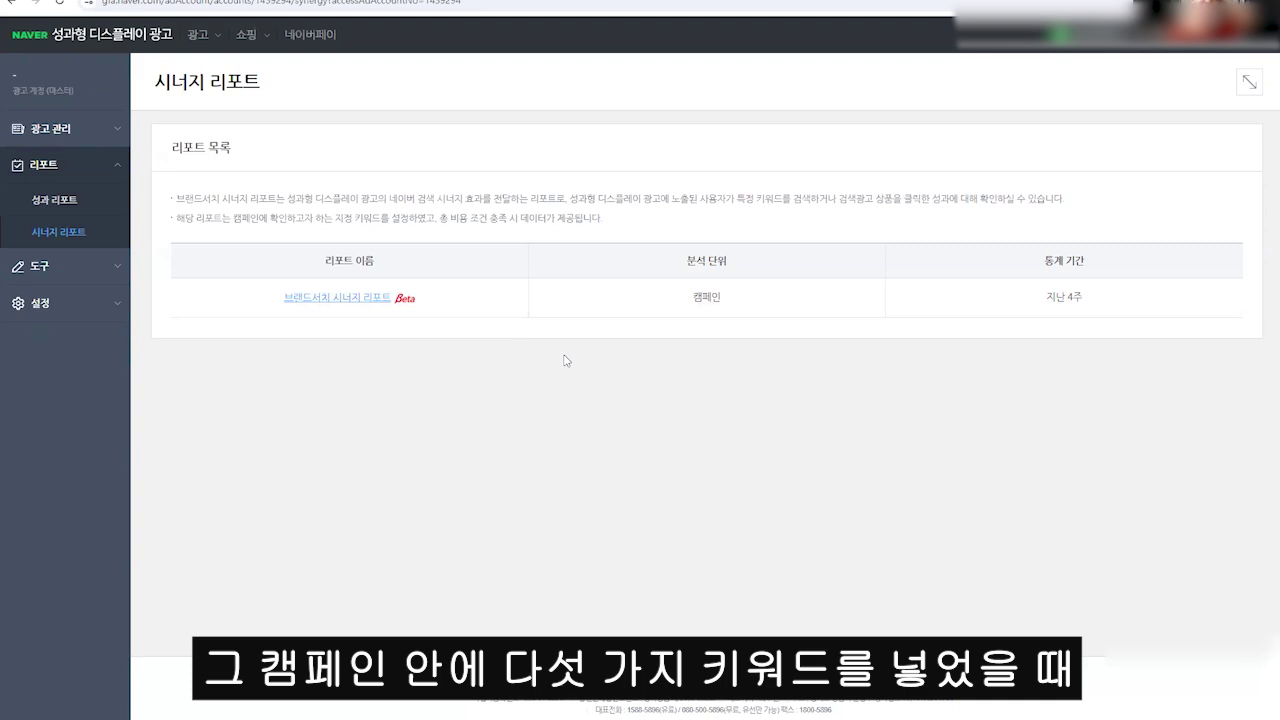
left_click(337, 297)
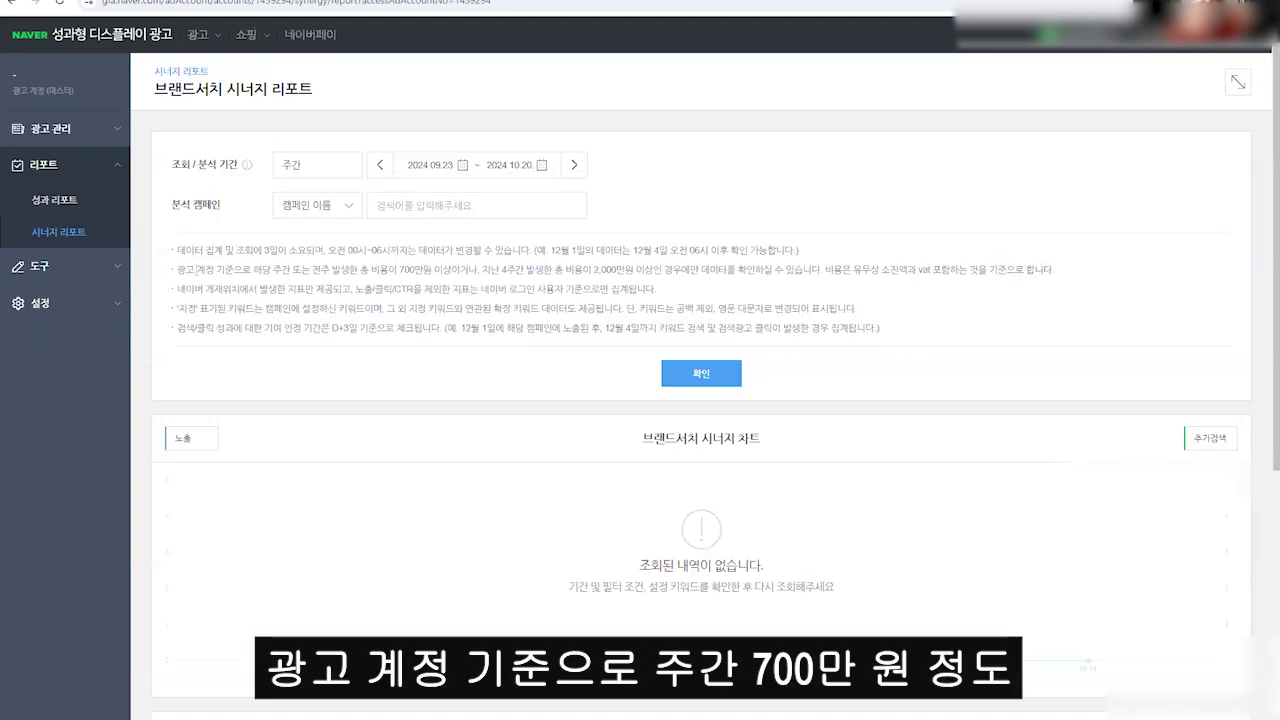
left_click_drag(281, 269, 661, 269)
left_click(571, 281)
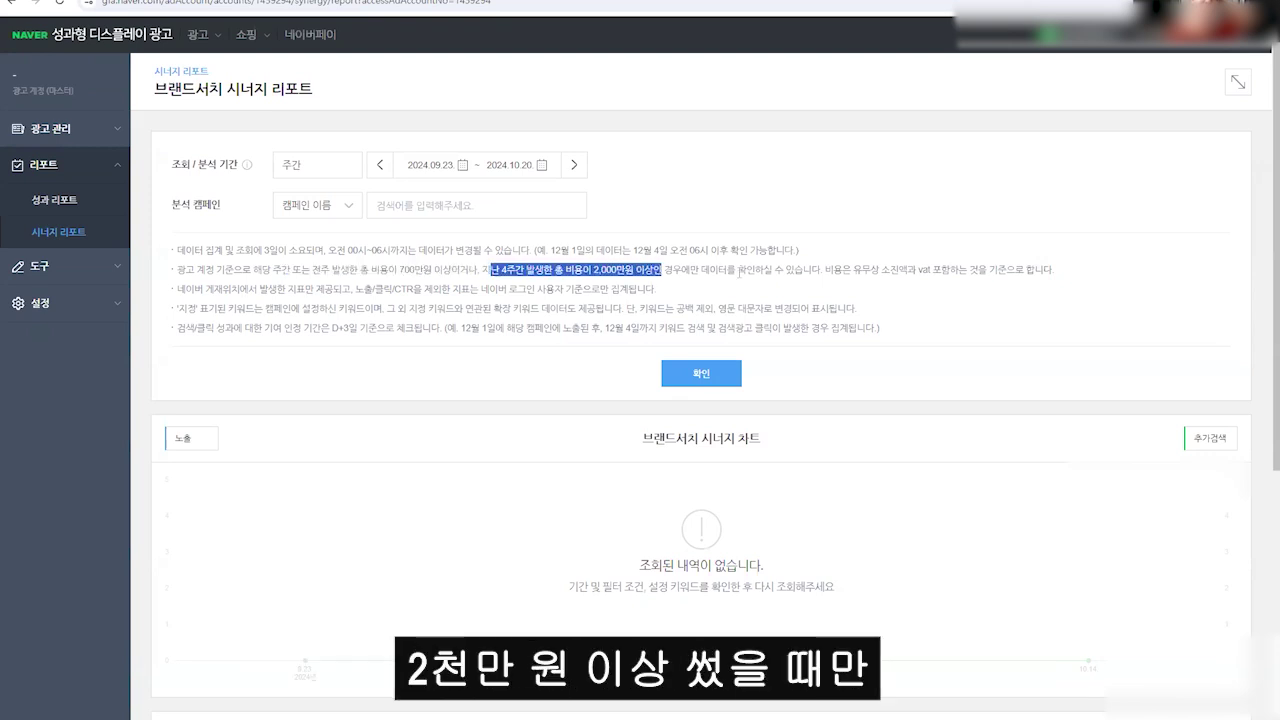
left_click_drag(741, 272, 917, 286)
left_click(965, 295)
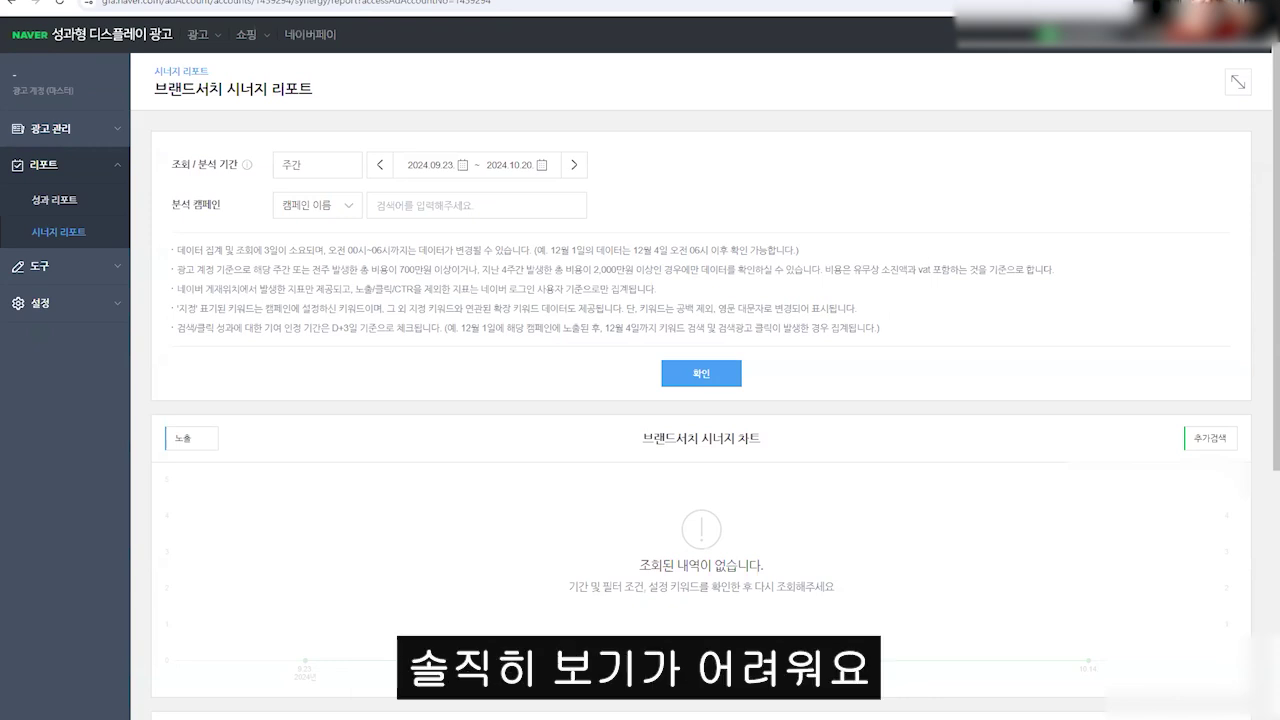
Switch to the Snipping Tool capture of the synergy report and underline the 브랜드검색, 파워링크 and 쇼핑검색광고 headings.
key("alt+Tab")
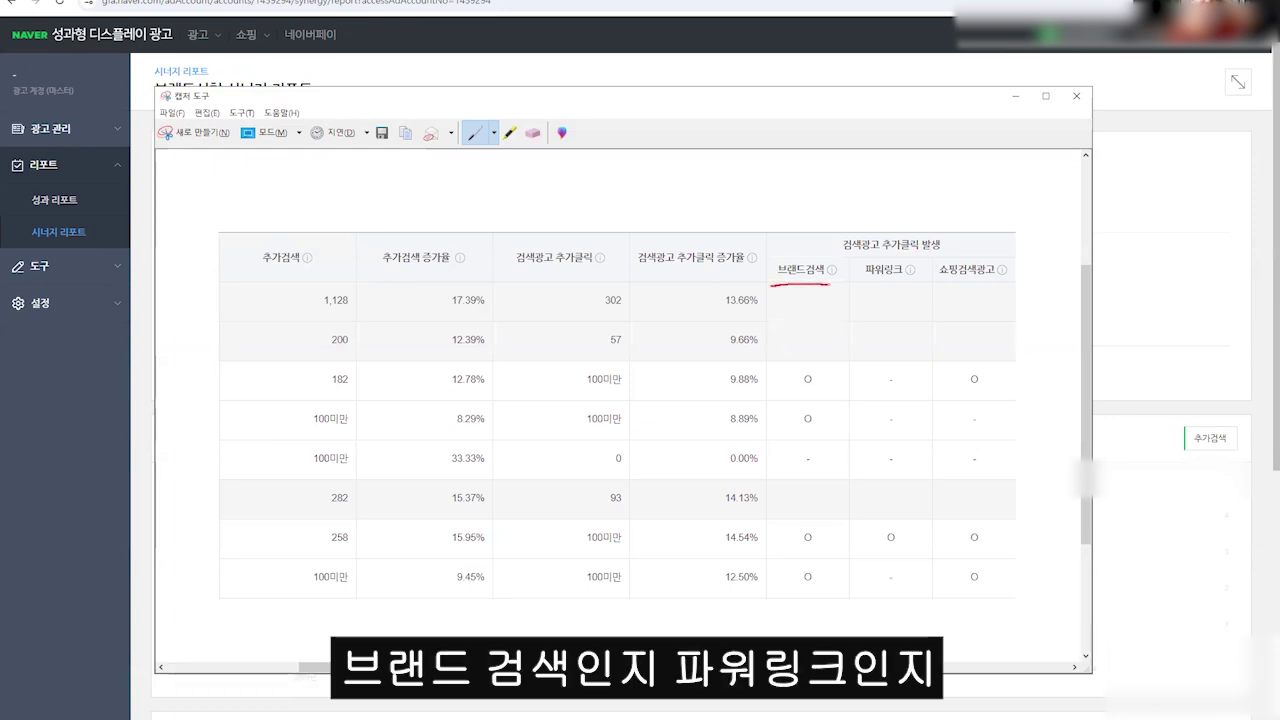
left_click_drag(772, 284, 997, 283)
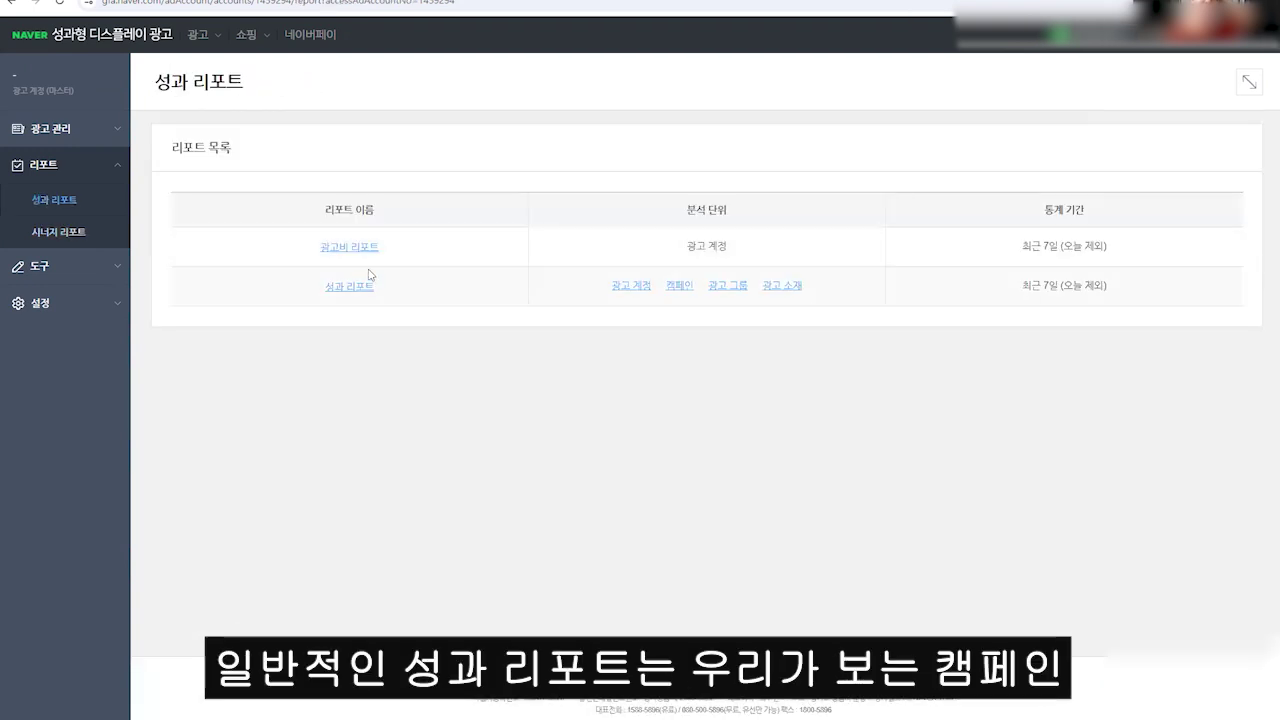
Configure the 성과 리포트 by 광고 계정, with placement 매체 그룹 및 게재 위치 and audience 연령 및 성별.
left_click(349, 287)
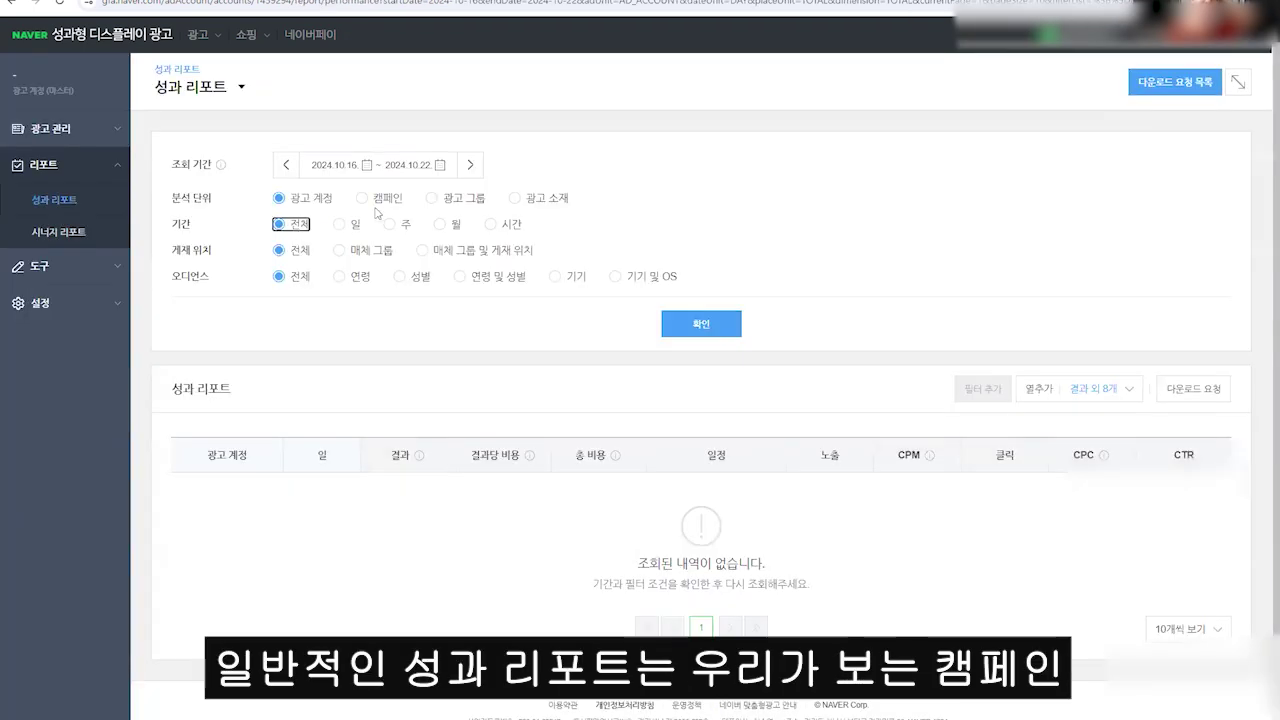
left_click(380, 199)
left_click(432, 200)
left_click(515, 200)
left_click(293, 200)
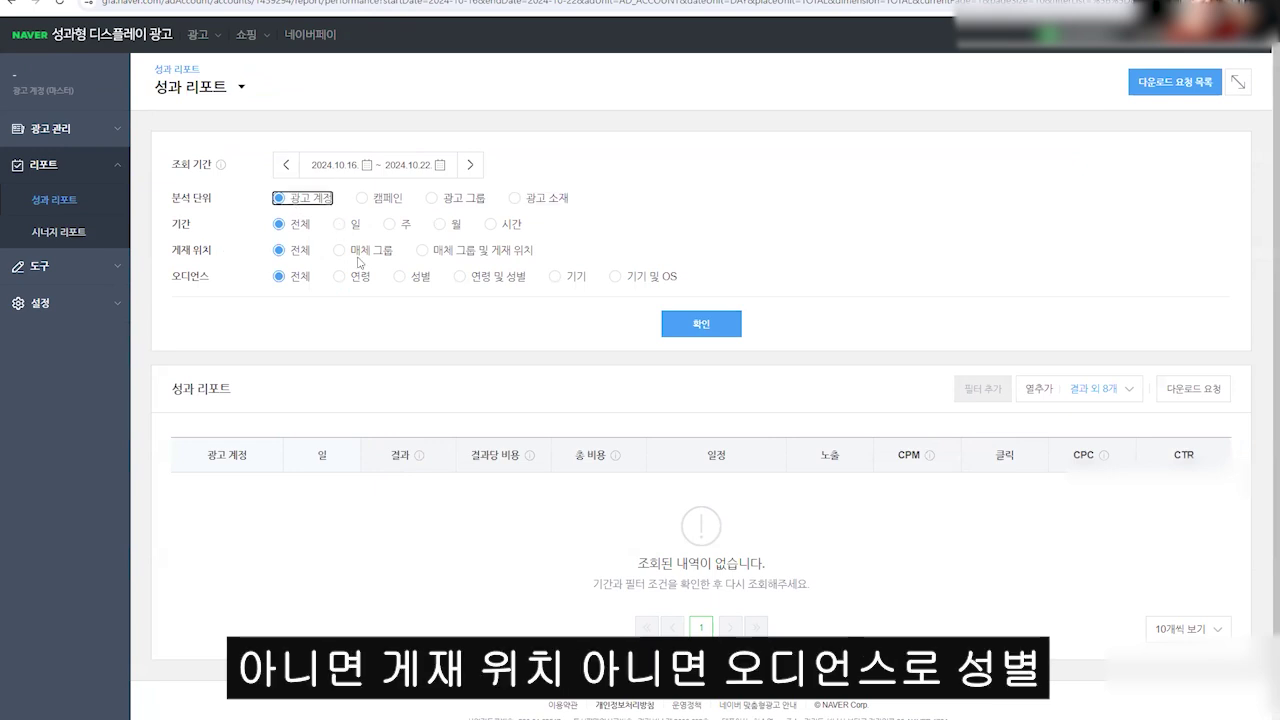
left_click(472, 251)
left_click(491, 278)
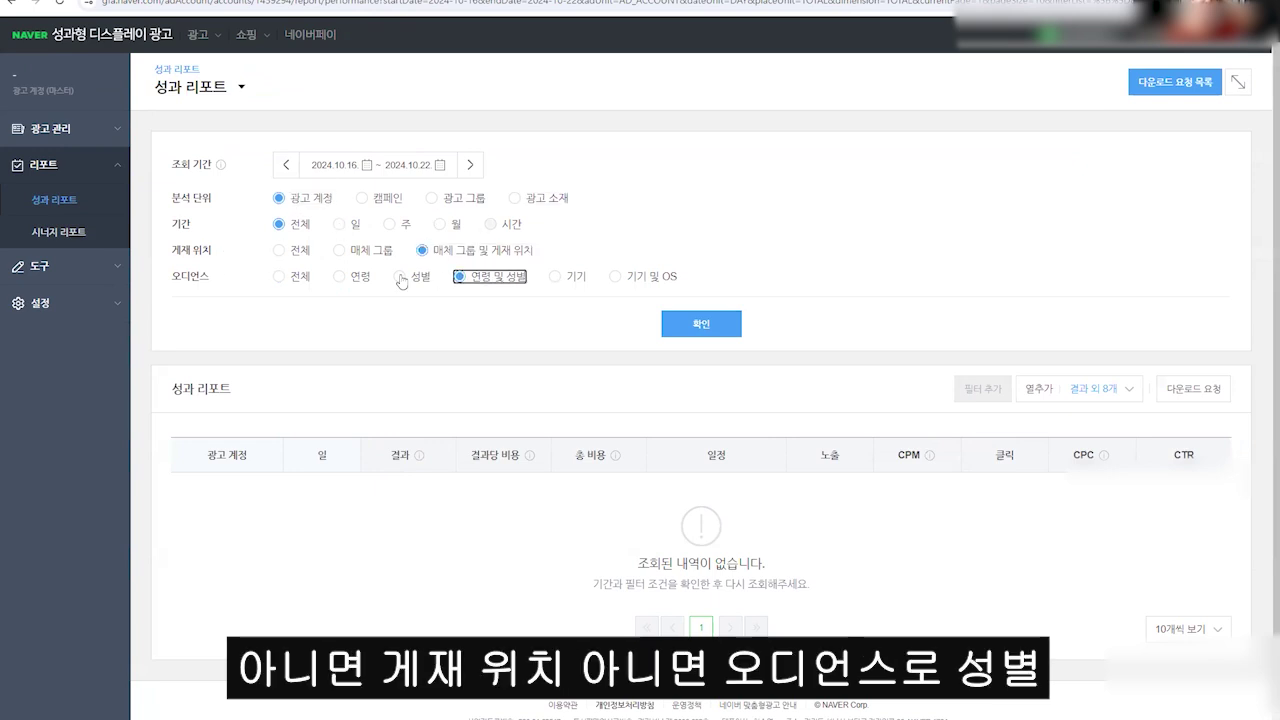
Set the performance report's 조회 기간 to 2024.07.16 through 2024.10.22.
left_click(369, 168)
left_click(408, 226)
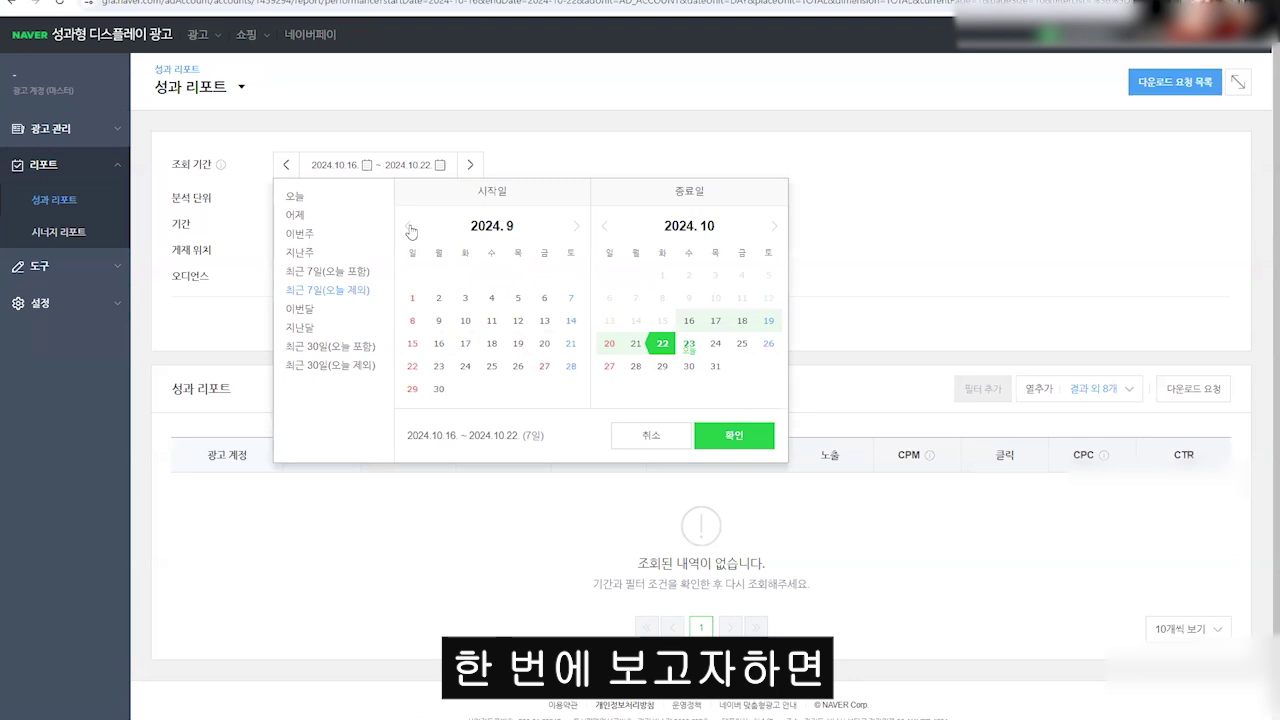
left_click(409, 228)
left_click(518, 275)
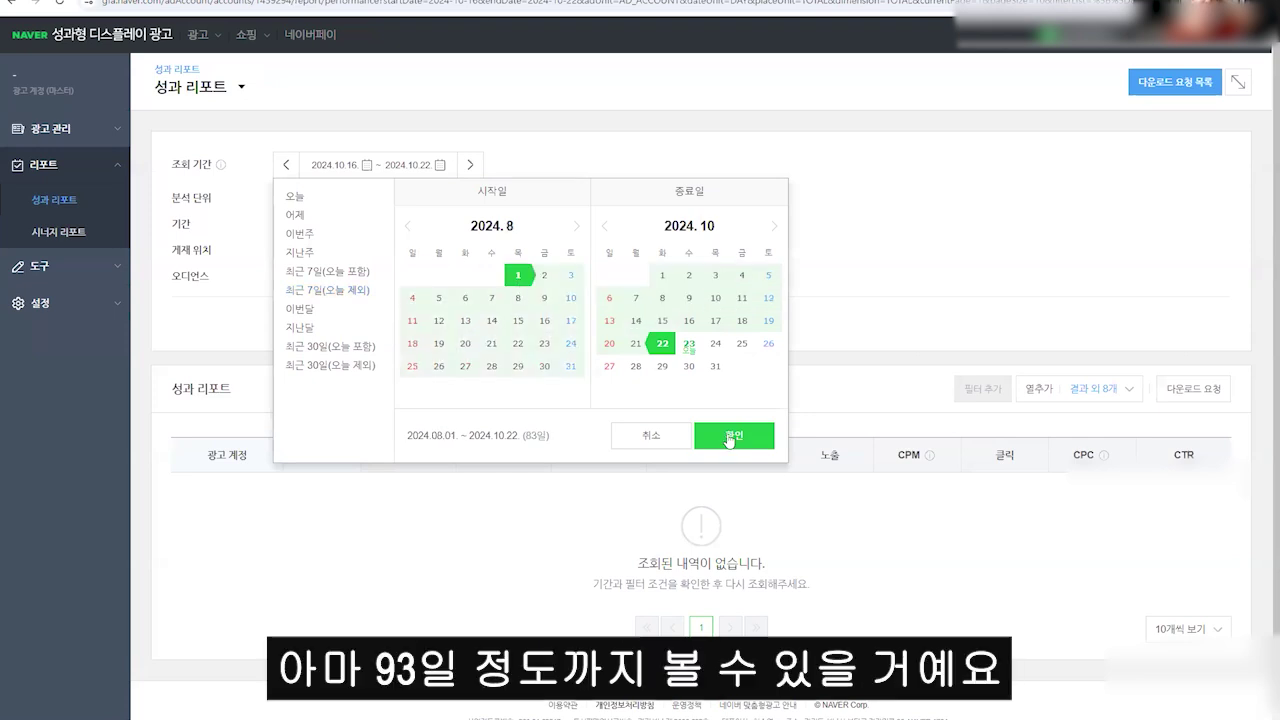
left_click(408, 228)
left_click(465, 320)
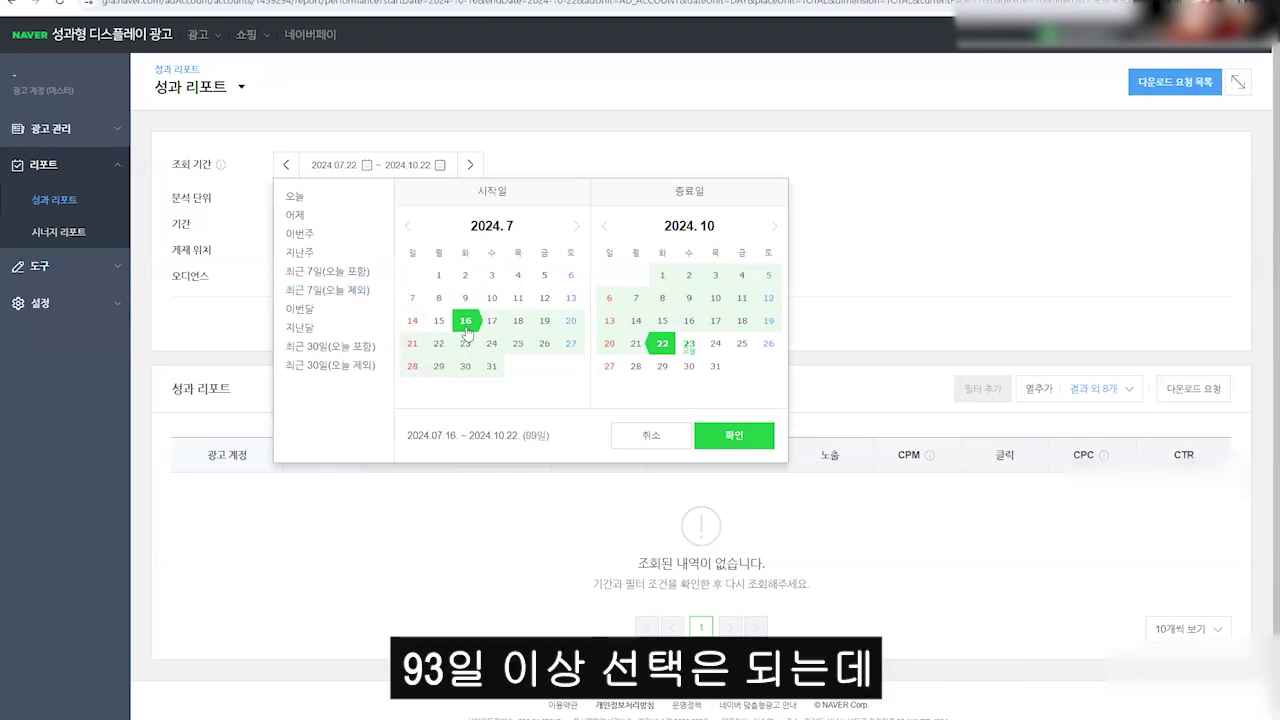
left_click(720, 440)
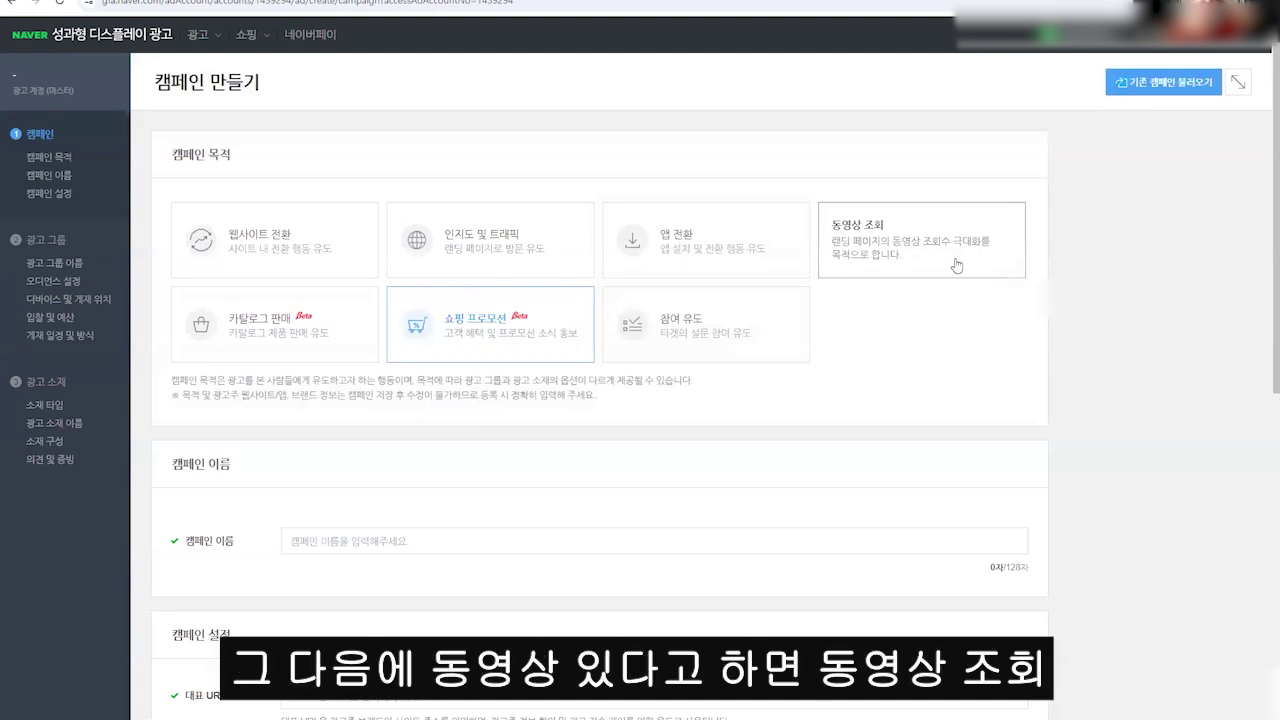
Select the 인지도 및 트래픽 campaign objective and review the 대표 URL, 전환추적대상 and 브랜드/업종 choices.
left_click(713, 349)
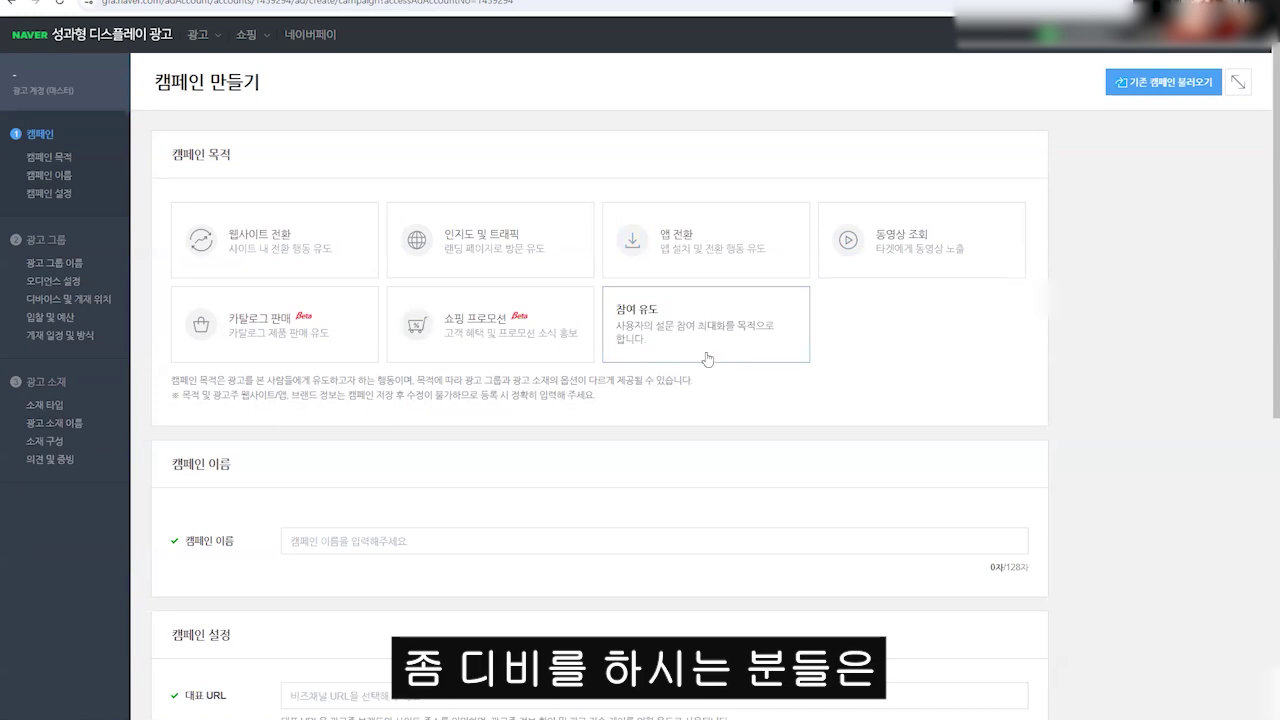
left_click(480, 240)
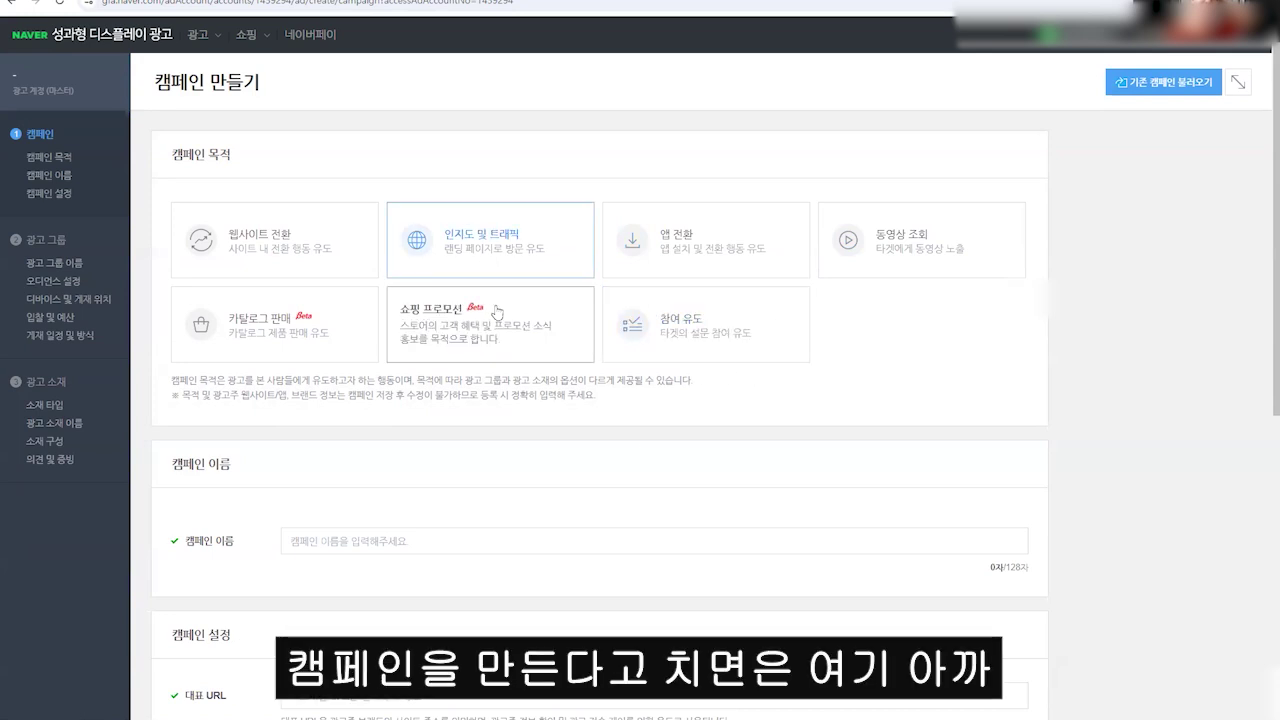
scroll(571, 480, "down", 2)
left_click(394, 406)
scroll(394, 406, "down", 3)
left_click(396, 363)
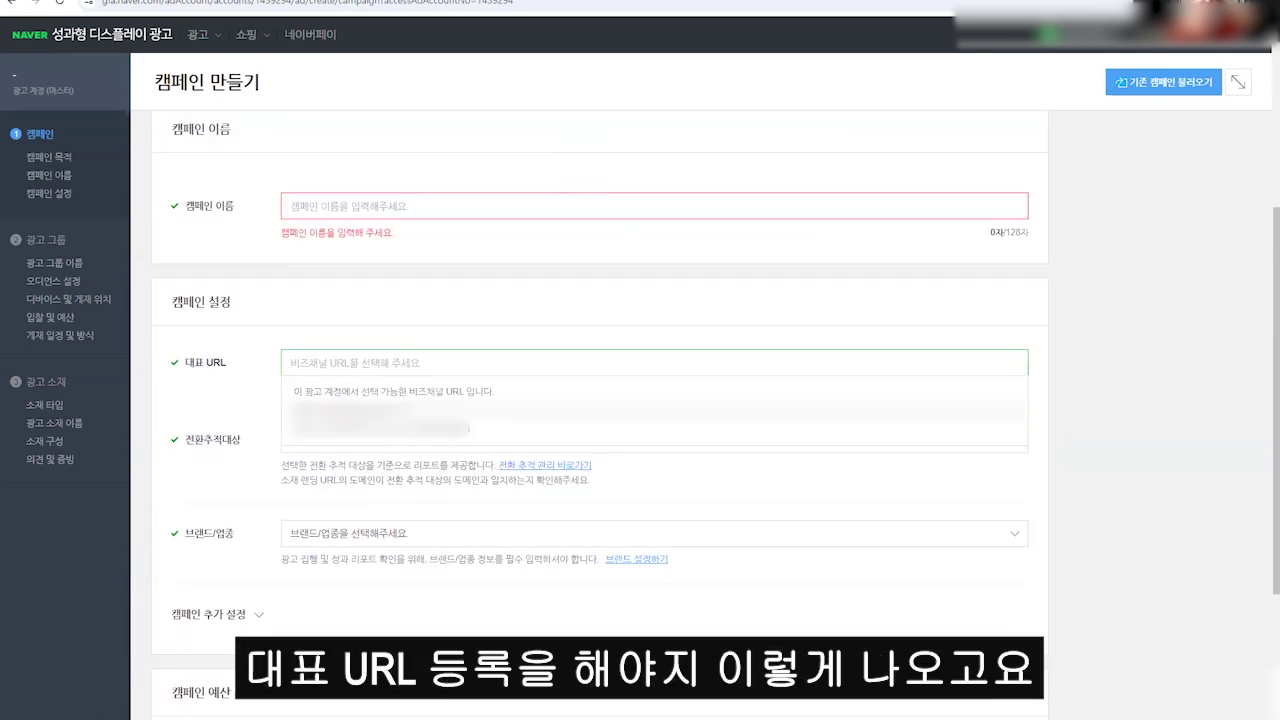
left_click(350, 440)
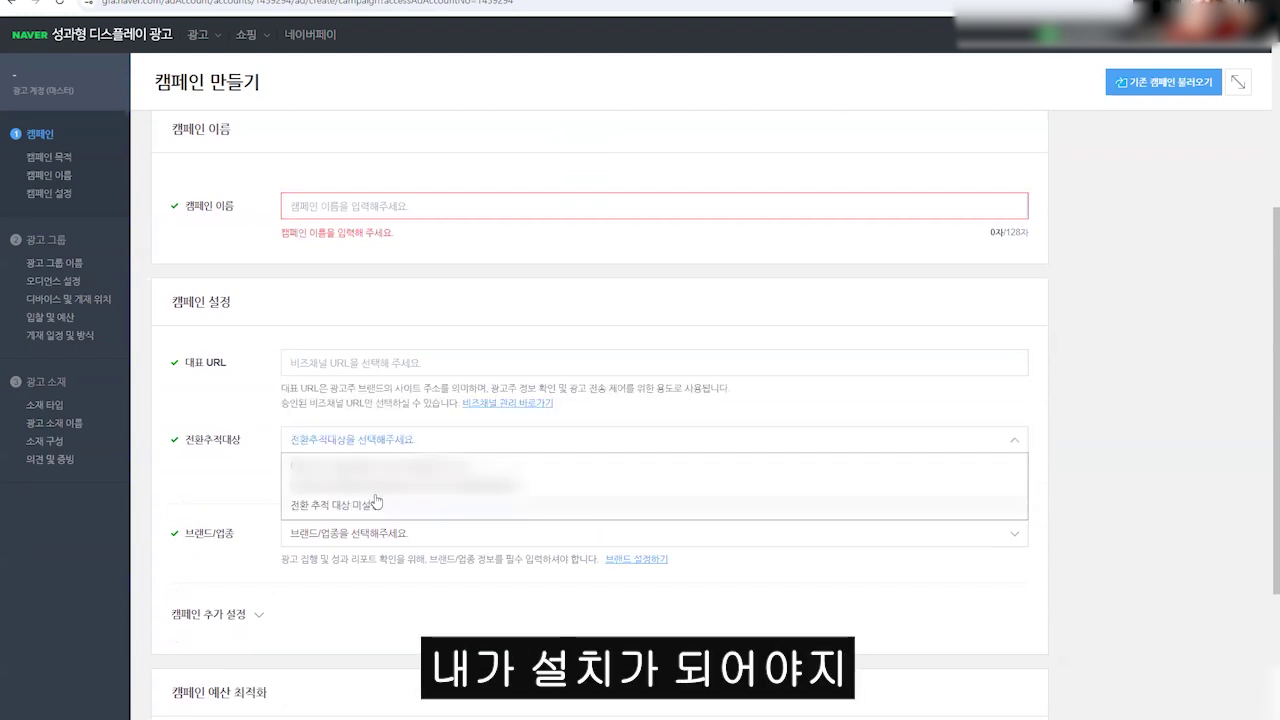
left_click(318, 536)
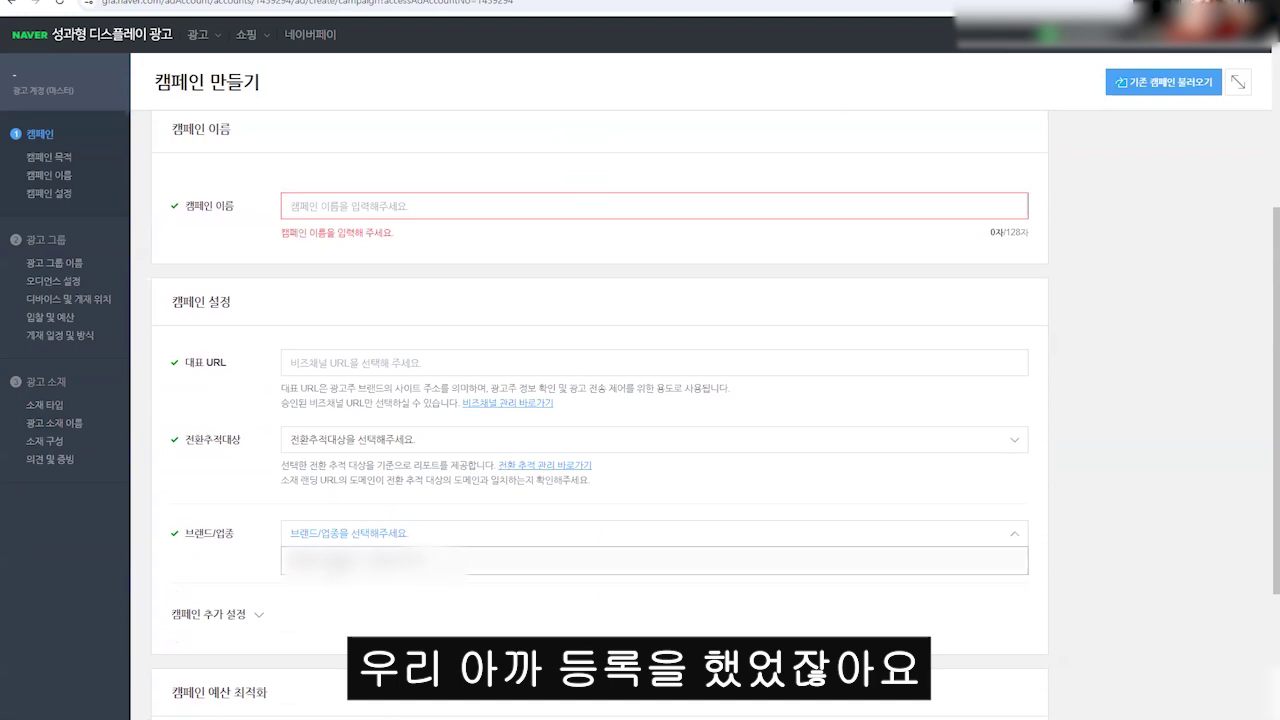
left_click(360, 563)
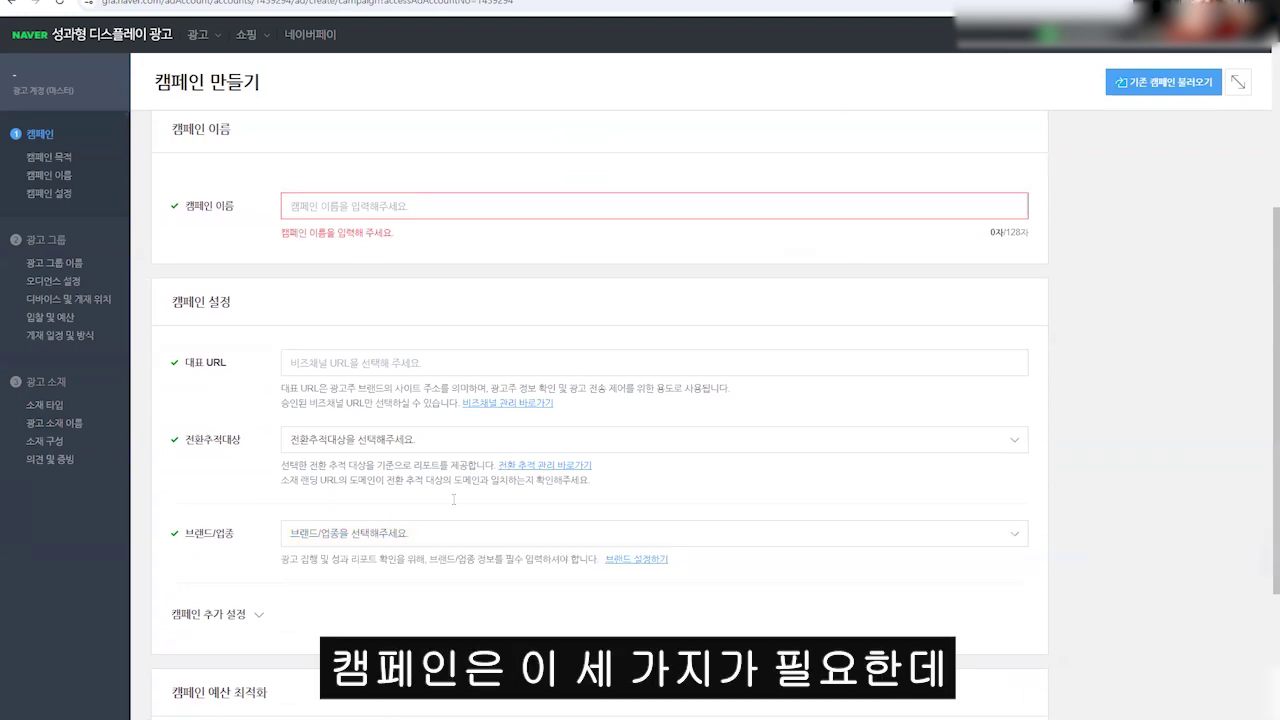
Change the campaign objective to 웹사이트 전환 and review the 최적화 전환 유형 options and their guidance.
scroll(454, 499, "up", 5)
left_click(320, 251)
scroll(400, 470, "down", 5)
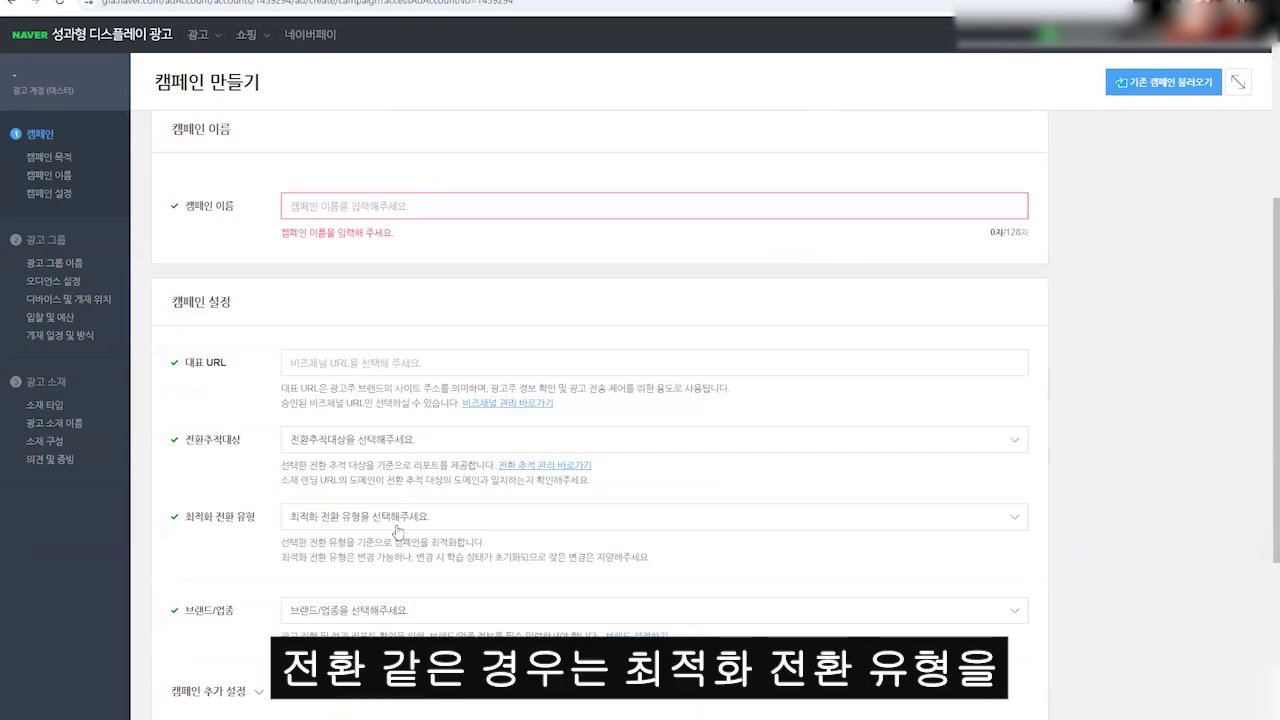
left_click(395, 520)
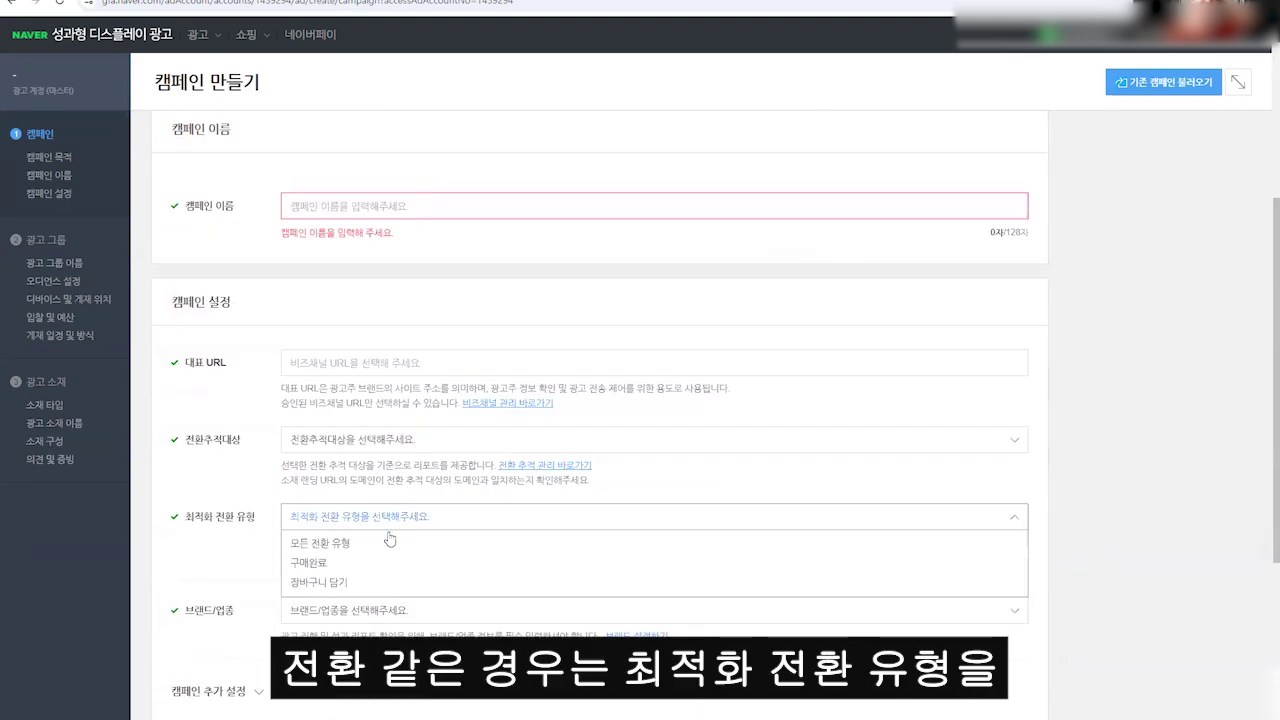
left_click(244, 569)
left_click_drag(281, 541, 689, 551)
left_click(338, 558)
scroll(241, 426, "down", 3)
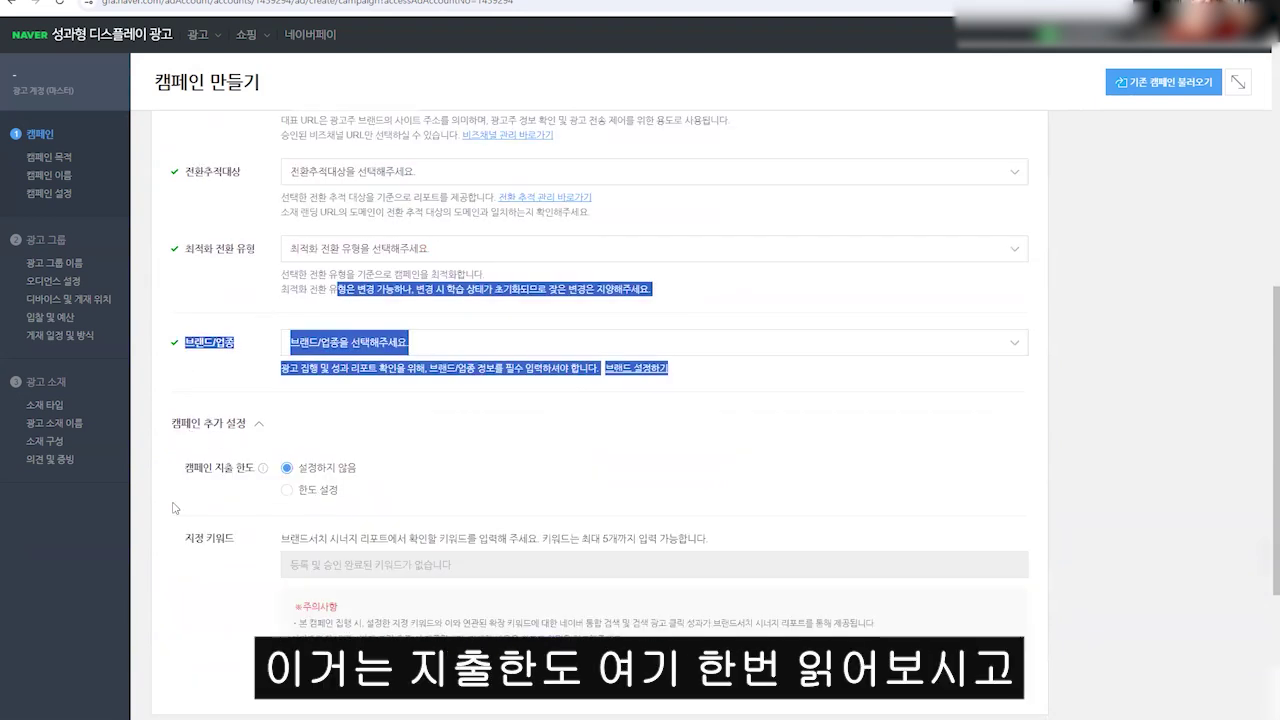
Enable 한도 설정 for the 캠페인 지출 한도, enter 1,000,000 won and revise the limit to 2,500,000 won.
left_click(265, 471)
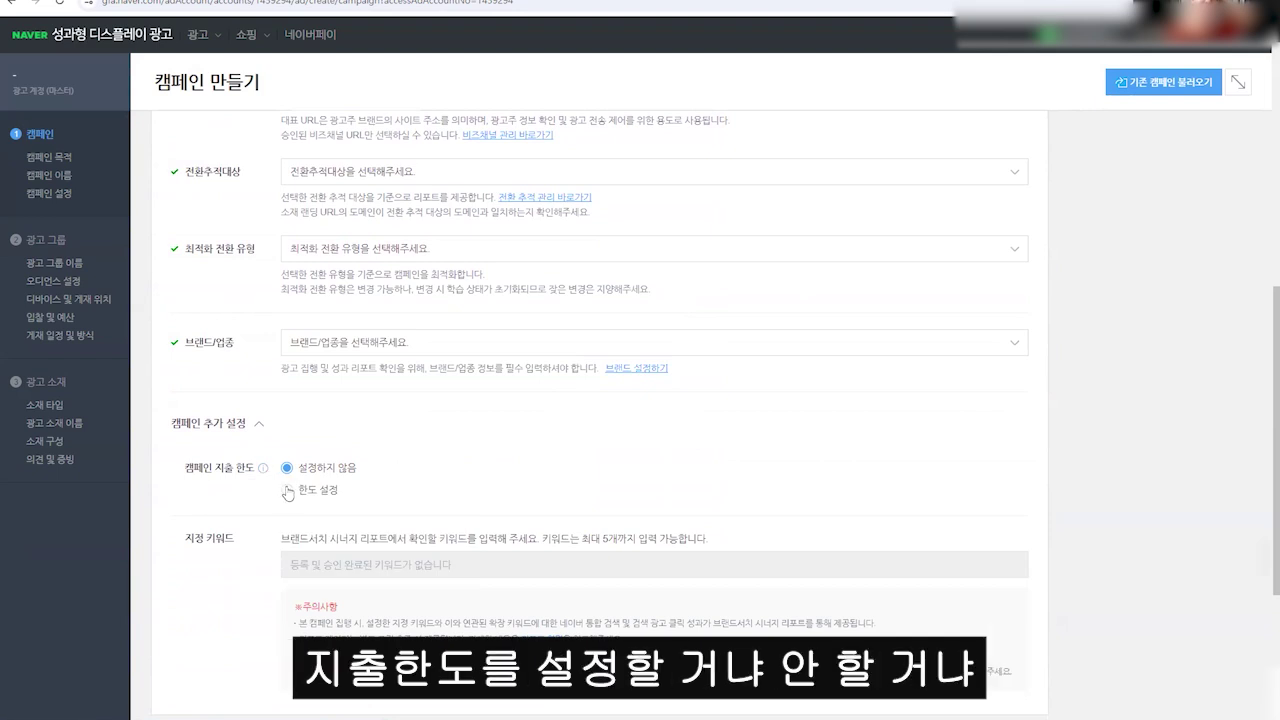
left_click(287, 468)
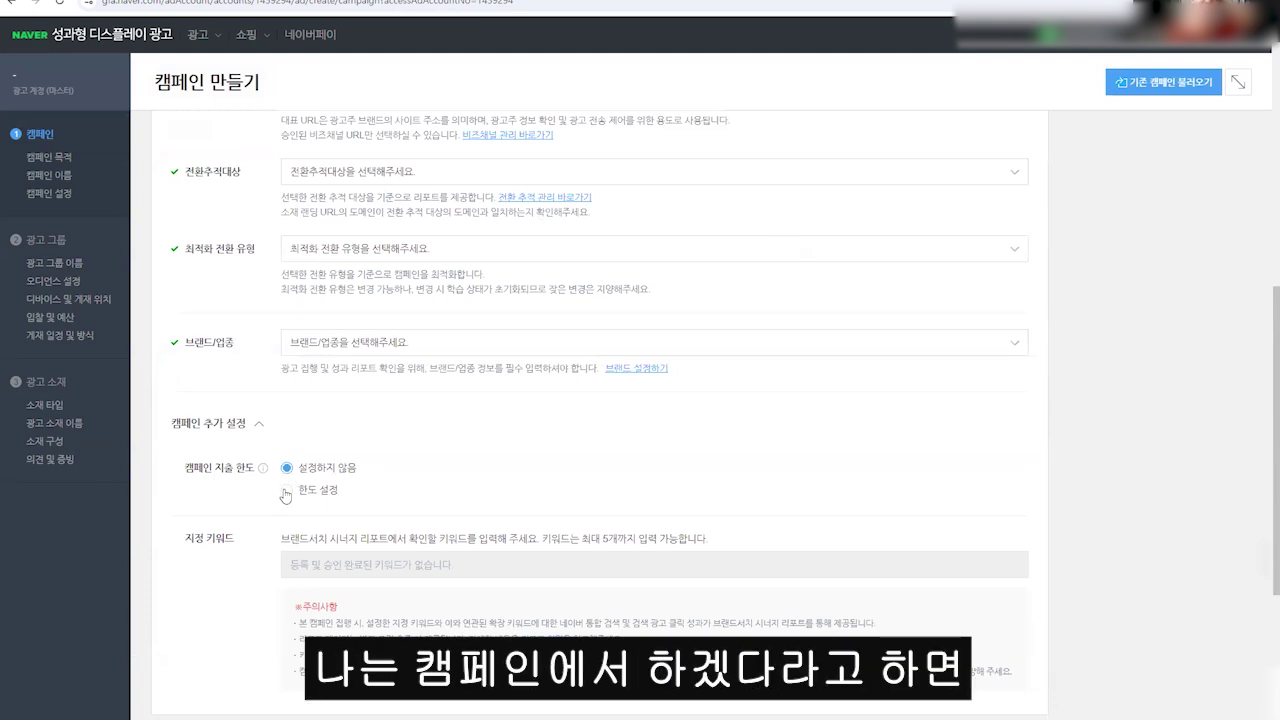
left_click(287, 490)
left_click(404, 513)
type("1,000,00")
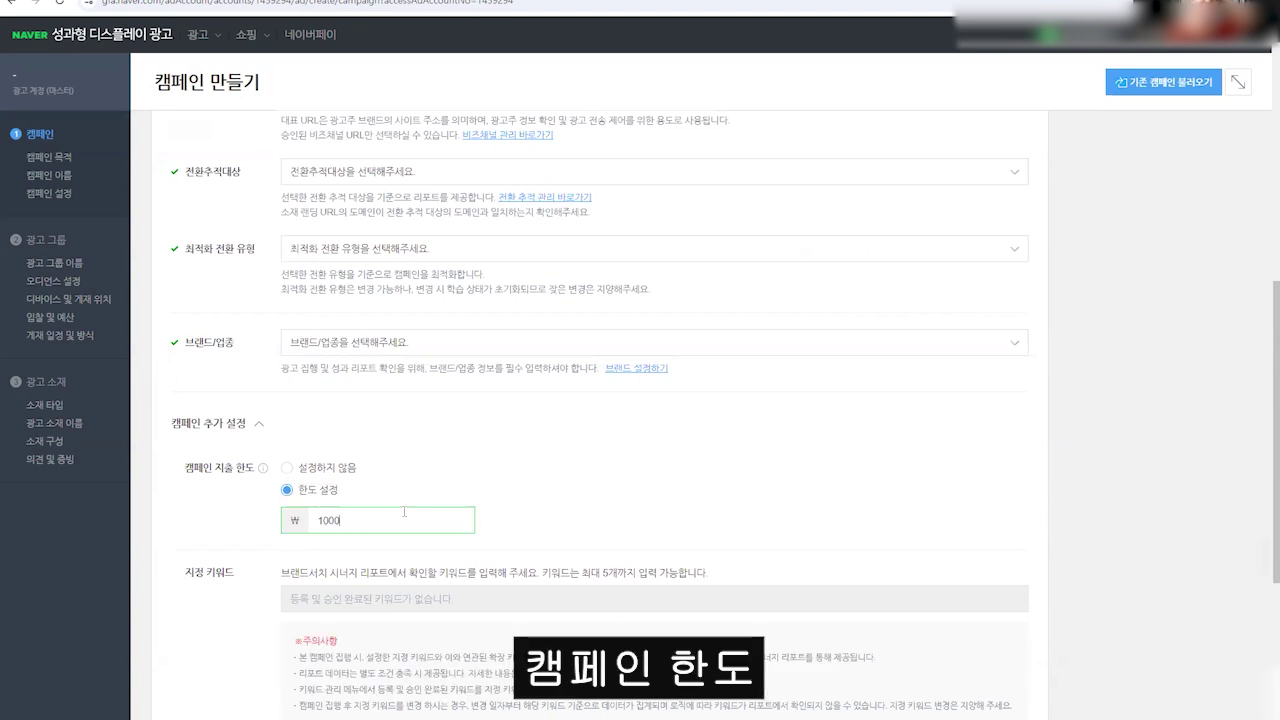
type("0")
left_click(540, 484)
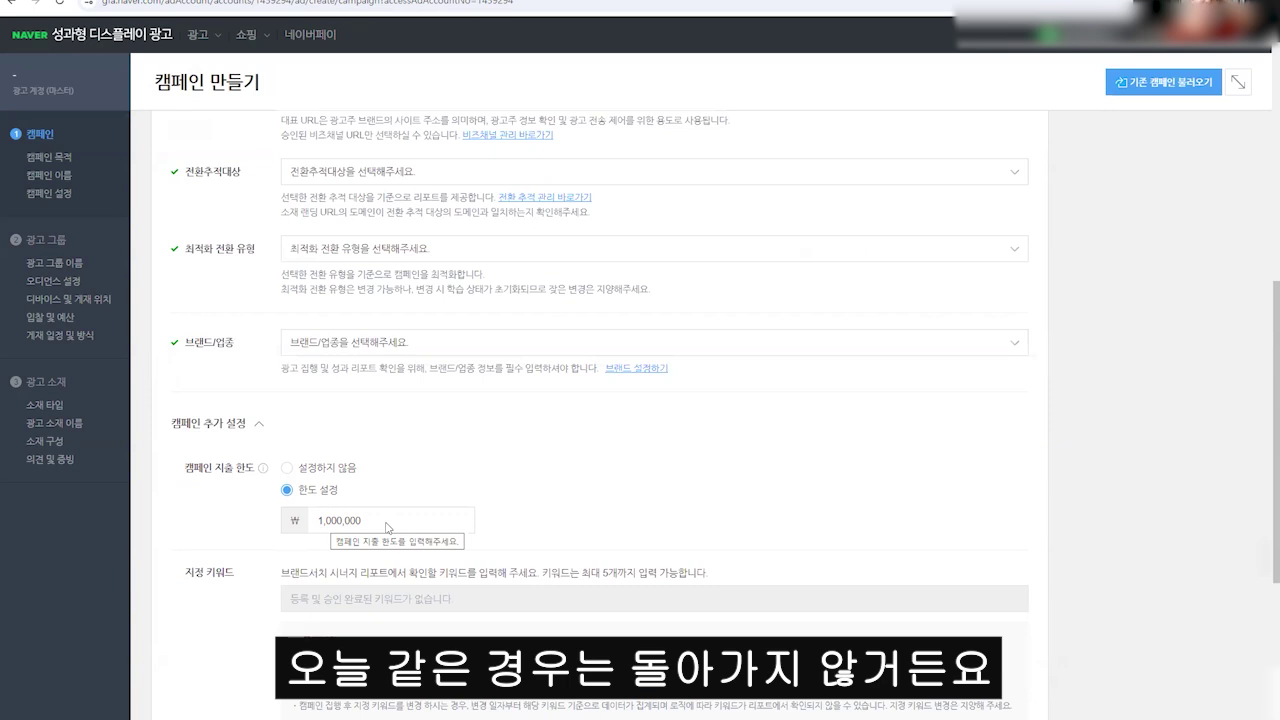
left_click_drag(323, 524, 322, 525)
type("25")
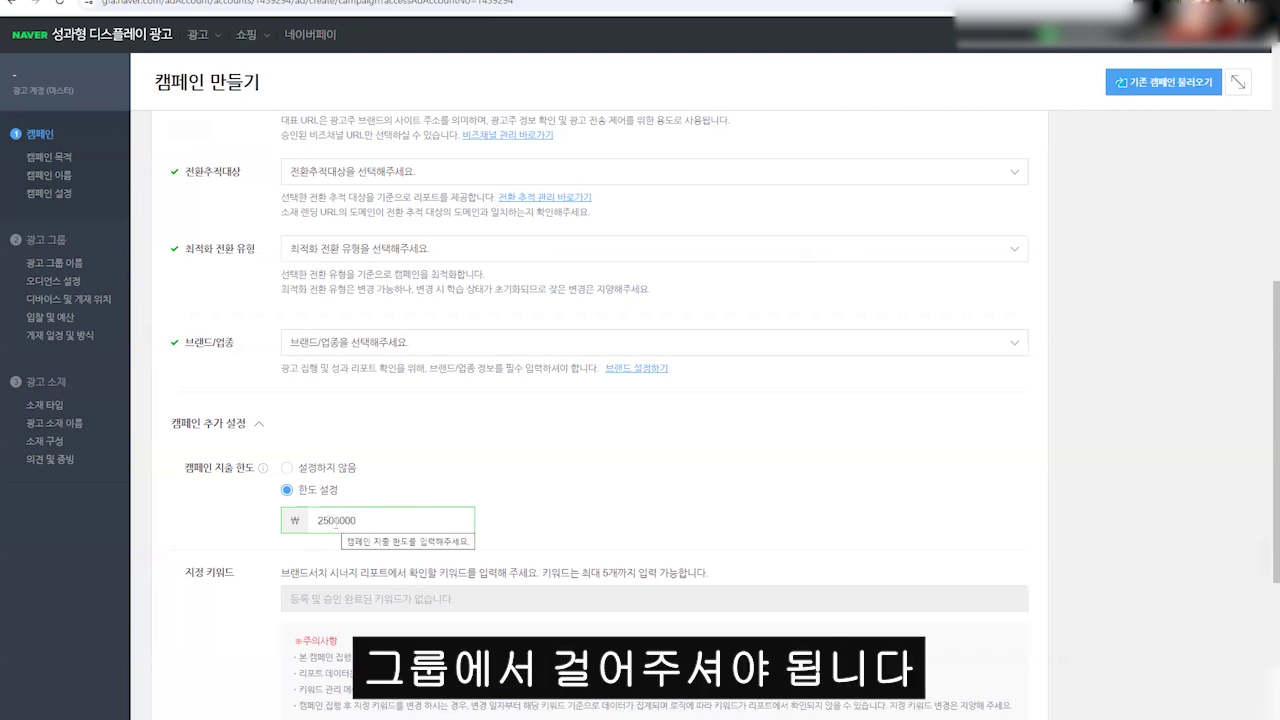
Review the 지정 키워드 instructions, including how many keywords may be entered.
scroll(336, 524, "down", 2)
left_click_drag(338, 440, 543, 457)
left_click(287, 440)
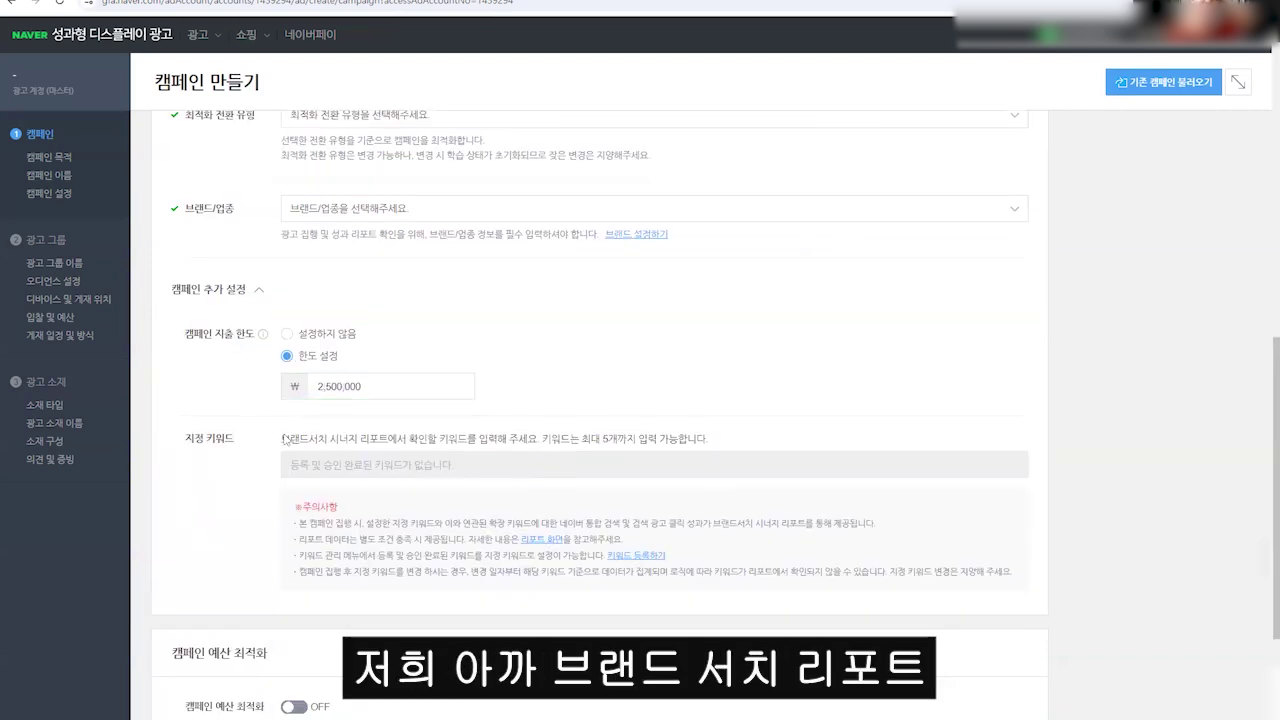
left_click_drag(286, 439, 456, 437)
left_click(457, 434)
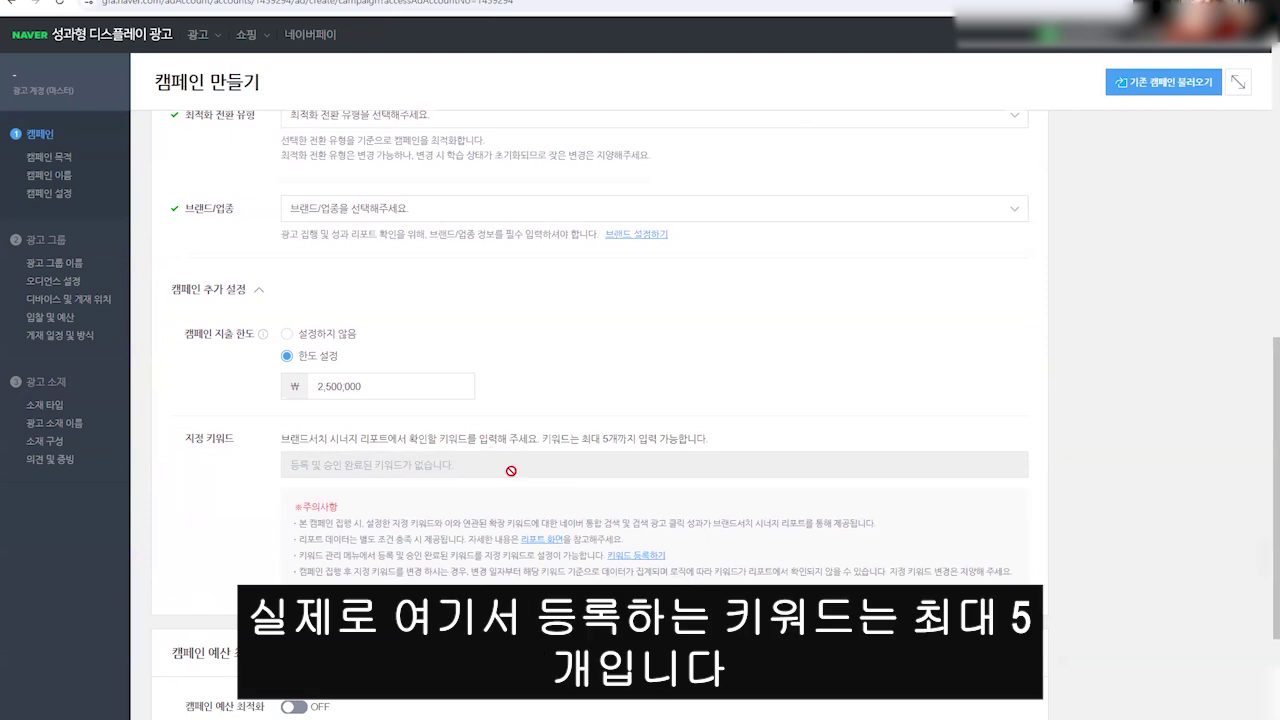
left_click_drag(582, 438, 678, 438)
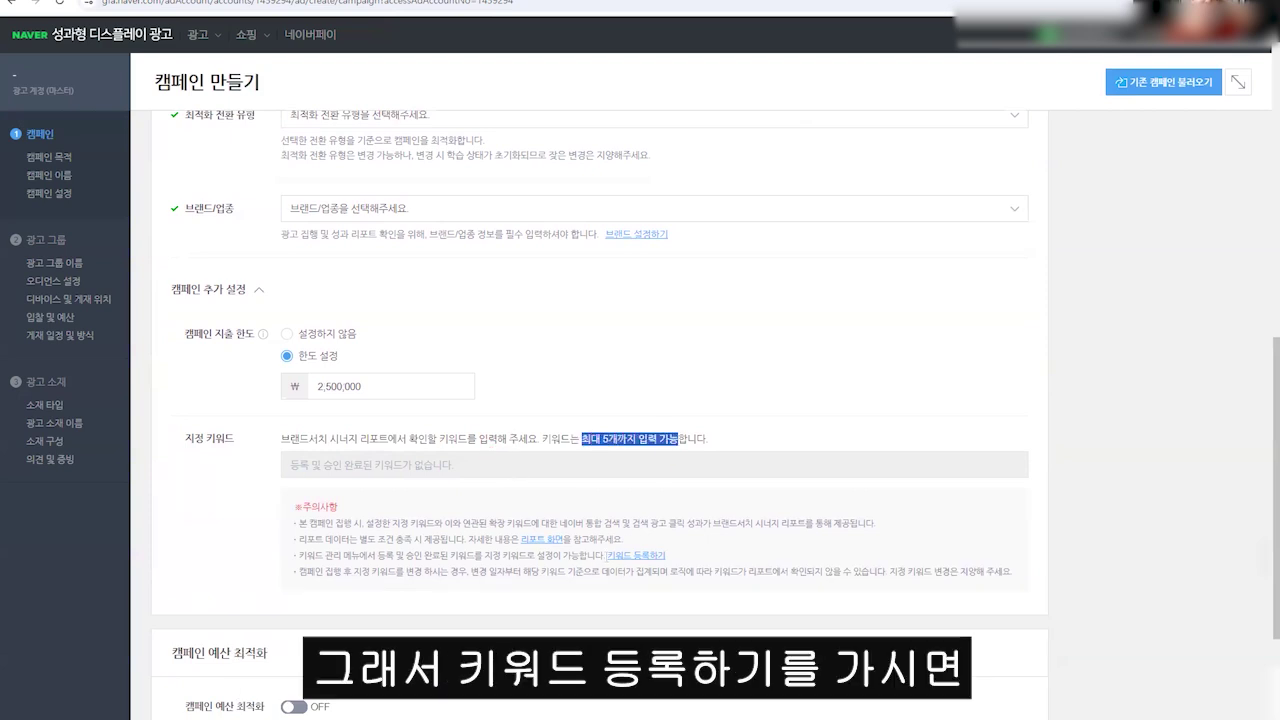
Open the 키워드 관리 page through 키워드 등록하기 and read its registration rules.
left_click(624, 558)
left_click(686, 430)
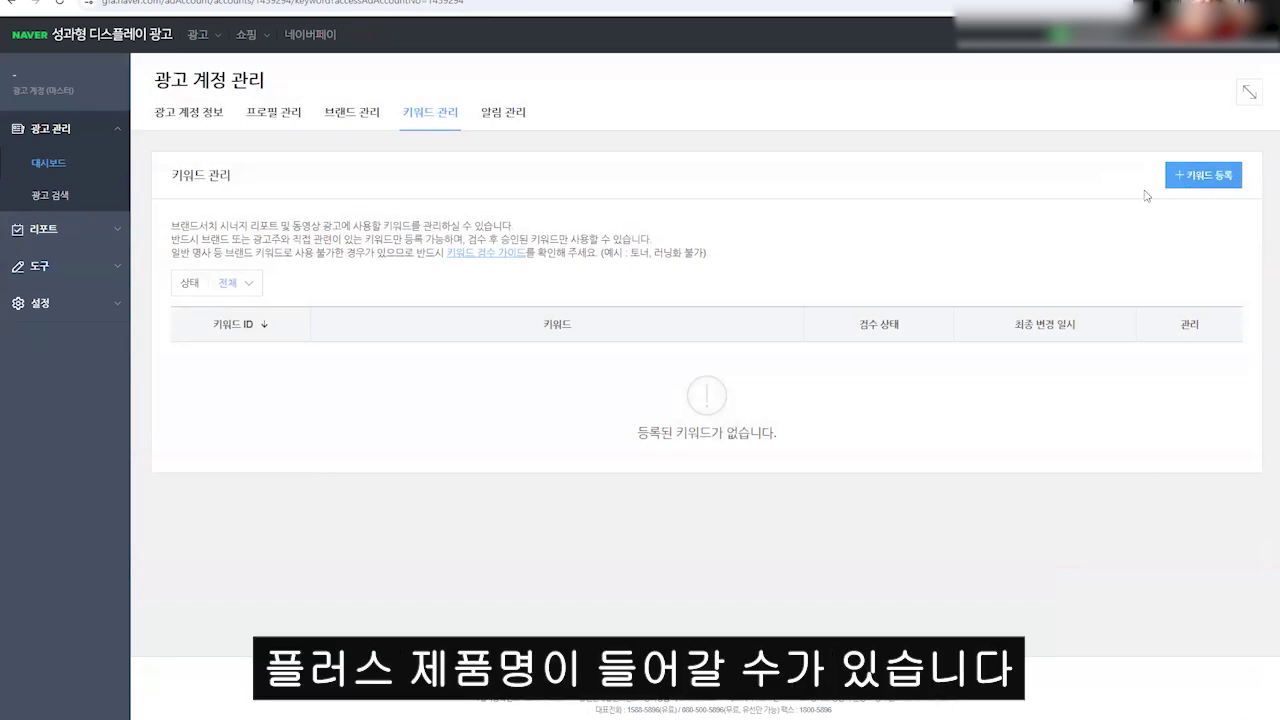
left_click_drag(729, 255, 158, 233)
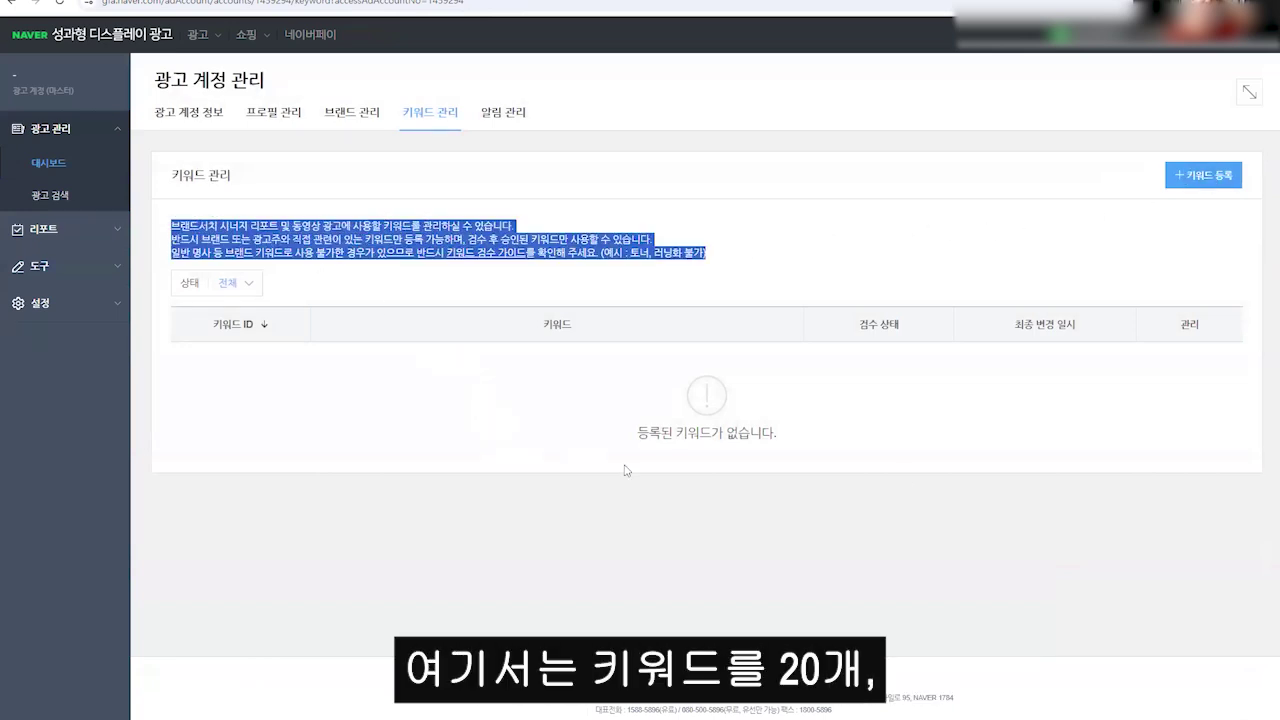
left_click(940, 515)
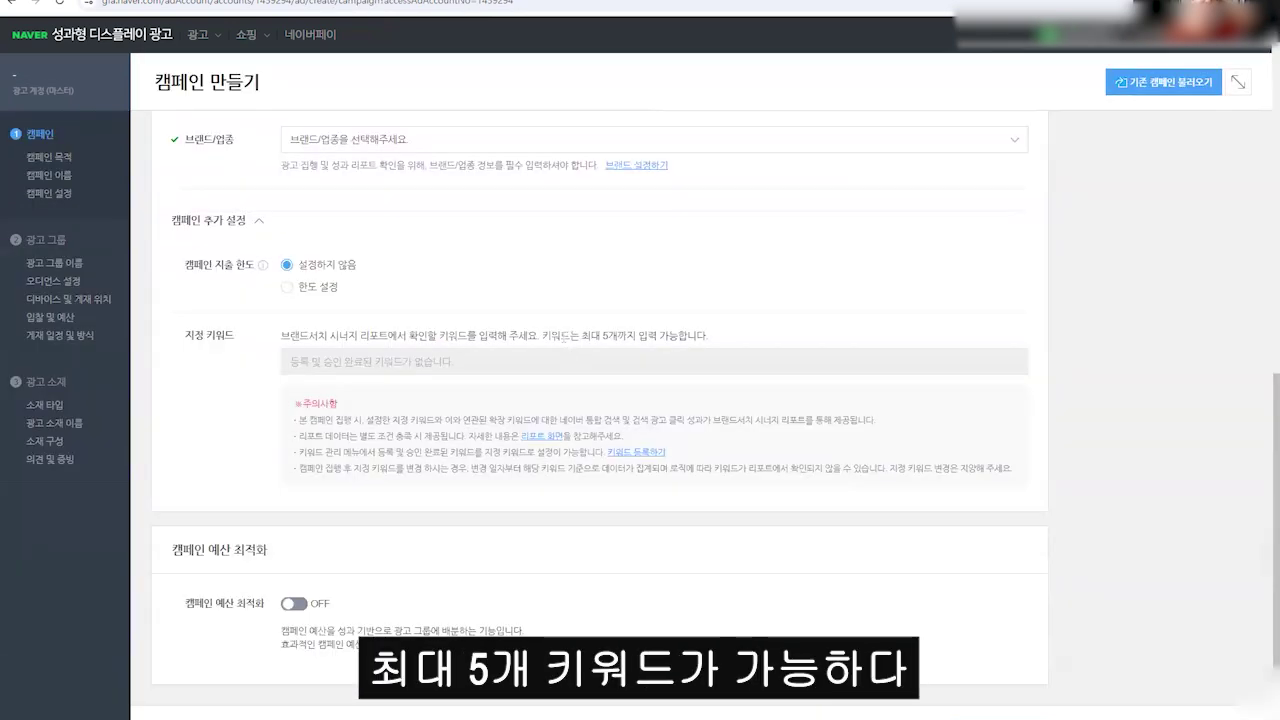
Return to the campaign form and reread the 지정 키워드 note about the 브랜드서치 시너지 리포트.
left_click_drag(561, 337, 706, 335)
left_click(706, 335)
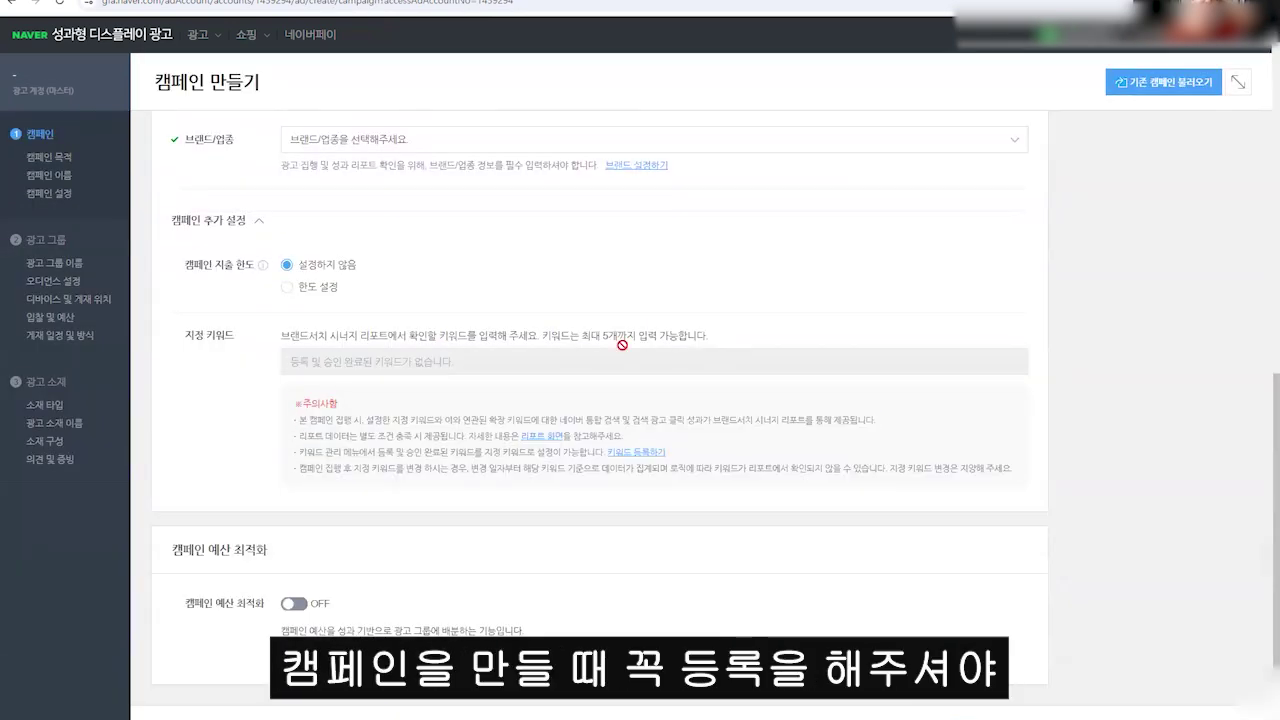
left_click_drag(740, 342, 284, 336)
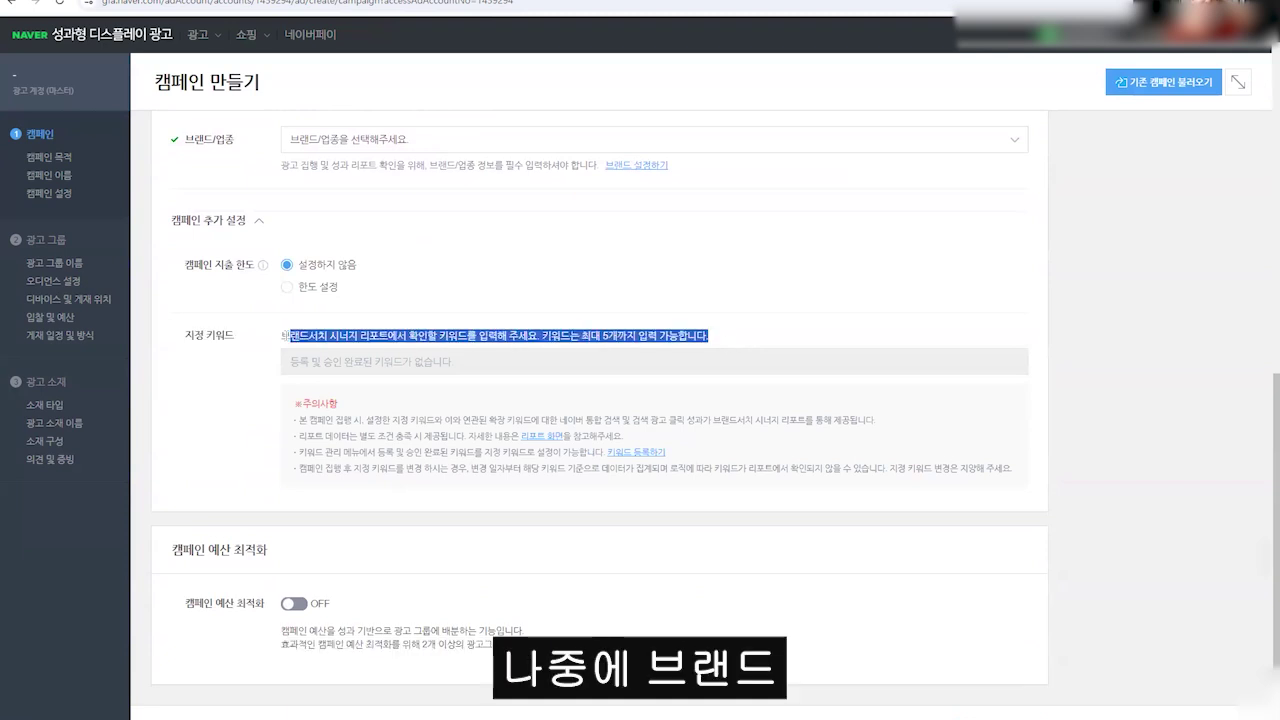
left_click(330, 337)
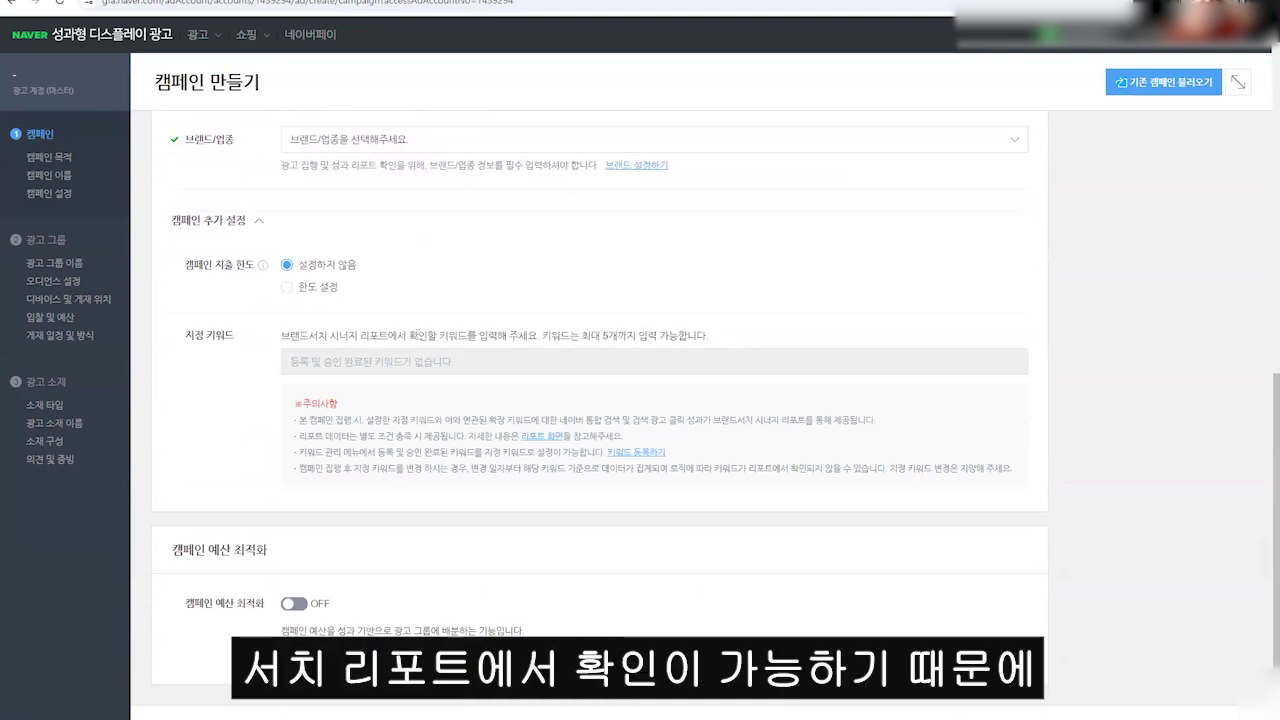
left_click_drag(407, 336, 723, 337)
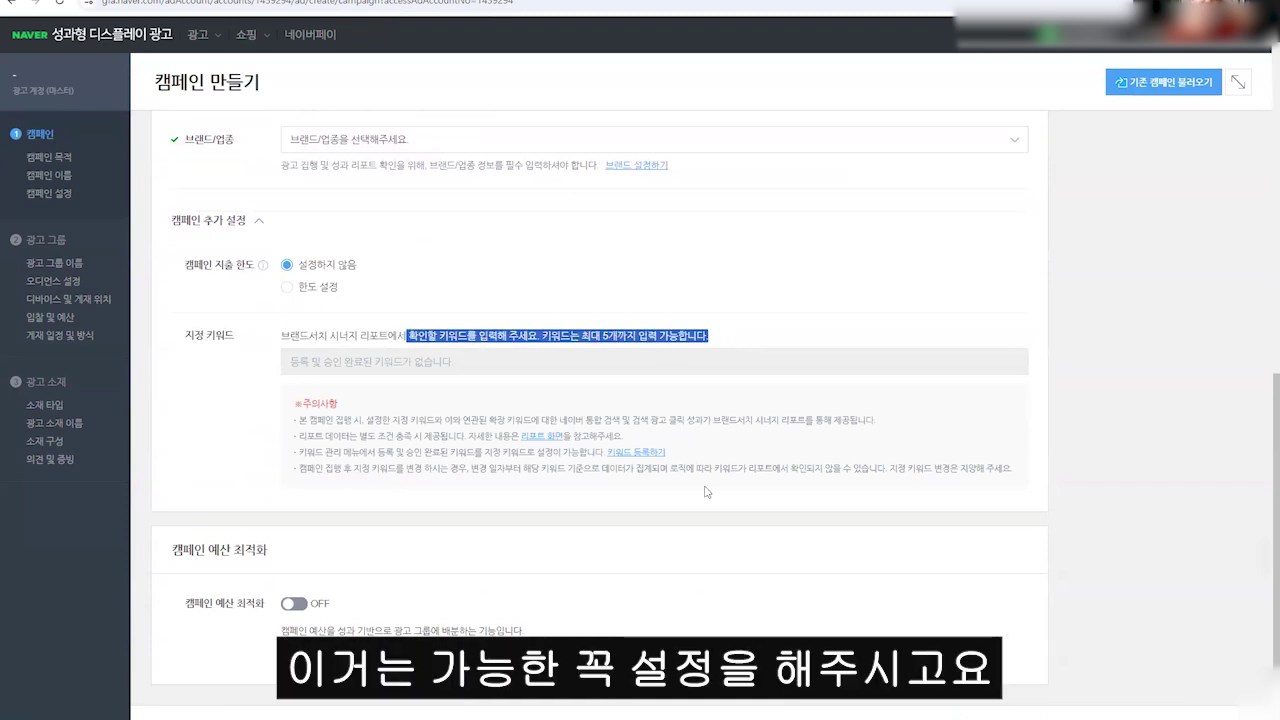
Turn on 캠페인 예산 최적화 and set the 일예산 to 100,000 won.
scroll(437, 369, "down", 3)
left_click(293, 373)
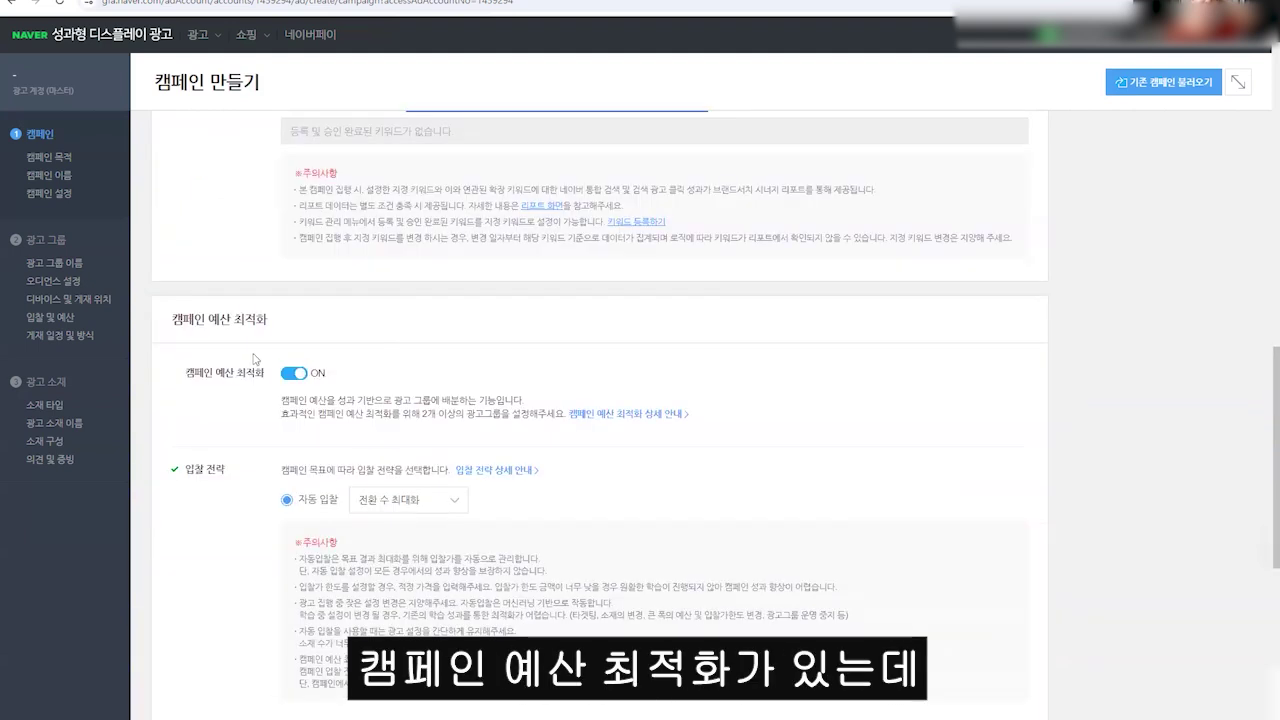
scroll(318, 398, "down", 1)
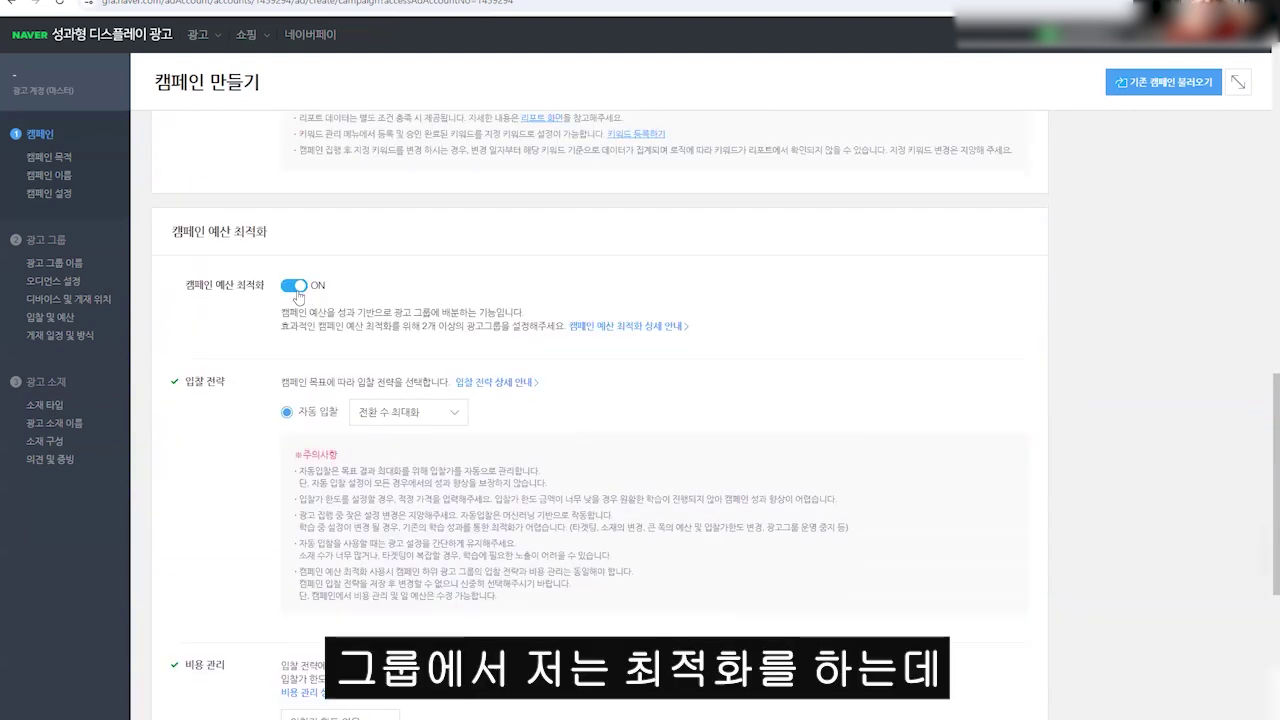
scroll(381, 343, "down", 3)
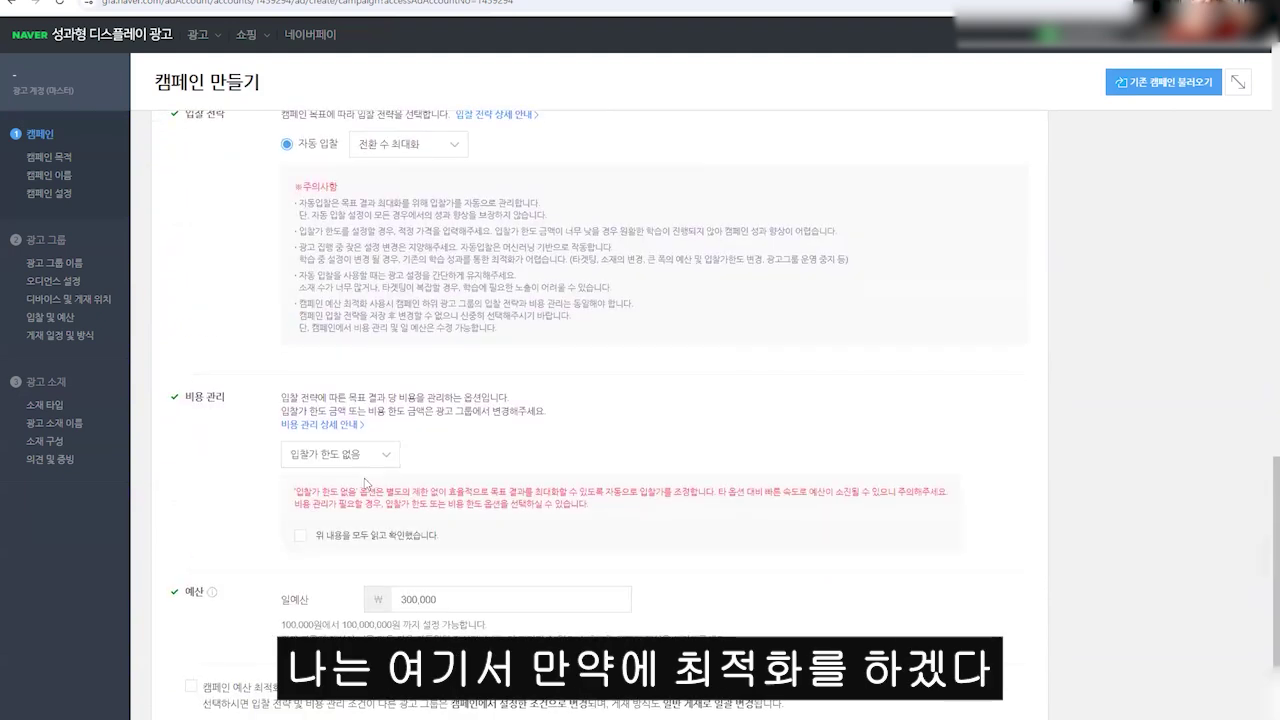
scroll(355, 468, "down", 2)
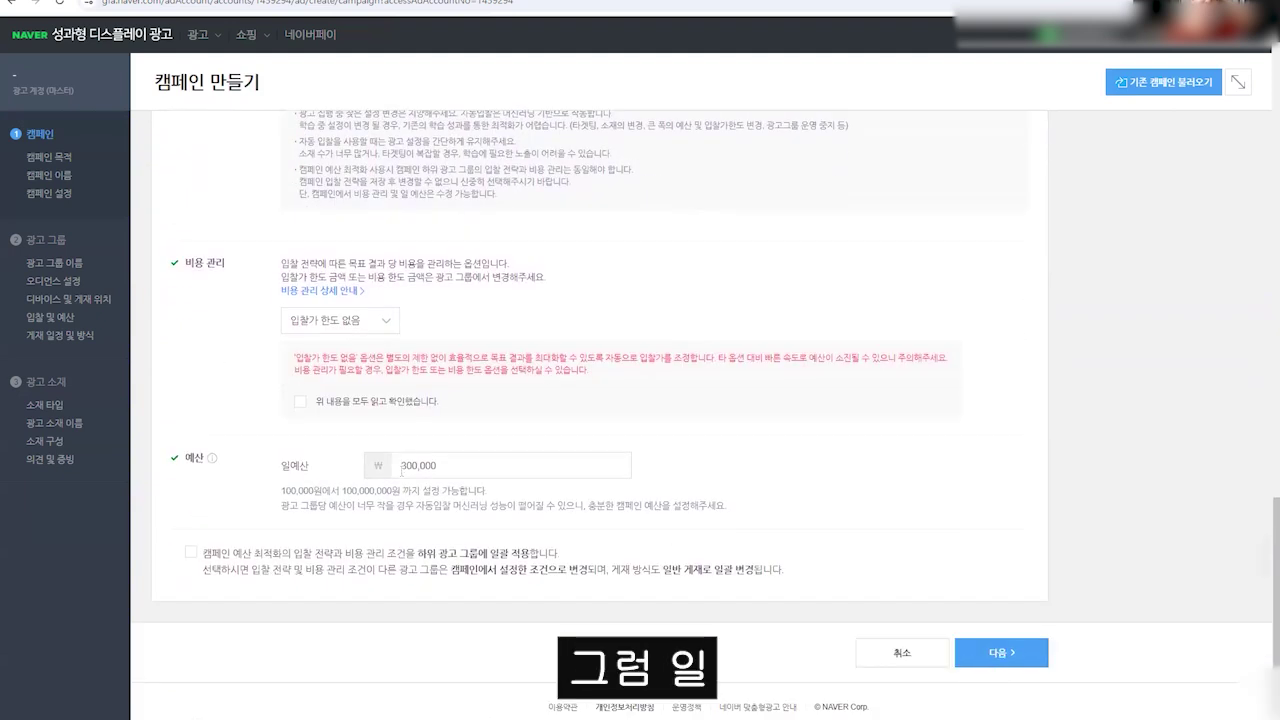
left_click(400, 465)
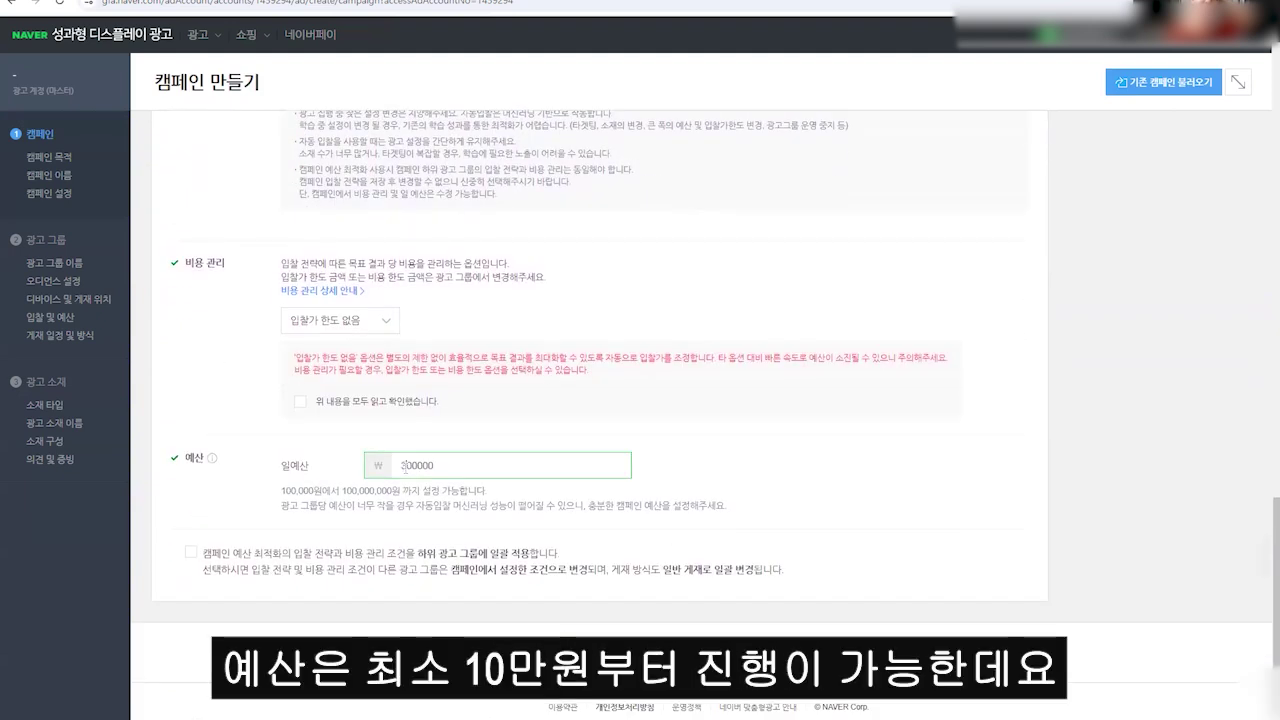
left_click(422, 519)
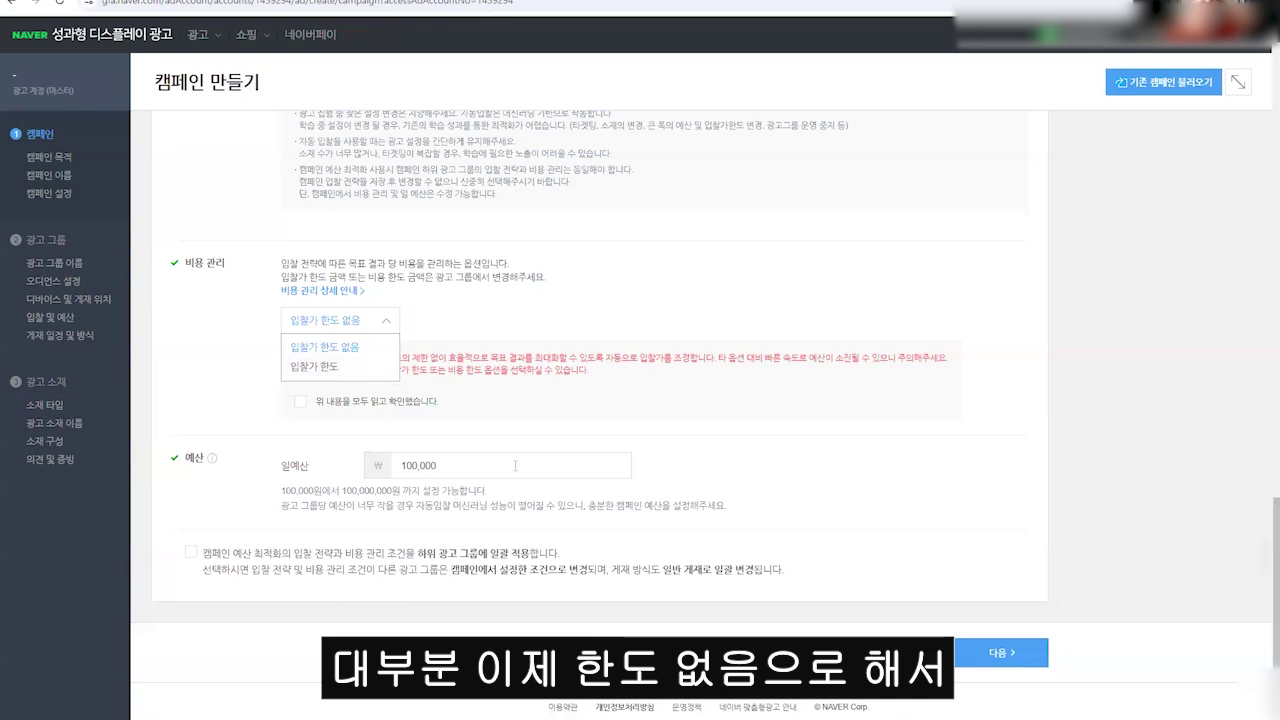
Change 비용 관리 to 입찰가 한도 and set the ad group bid limit to 500 won.
left_click(665, 436)
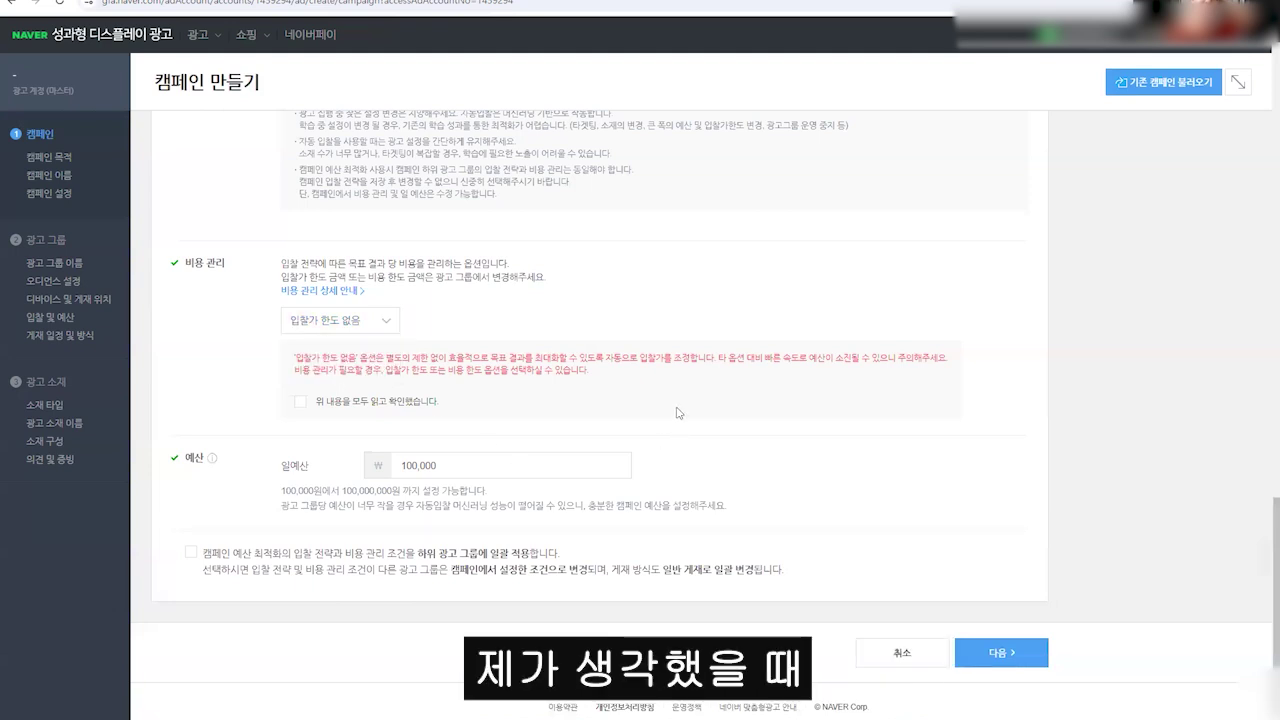
left_click(366, 322)
left_click(330, 370)
left_click(676, 335)
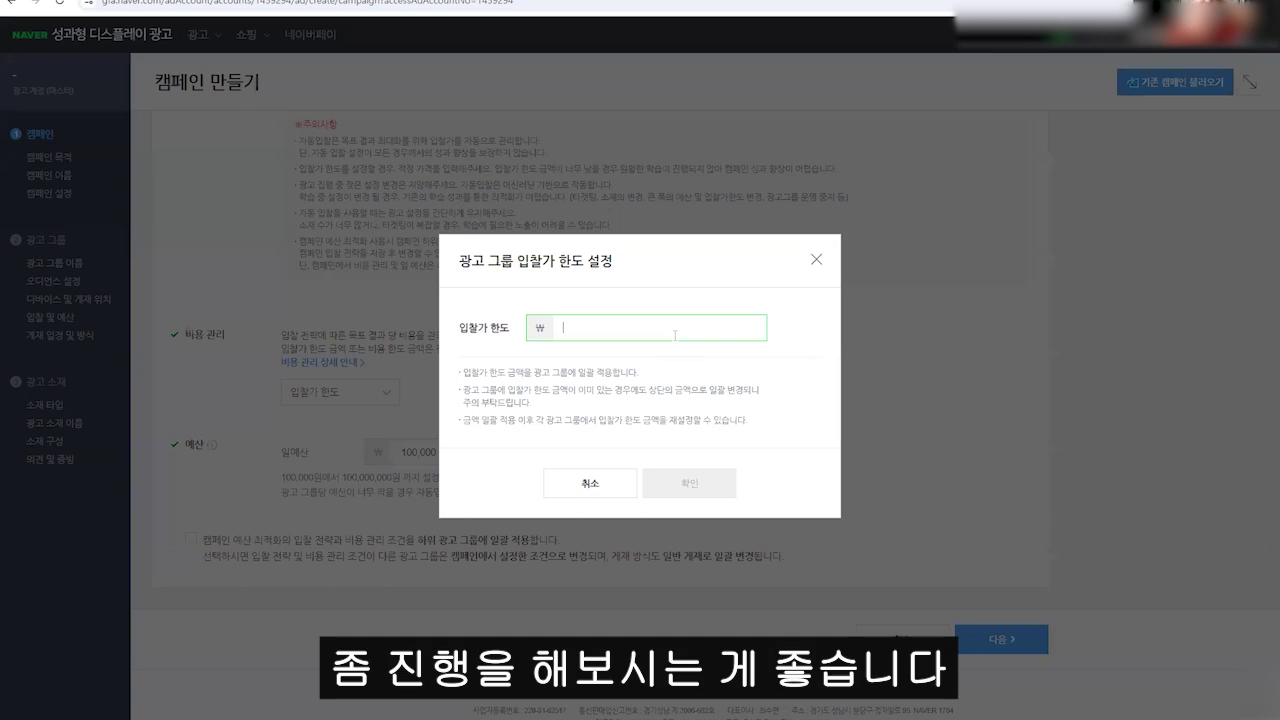
type("5")
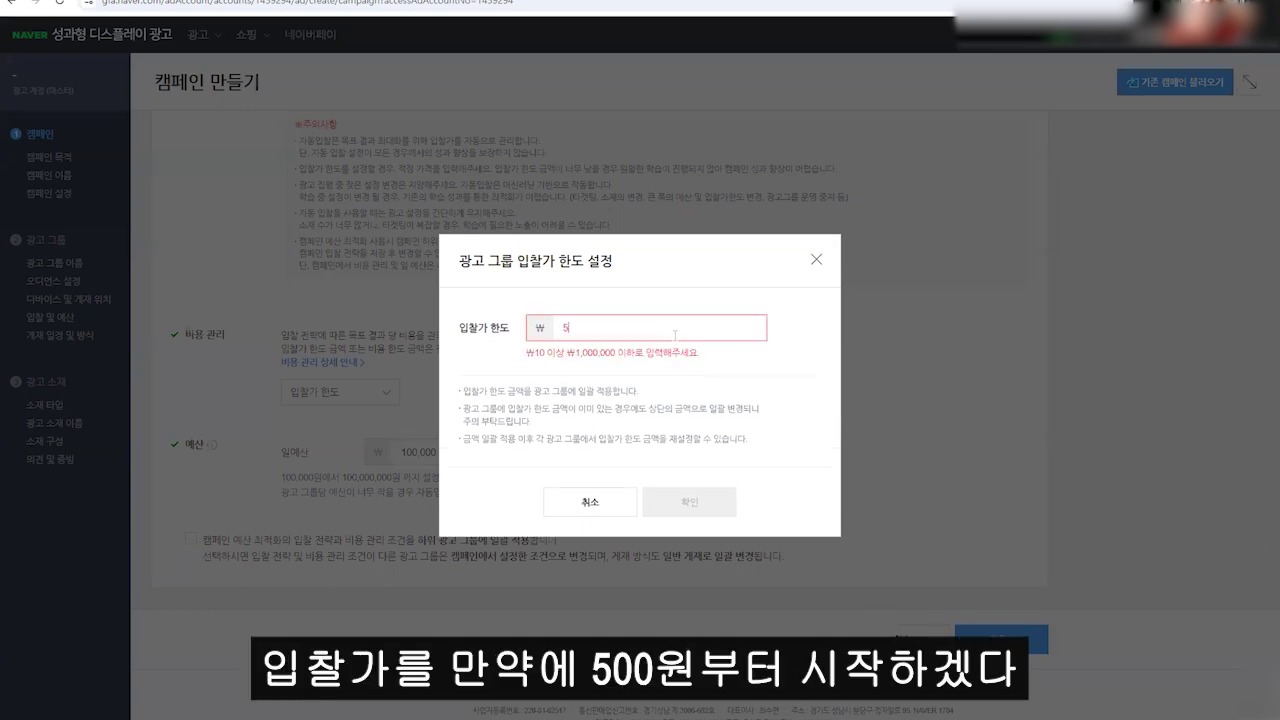
type("00")
left_click(668, 472)
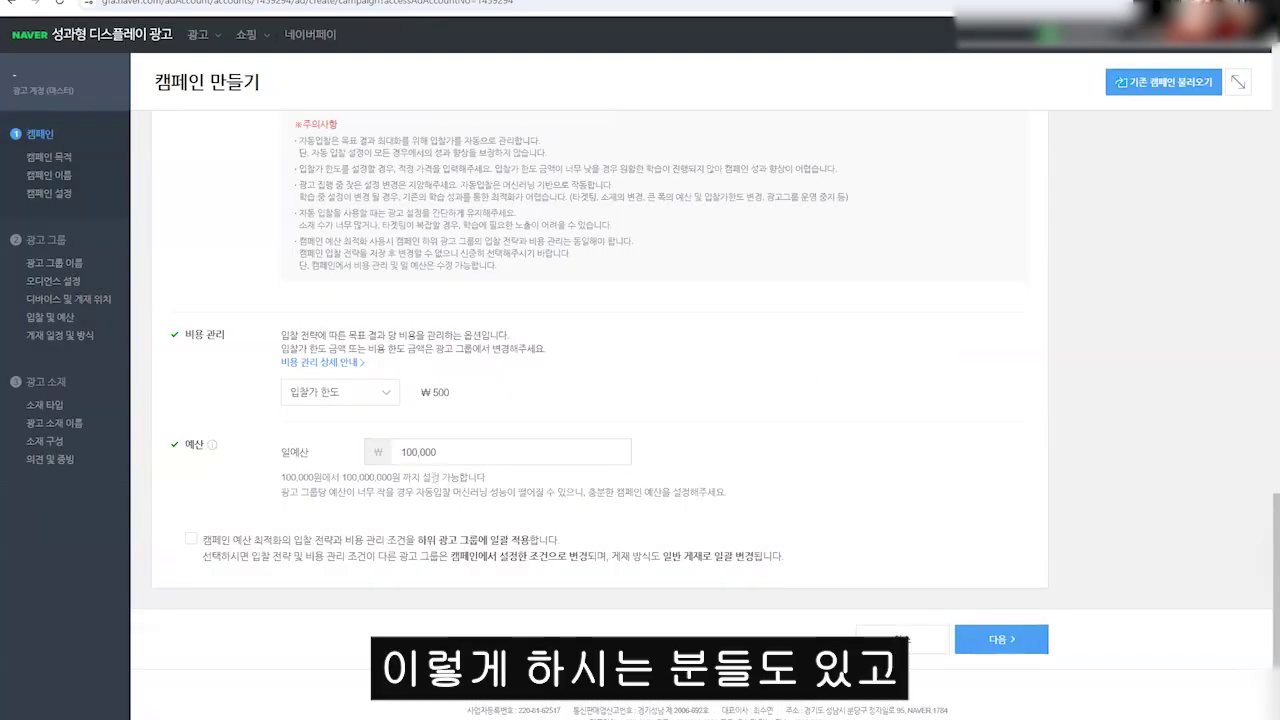
Turn off 캠페인 예산 최적화 for the campaign.
scroll(400, 425, "up", 2)
scroll(296, 227, "up", 1)
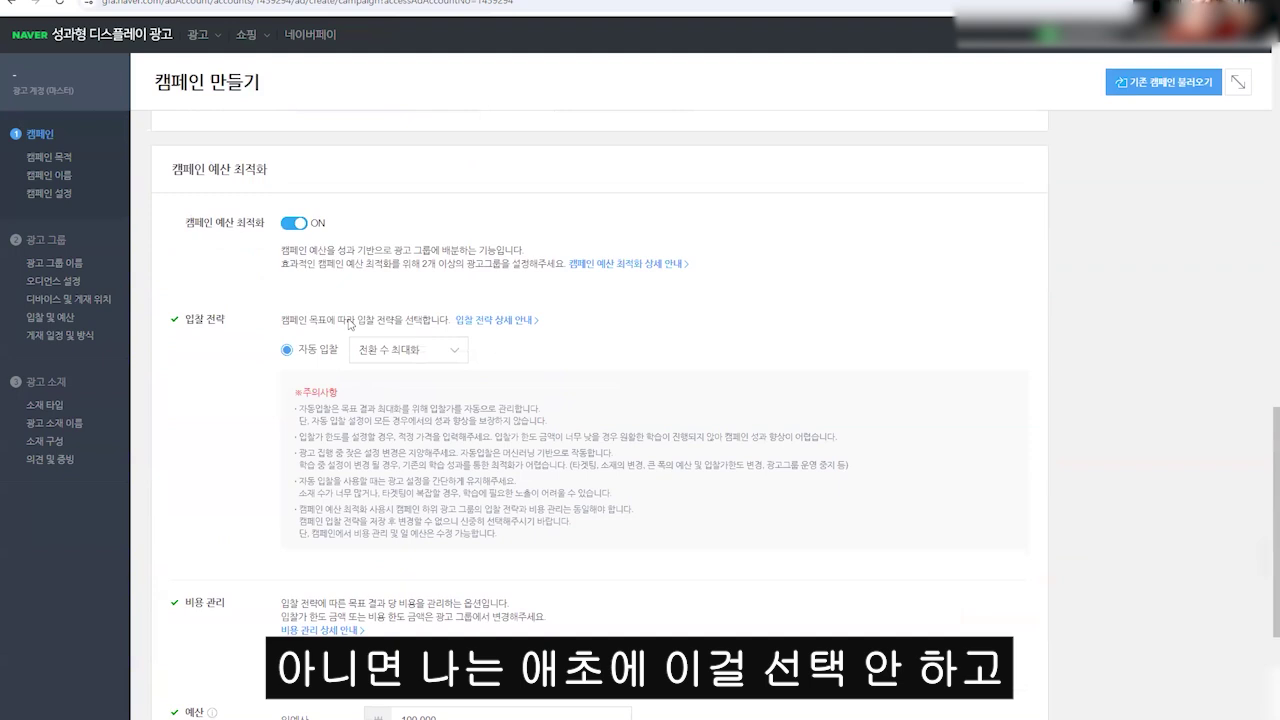
left_click(296, 222)
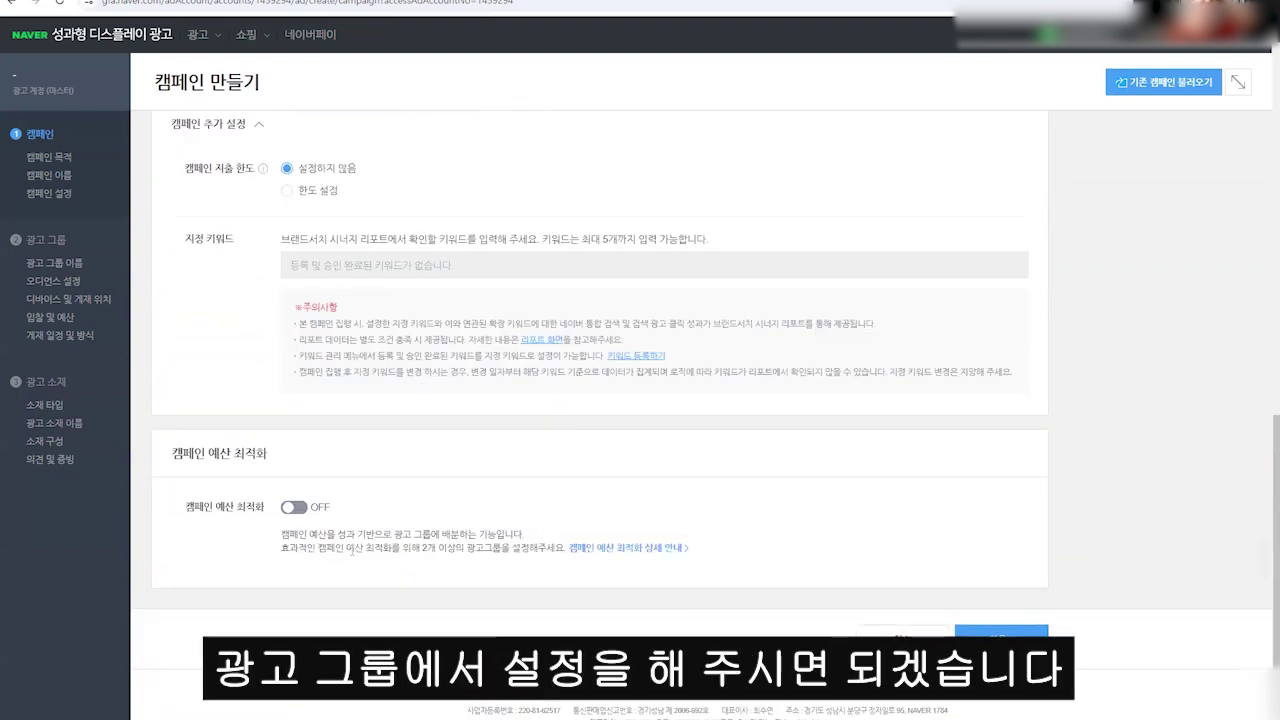
Read the 캠페인 예산 최적화 description and its detailed precautions in 상세 안내, and close the guide.
left_click_drag(264, 548, 300, 508)
left_click(341, 548)
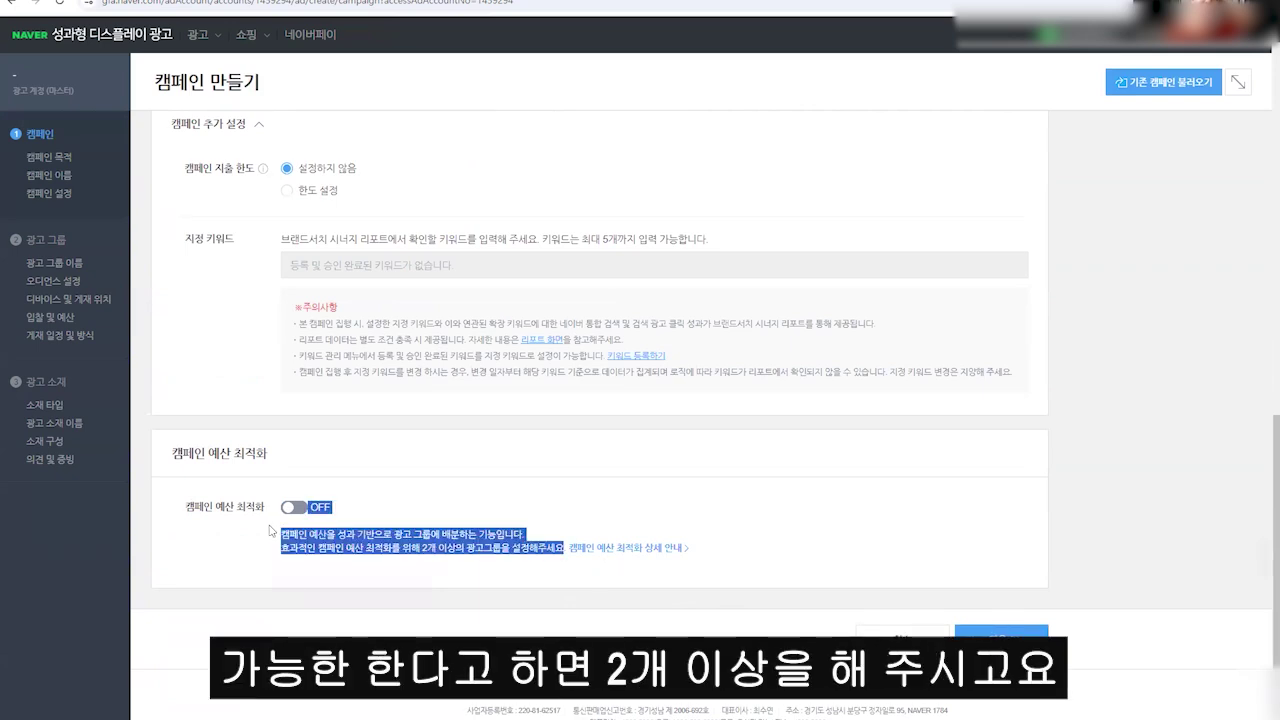
left_click(606, 549)
left_click_drag(416, 137, 530, 146)
left_click(606, 268)
triple_click(606, 262)
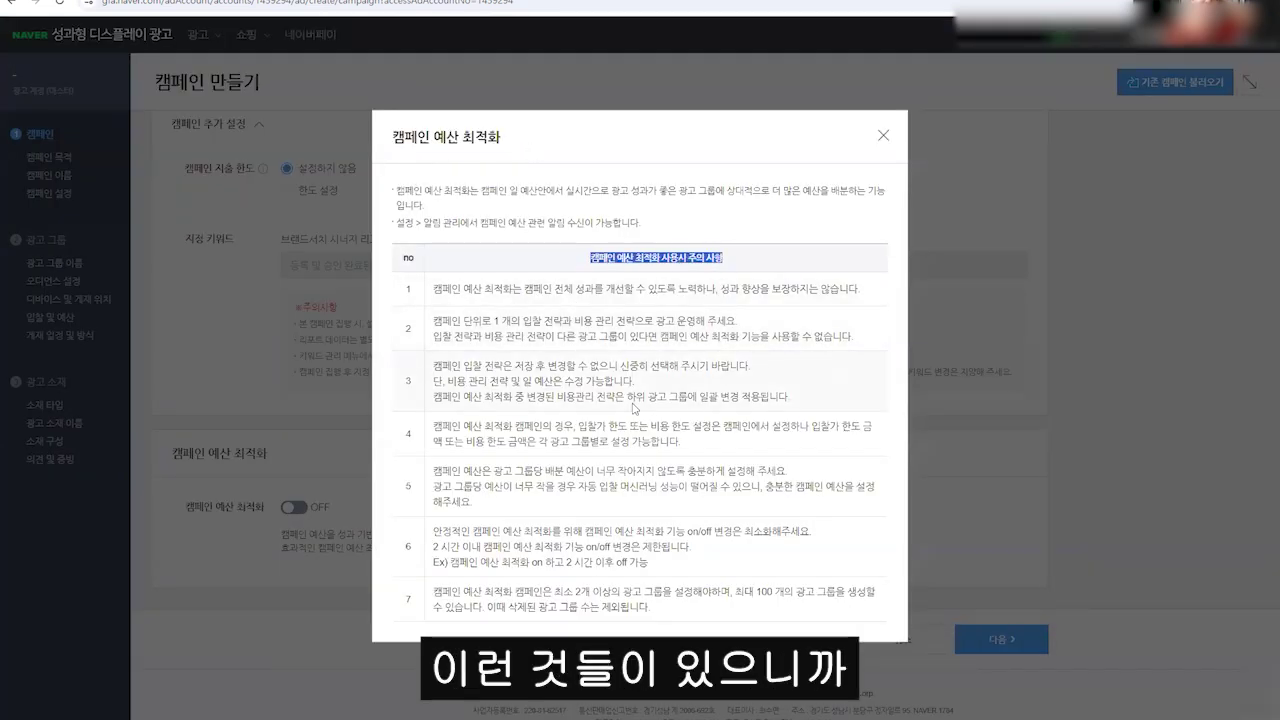
left_click(898, 142)
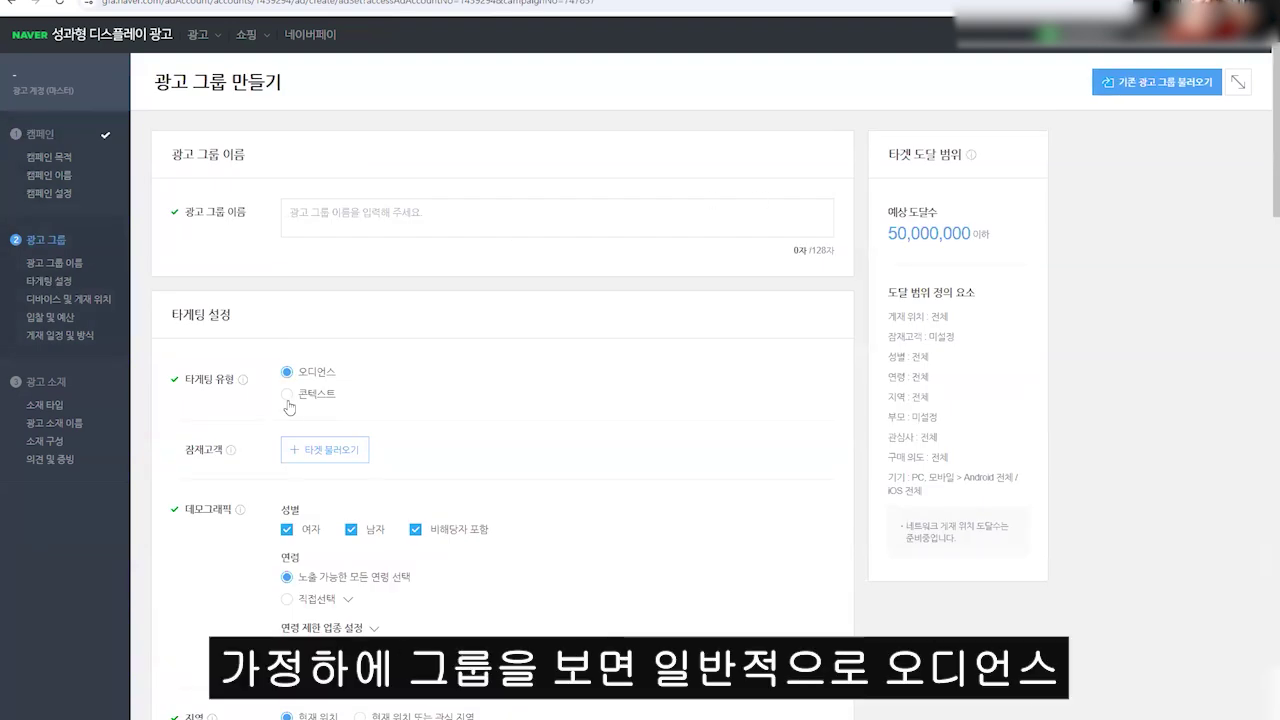
In the ad group form, check the 타게팅 유형 explanation and choose 콘텍스트 as the targeting type.
mouse_move(243, 381)
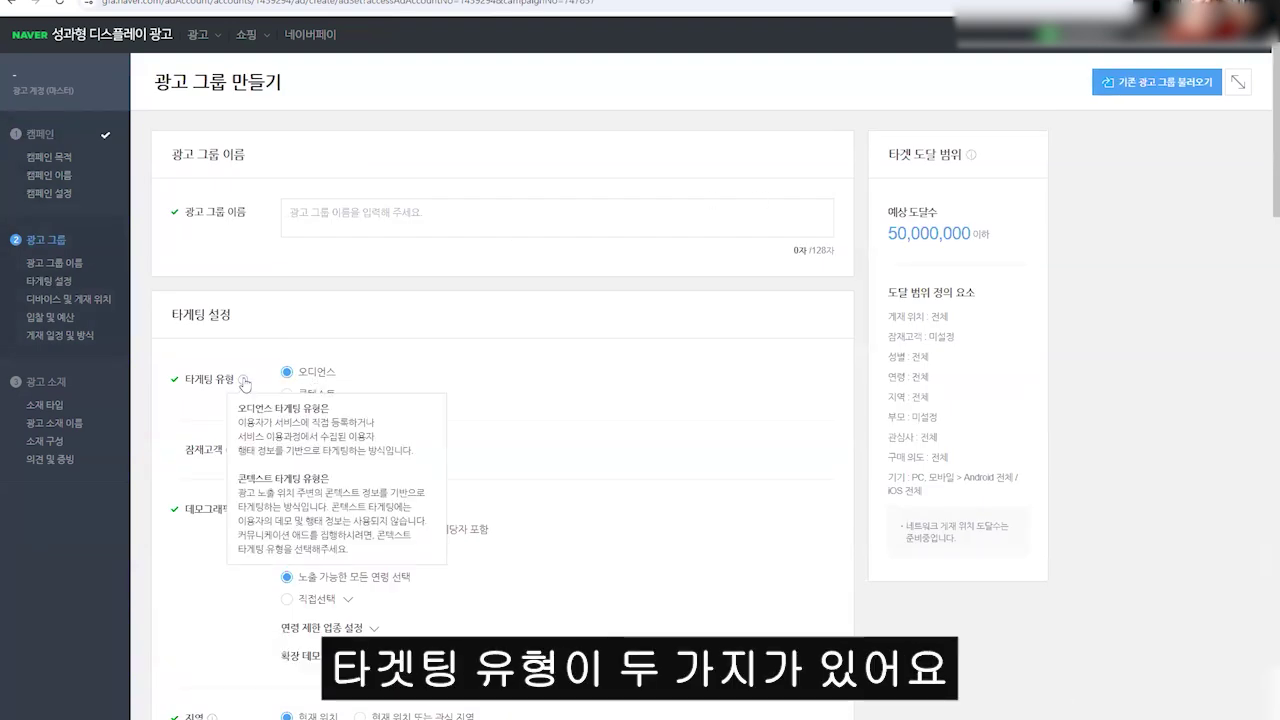
left_click(320, 375)
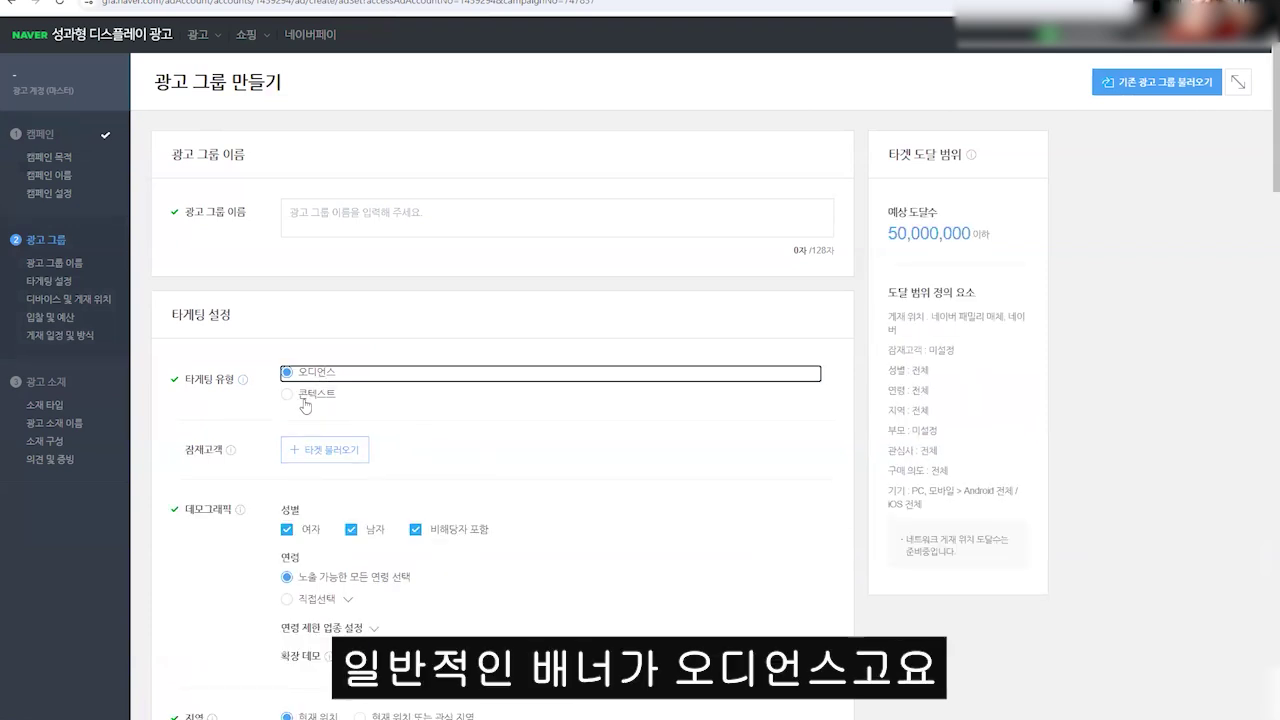
left_click(317, 398)
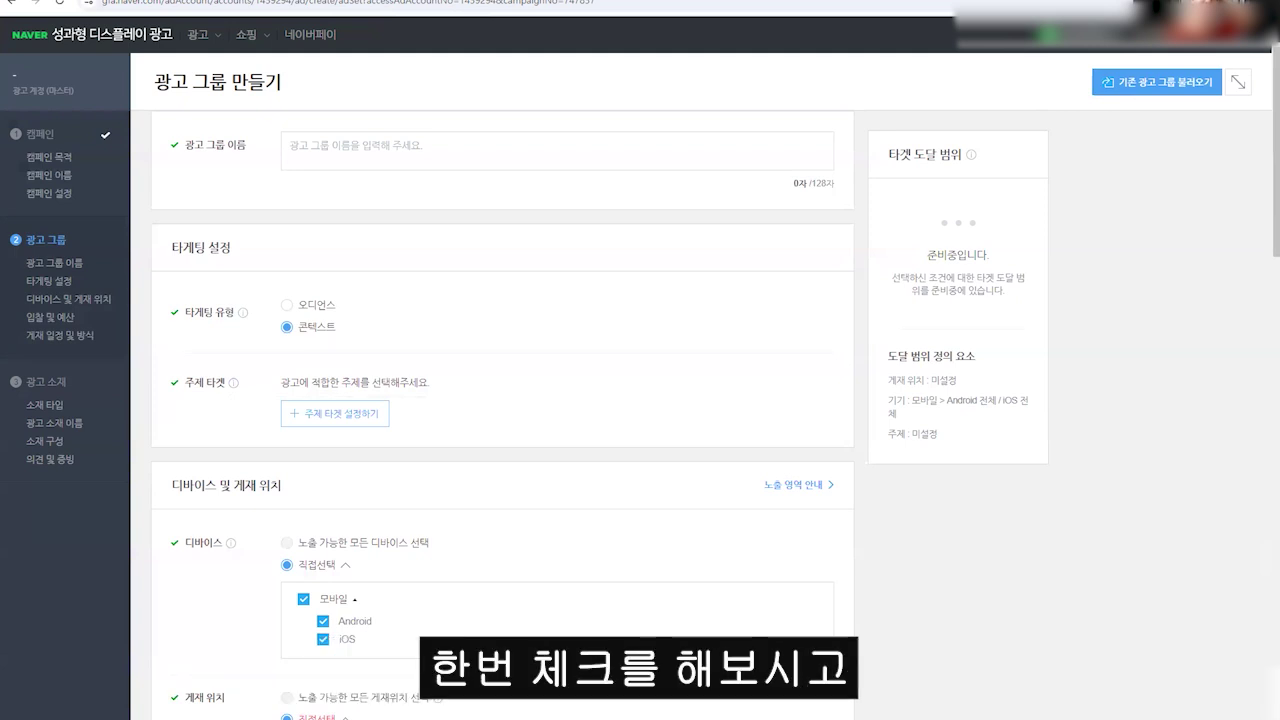
Switch to the 캡처 도구 window with the 커뮤니케이션 애드 slide and underline its 특정 주제 콘텐츠를 wording in red.
key("alt+Tab")
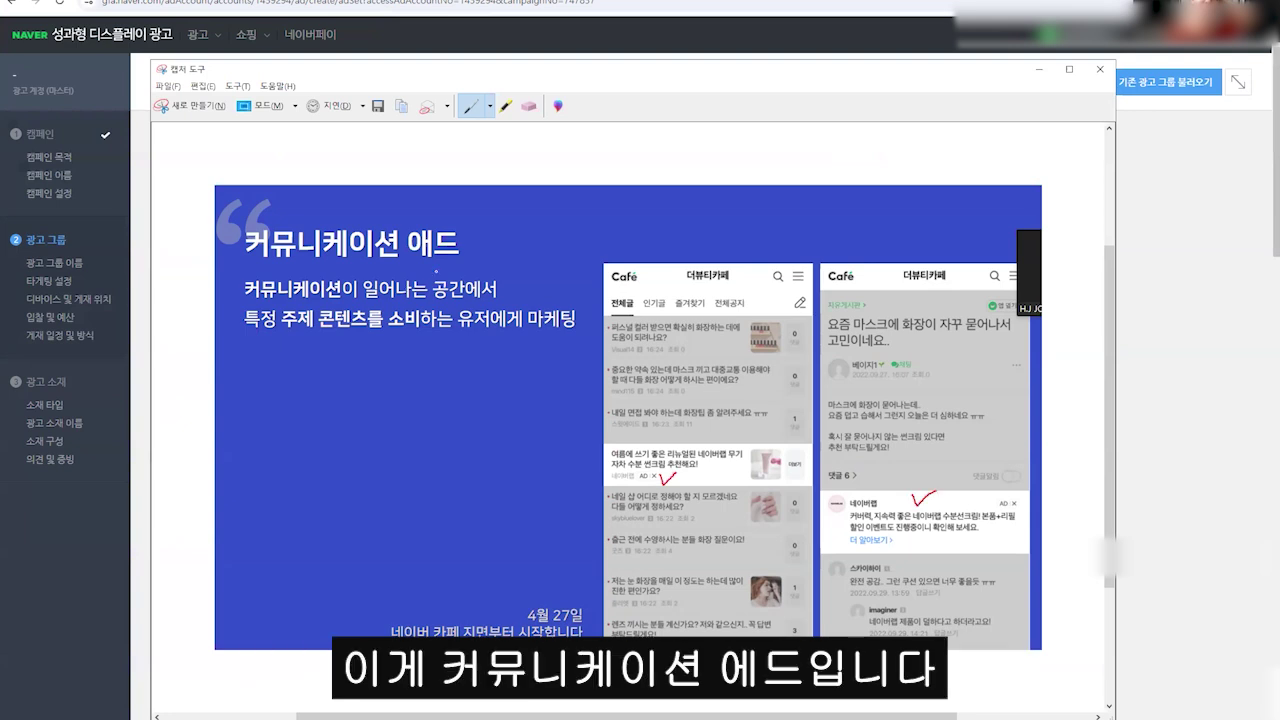
left_click_drag(257, 335, 370, 338)
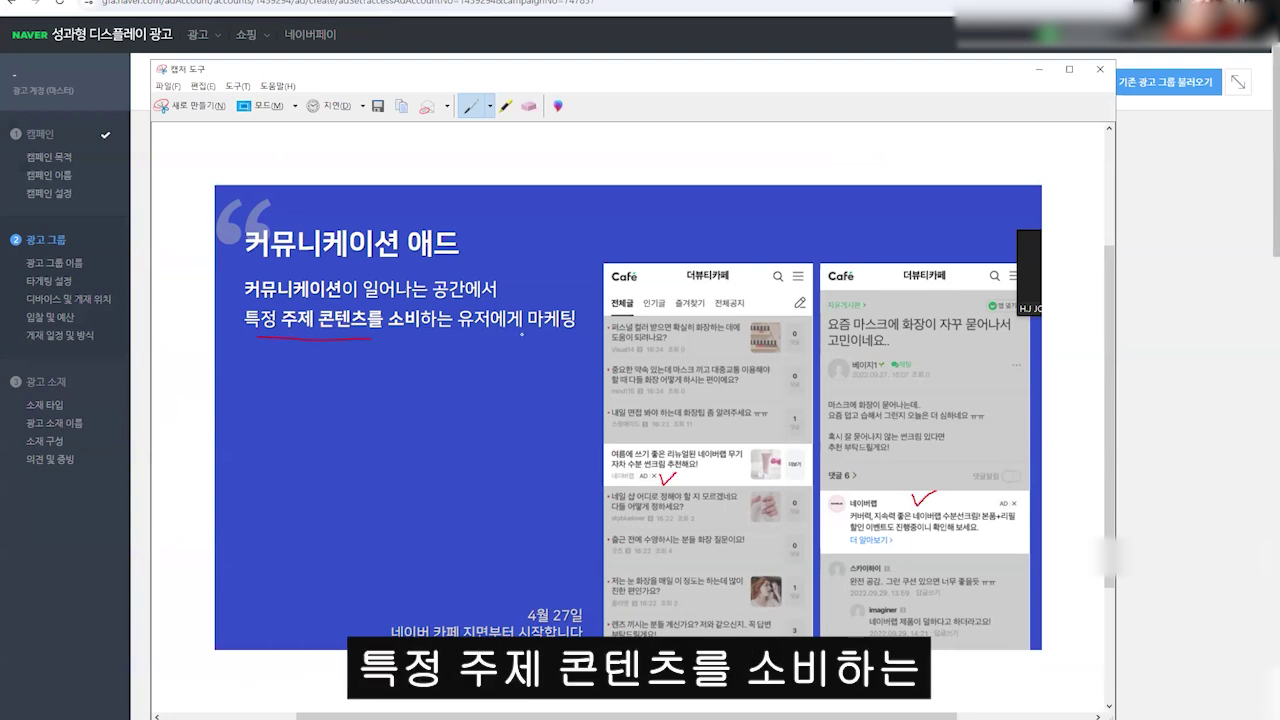
Minimize the 캡처 도구 window and set 뷰티 with all its subcategories as the ad group's 주제 타겟.
left_click(1039, 69)
left_click(337, 291)
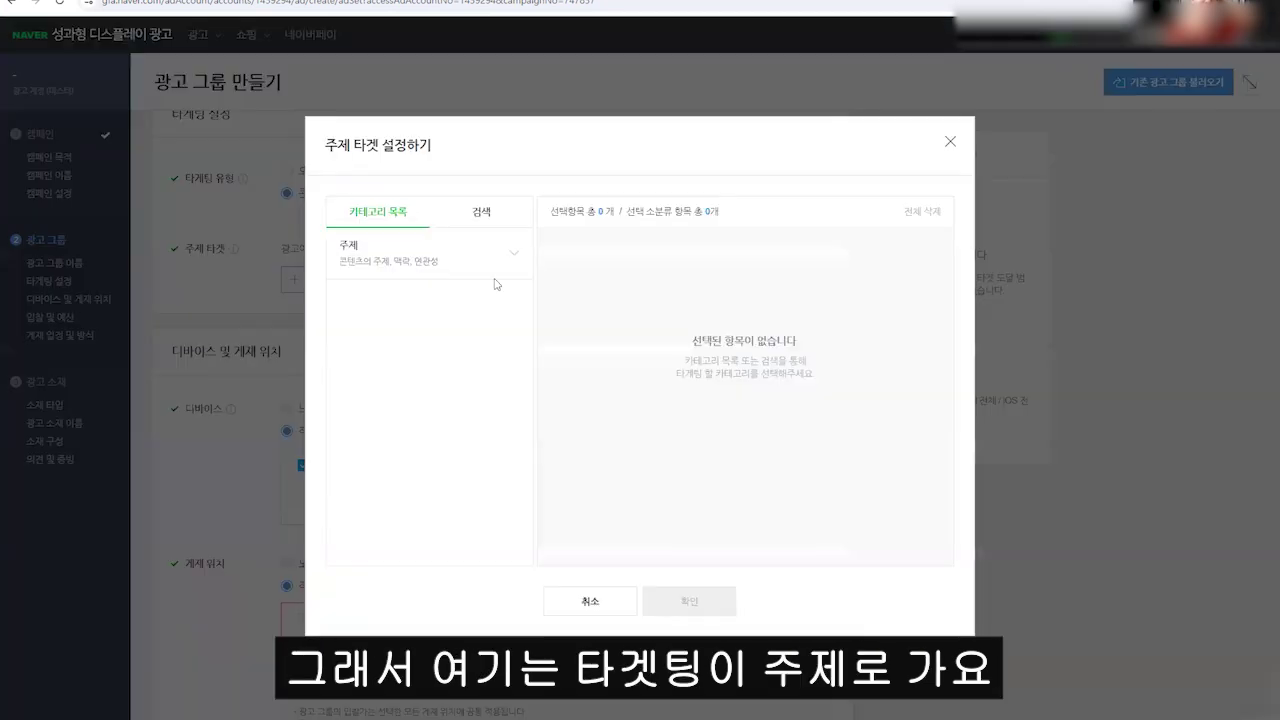
left_click(429, 263)
scroll(370, 418, "down", 1)
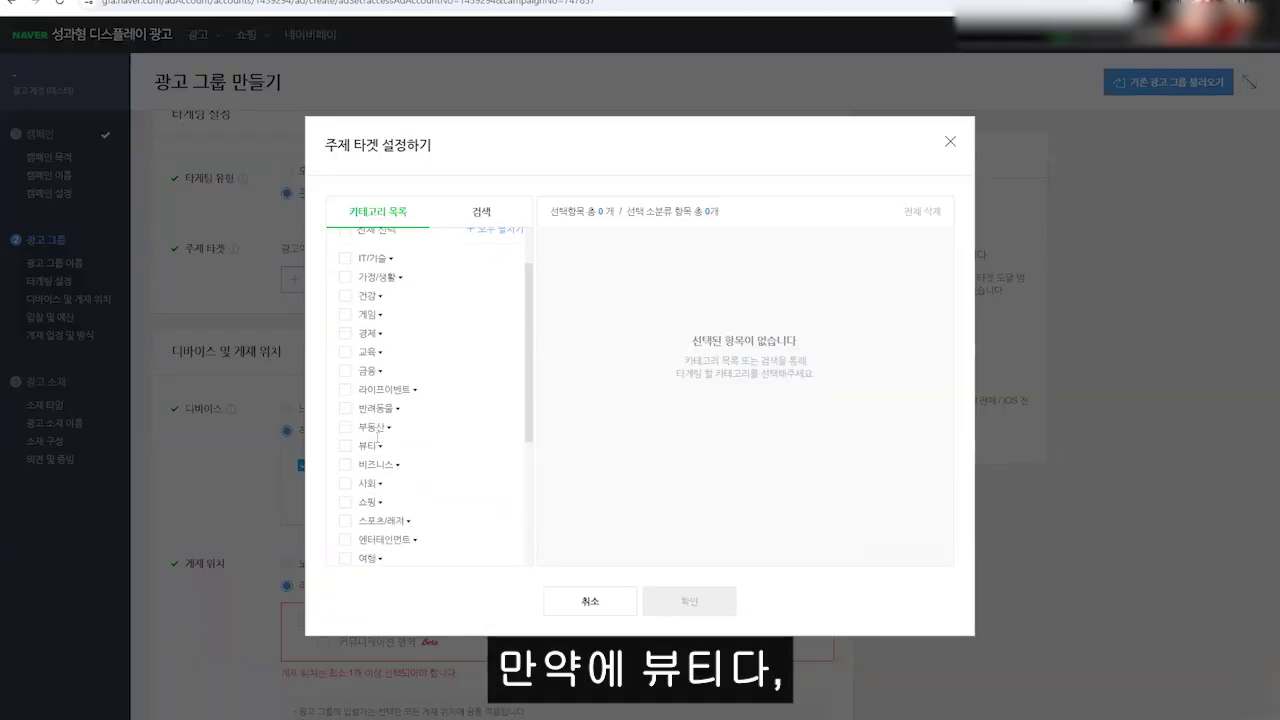
scroll(370, 418, "down", 1)
left_click(366, 379)
left_click(379, 381)
scroll(380, 420, "down", 3)
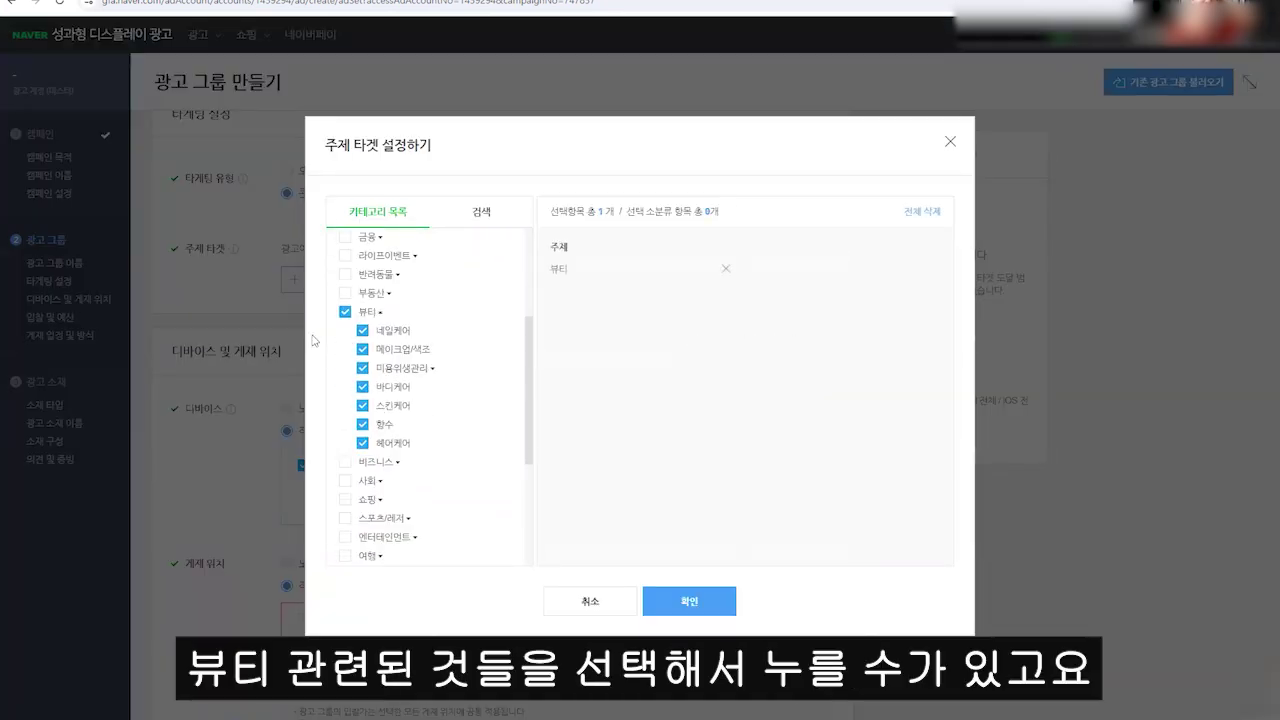
left_click(700, 605)
Review the chosen 뷰티 topic and select 네이버 with its 커뮤니케이션 영역 as the 게재 위치.
scroll(460, 370, "down", 2)
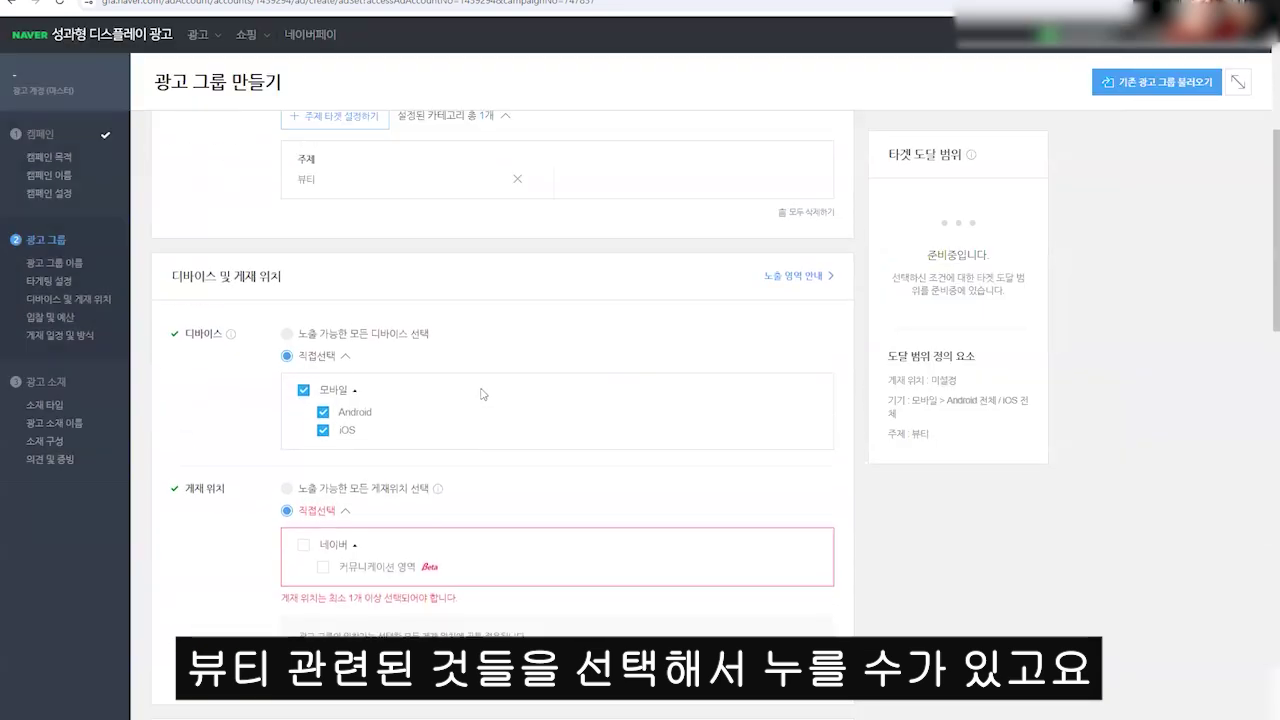
scroll(486, 391, "up", 2)
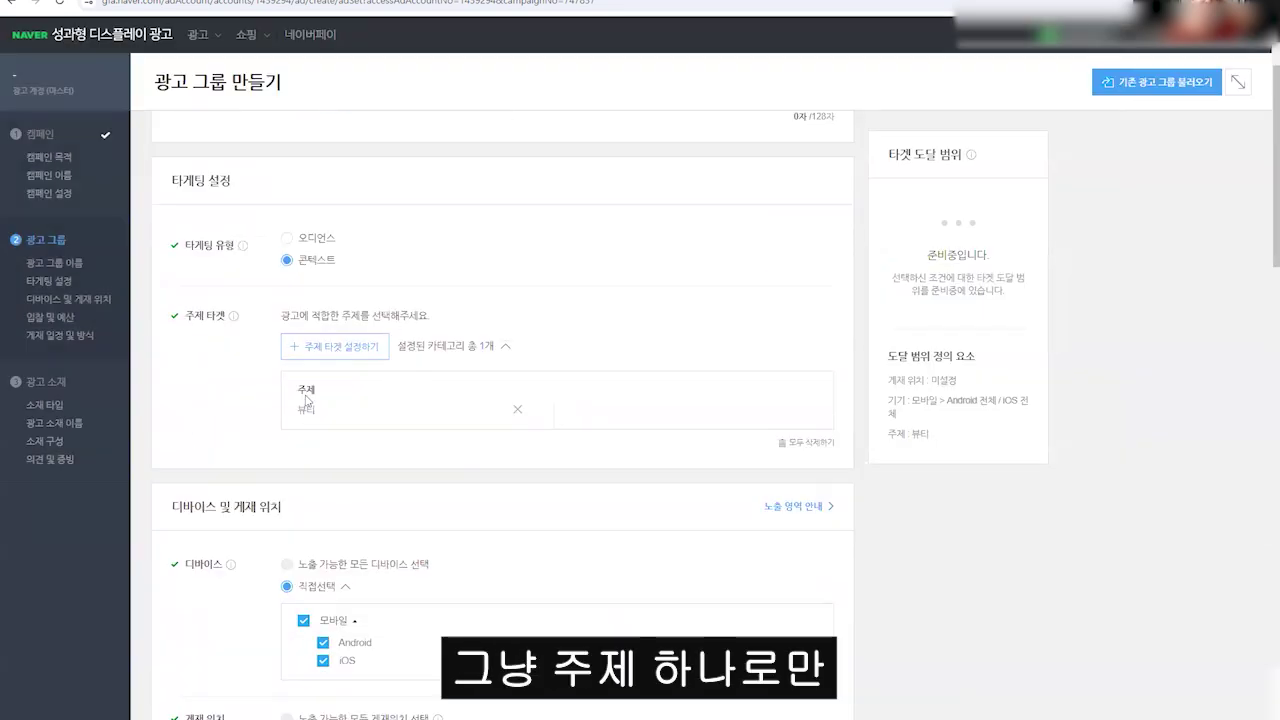
left_click_drag(327, 400, 272, 392)
left_click(258, 390)
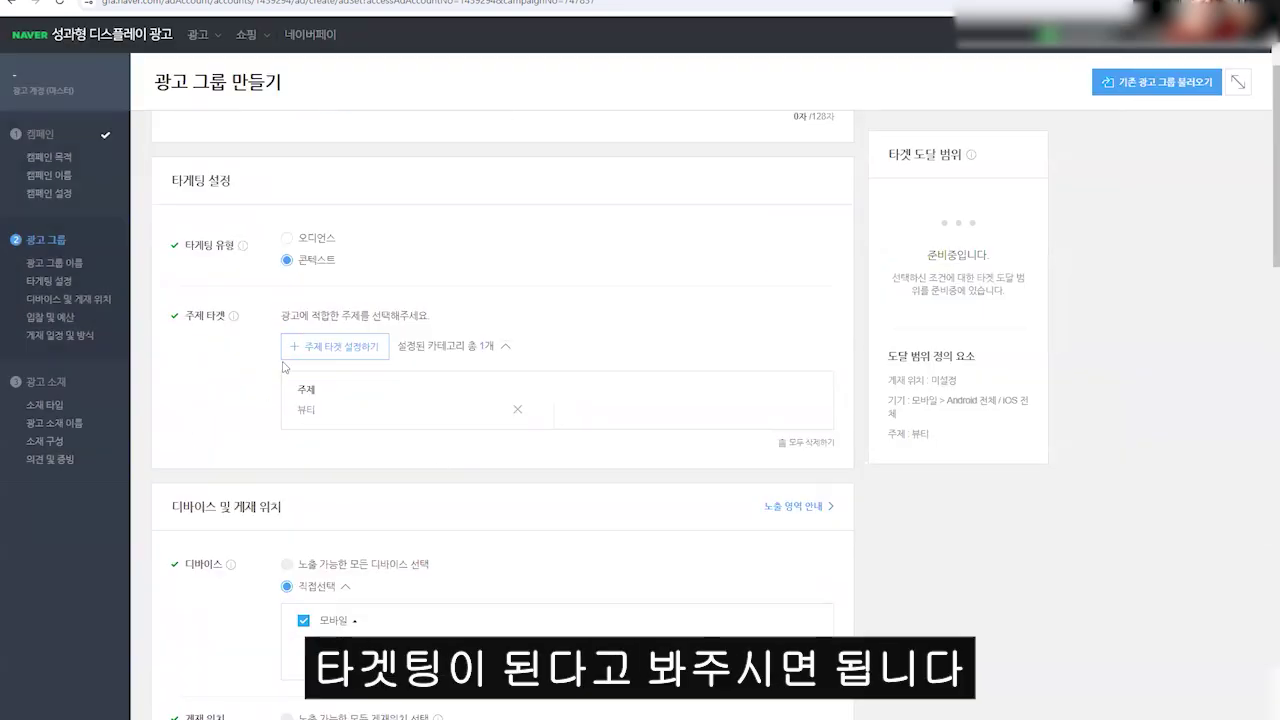
scroll(440, 425, "down", 3)
left_click(317, 518)
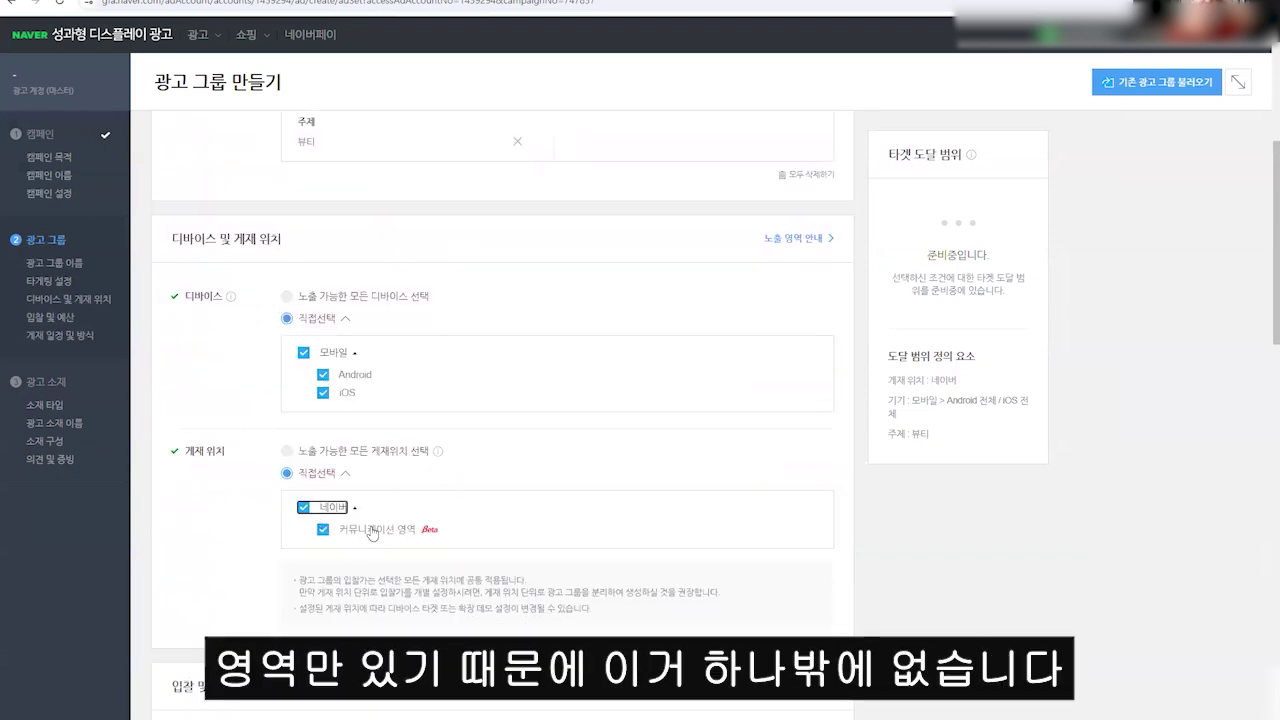
Change the targeting type to 오디언스 and look through the 웹사이트, 맞춤 and 유사 타겟 lists in 잠재고객 불러오기.
scroll(376, 530, "up", 4)
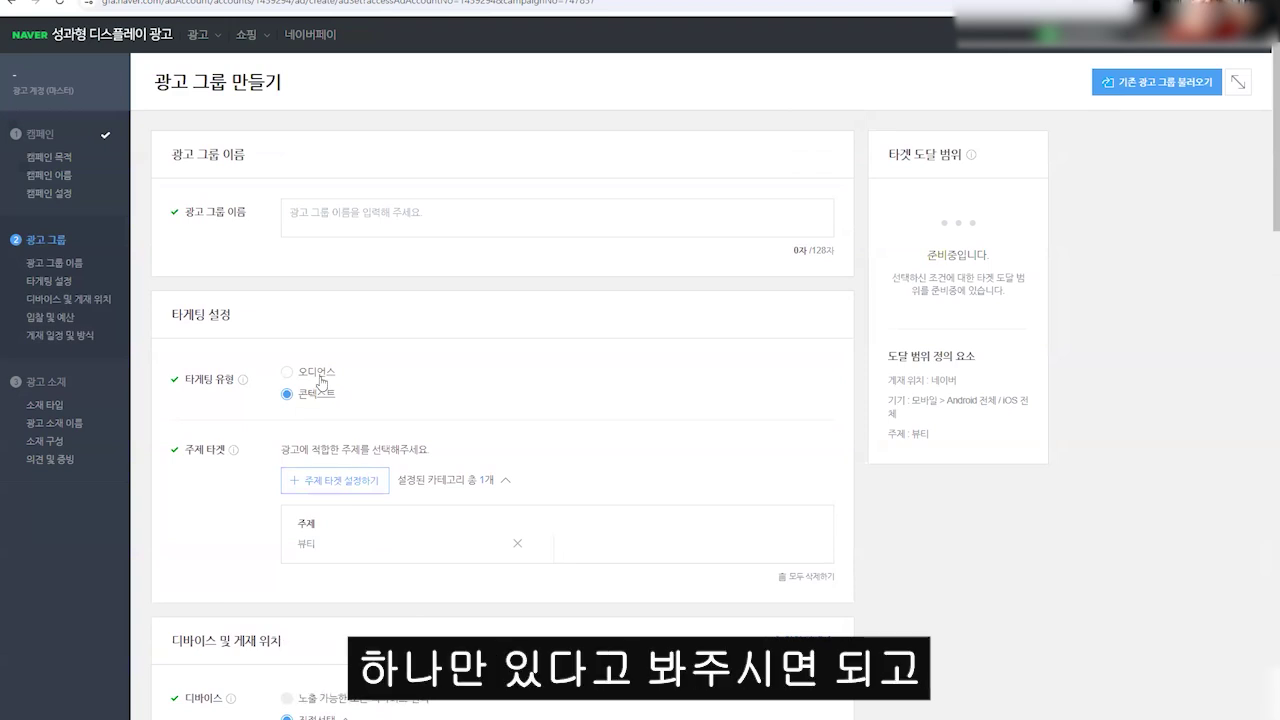
left_click(318, 372)
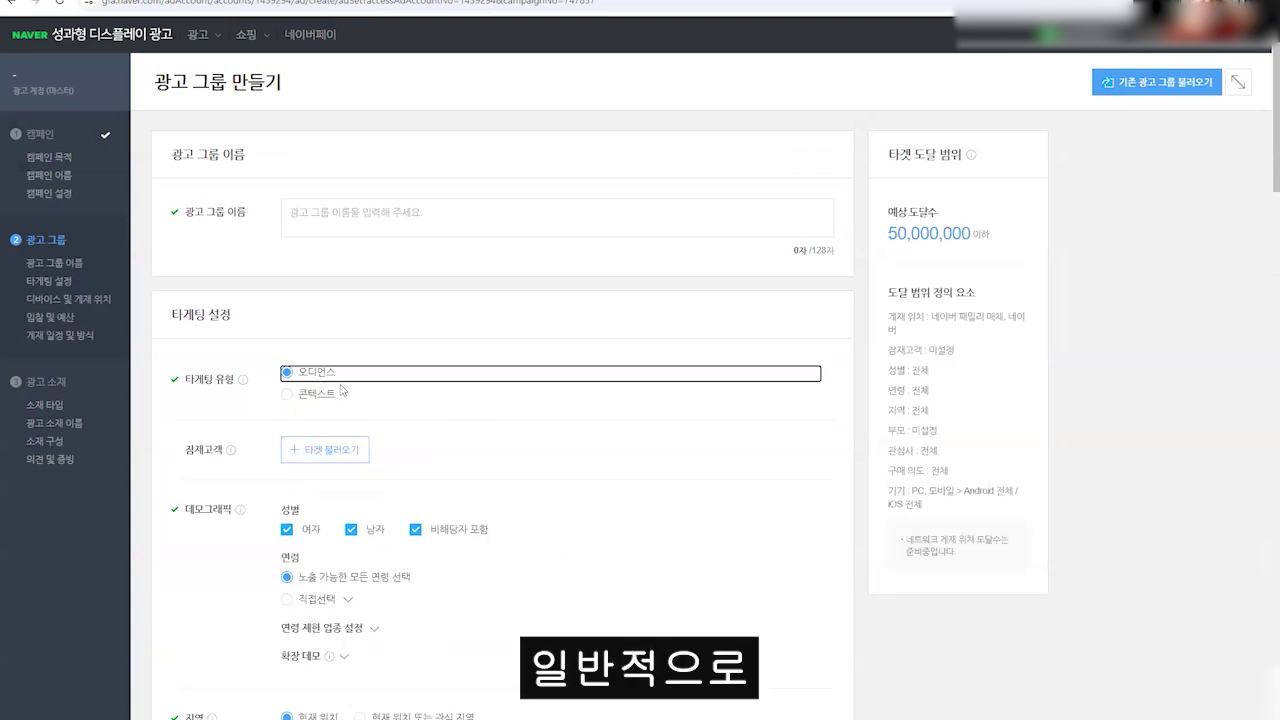
left_click(318, 456)
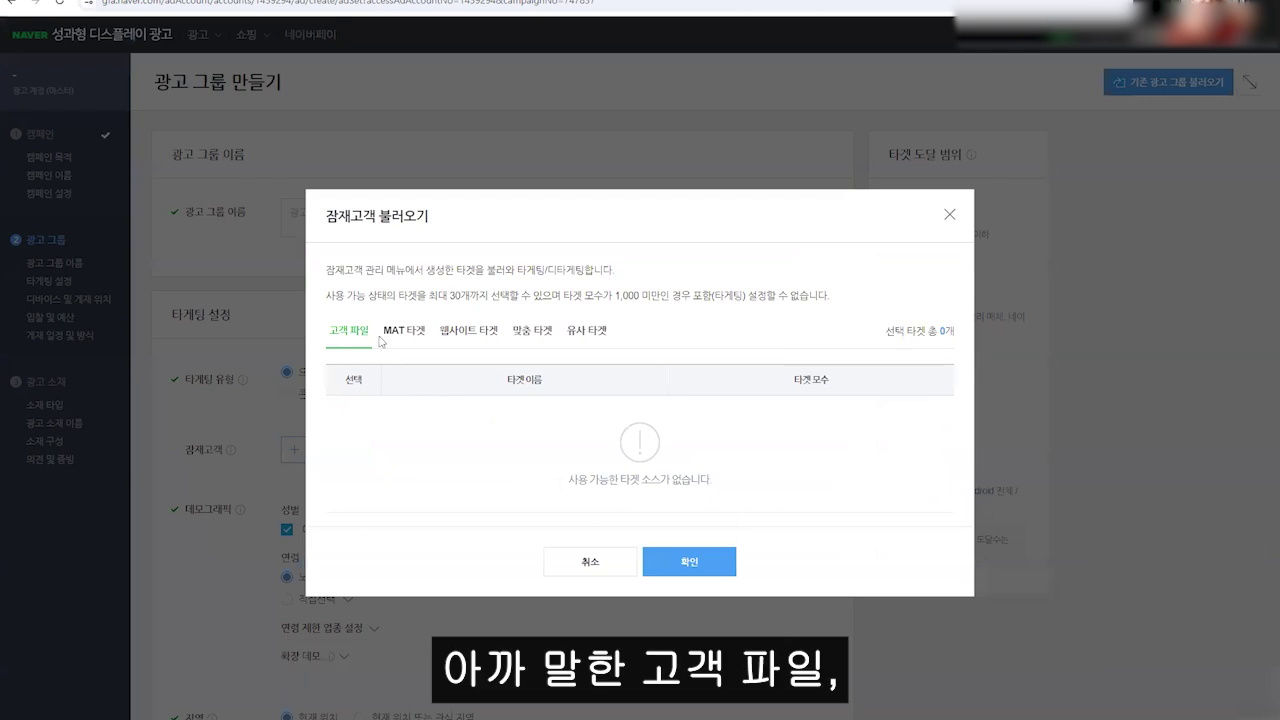
left_click(456, 335)
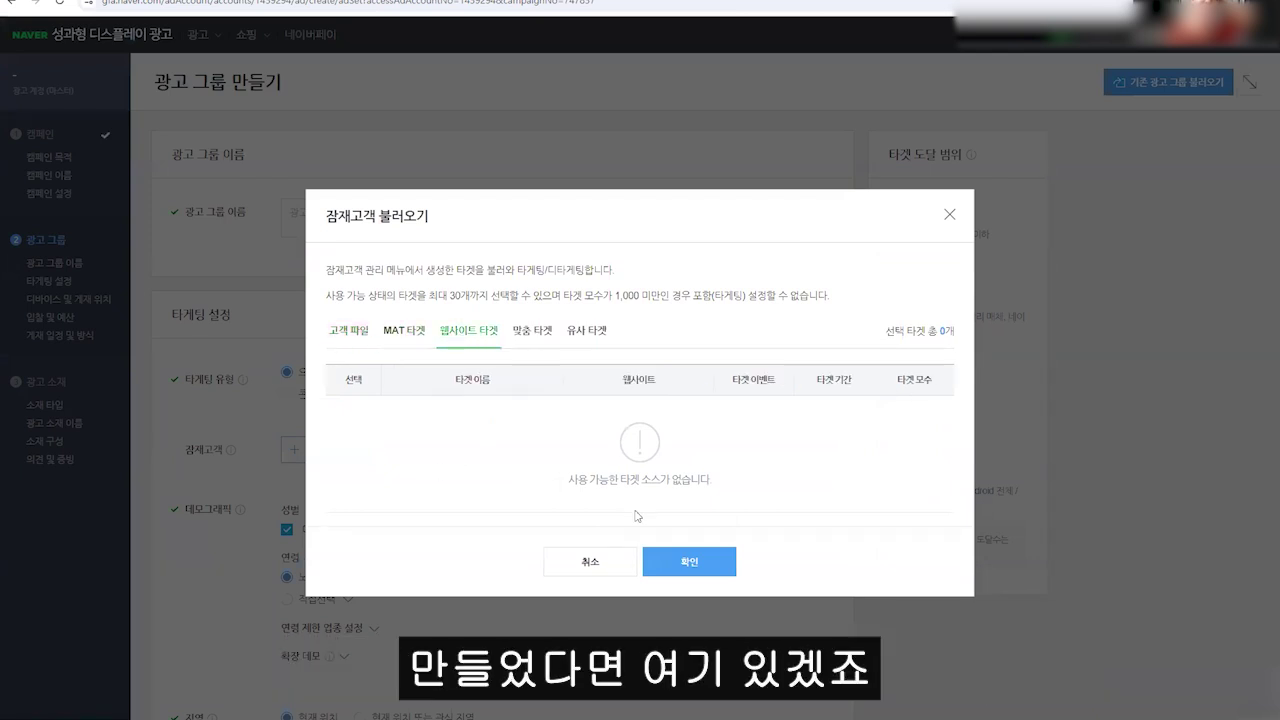
left_click(533, 338)
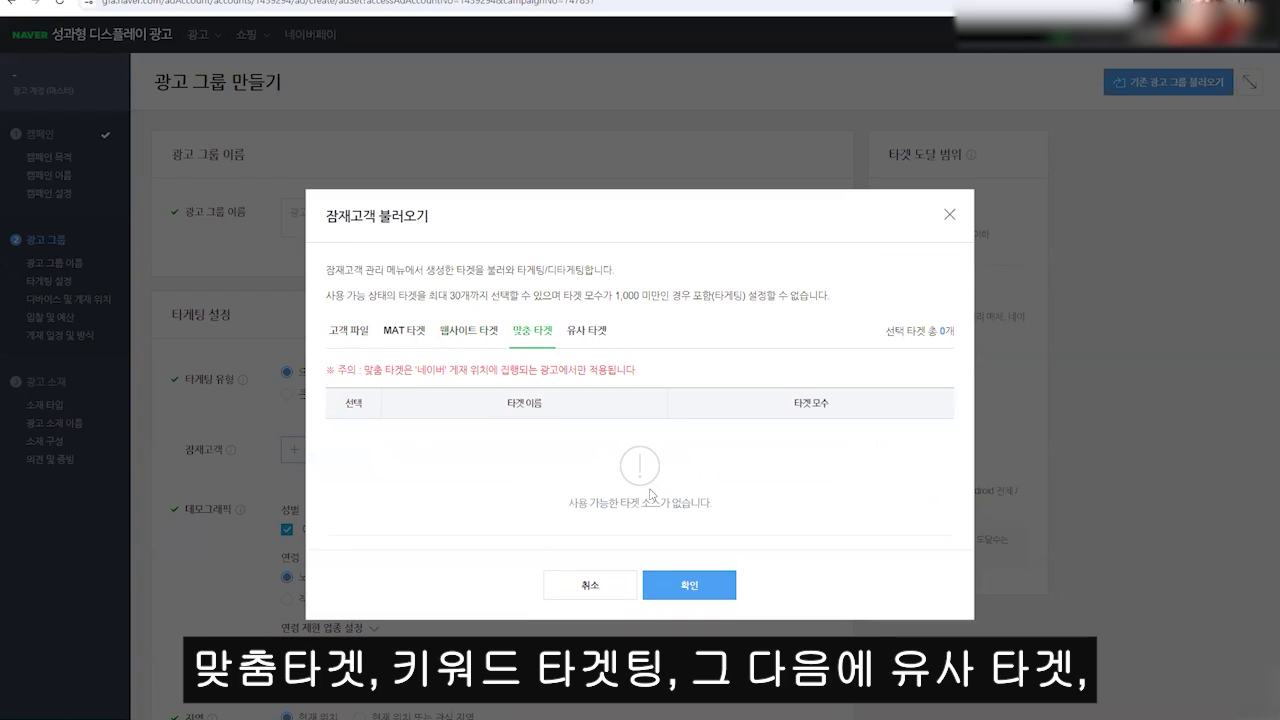
left_click(586, 333)
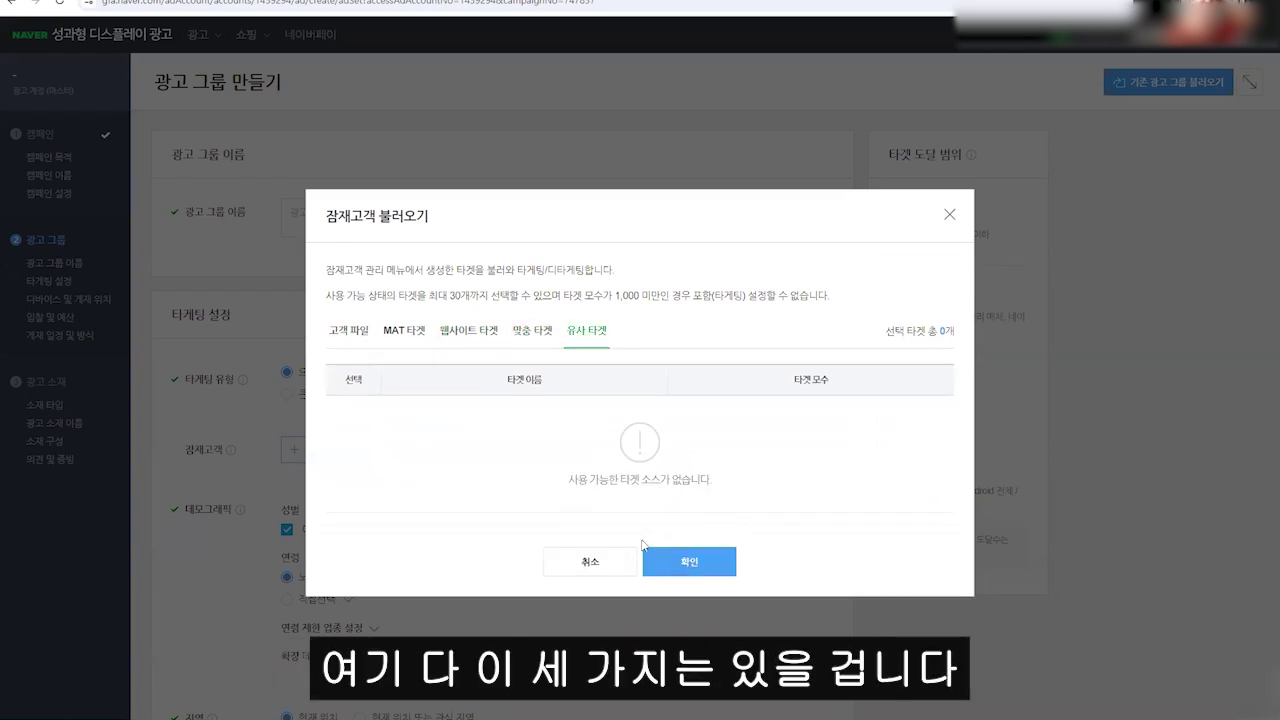
left_click(655, 553)
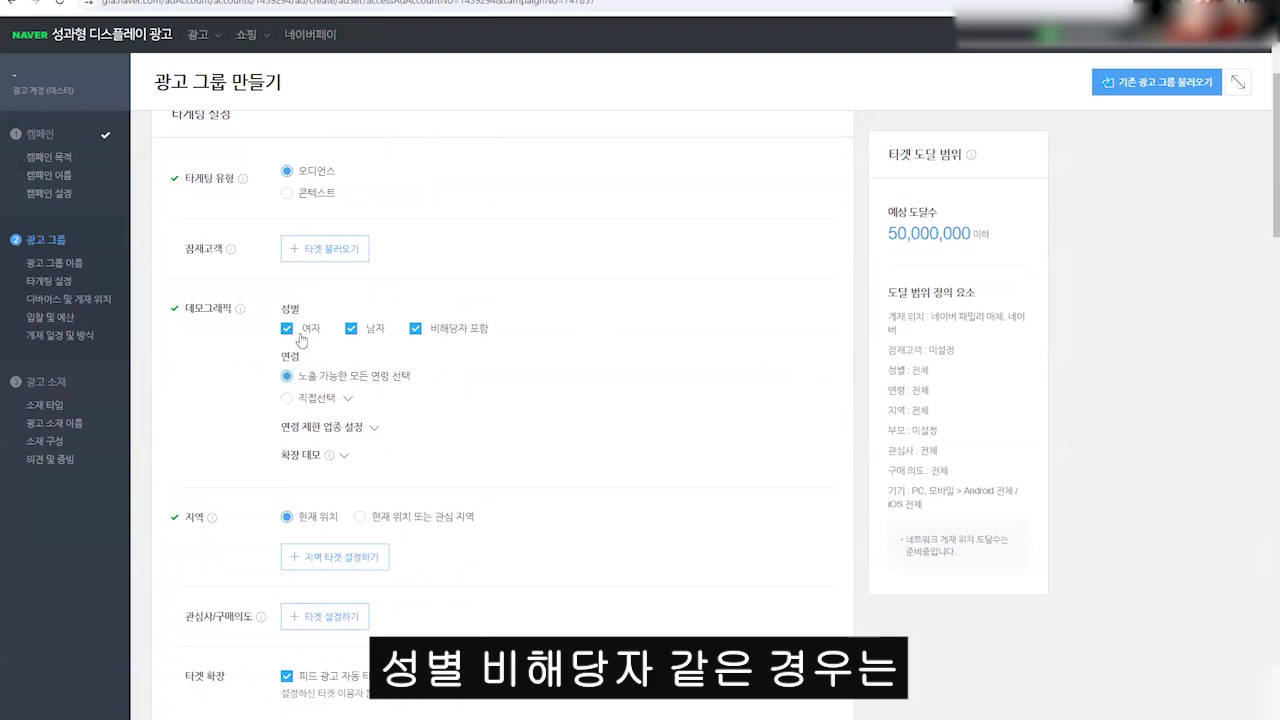
Exclude 비해당자 from the gender targeting and switch the age targeting to 직접선택.
left_click(433, 331)
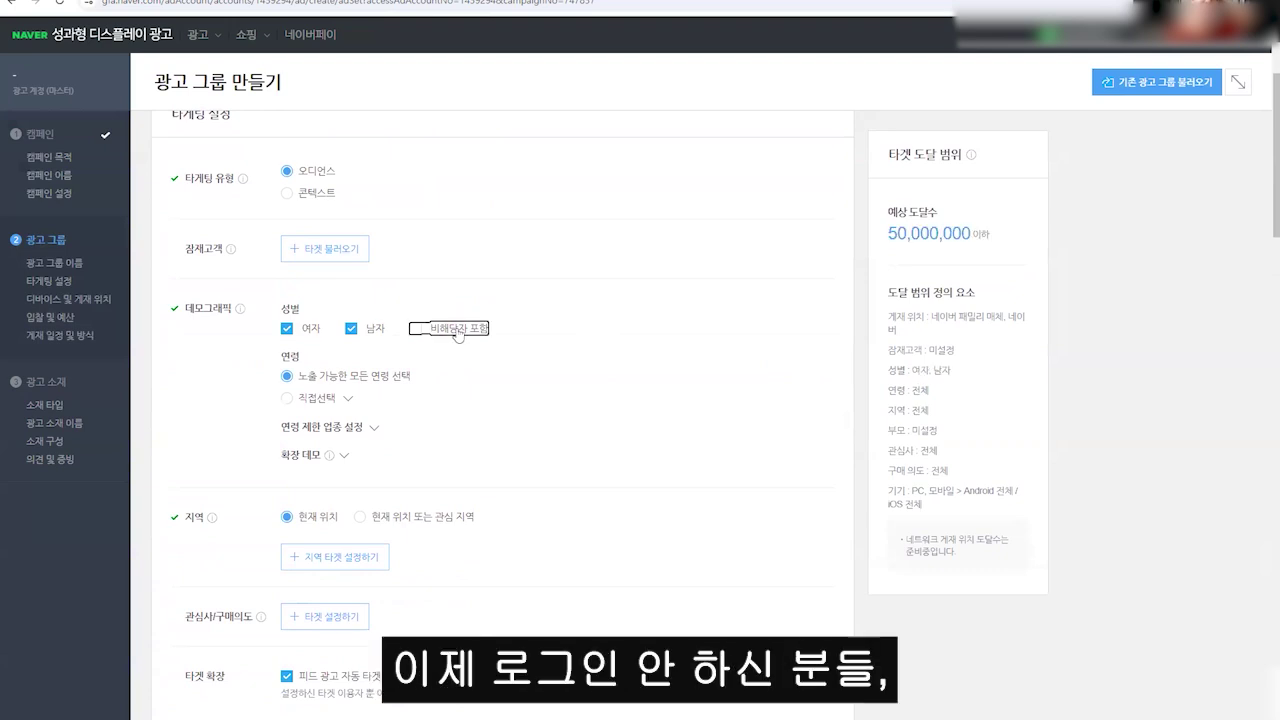
left_click(308, 398)
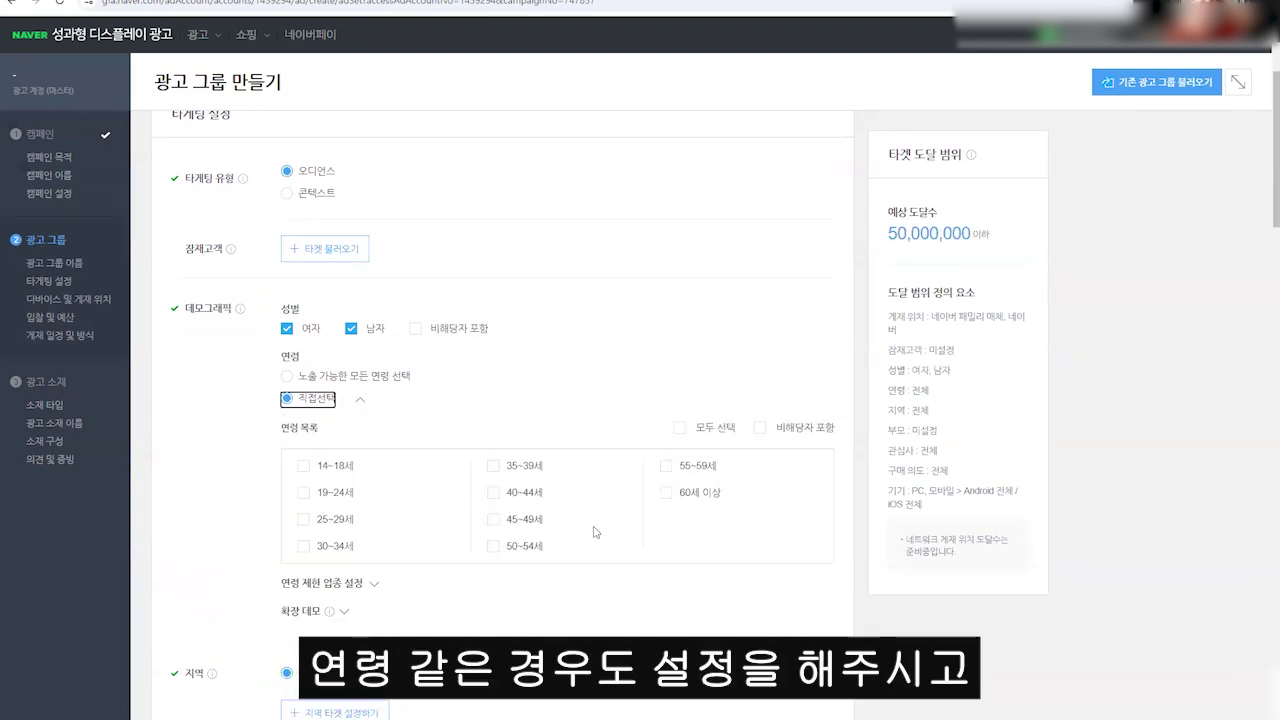
Expand 연령 제한 업종 설정 and read the 성인타겟팅 notice about industries limited to ages 19 and over.
scroll(595, 532, "down", 3)
left_click(368, 450)
scroll(355, 430, "down", 1)
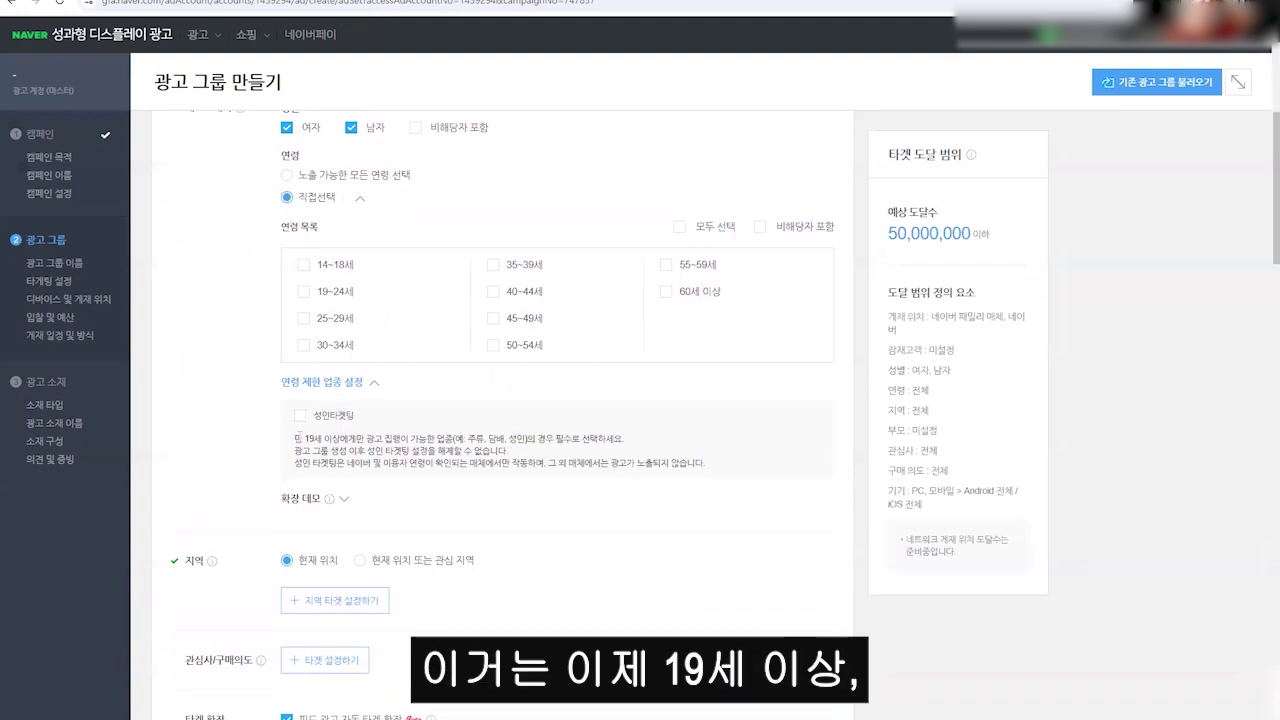
left_click_drag(298, 436, 424, 437)
left_click(428, 437)
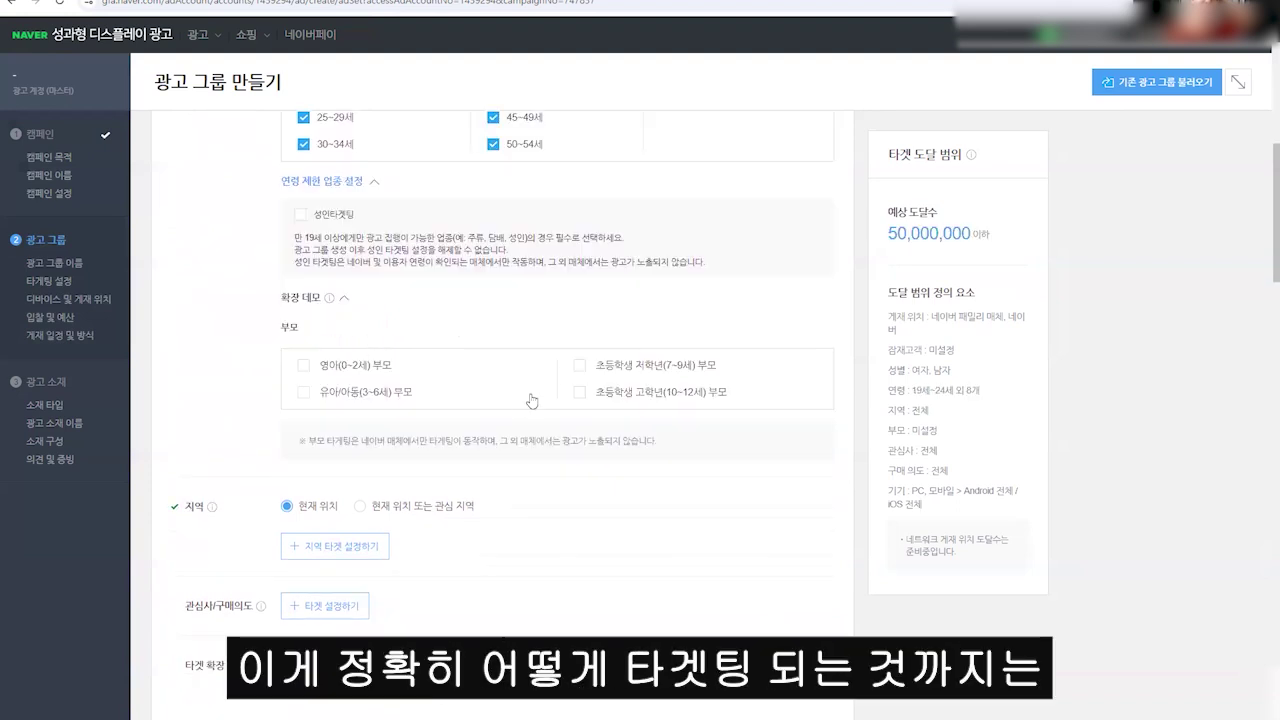
Try selecting all four 부모 groups under 확장 데모, clear them again, and read the note on parent targeting media.
left_click(615, 370)
left_click(614, 392)
left_click(355, 365)
left_click(367, 395)
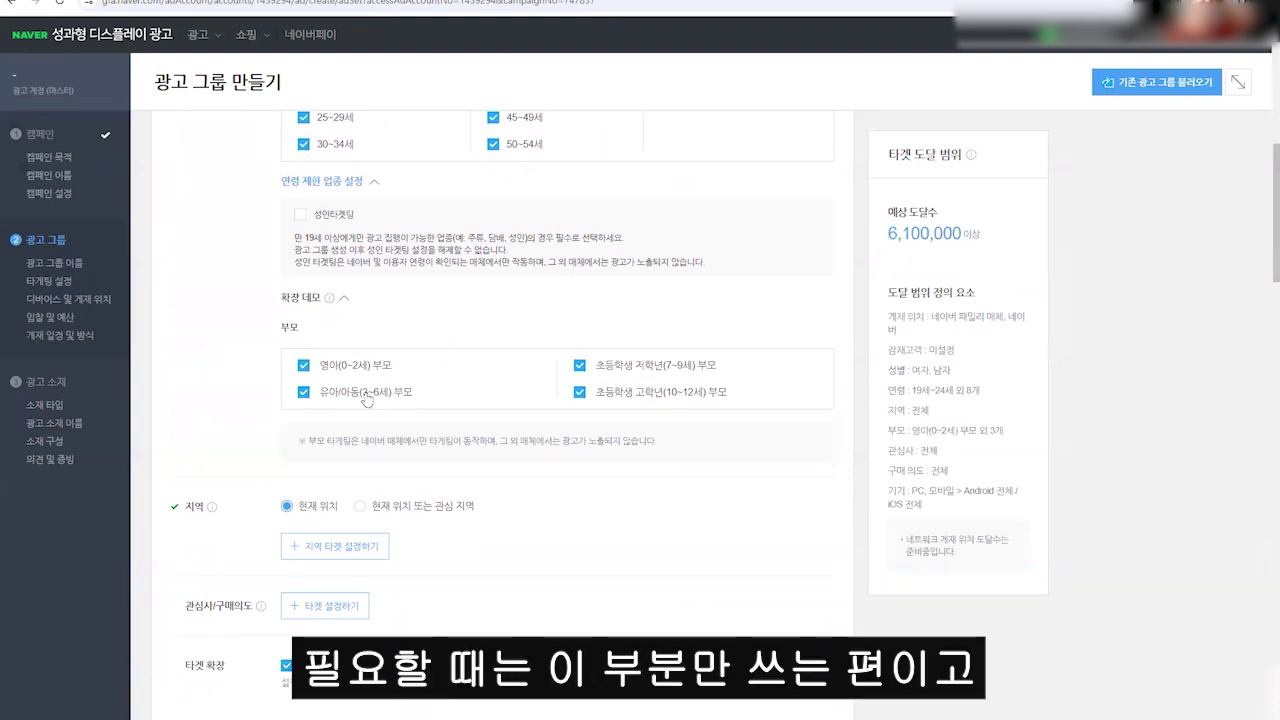
left_click(367, 393)
left_click(362, 366)
left_click(592, 368)
left_click(588, 393)
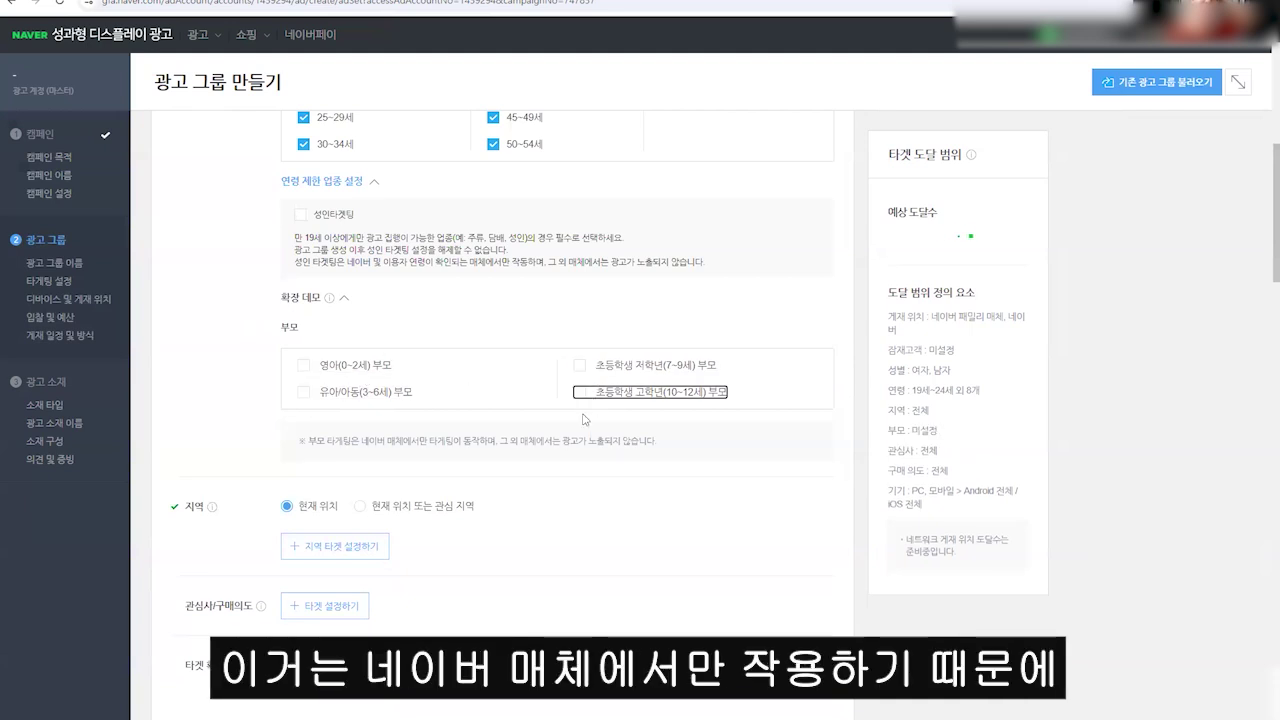
left_click_drag(376, 441, 420, 441)
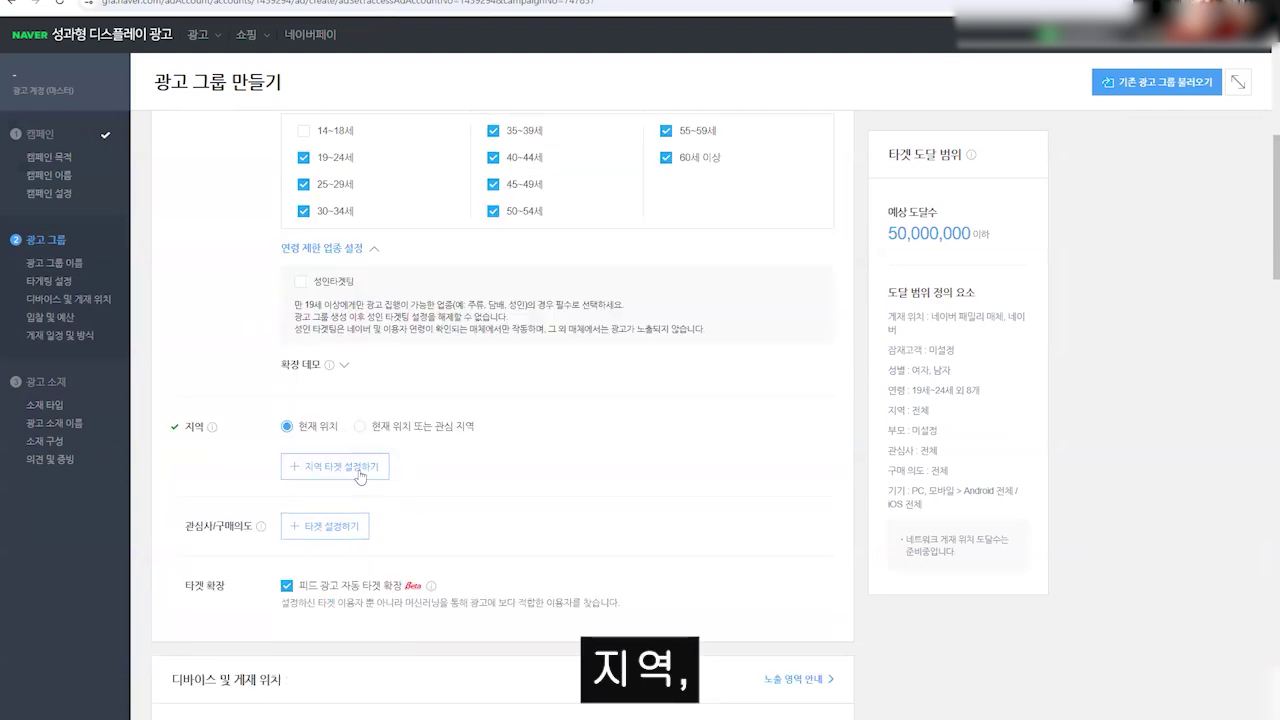
Browse the 지역 타겟 categories down to the districts of 대구광역시 and cancel without choosing a region.
left_click(360, 472)
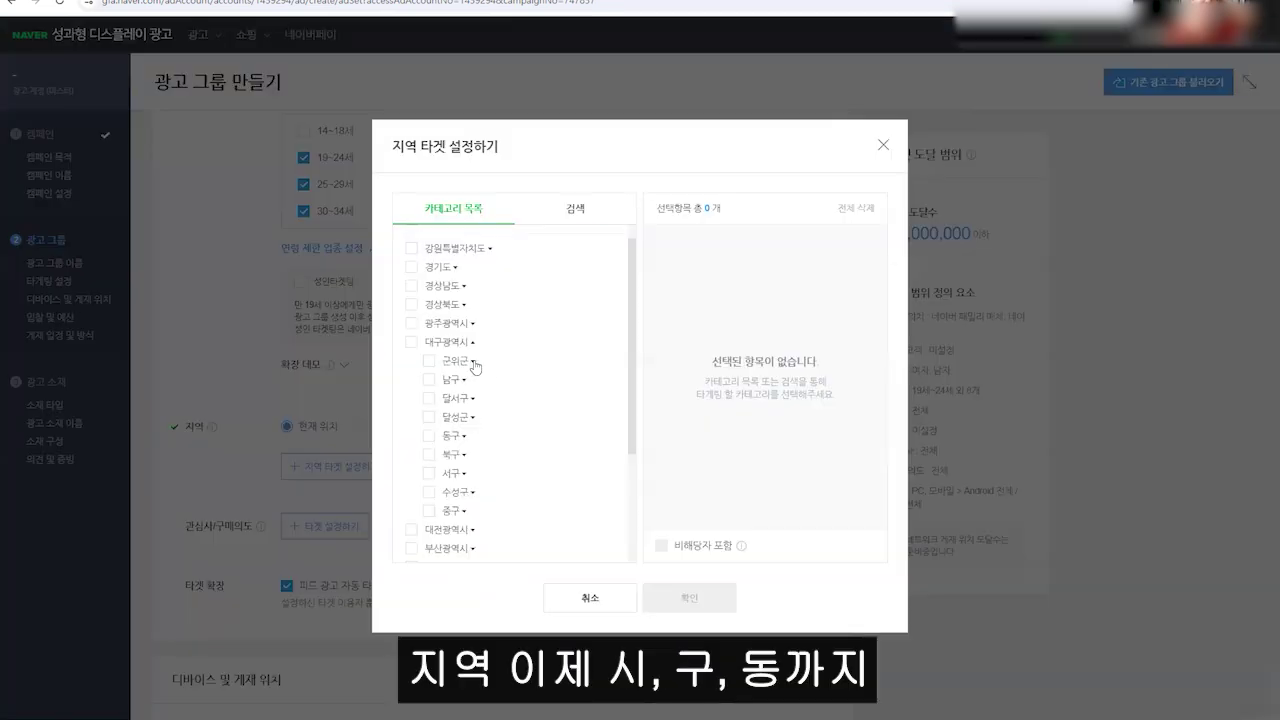
scroll(476, 368, "up", 1)
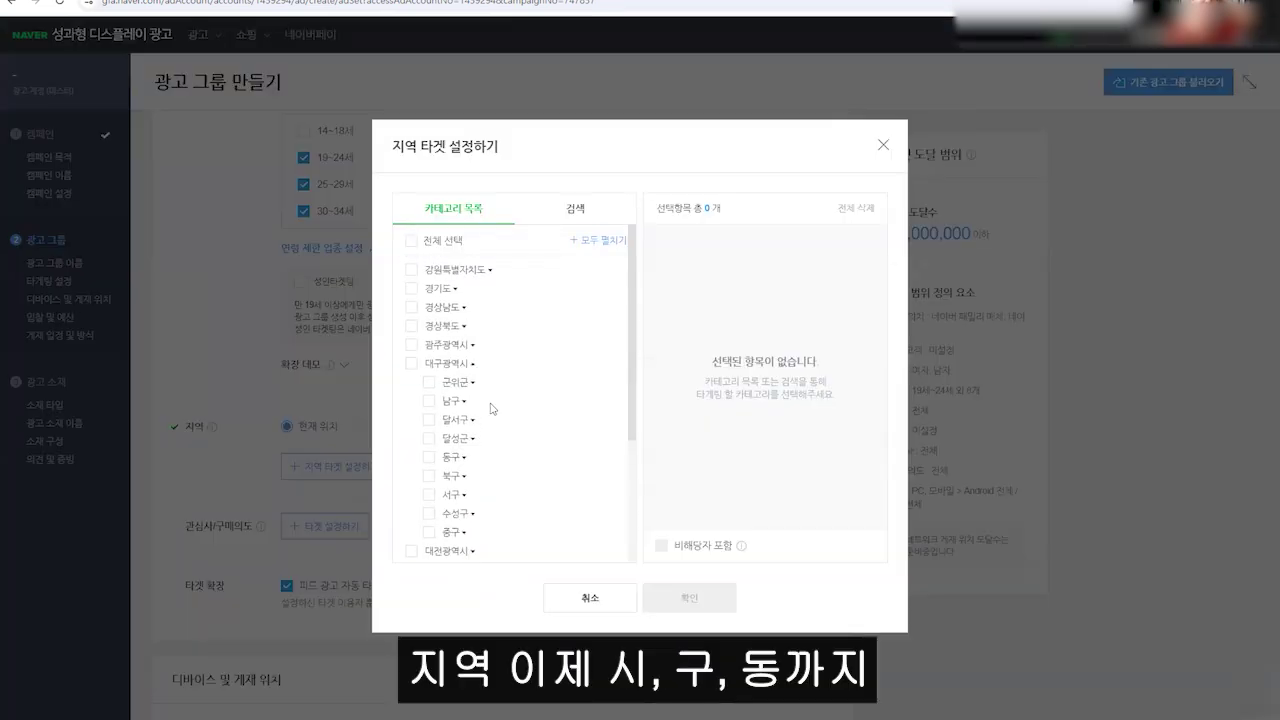
left_click(473, 384)
left_click(474, 386)
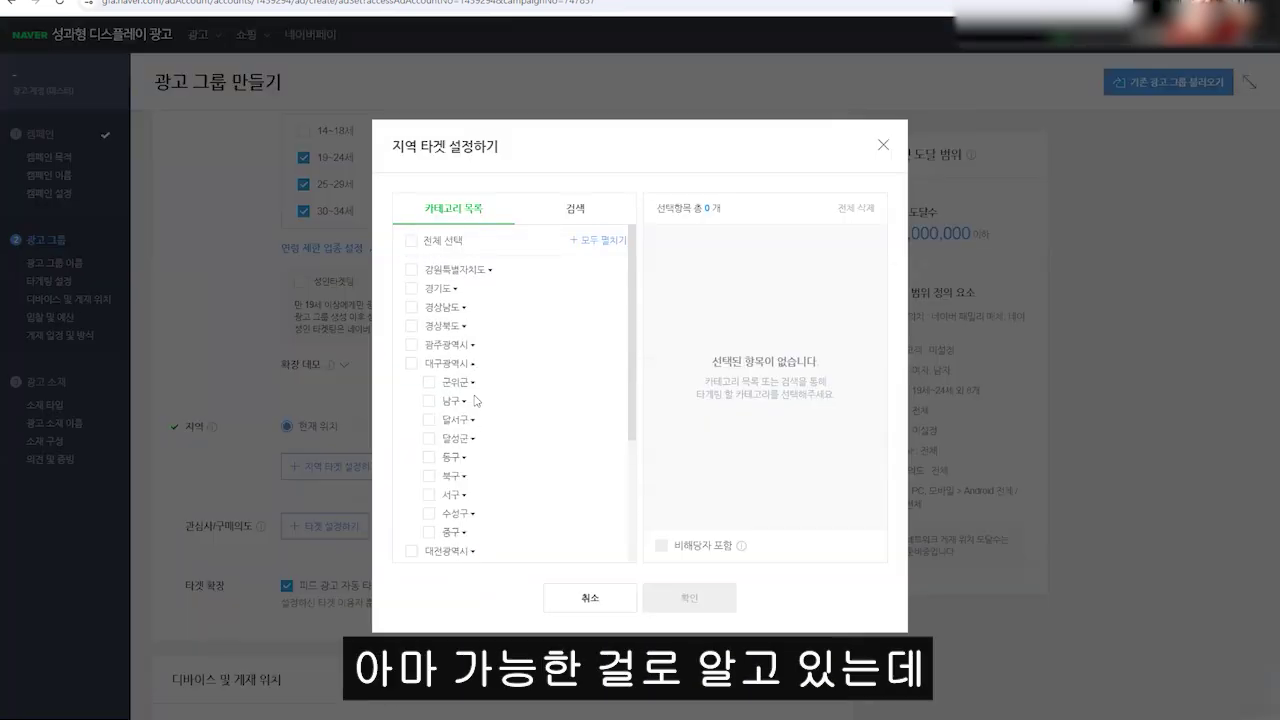
left_click(466, 404)
scroll(428, 365, "down", 2)
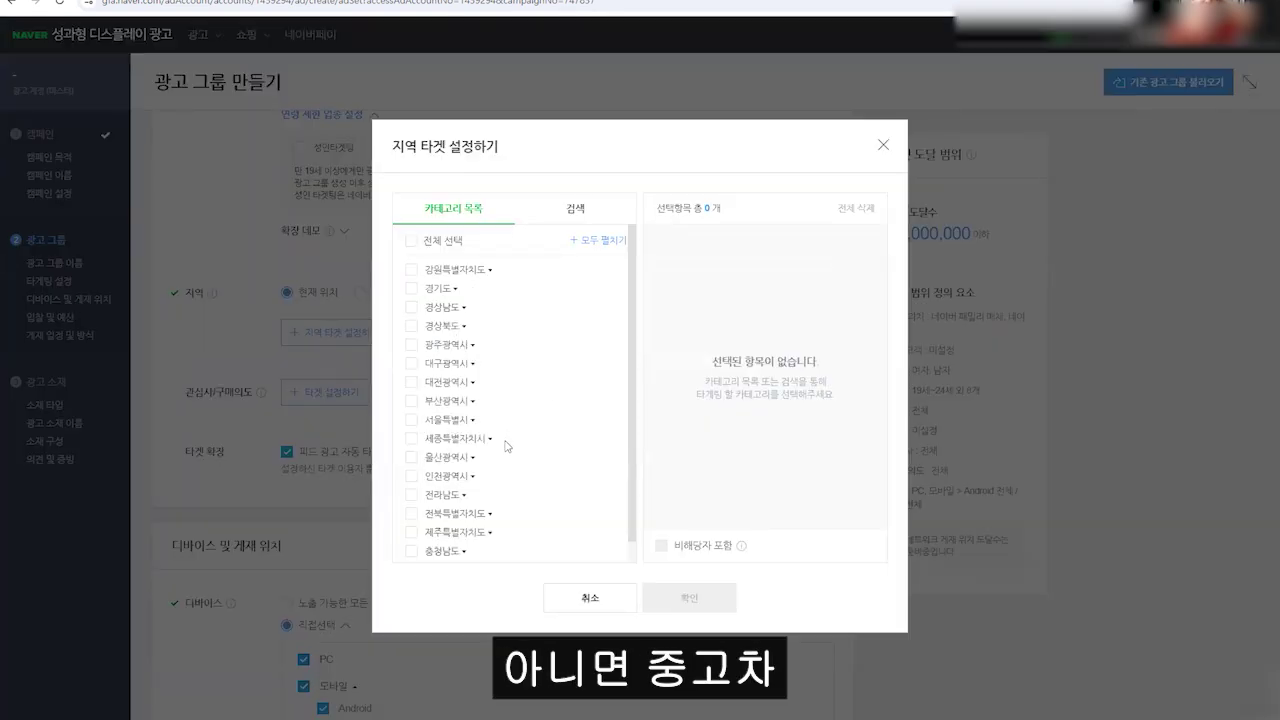
left_click(570, 600)
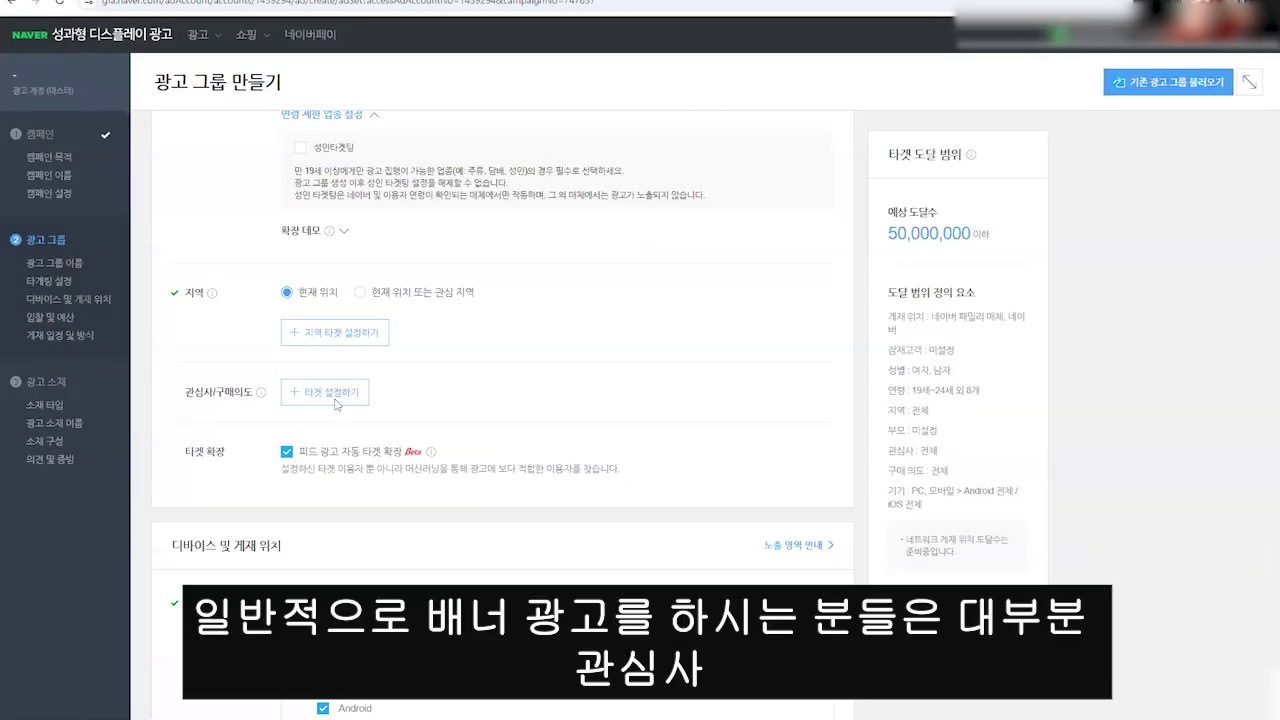
Open the 관심사/구매의도 target settings and examine the fully expanded 관심사 categories and the 구매 의도 list.
left_click(333, 396)
left_click(484, 262)
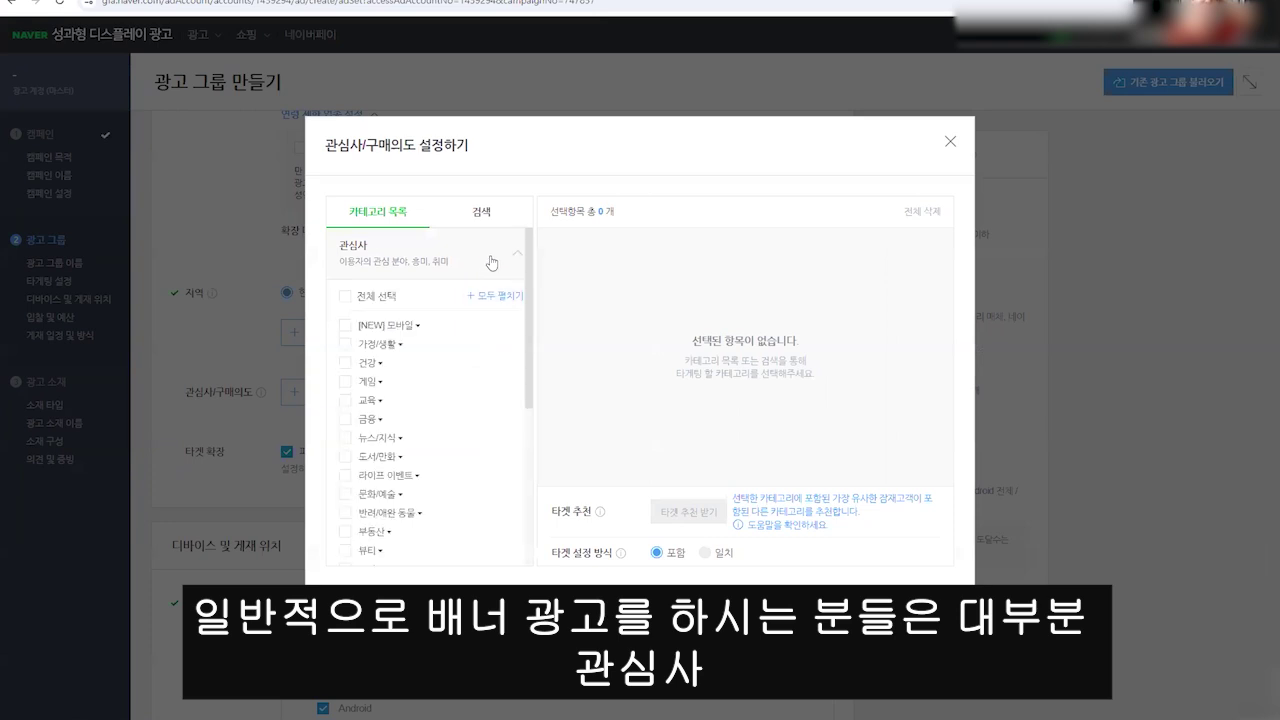
scroll(457, 377, "down", 5)
scroll(460, 432, "down", 5)
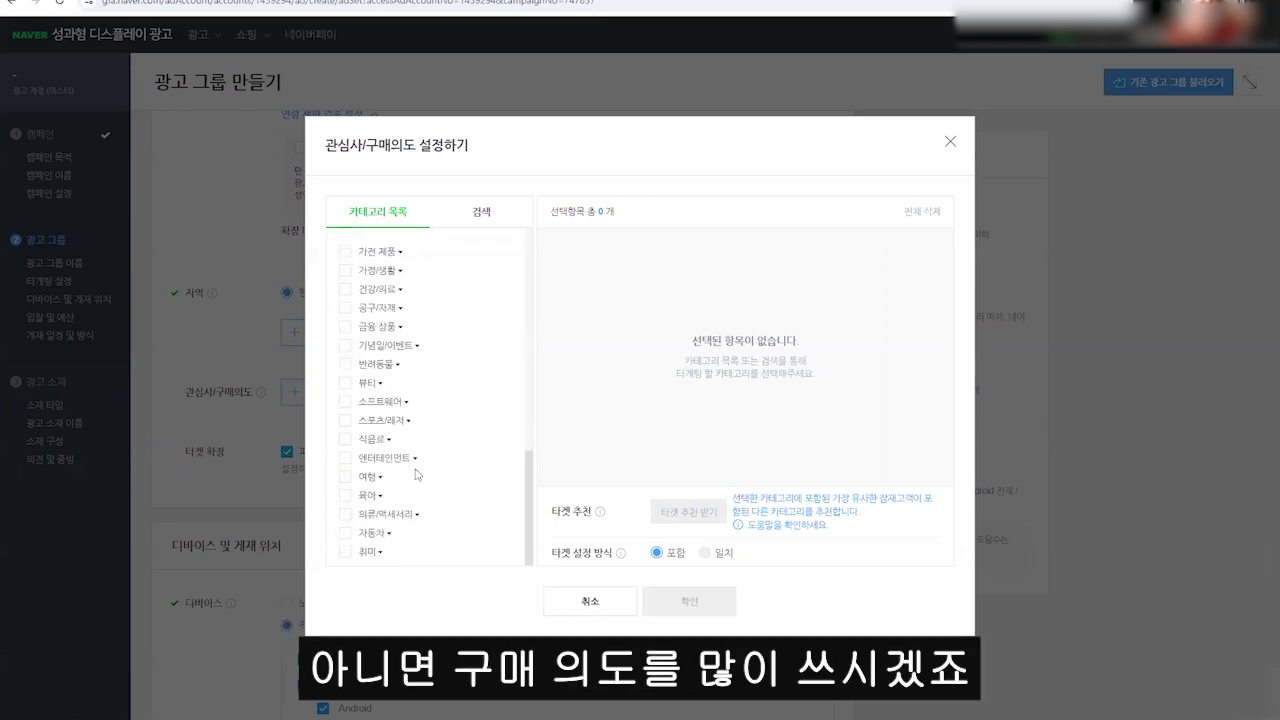
scroll(470, 400, "up", 10)
left_click(500, 297)
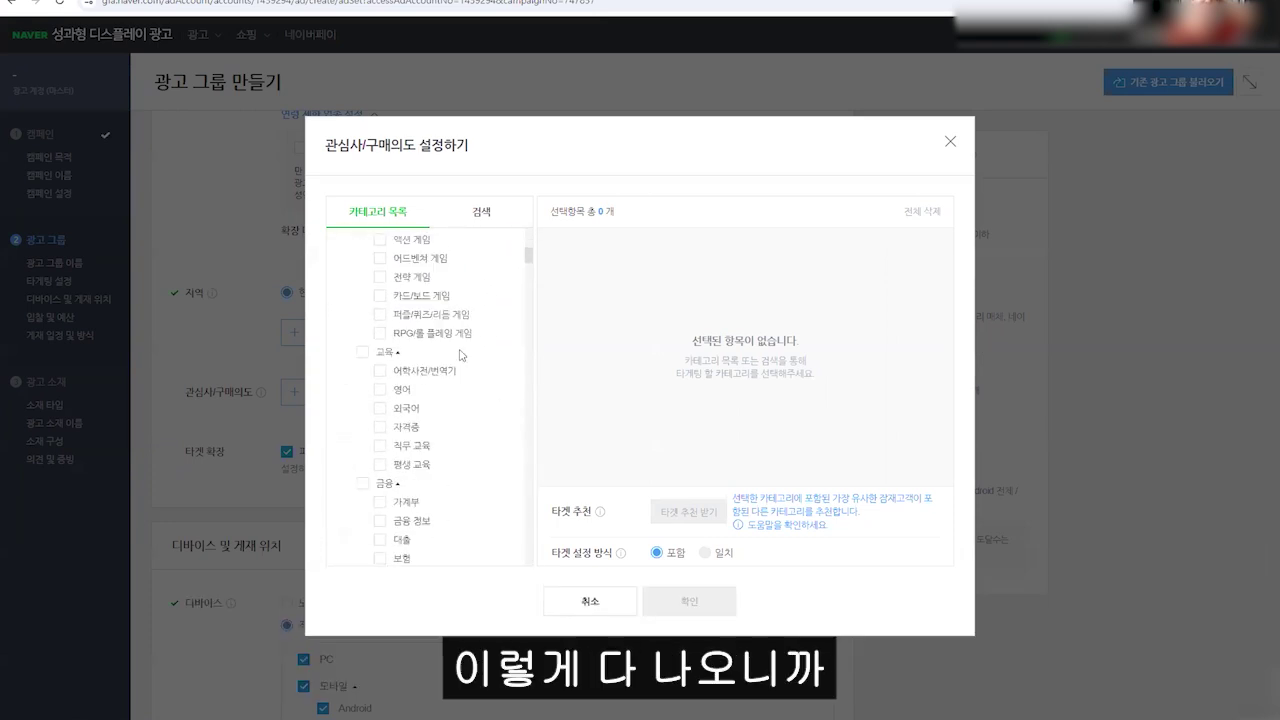
scroll(480, 345, "down", 10)
scroll(464, 350, "down", 10)
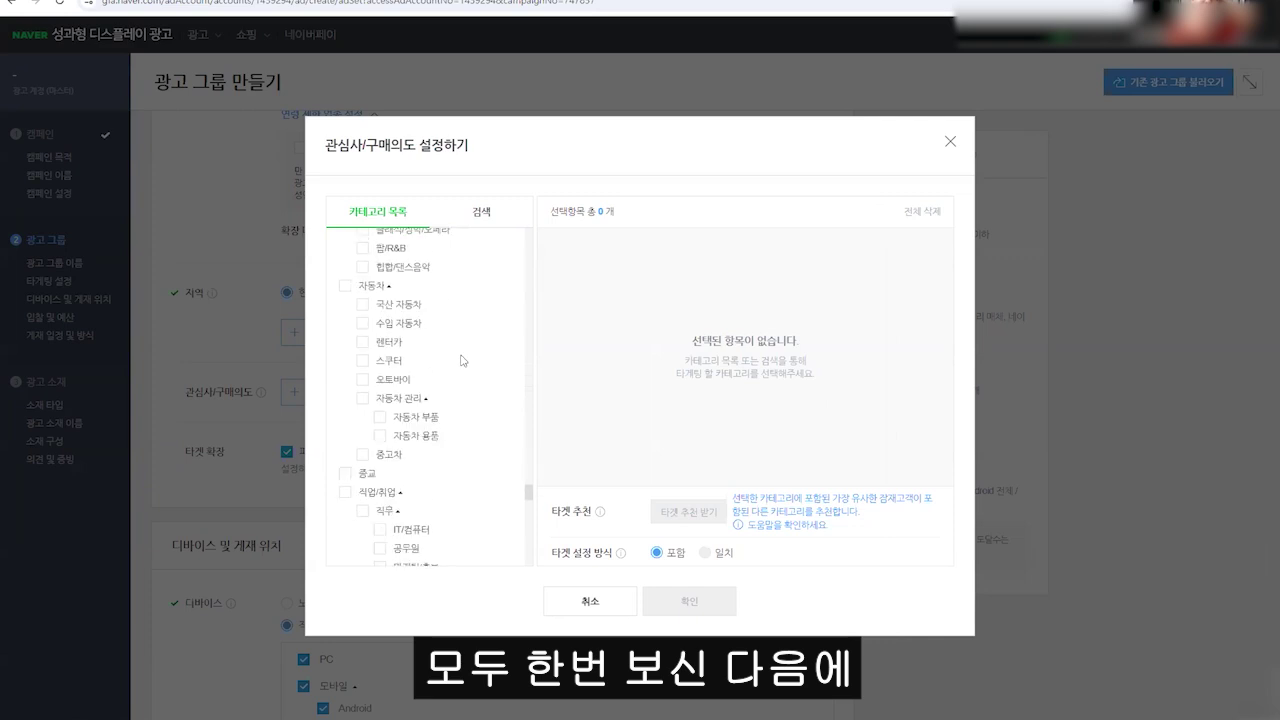
scroll(462, 360, "up", 5)
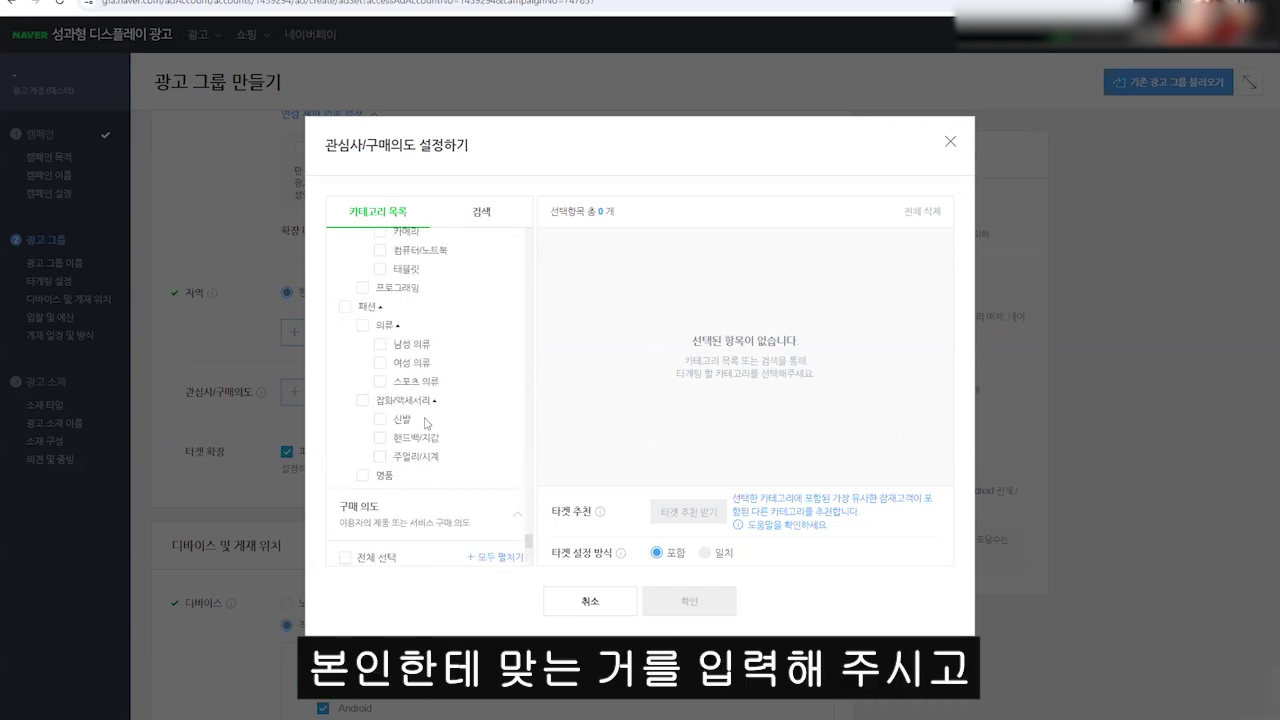
Search the interest and purchase intent categories for 화장품, and return to the 구매 의도 section of the category list.
left_click(474, 226)
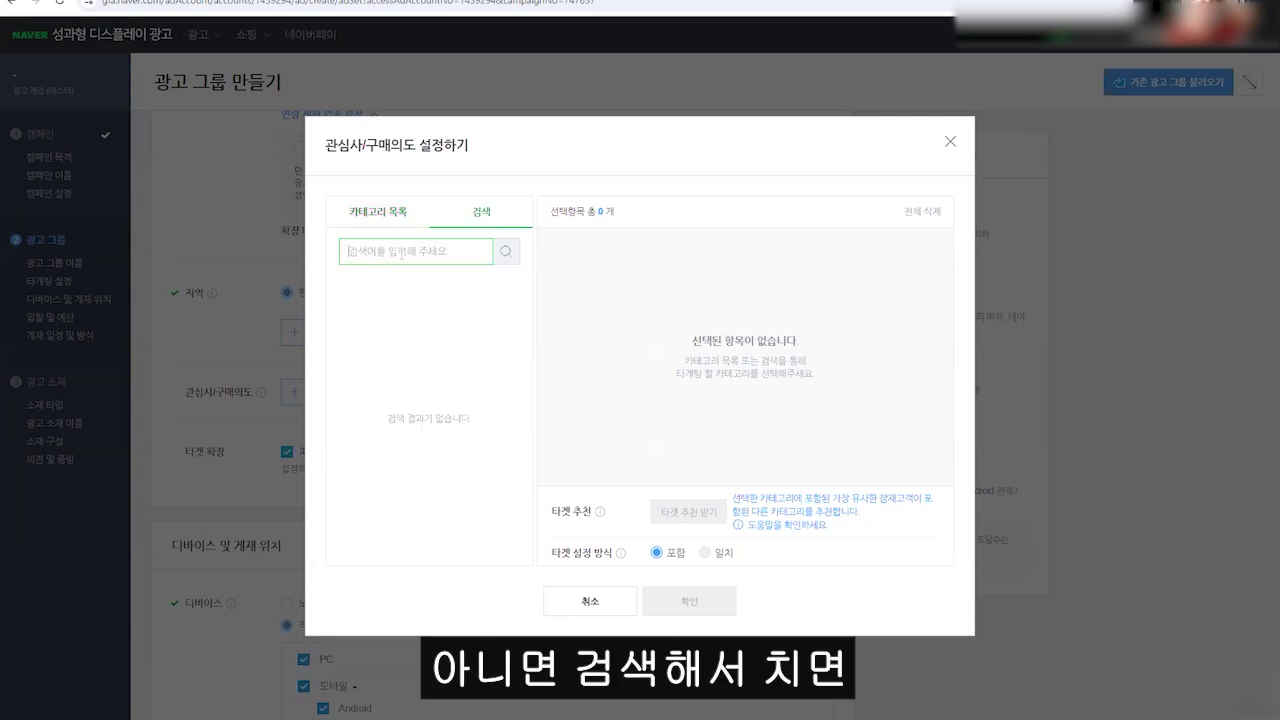
type("화장품")
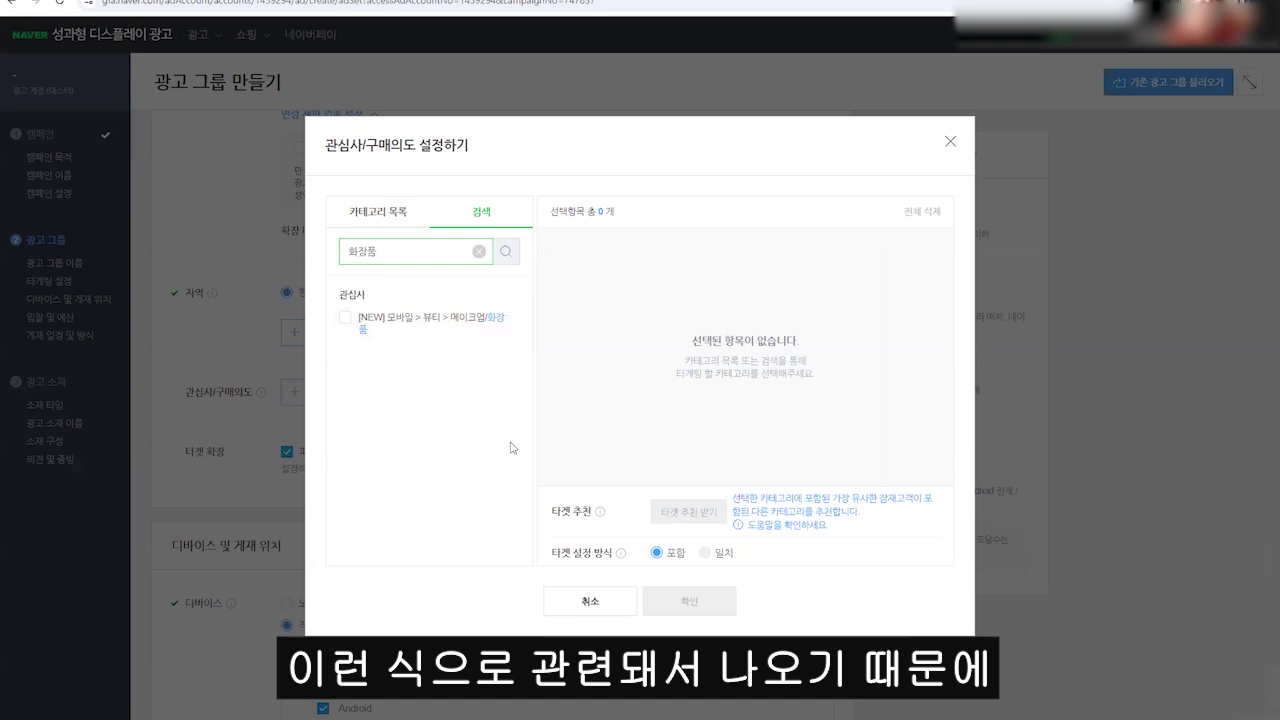
left_click(378, 211)
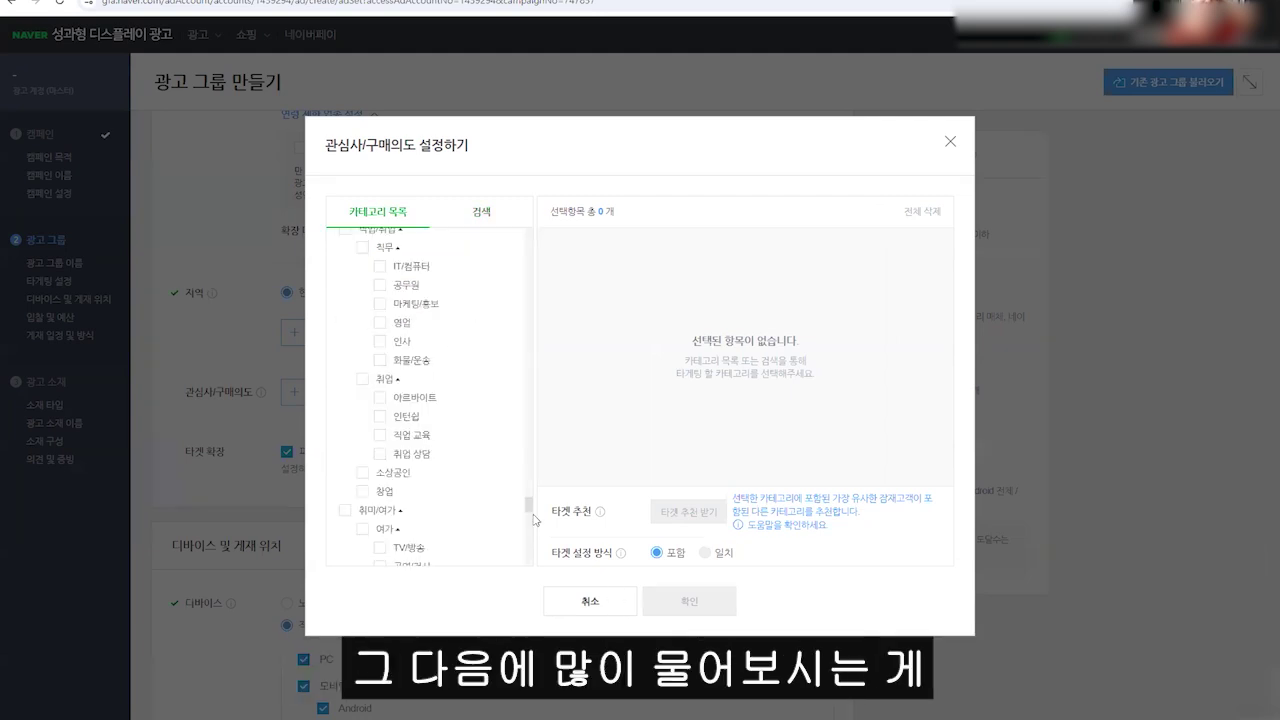
left_click_drag(531, 514, 531, 228)
scroll(492, 286, "down", 10)
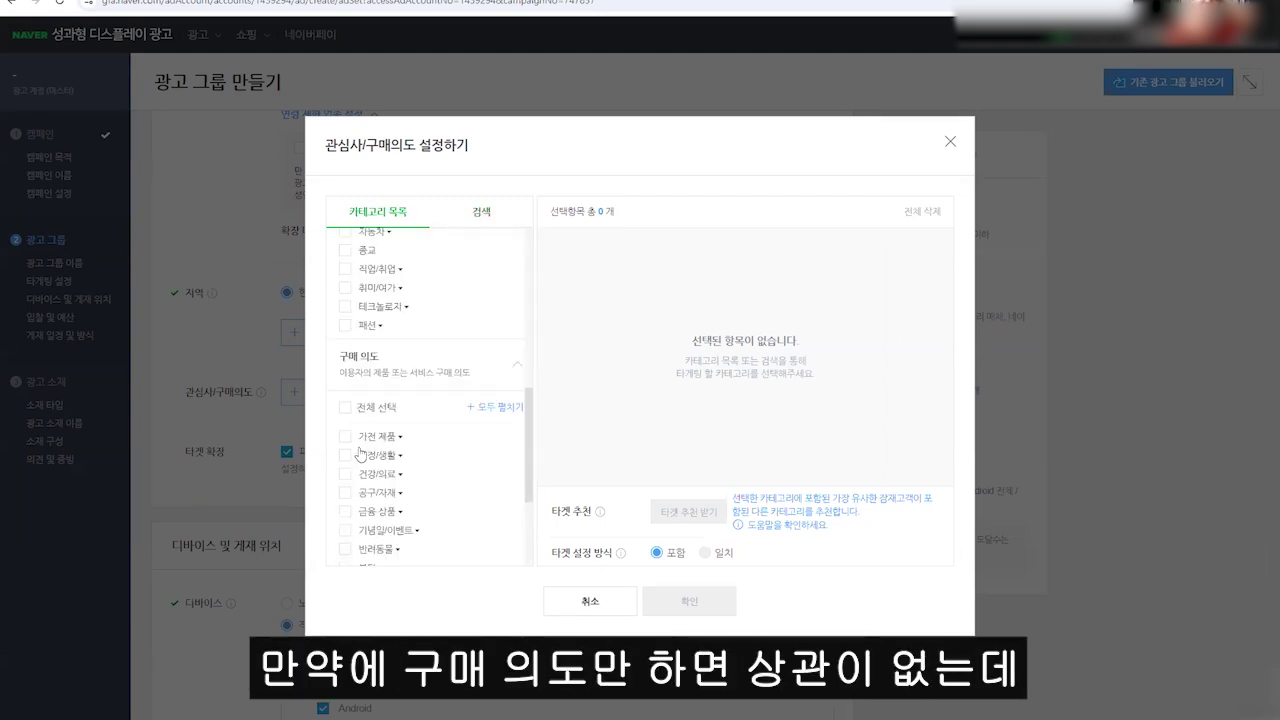
Select 테크놀로지 under 관심사 and 가전 제품, 가정/생활 and 건강/의료 under 구매 의도, and apply them with 포함.
left_click(345, 436)
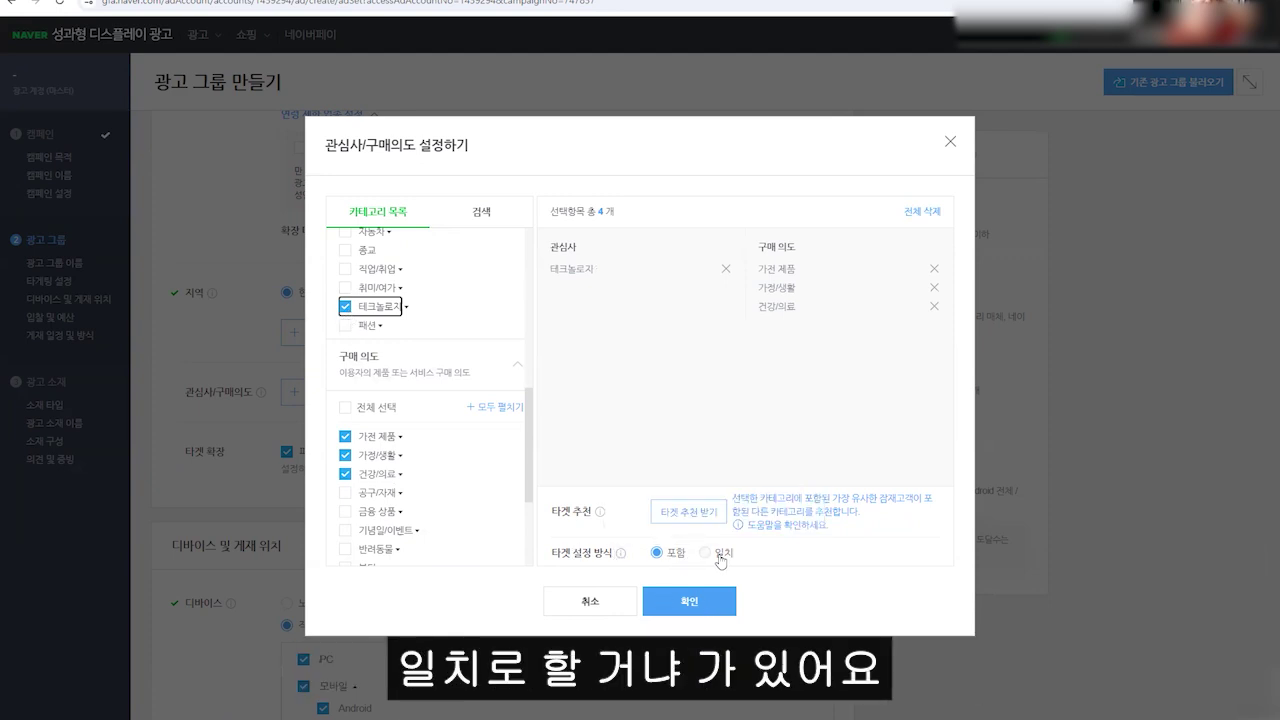
mouse_move(625, 560)
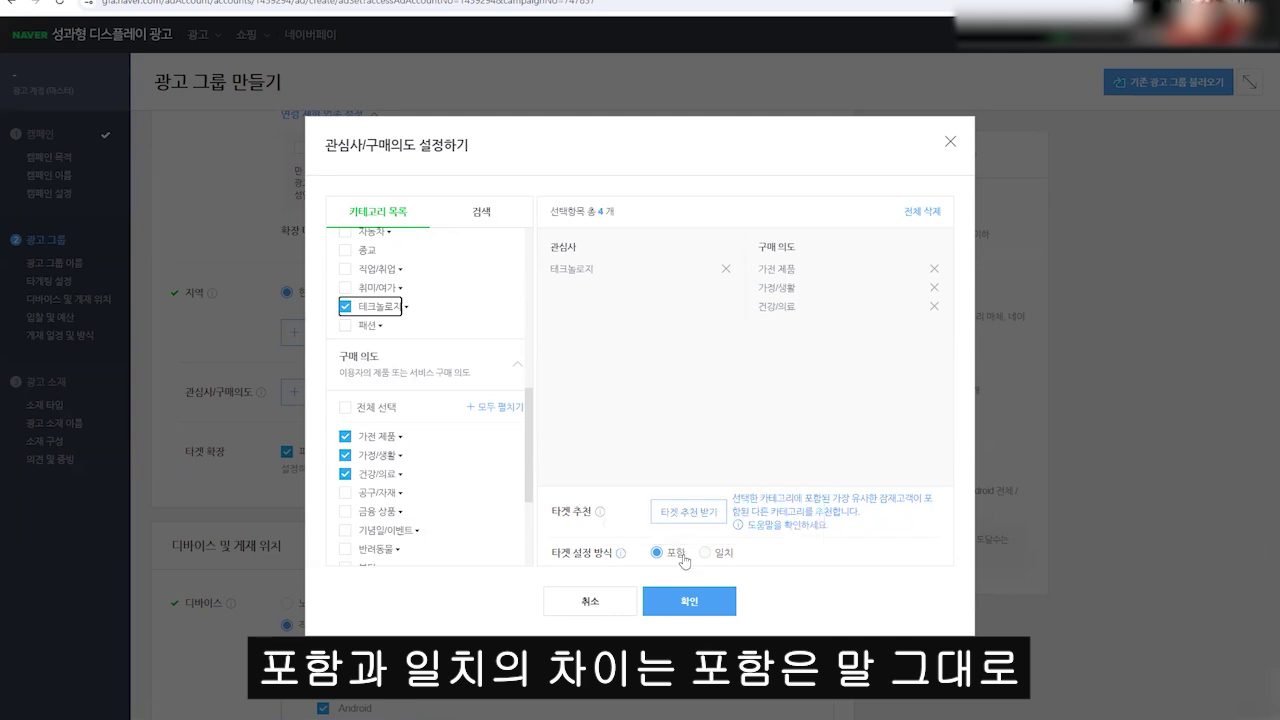
left_click(689, 601)
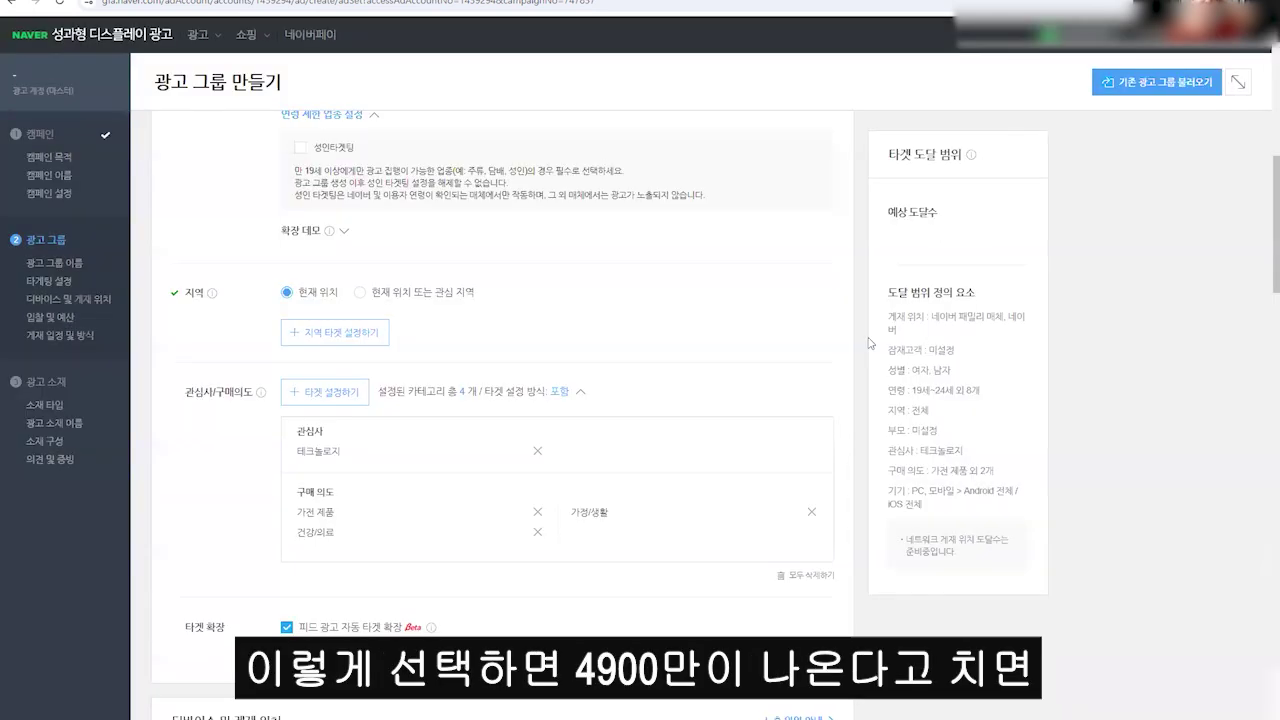
Change the 타겟 설정 방식 for the chosen categories to 일치, apply it, and try the target recommendation for them.
left_click(326, 392)
left_click(704, 562)
left_click(700, 608)
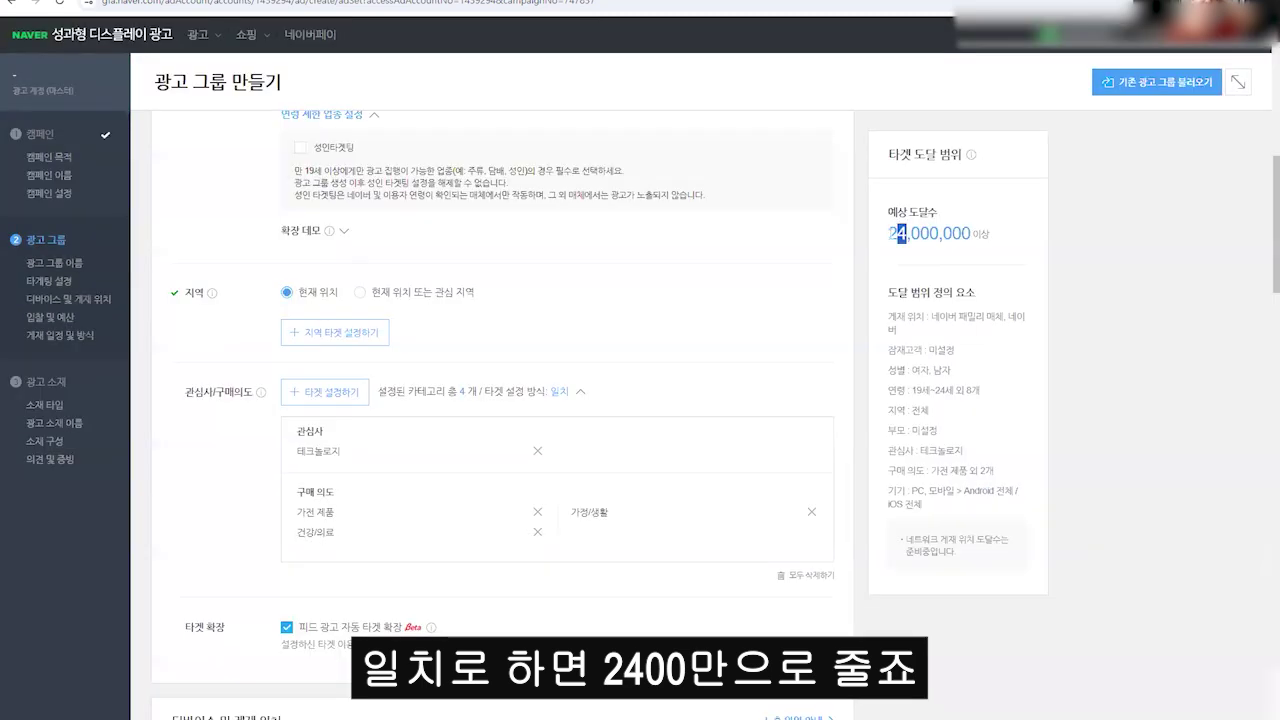
left_click_drag(897, 233, 862, 264)
left_click(326, 392)
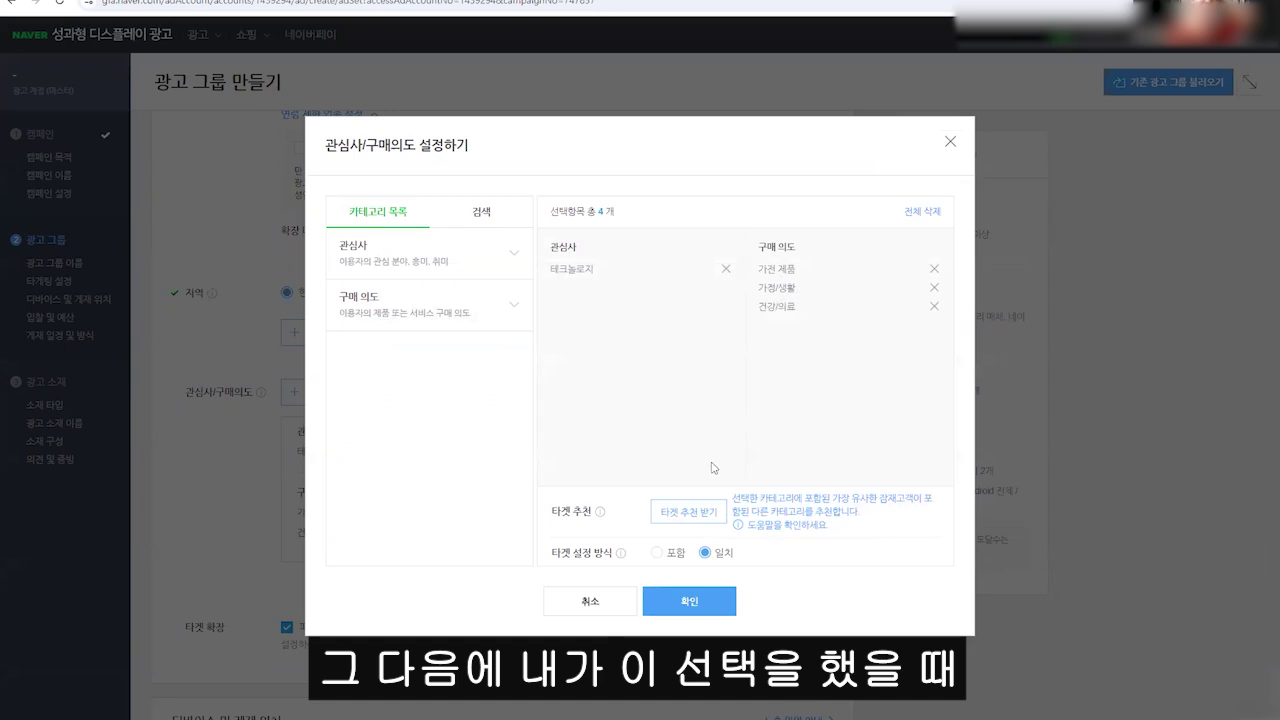
left_click(703, 515)
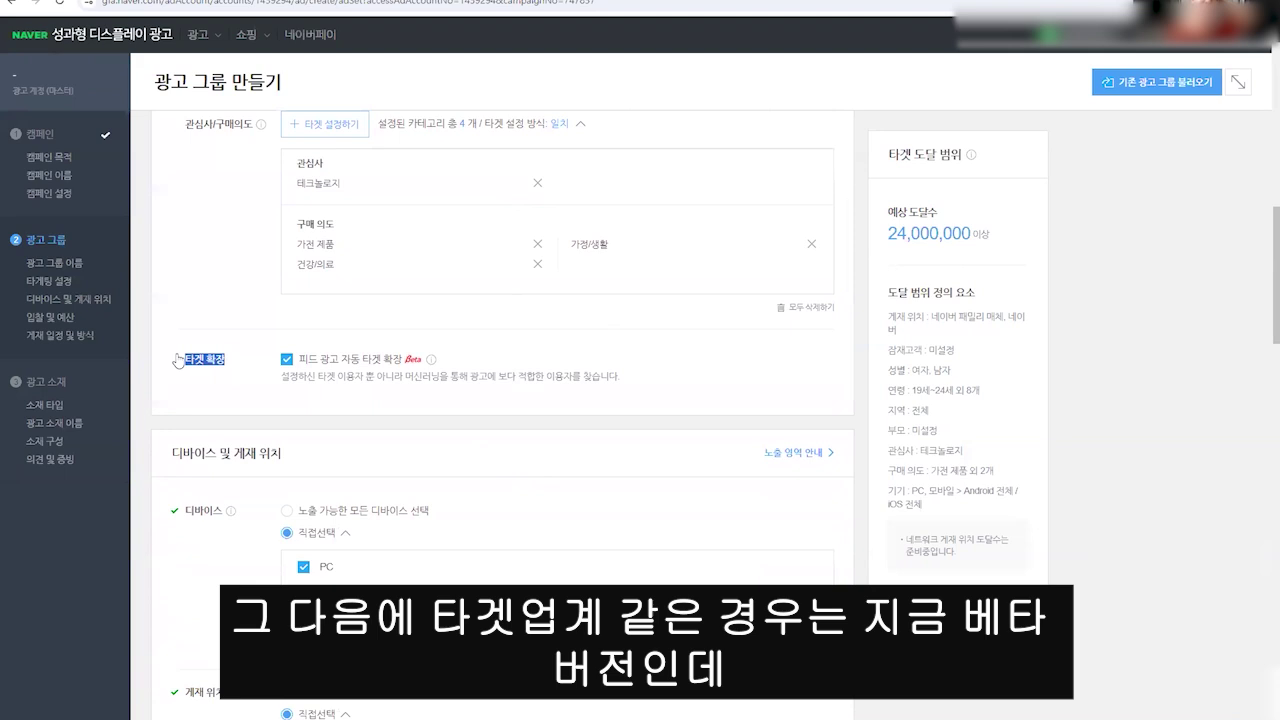
Read the note under 타겟 확장 on how machine learning finds suitable users beyond the chosen targets.
left_click(178, 360)
left_click_drag(289, 377, 487, 380)
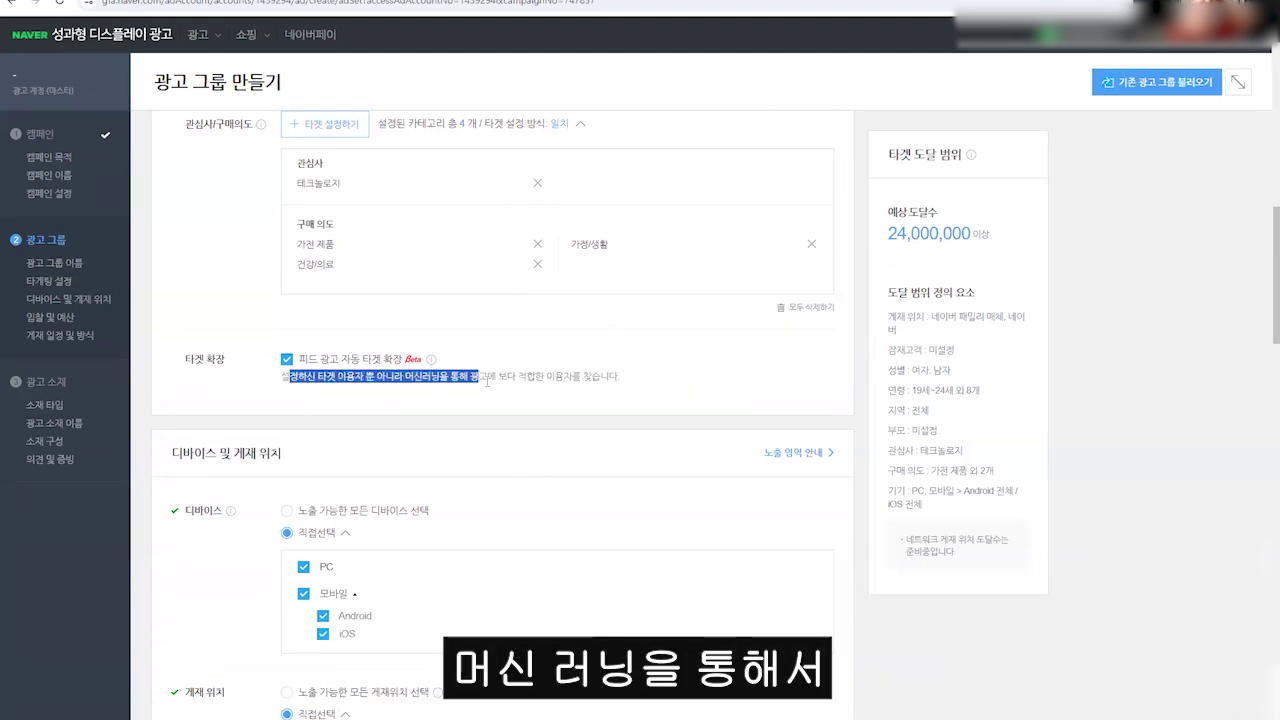
left_click(548, 380)
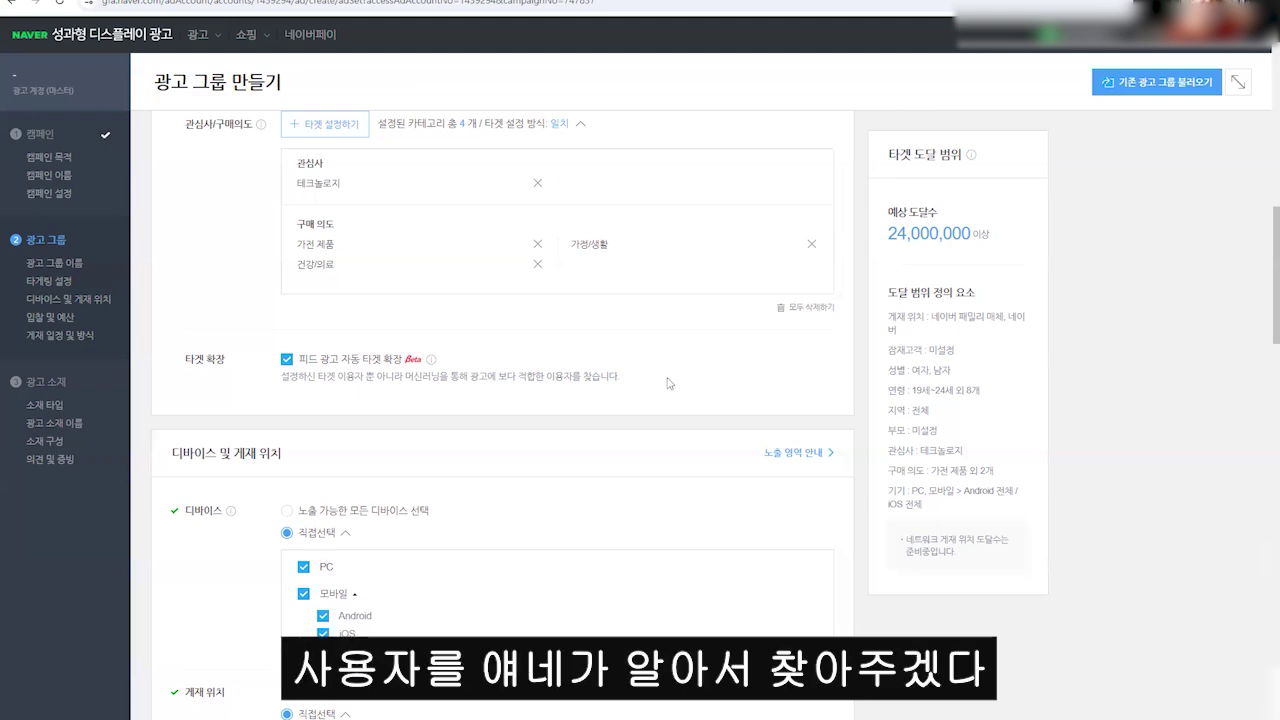
left_click_drag(637, 384, 330, 380)
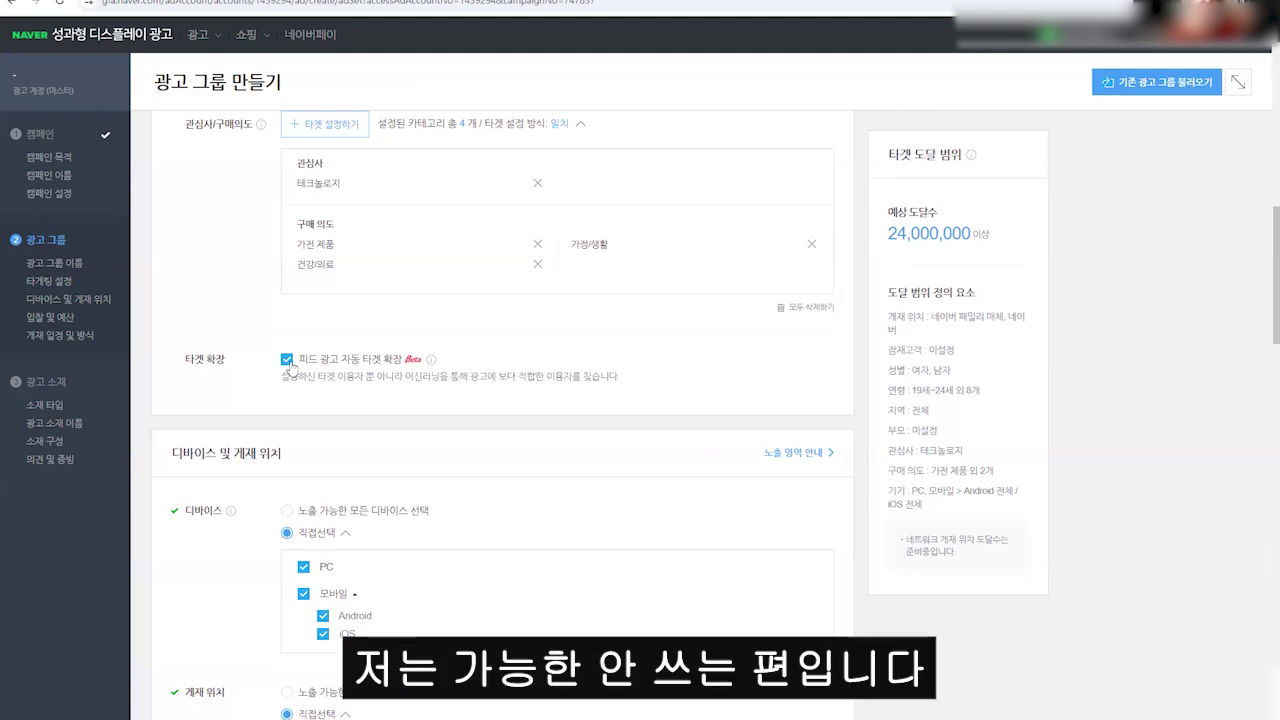
Disable 피드 광고 자동 타겟 확장 for the ad group.
left_click(288, 359)
scroll(457, 405, "down", 1)
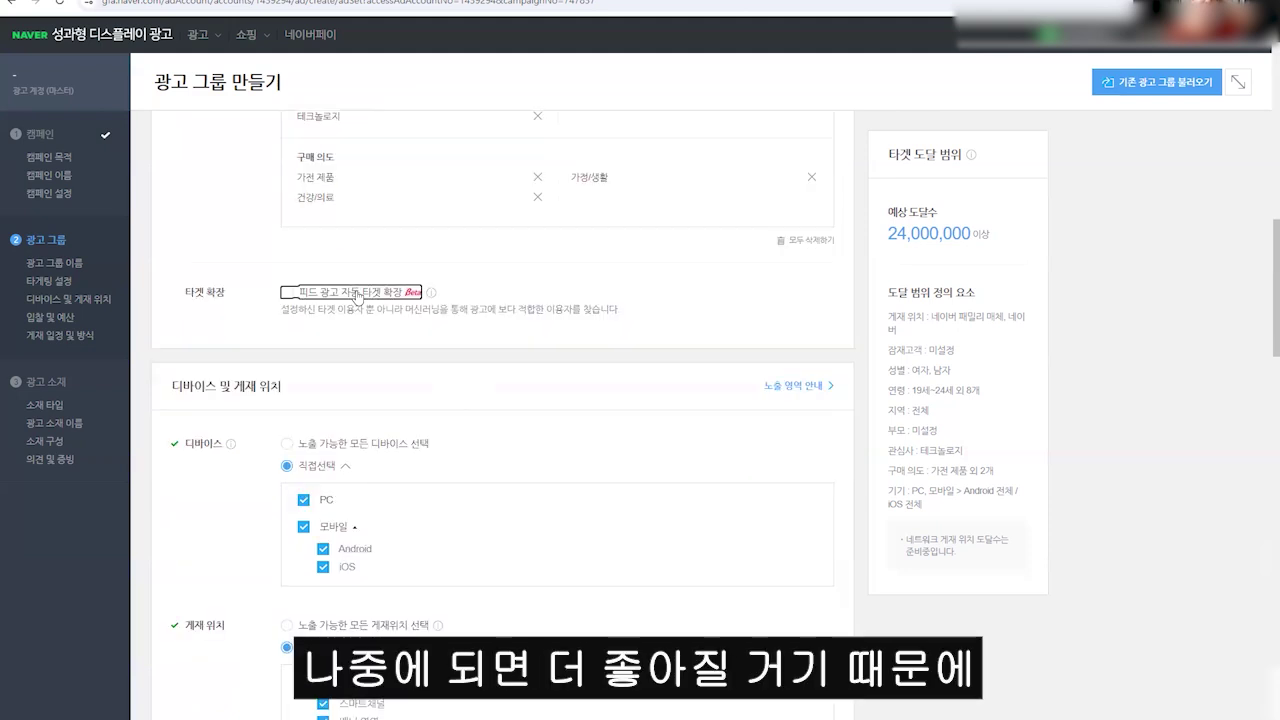
left_click(357, 297)
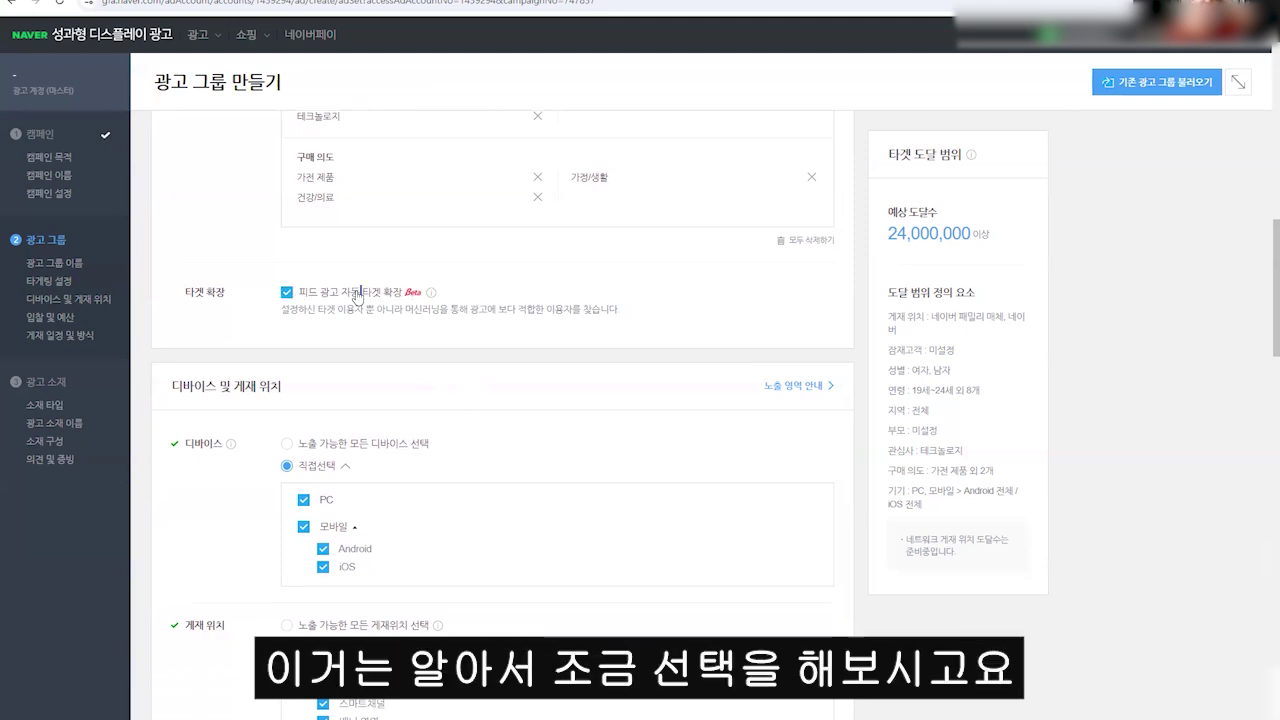
triple_click(357, 297)
Exclude PC from the target devices and keep 모바일 with both Android and iOS selected.
scroll(357, 295, "down", 1)
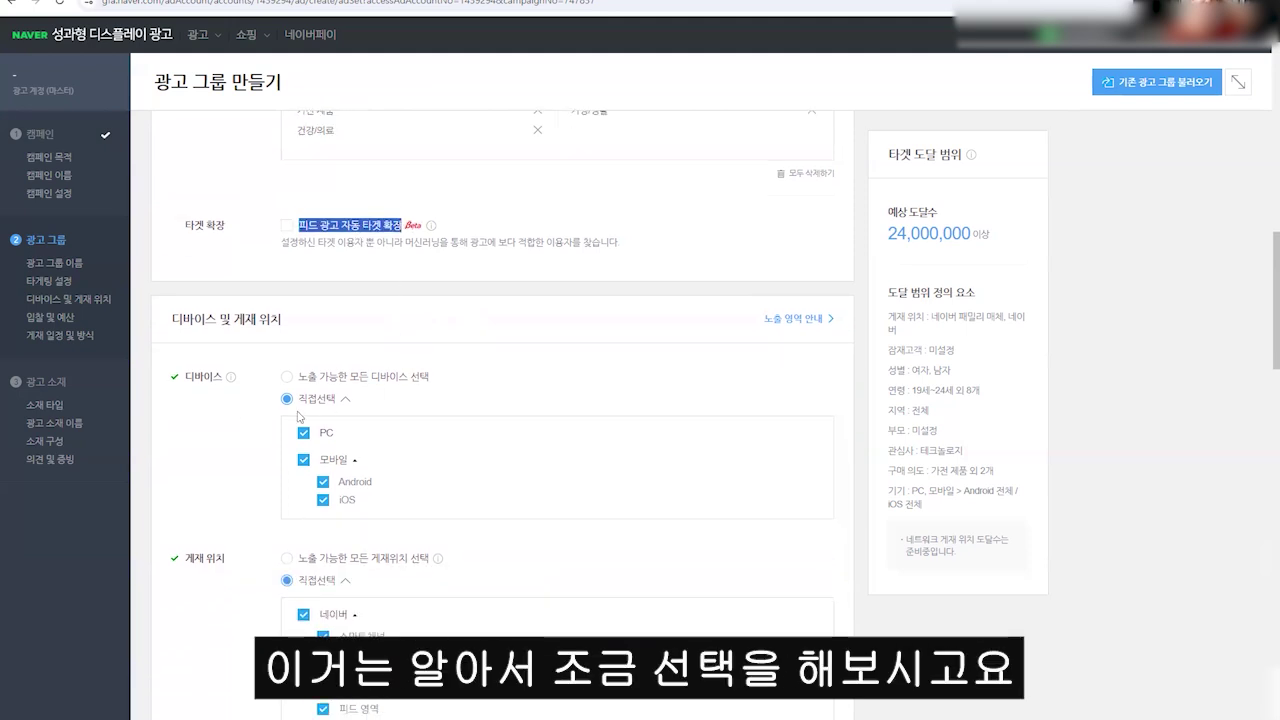
left_click(318, 432)
left_click(321, 466)
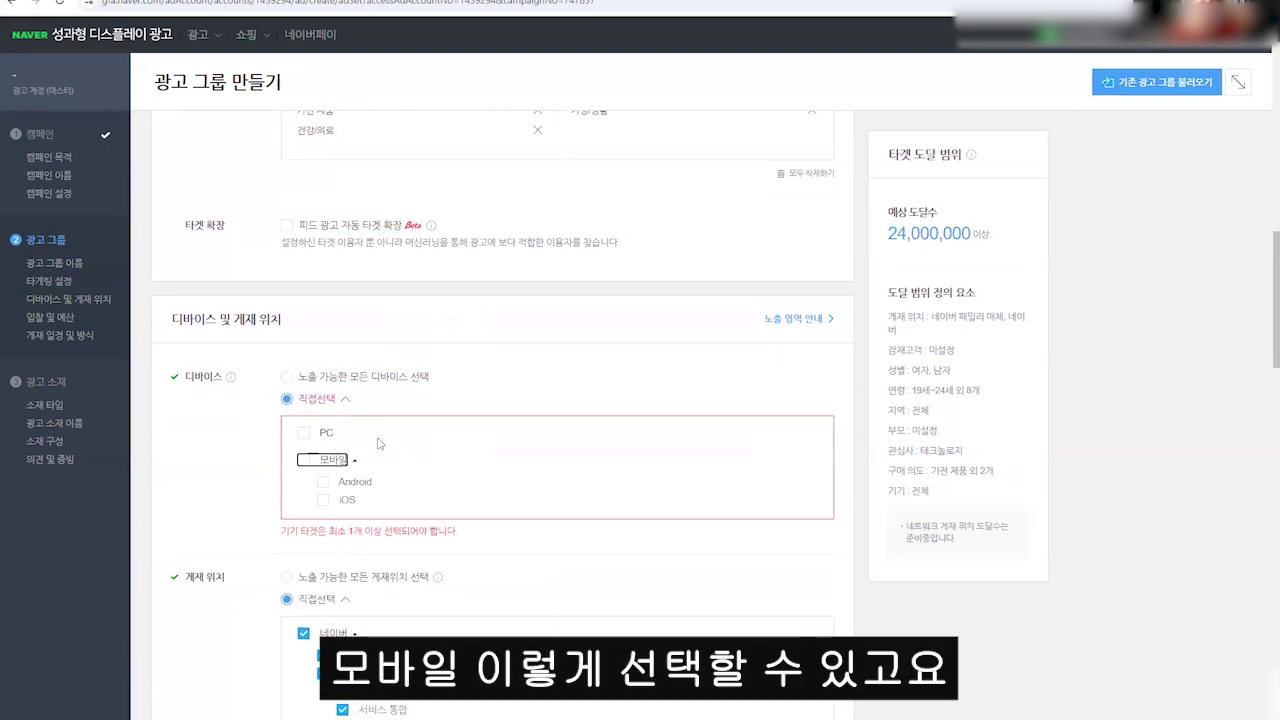
scroll(380, 445, "down", 4)
left_click(323, 214)
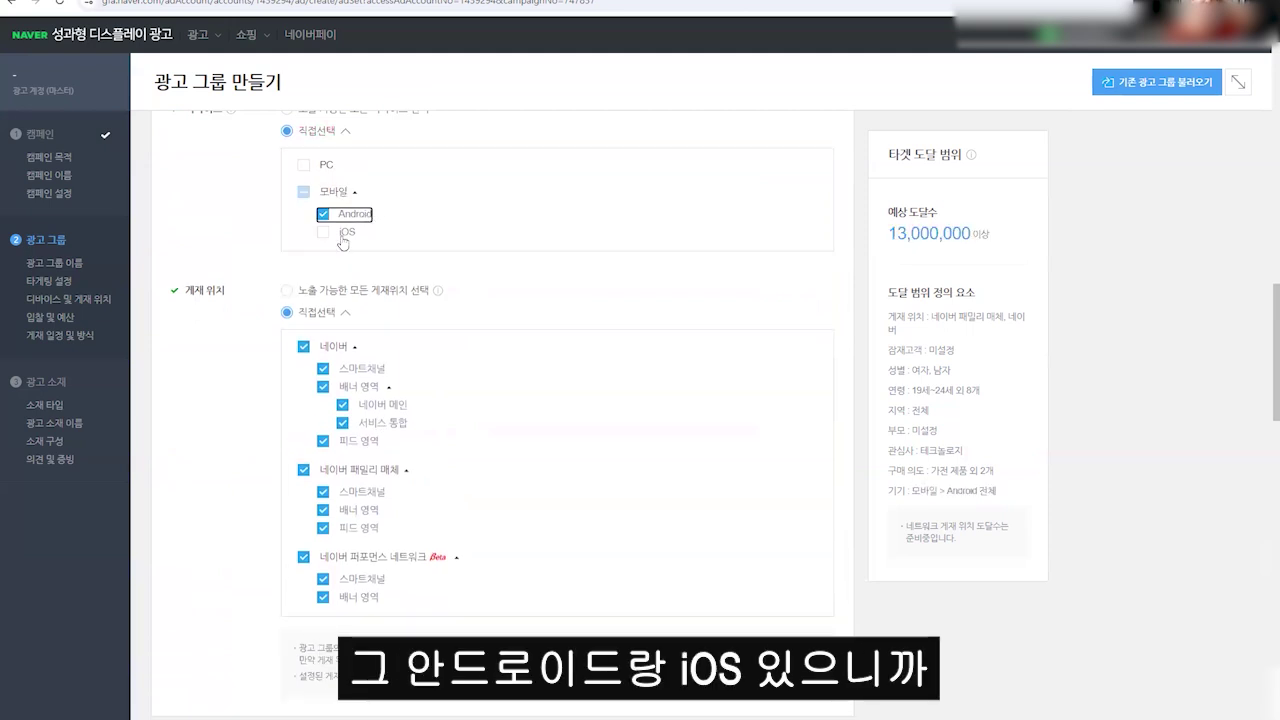
left_click_drag(343, 243, 465, 265)
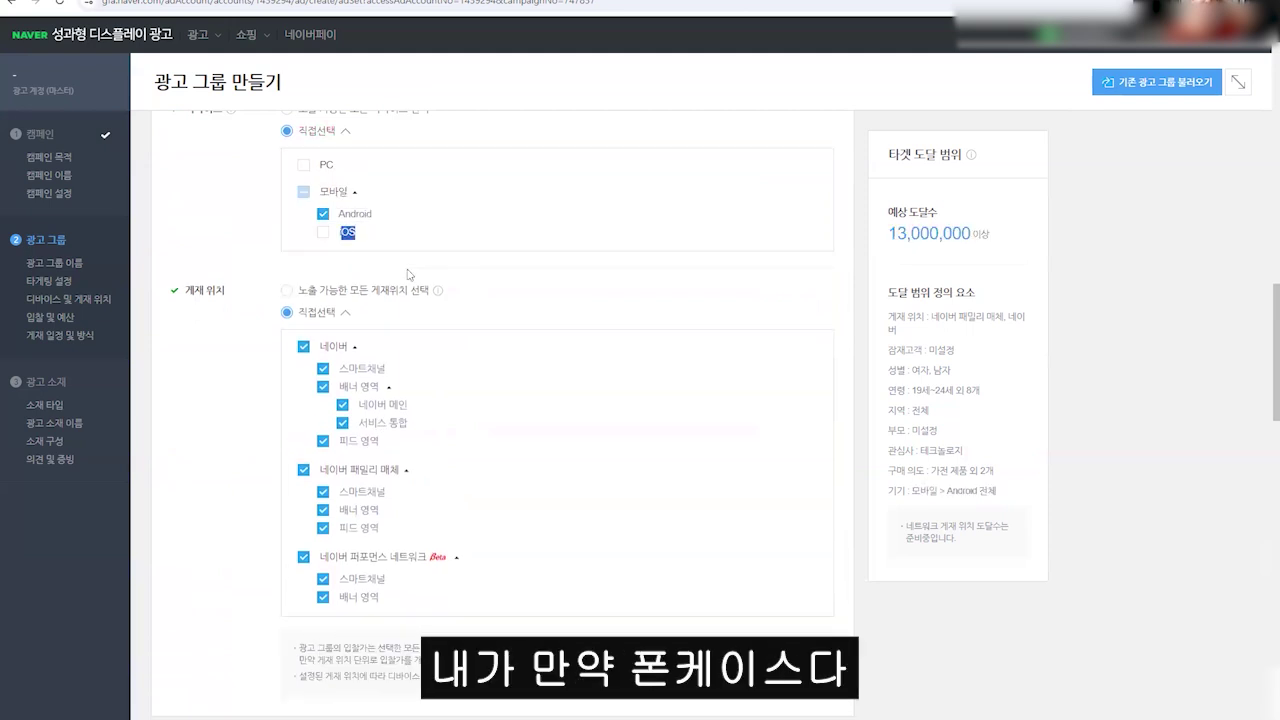
left_click(367, 228)
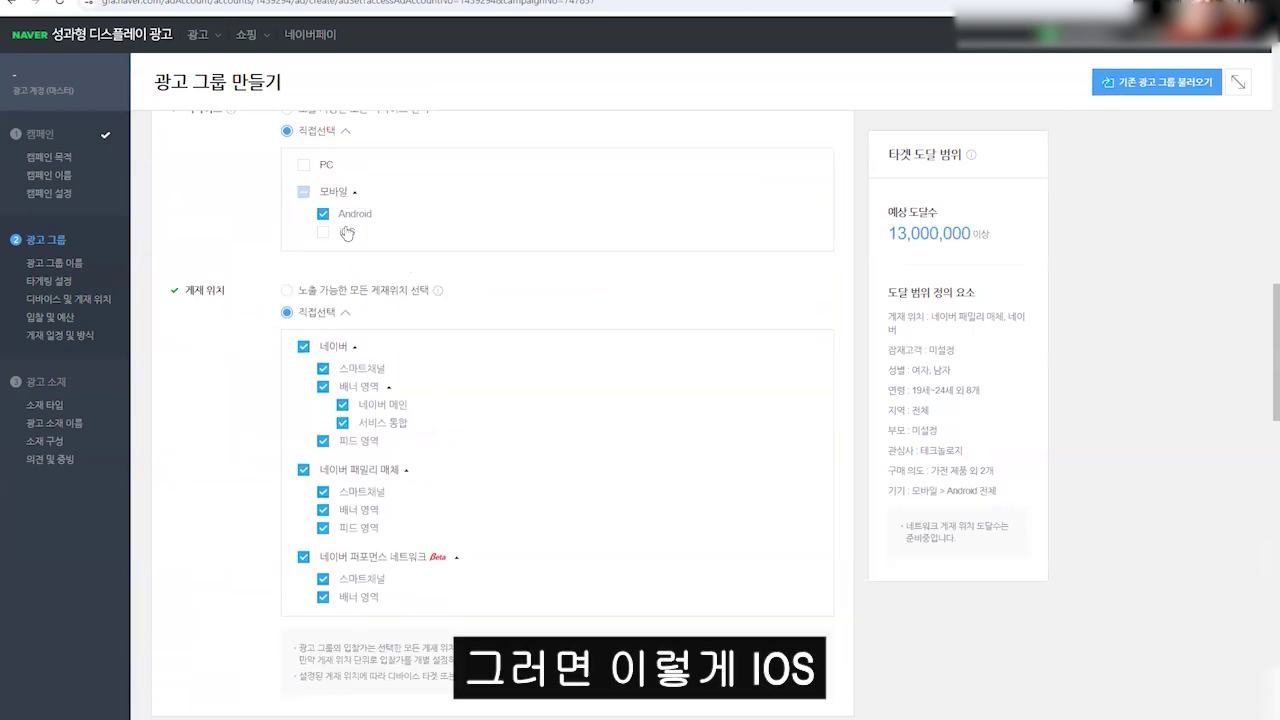
left_click(344, 236)
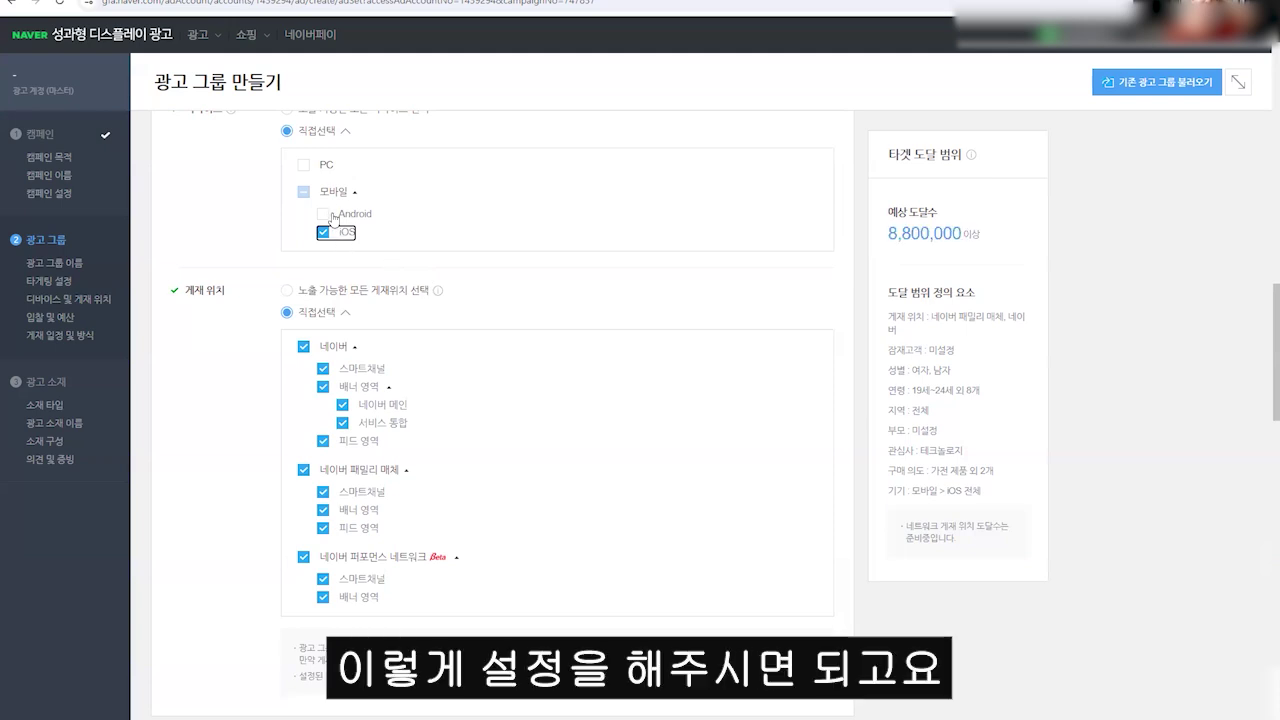
left_click(334, 212)
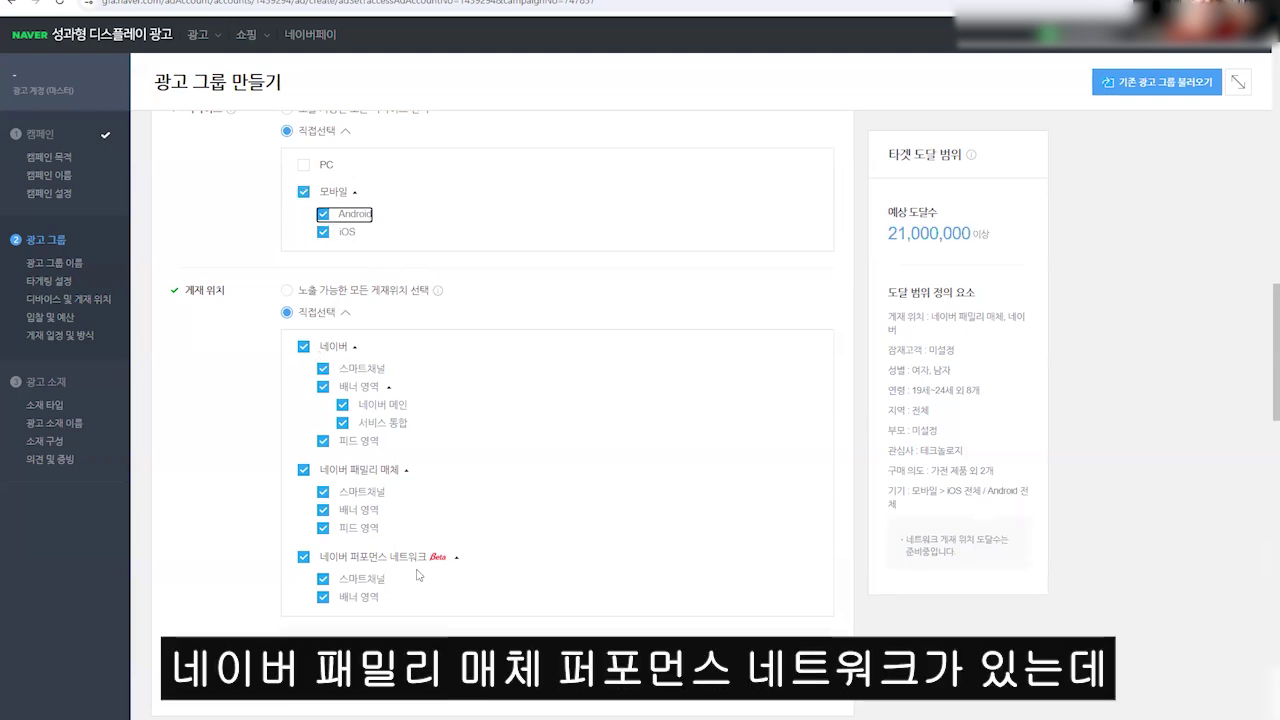
Limit the 게재 위치 to 네이버 by clearing 네이버 패밀리 매체 and 네이버 퍼포먼스 네트워크.
left_click(303, 469)
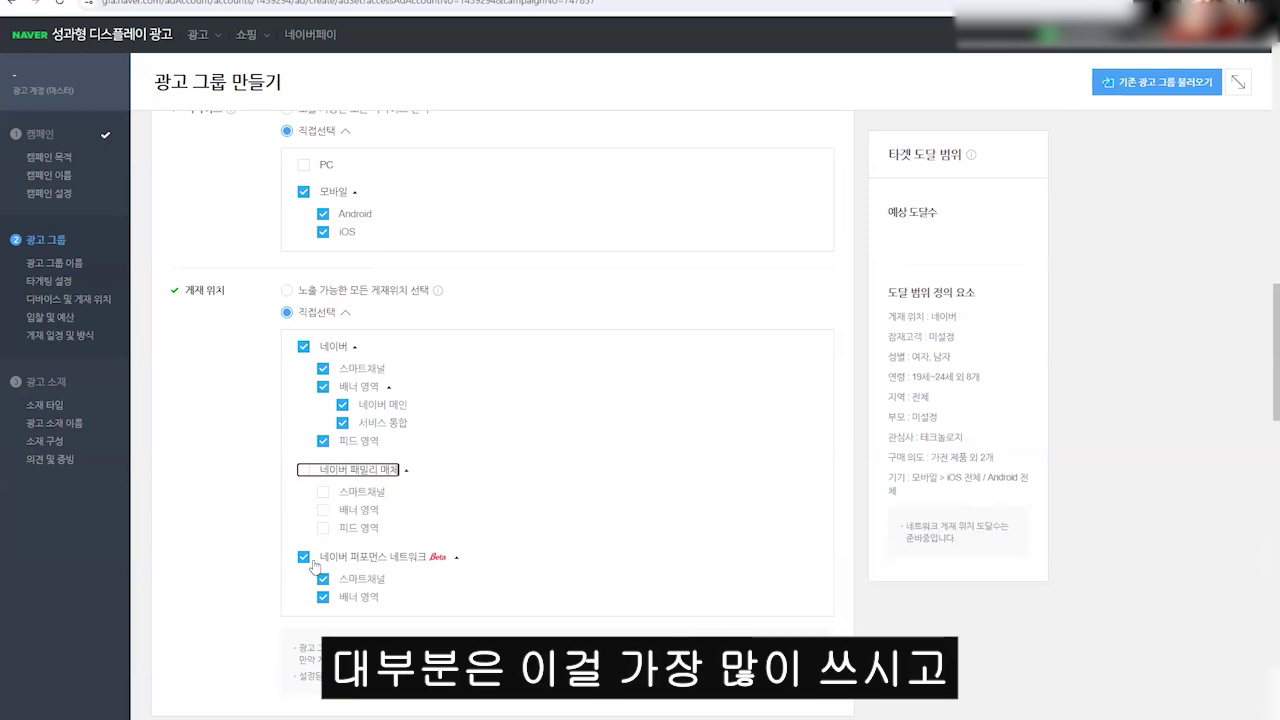
left_click(303, 556)
left_click(340, 469)
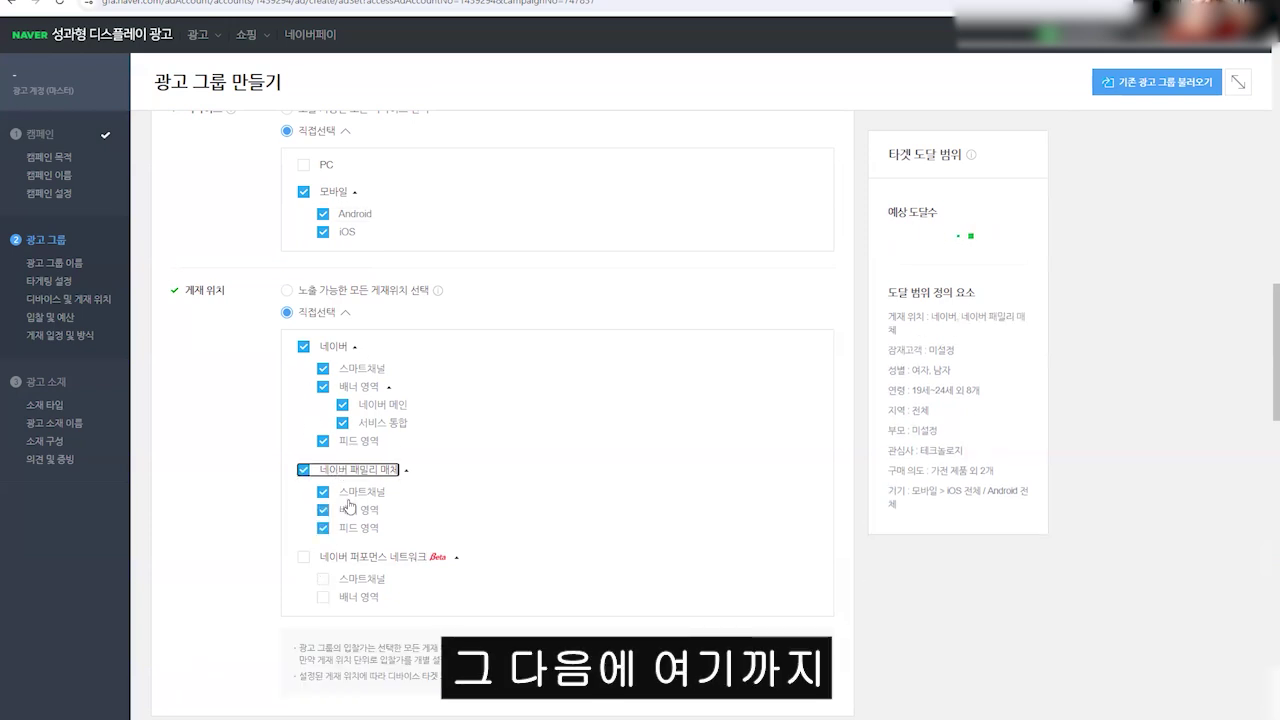
left_click_drag(388, 558, 280, 567)
left_click(276, 567)
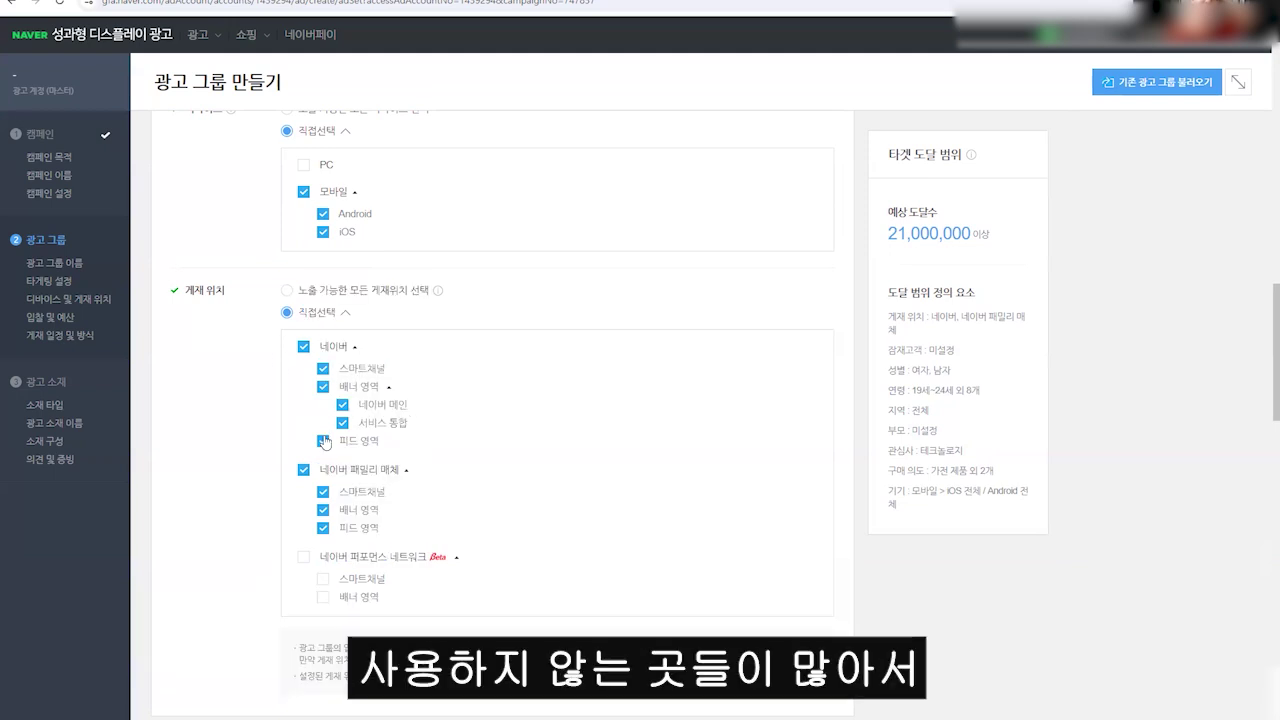
left_click(344, 471)
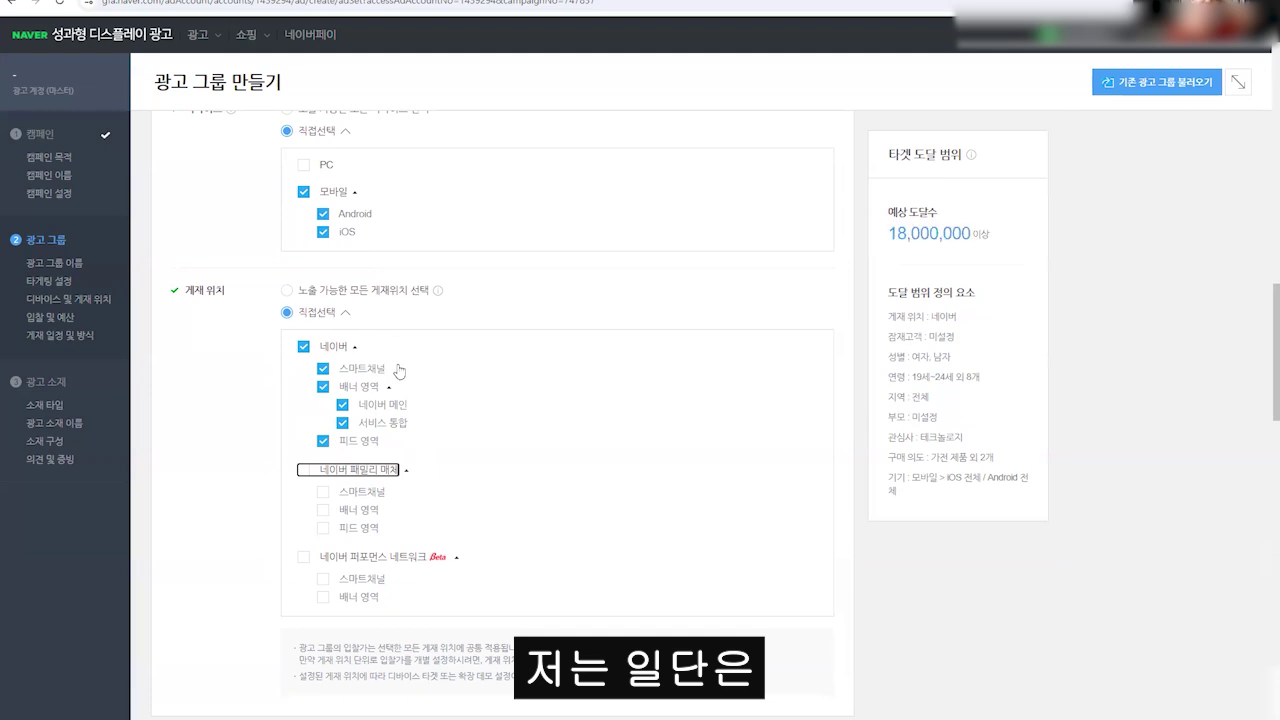
scroll(408, 450, "down", 2)
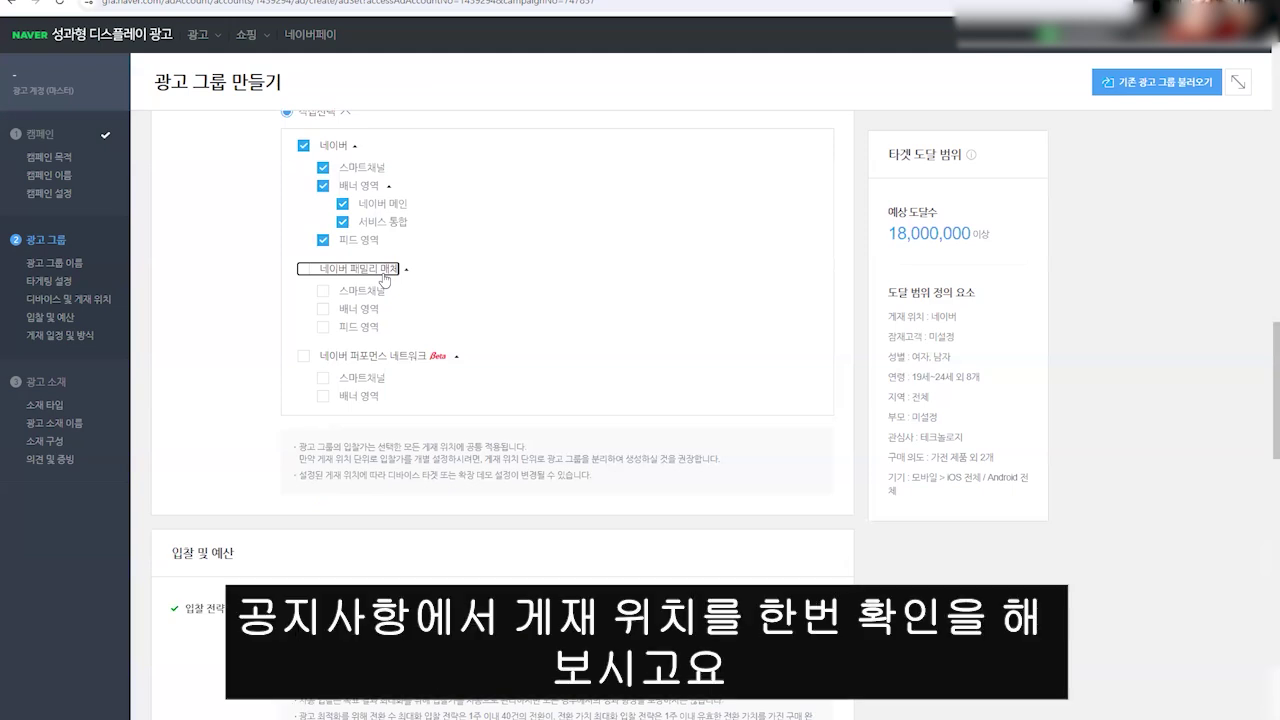
Check the strategy options for 자동 입찰 and switch the bidding strategy to 수동 입찰.
scroll(405, 327, "down", 3)
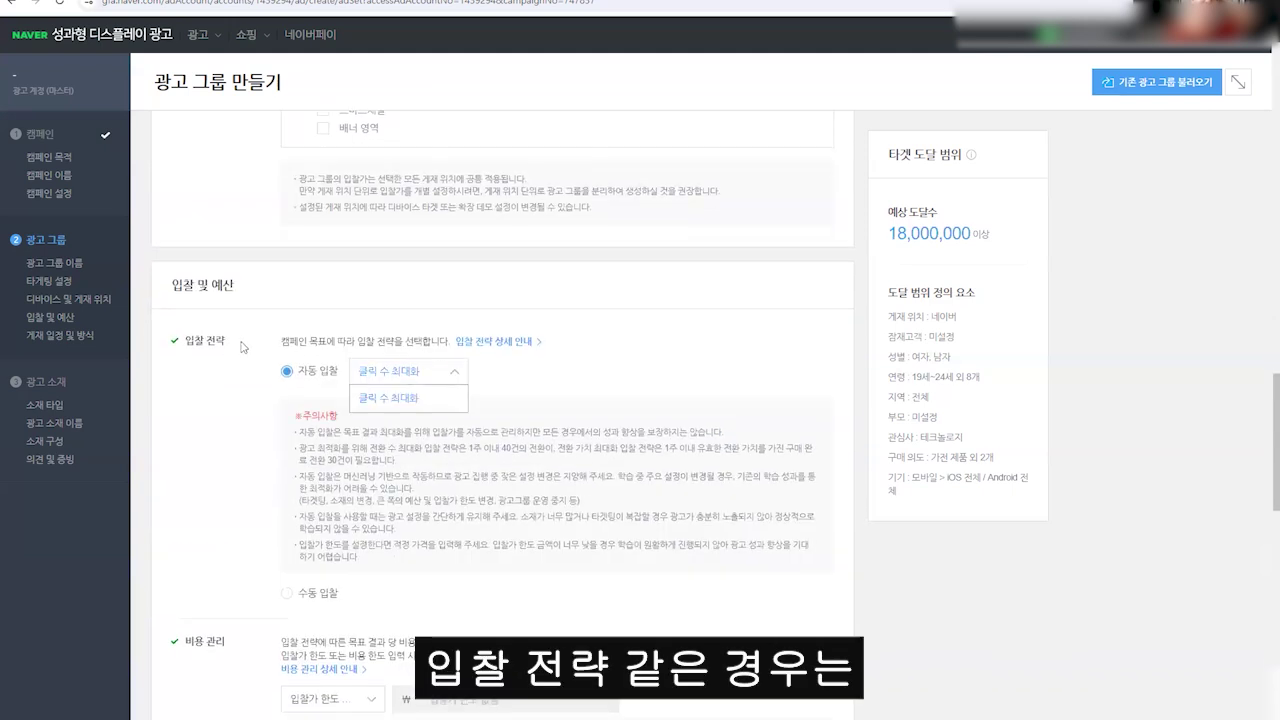
left_click(410, 378)
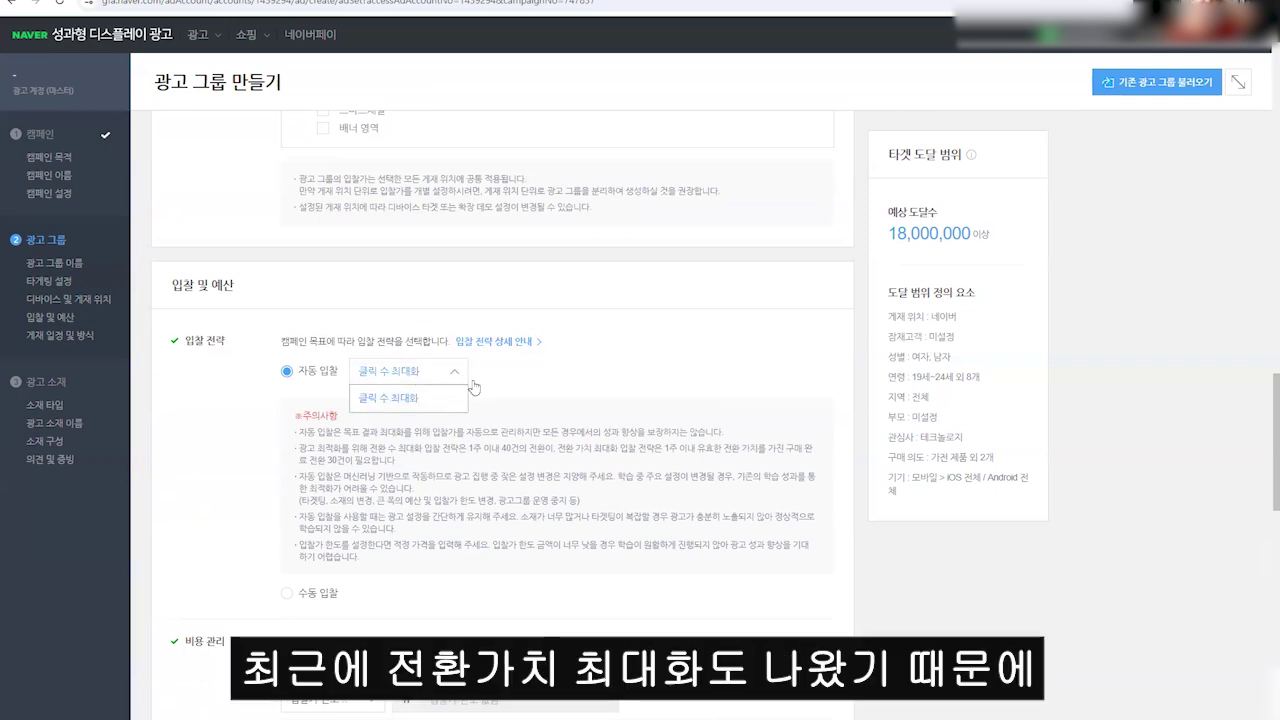
left_click(373, 586)
scroll(320, 462, "down", 1)
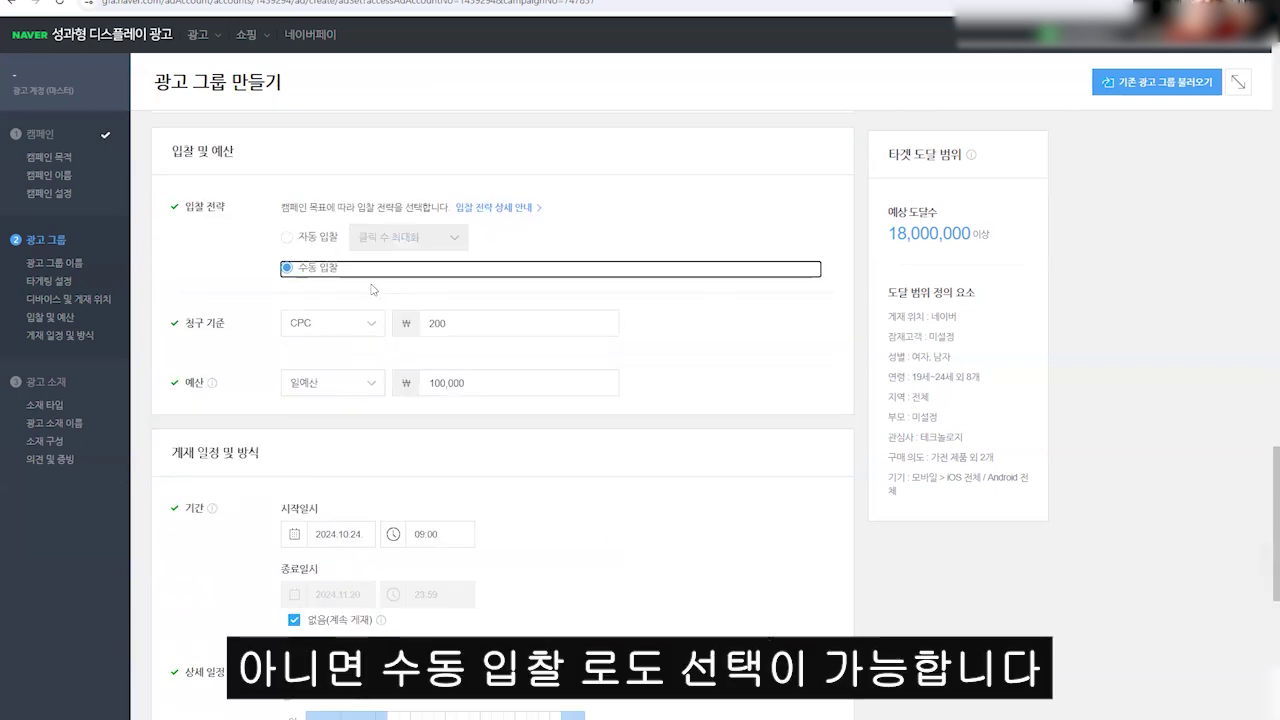
Try CPM as the 청구 기준 for manual bidding and return it to CPC.
left_click(368, 324)
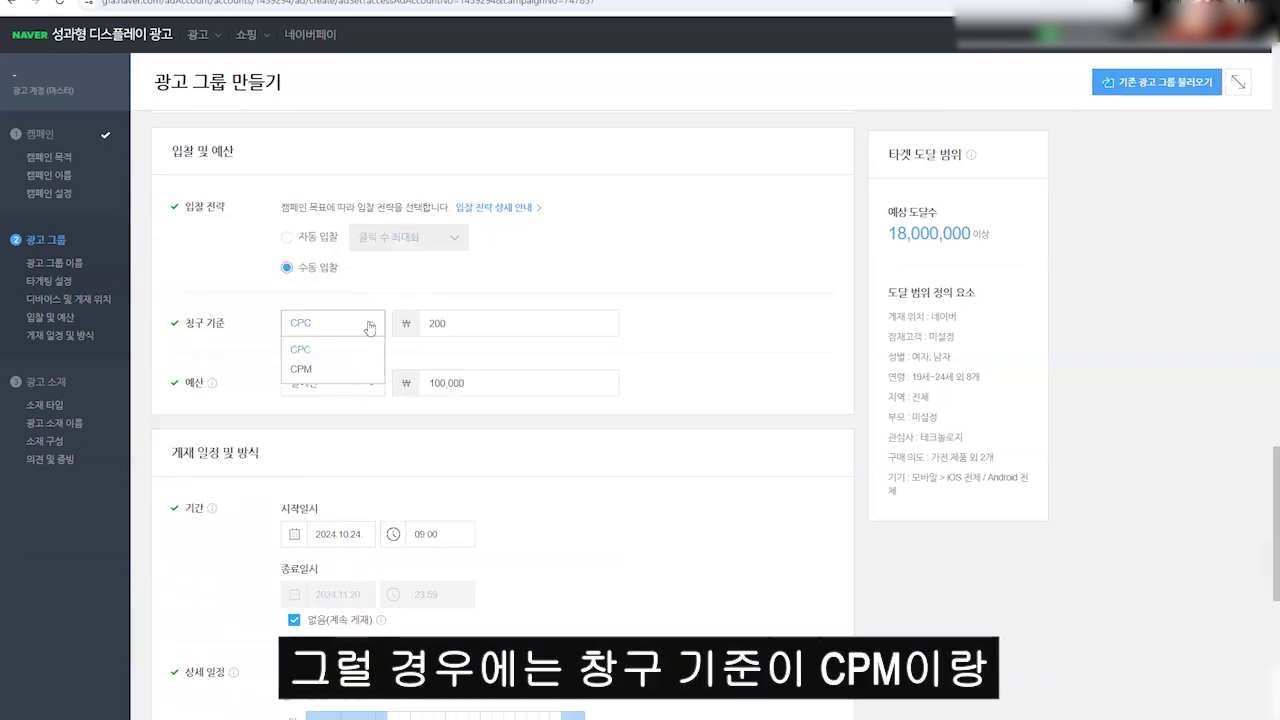
left_click(312, 369)
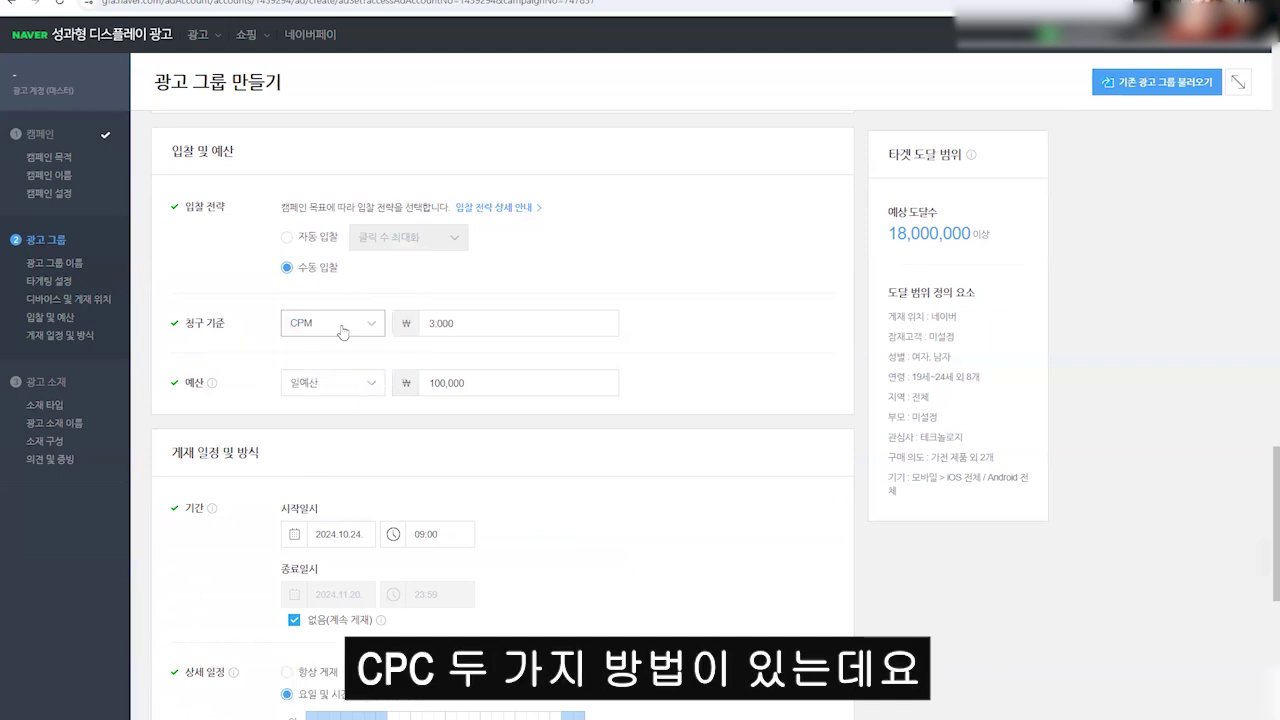
left_click(342, 328)
left_click(502, 318)
left_click_drag(502, 320, 424, 325)
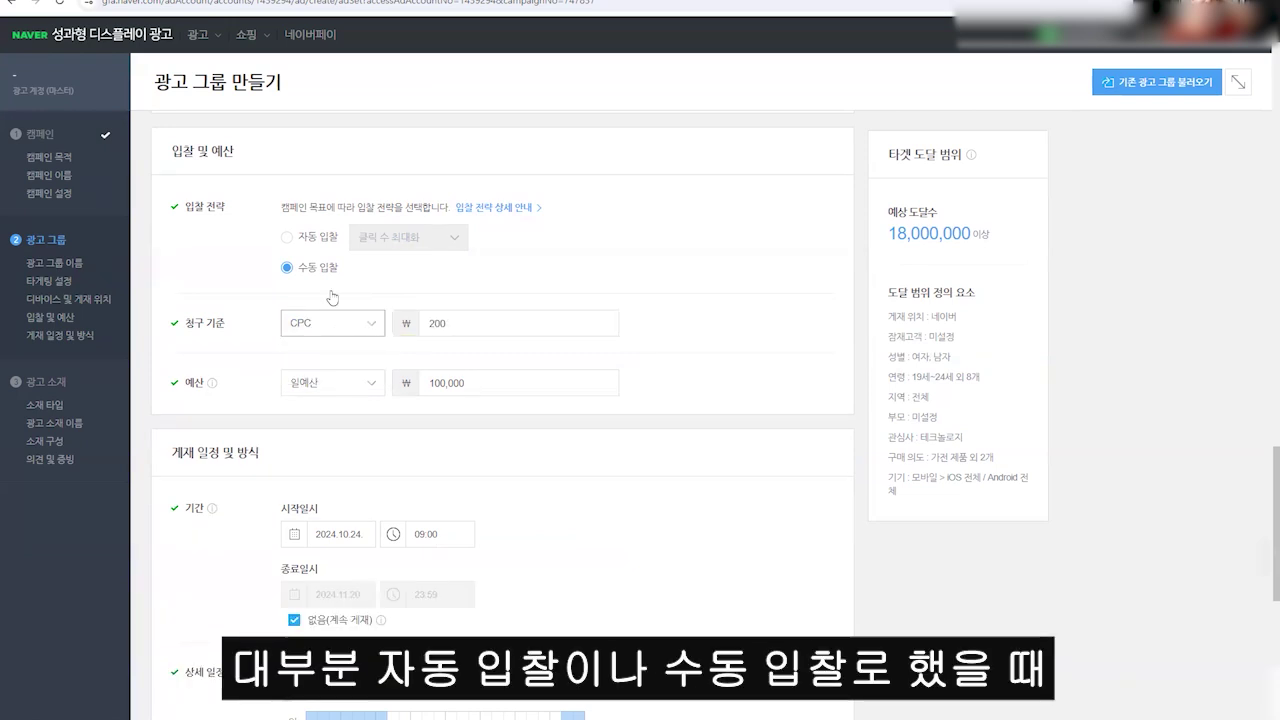
Switch briefly to 자동 입찰 and back to 수동 입찰, keeping CPC as the 청구 기준.
left_click(304, 237)
left_click(317, 465)
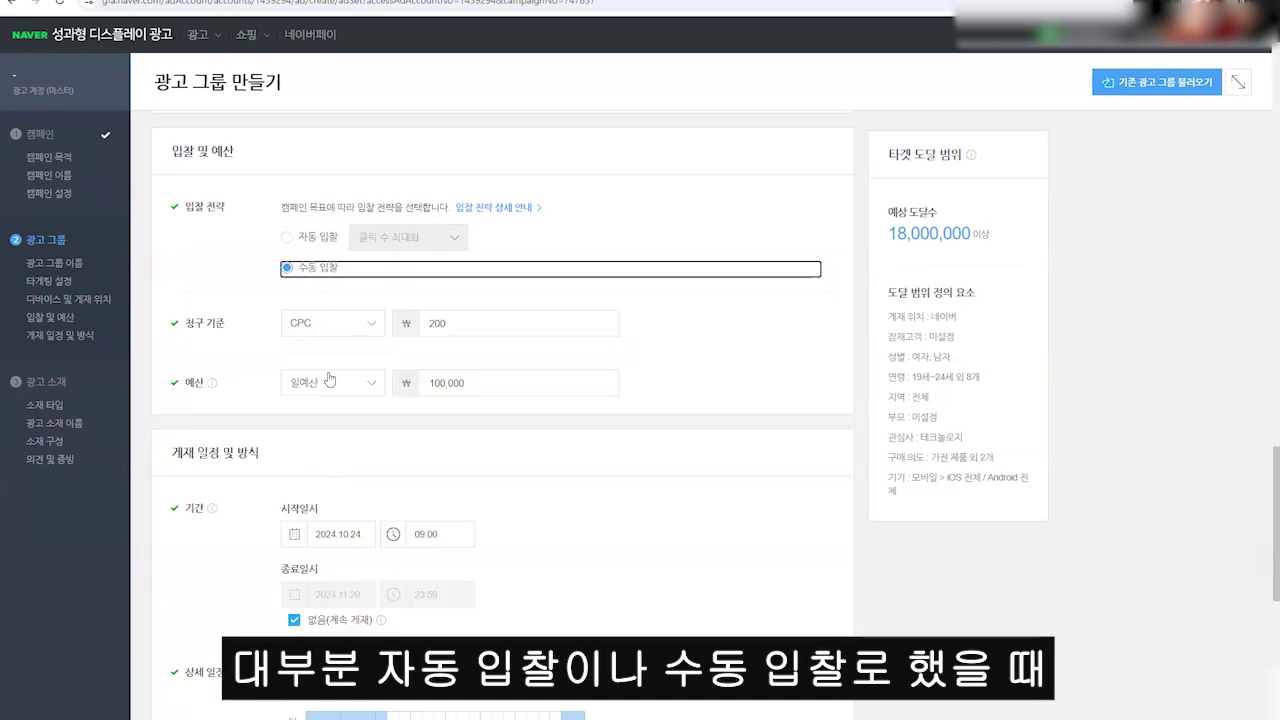
left_click(331, 323)
left_click(416, 291)
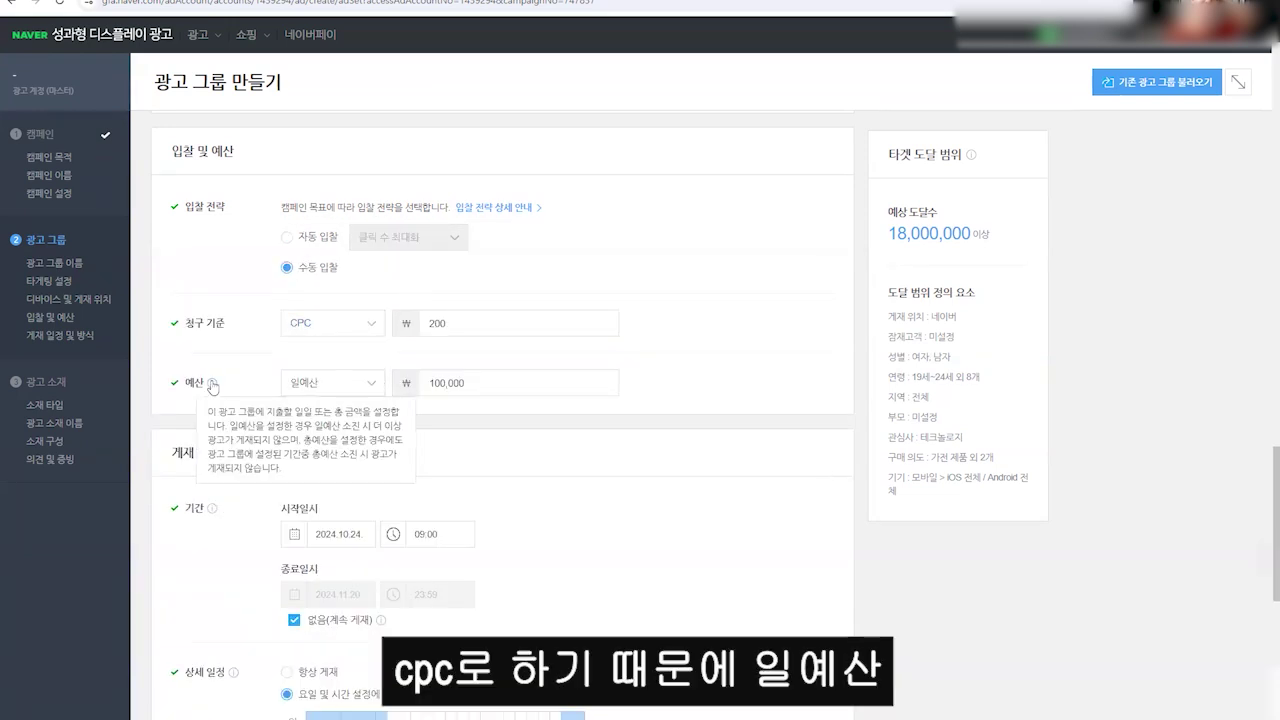
Set the ad group's budget type to 총예산 and the bidding strategy to 자동 입찰.
left_click(370, 388)
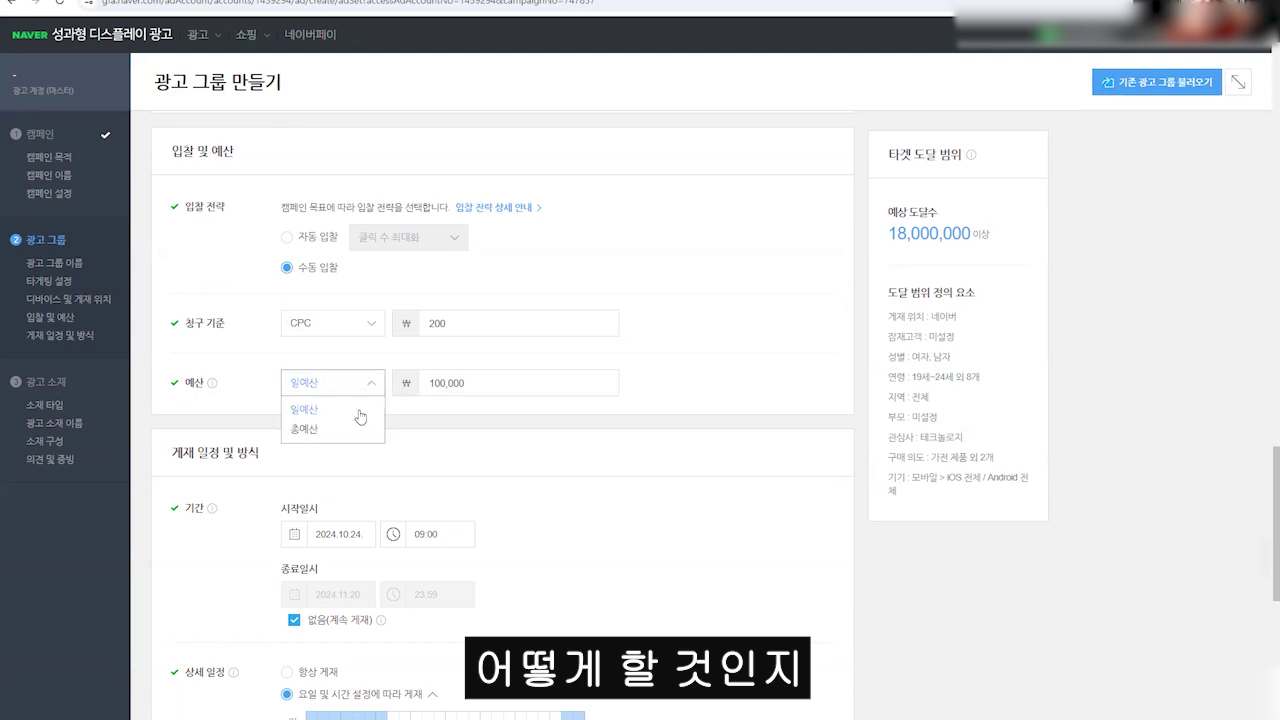
left_click(304, 429)
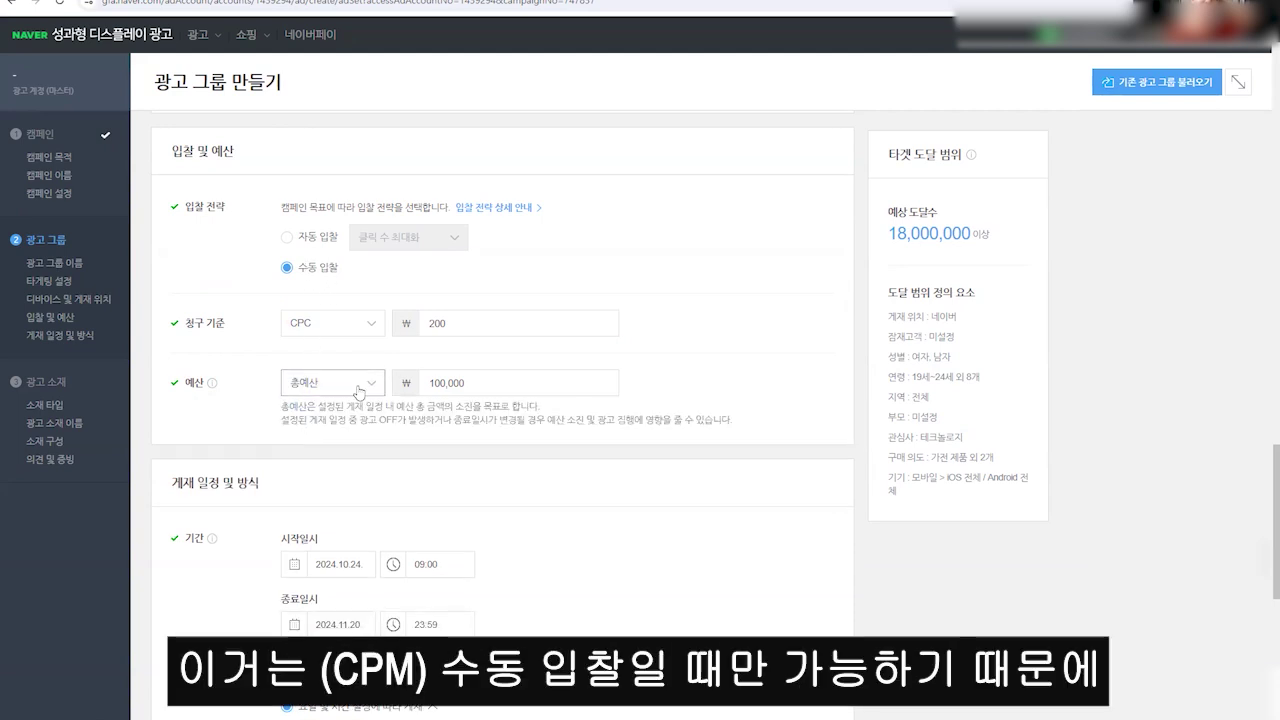
left_click(319, 241)
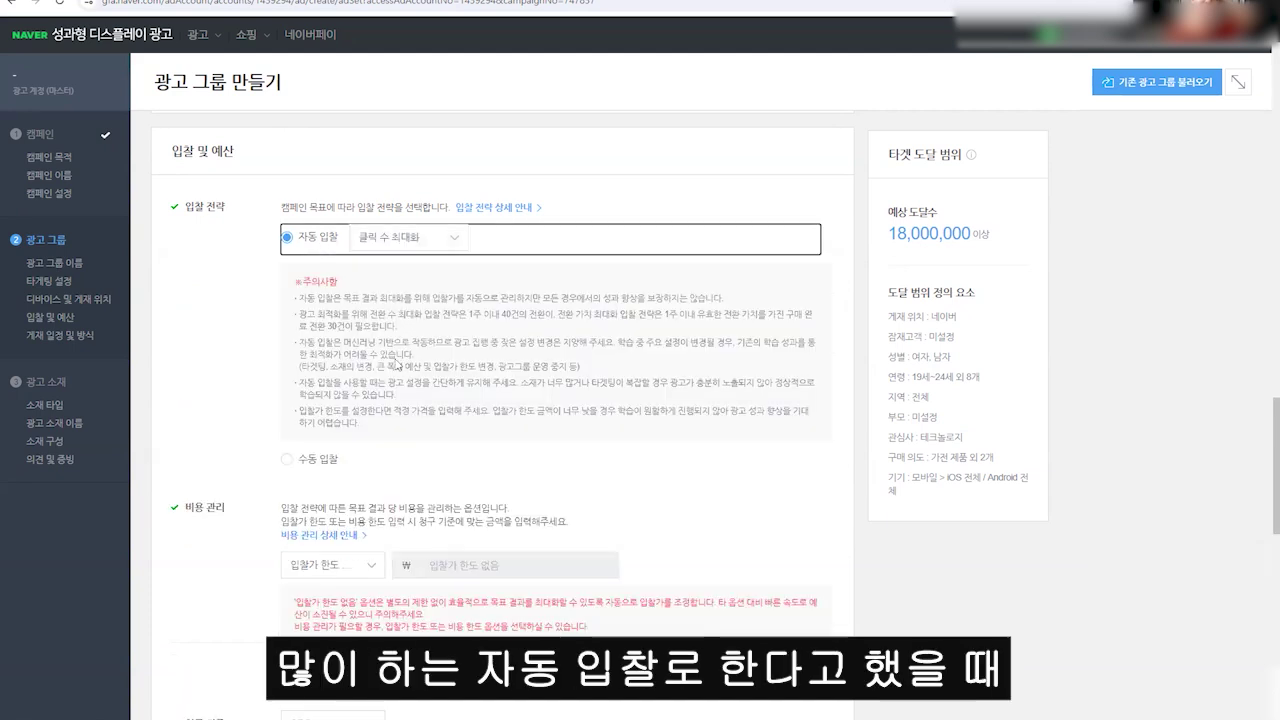
Set 비용 관리 to 입찰가 한도 for the ad group's automatic bidding.
scroll(421, 397, "down", 2)
left_click(358, 366)
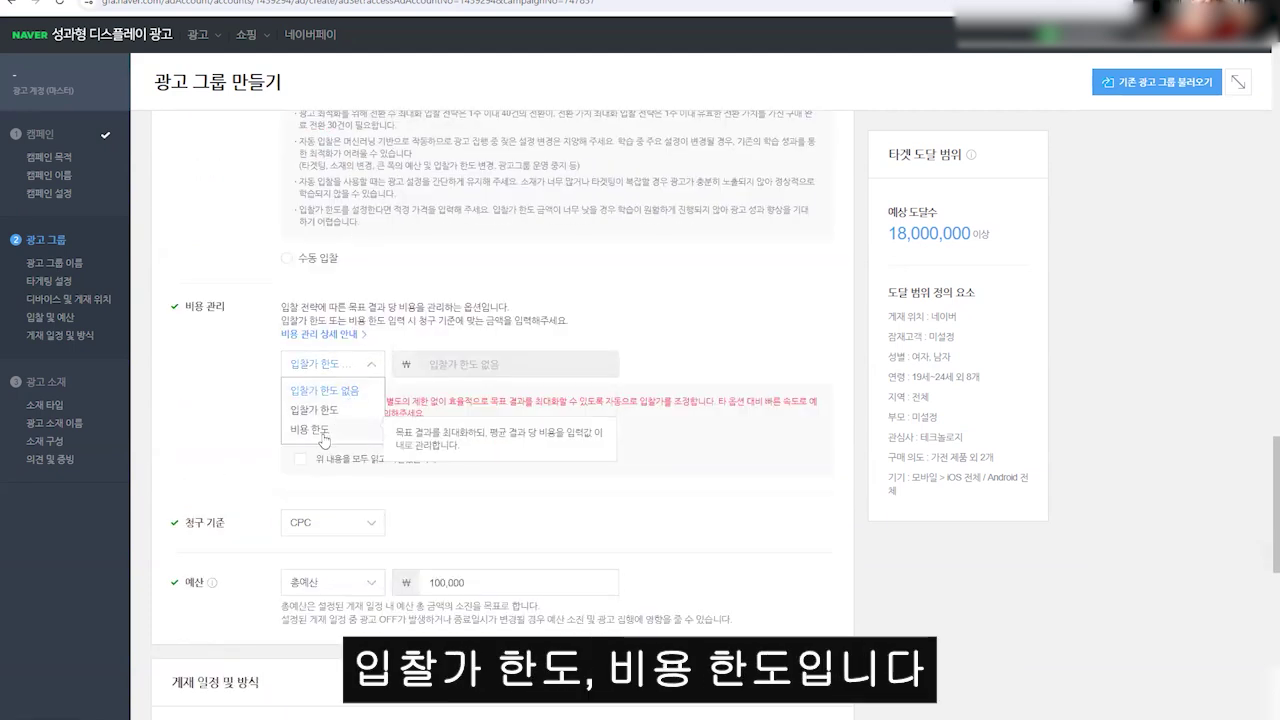
left_click(314, 410)
Review the 총예산 explanation, change the budget type to 일예산 and set the daily budget to 1,000,000 won.
left_click(333, 483)
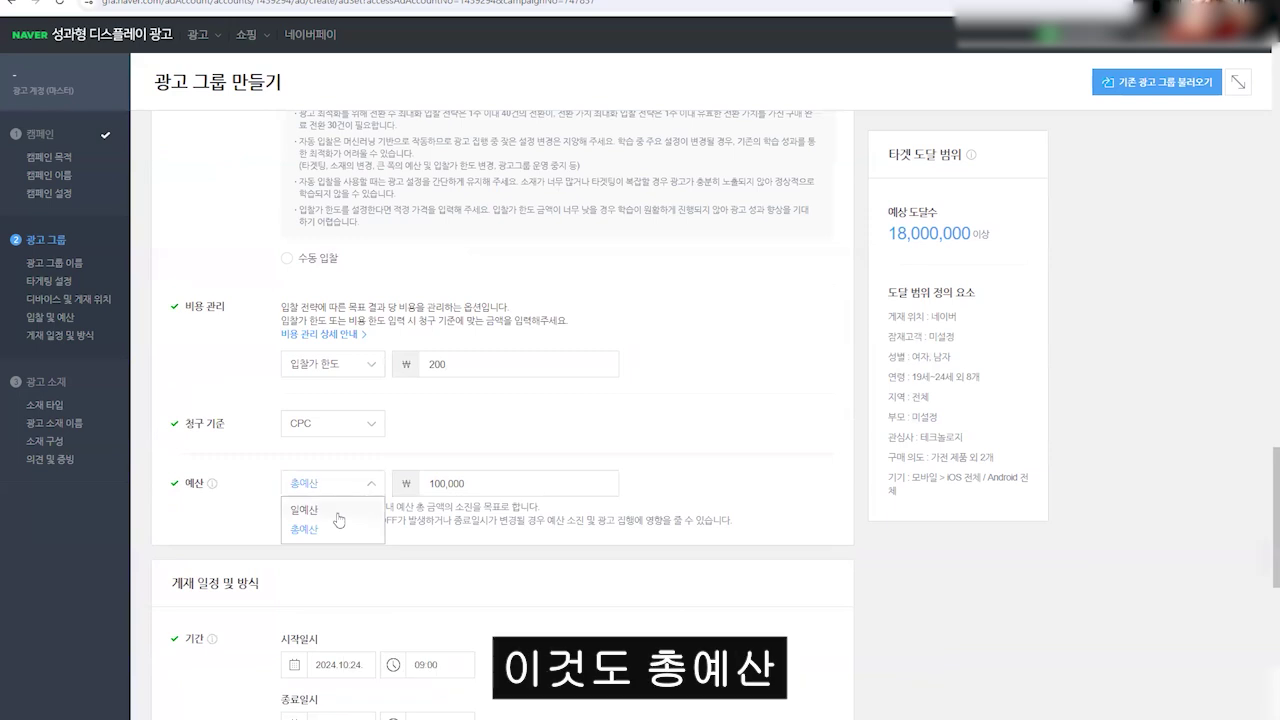
left_click(340, 520)
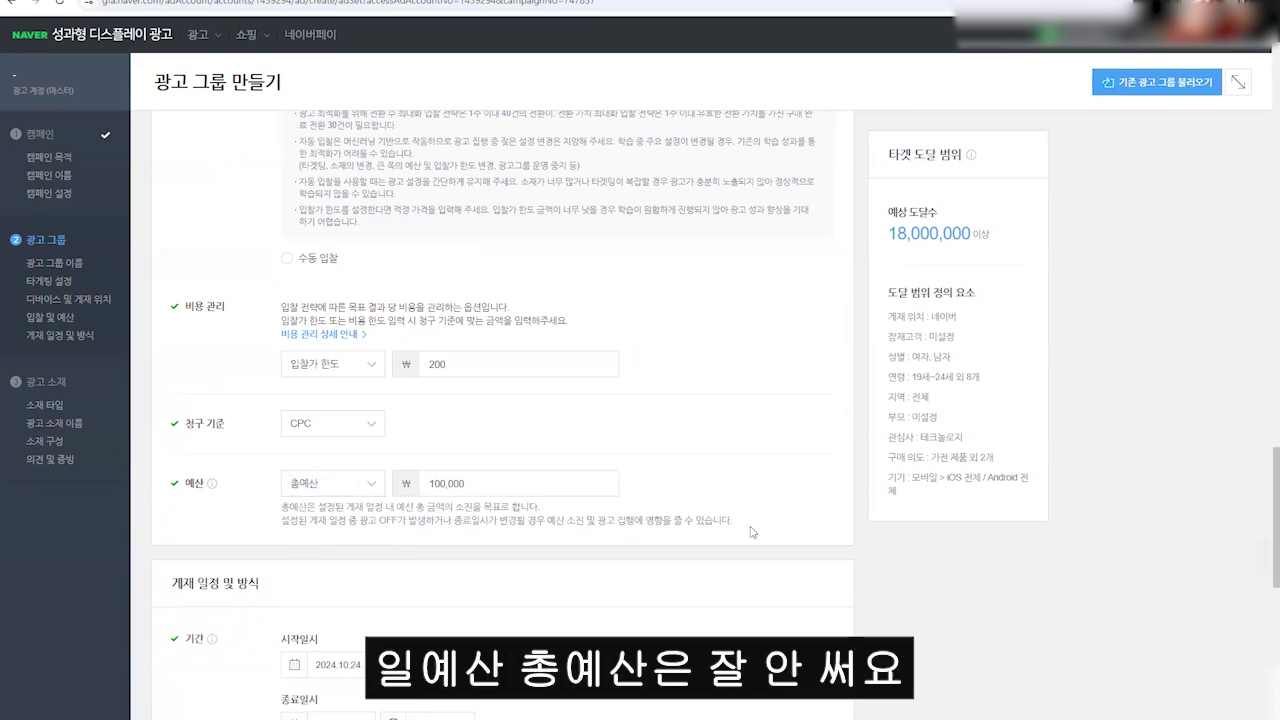
left_click_drag(750, 530, 390, 524)
left_click(333, 483)
left_click(310, 506)
left_click(505, 483)
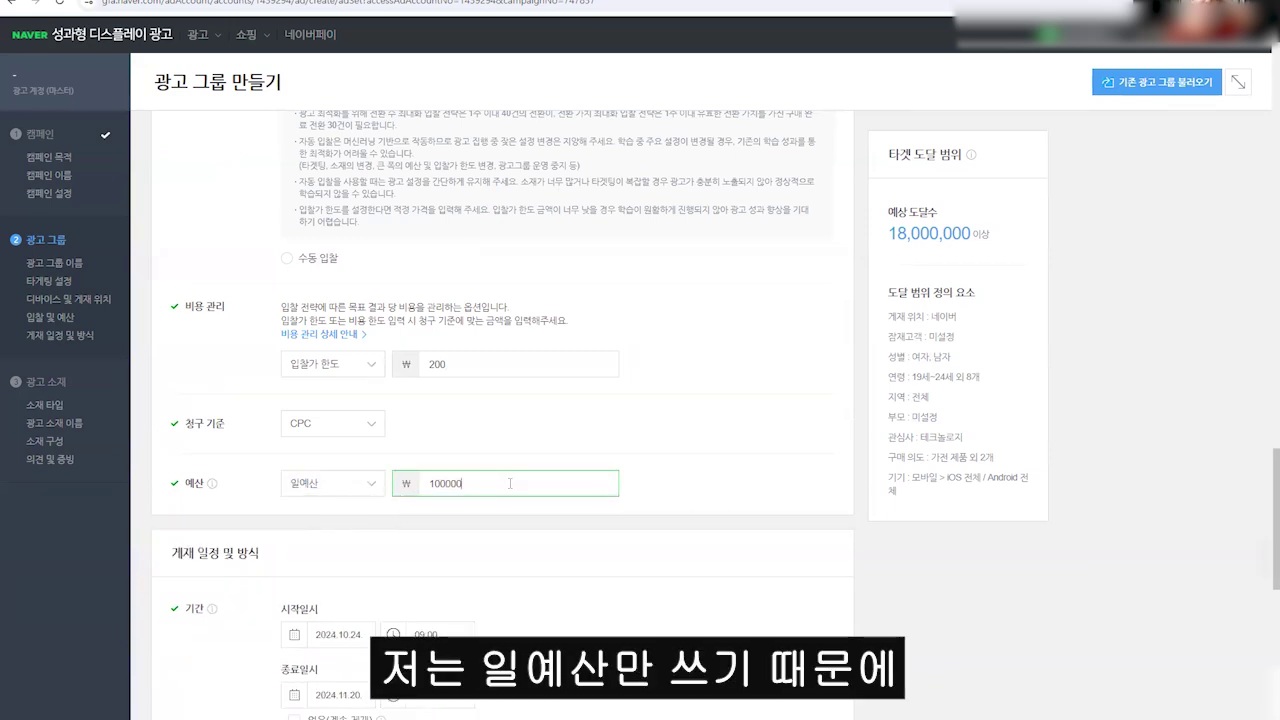
type("00")
left_click(575, 445)
Check the start date picker and the 없음(계속 게재) option, and set the ad group's end date to 2024.11.01.
scroll(370, 318, "down", 3)
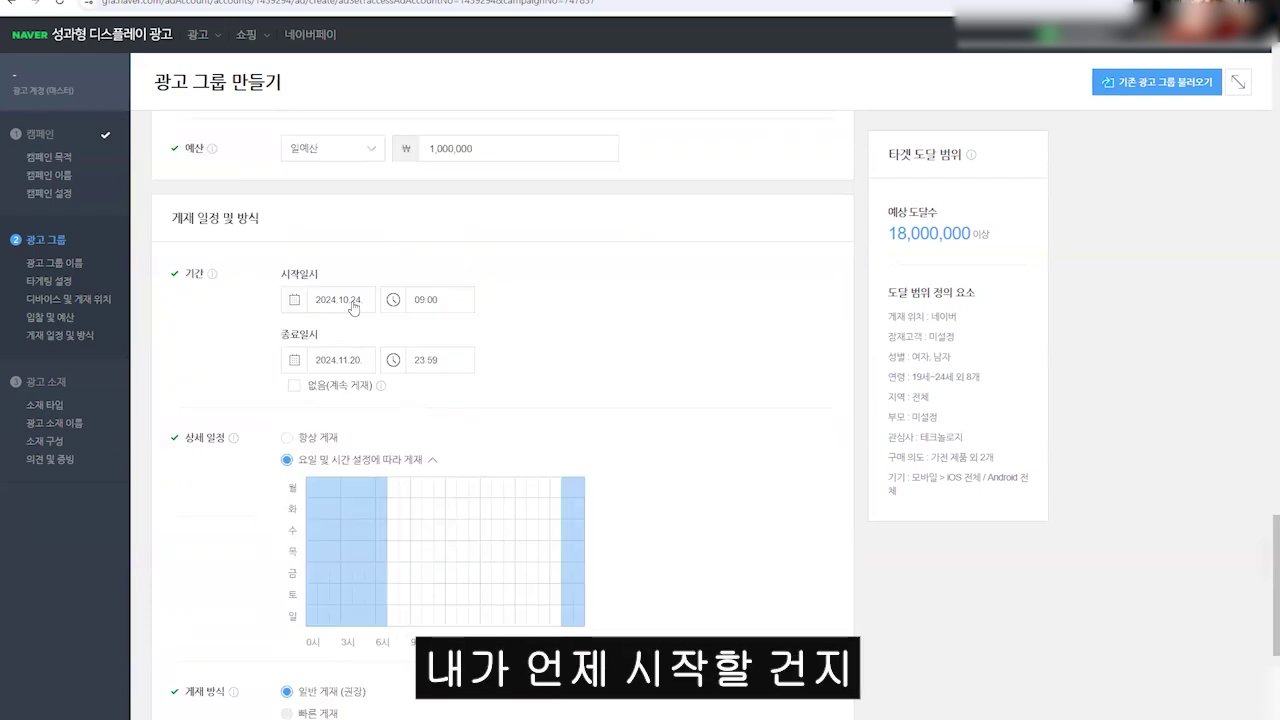
left_click(354, 305)
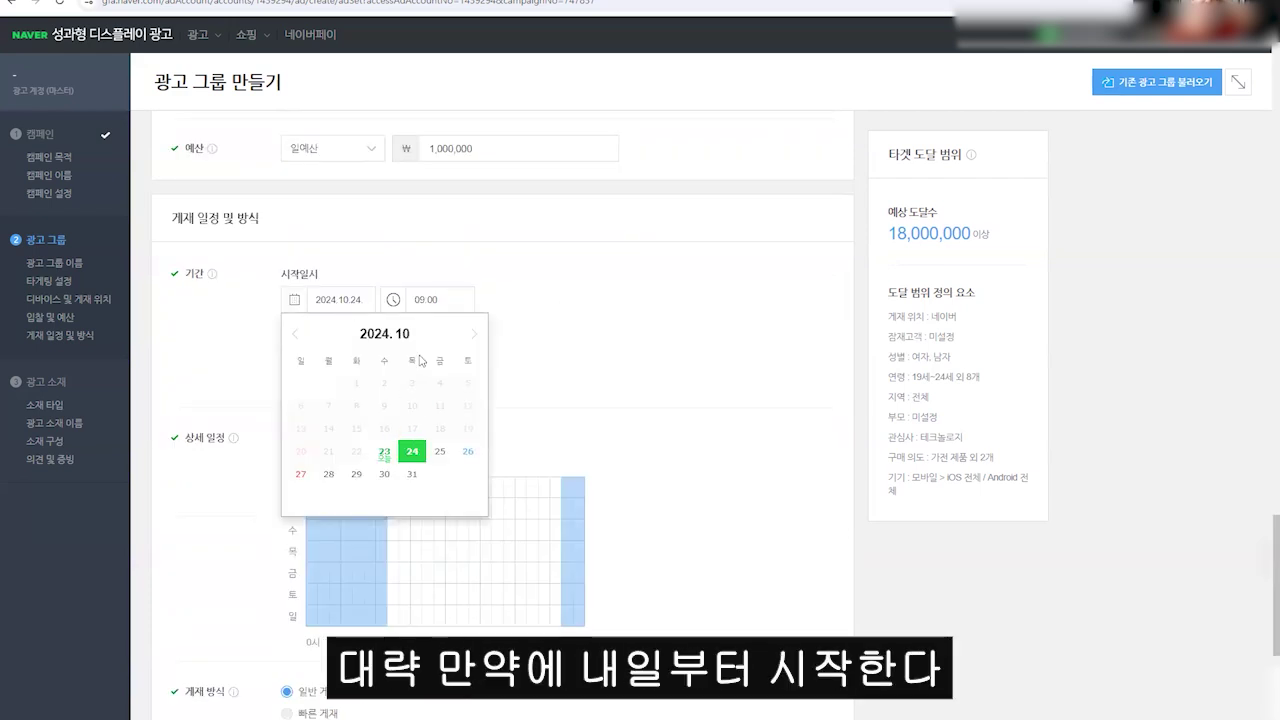
left_click(431, 311)
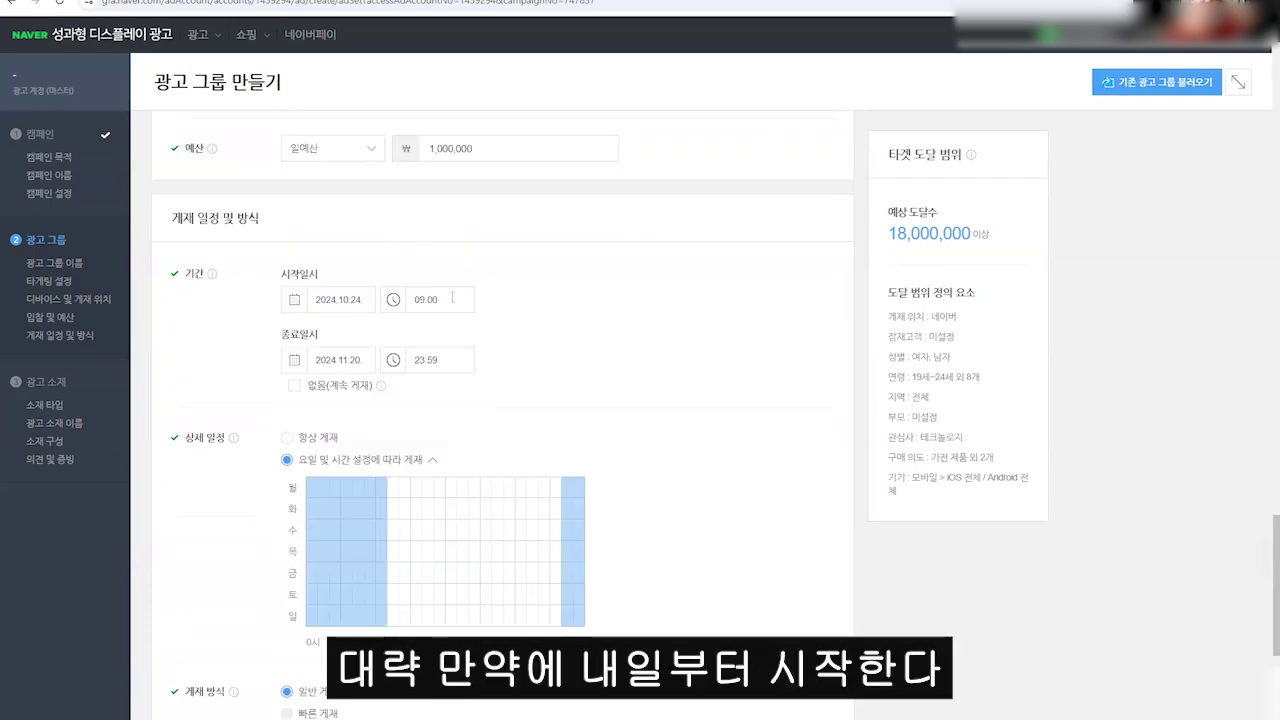
left_click(321, 387)
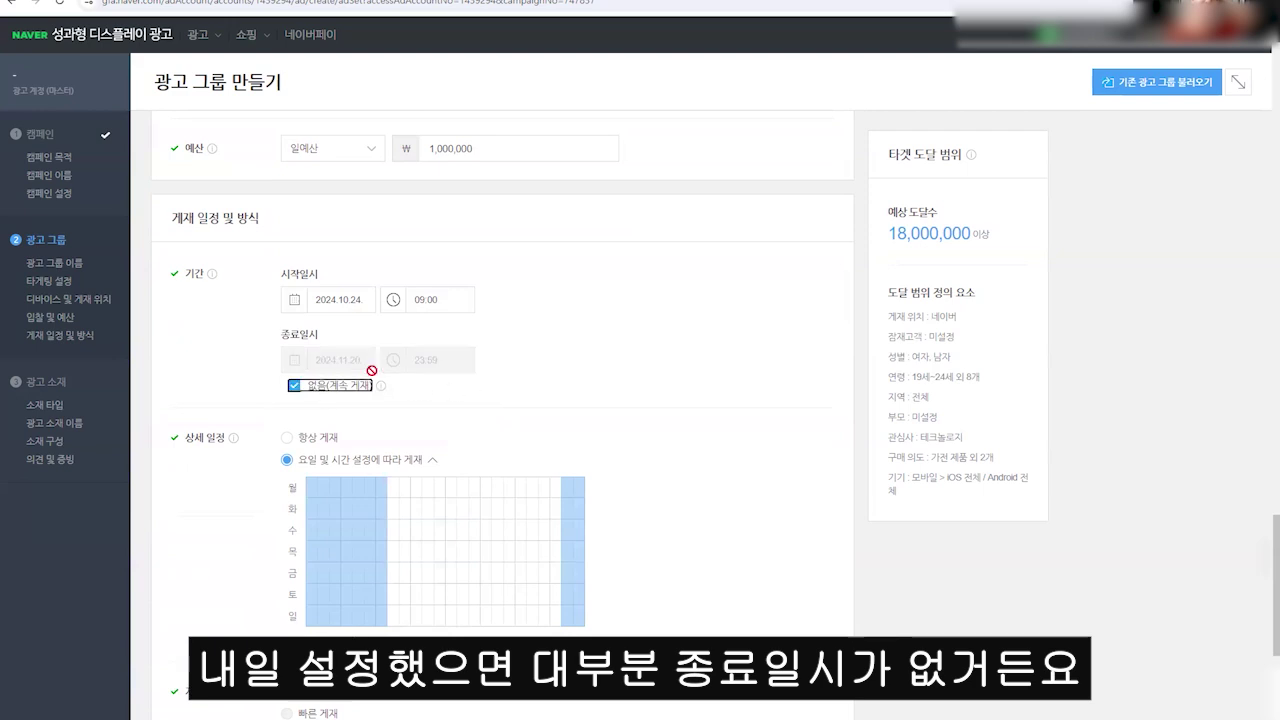
left_click(321, 386)
left_click(338, 360)
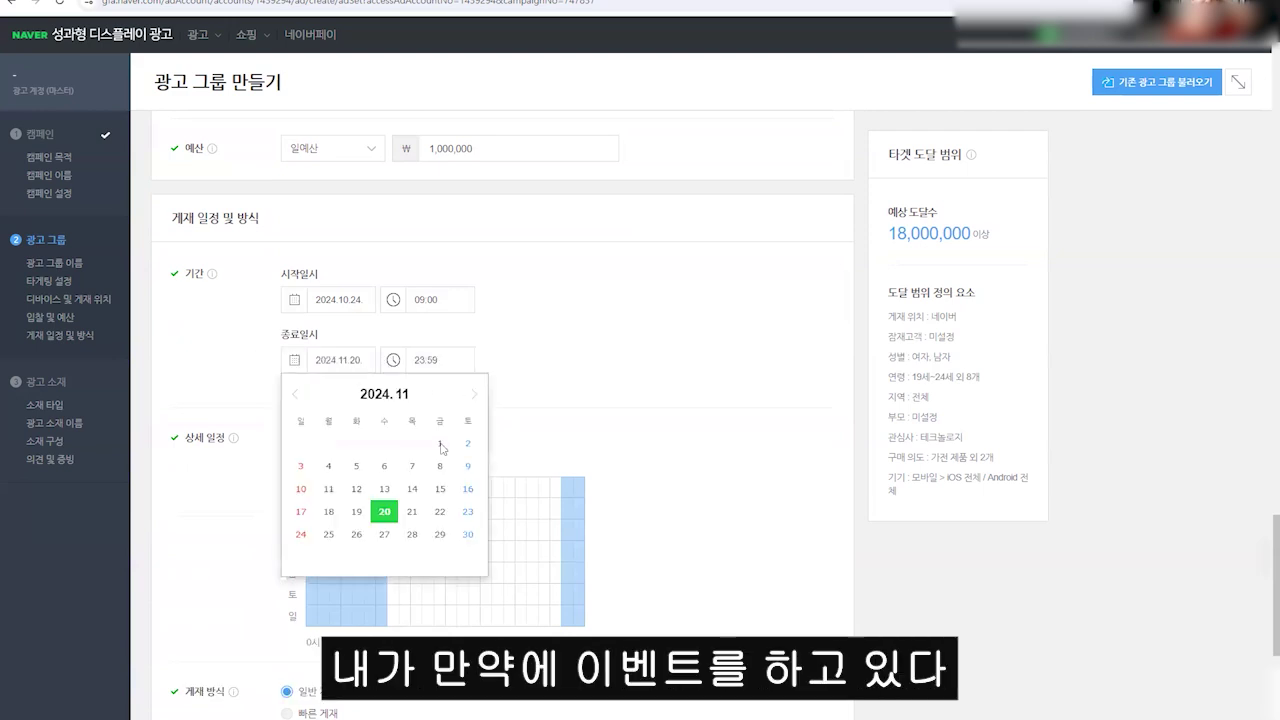
left_click(438, 443)
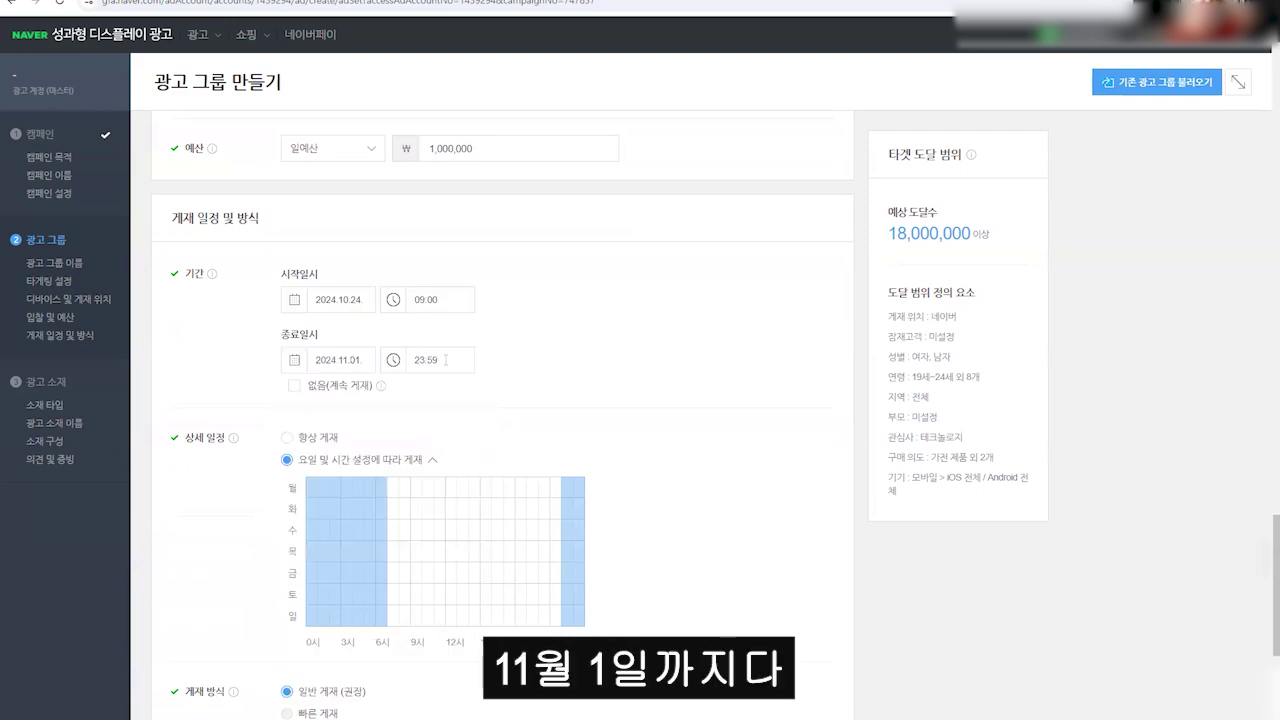
Reset the 상세 일정 via 항상 게재, return to 요일 및 시간 설정에 따라 게재, and schedule Monday to Friday from 9시 to 18시.
scroll(546, 391, "down", 3)
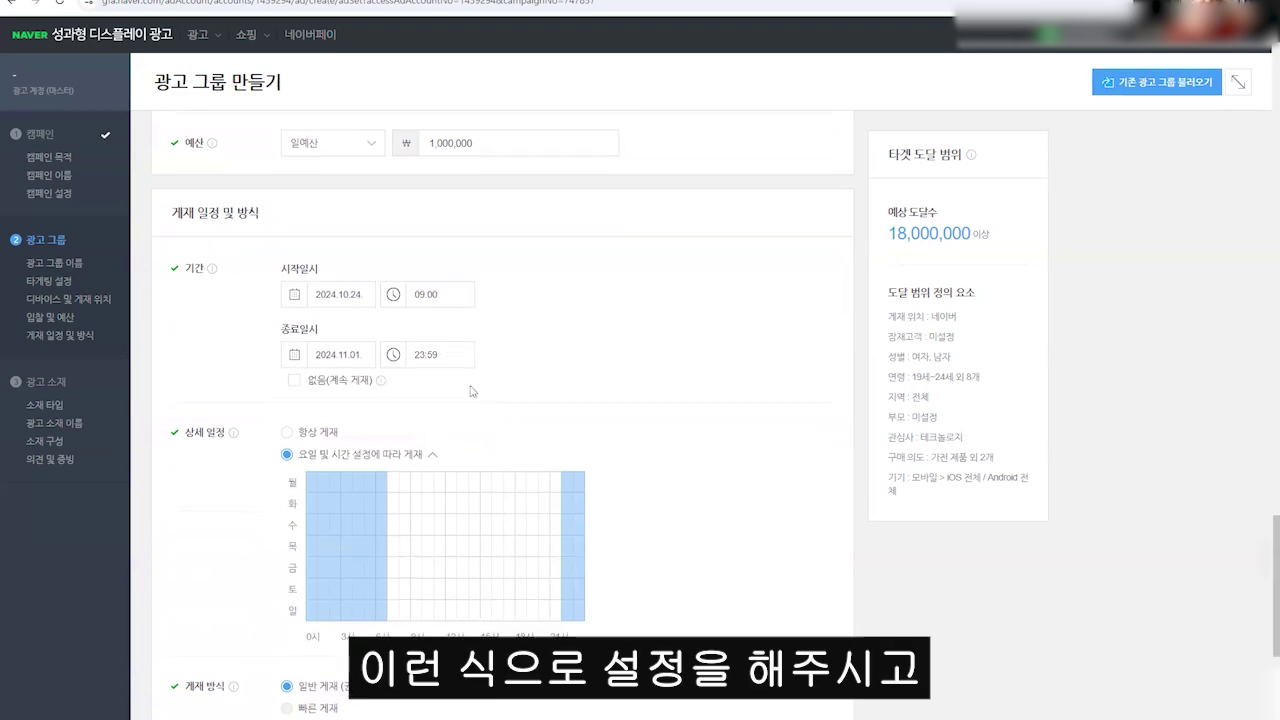
left_click(312, 304)
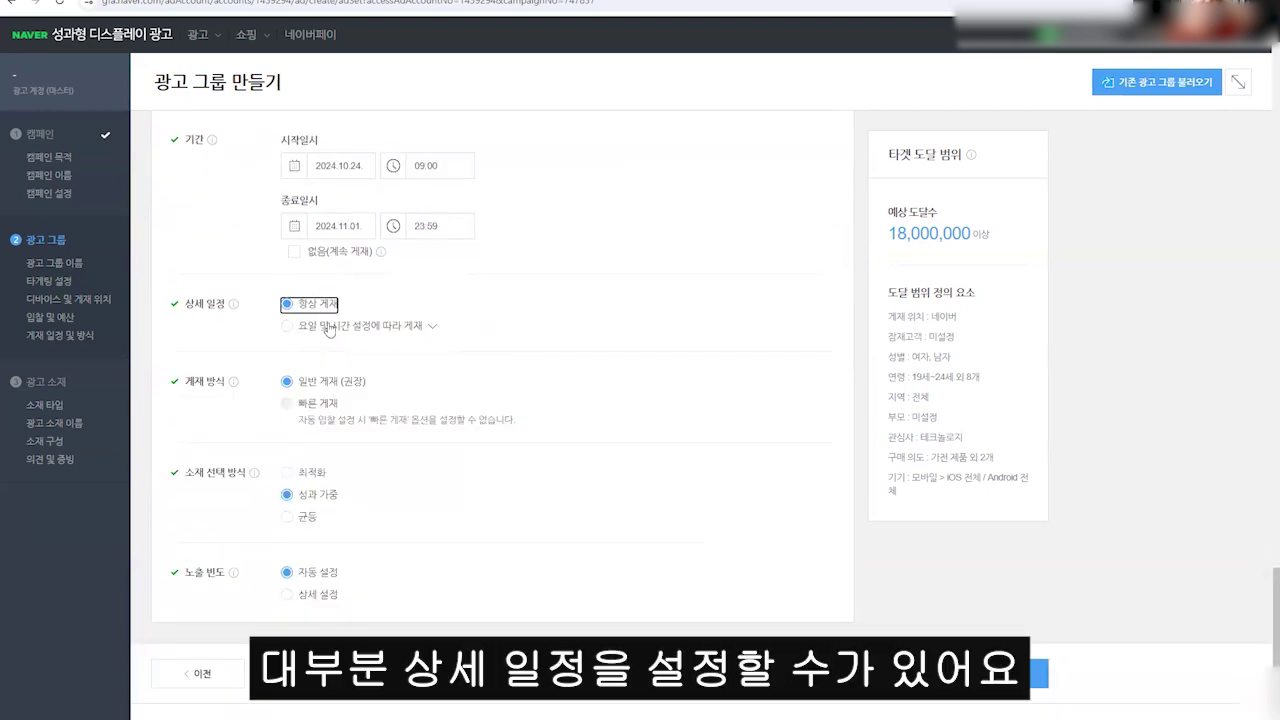
left_click(318, 326)
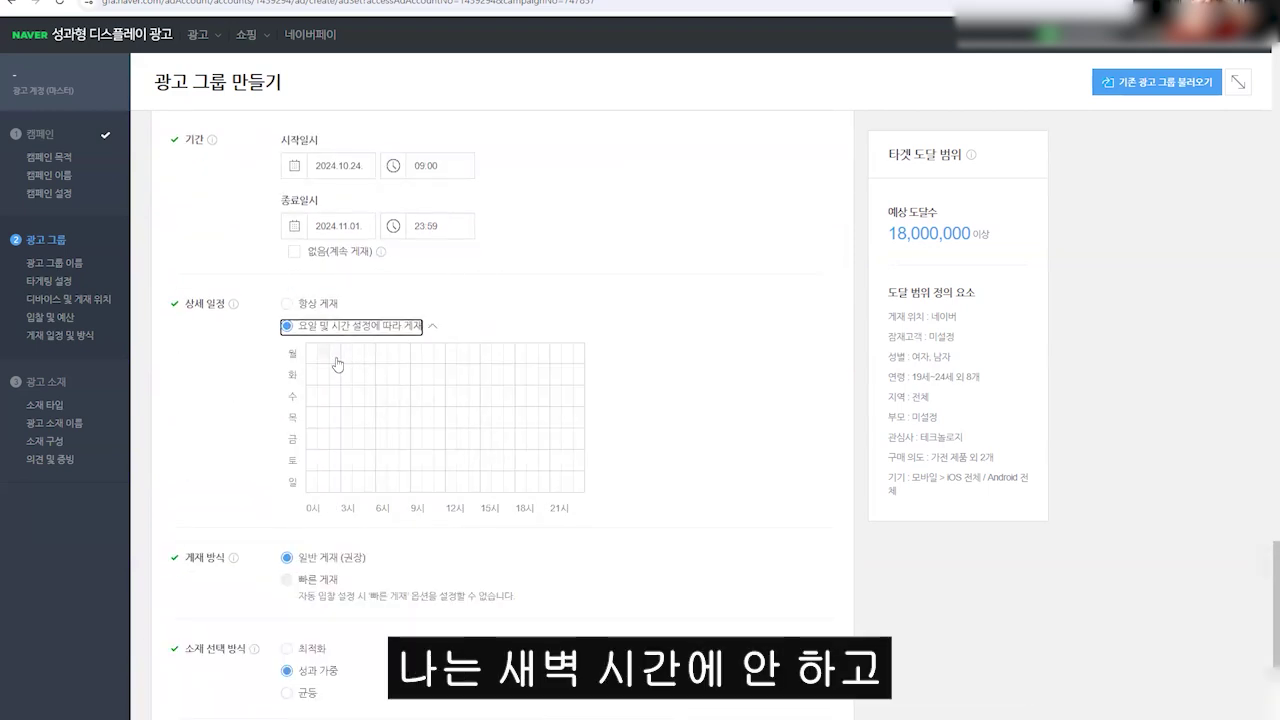
left_click_drag(418, 352, 512, 446)
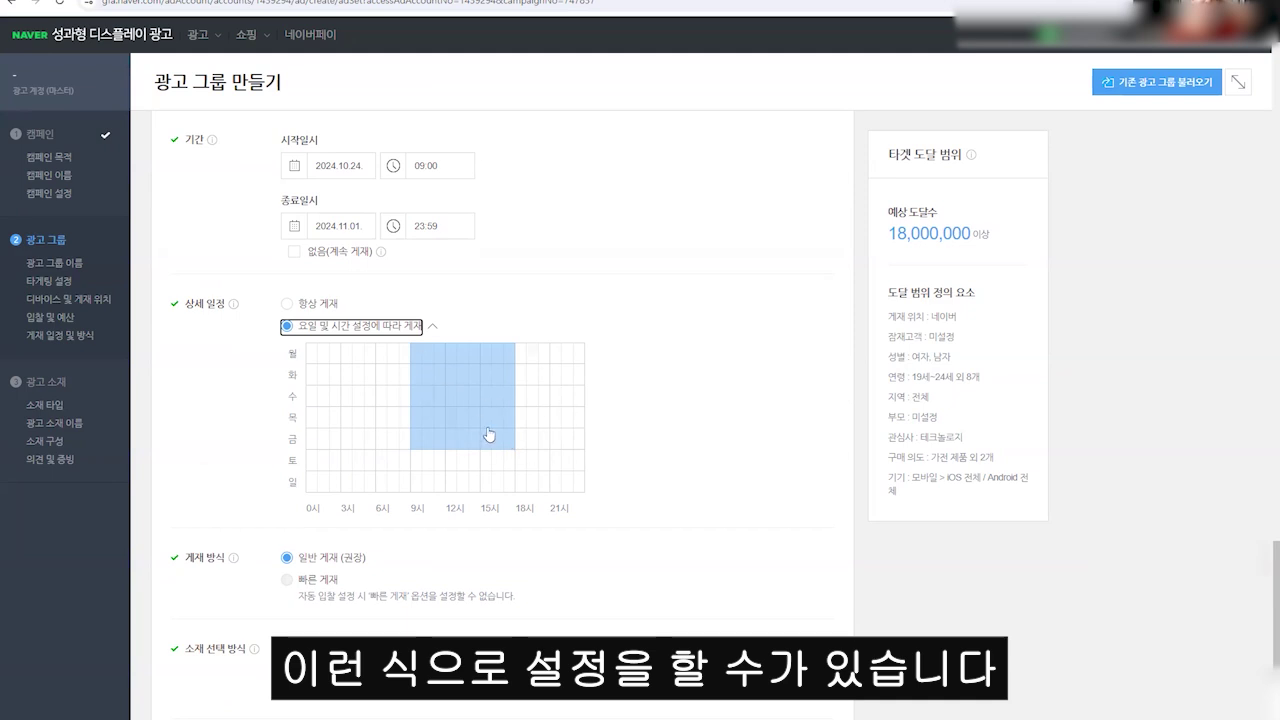
Add individual late-afternoon and evening hours on Saturday and Sunday, plus a Monday-to-Thursday block from 20시 to midnight.
left_click(521, 459)
left_click(509, 481)
left_click(544, 459)
left_click(544, 481)
left_click(567, 481)
left_click_drag(544, 353, 579, 418)
Review 소재 선택 방식 and set 노출 빈도 to 상세 설정 with 3 exposures per day per 광고 그룹.
scroll(578, 482, "down", 2)
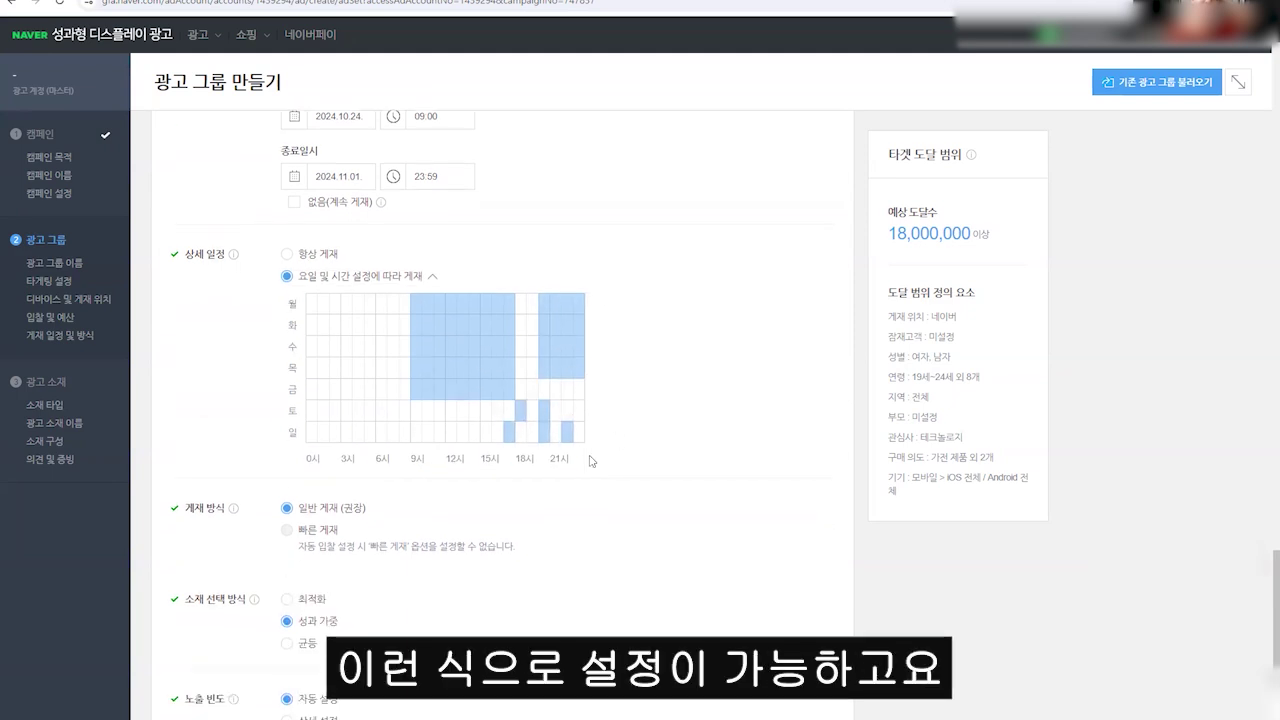
left_click_drag(180, 447, 237, 555)
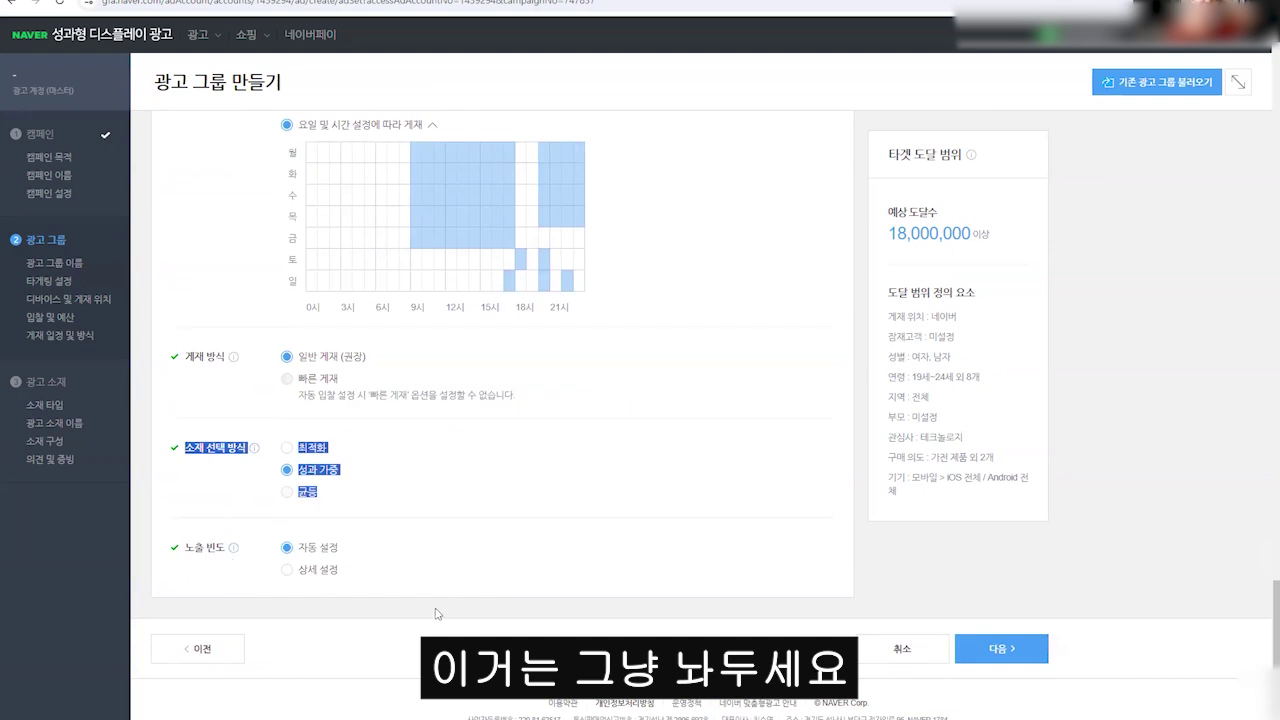
left_click(436, 613)
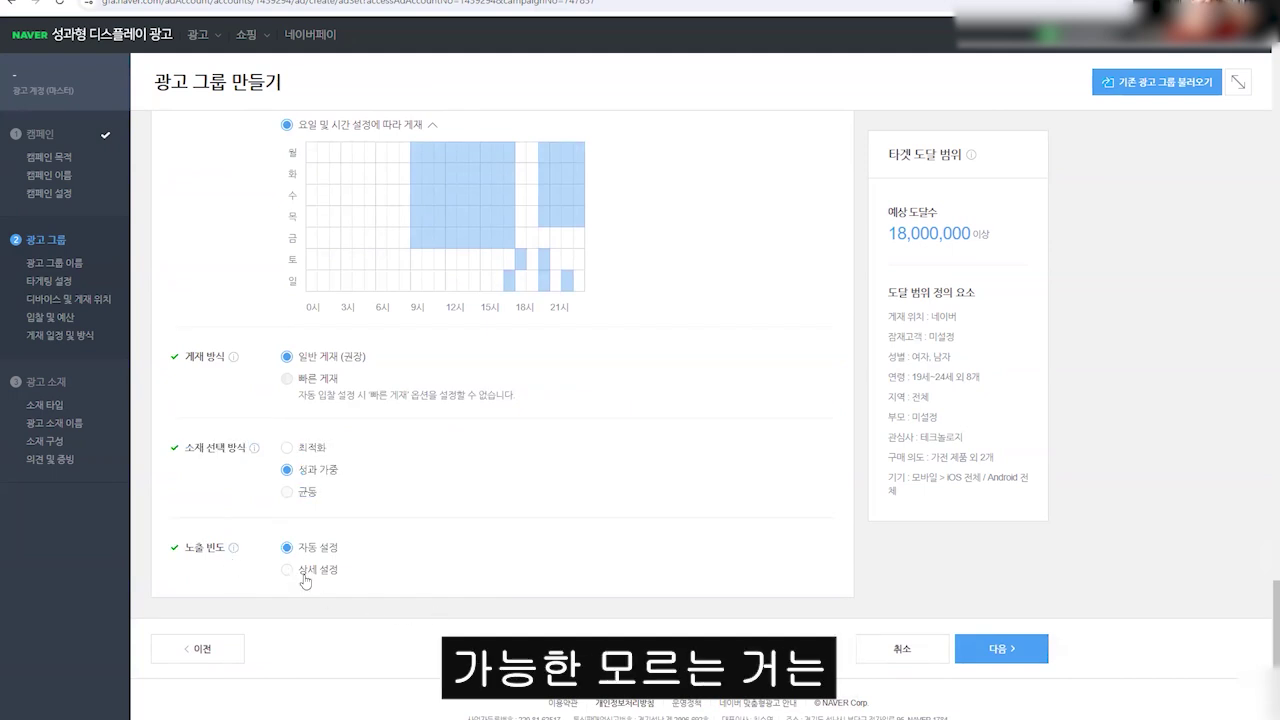
left_click(305, 578)
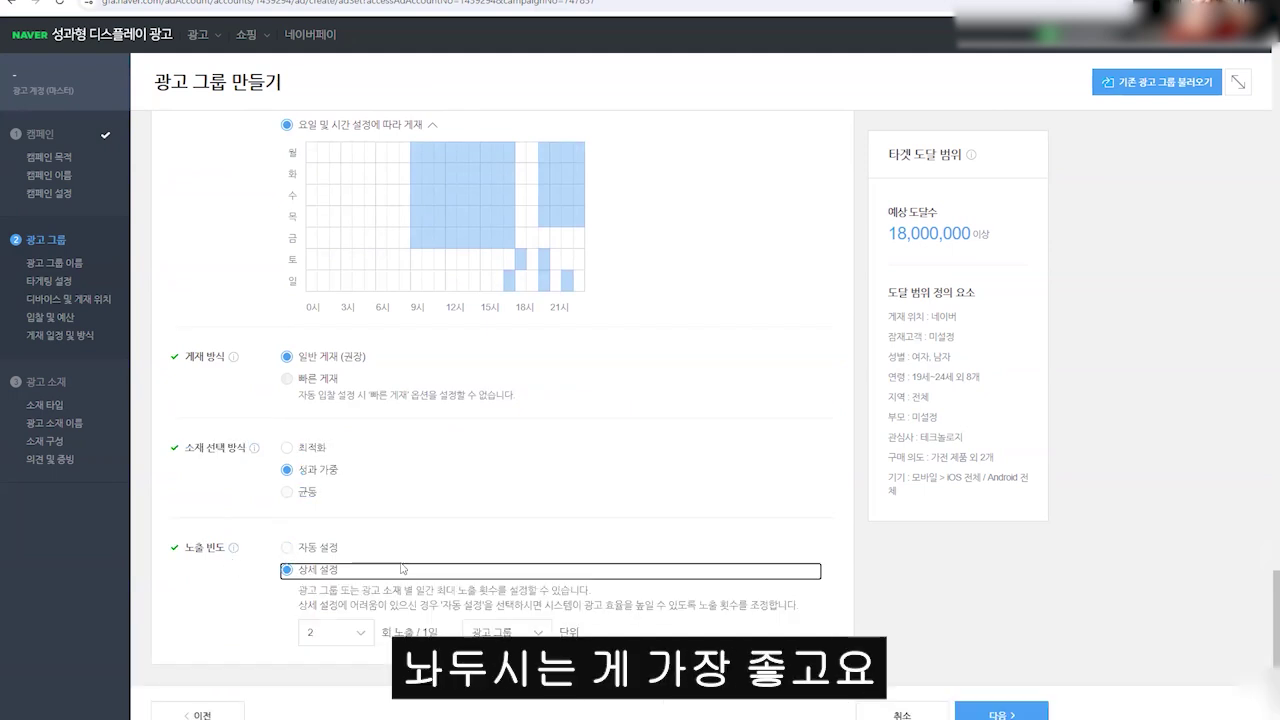
left_click(340, 632)
scroll(320, 634, "down", 1)
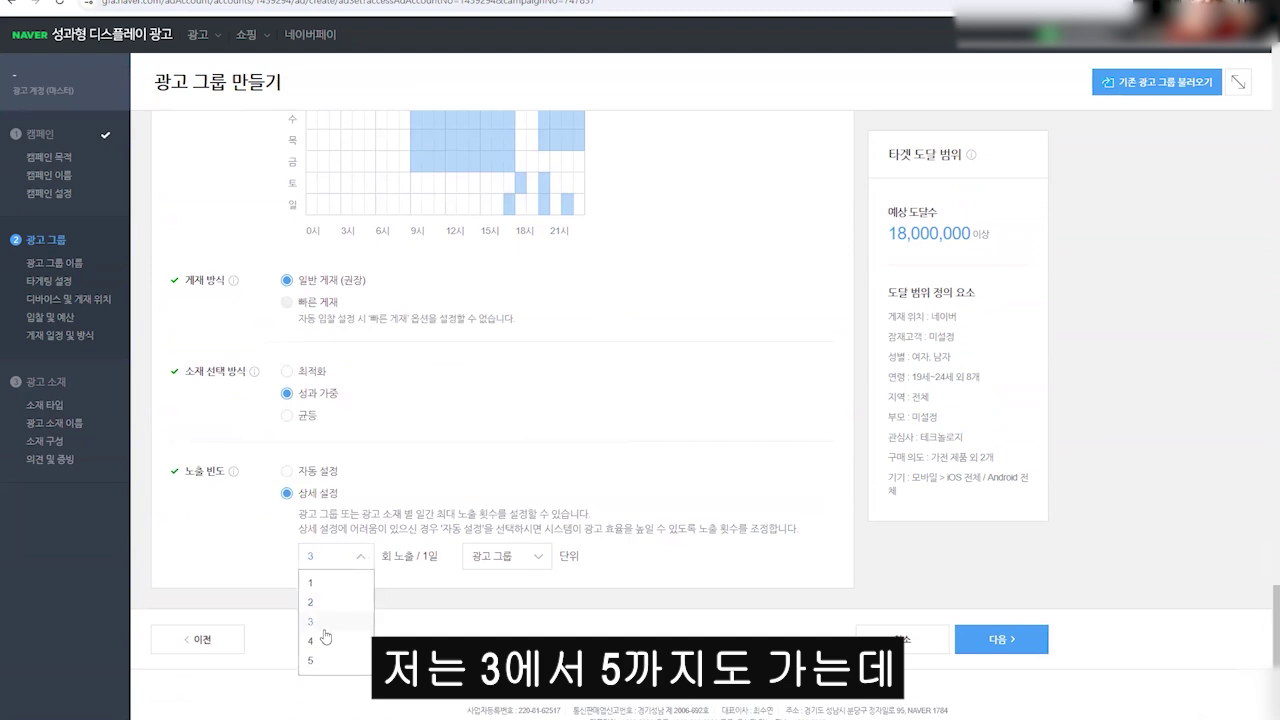
left_click(317, 660)
left_click(336, 560)
left_click(318, 624)
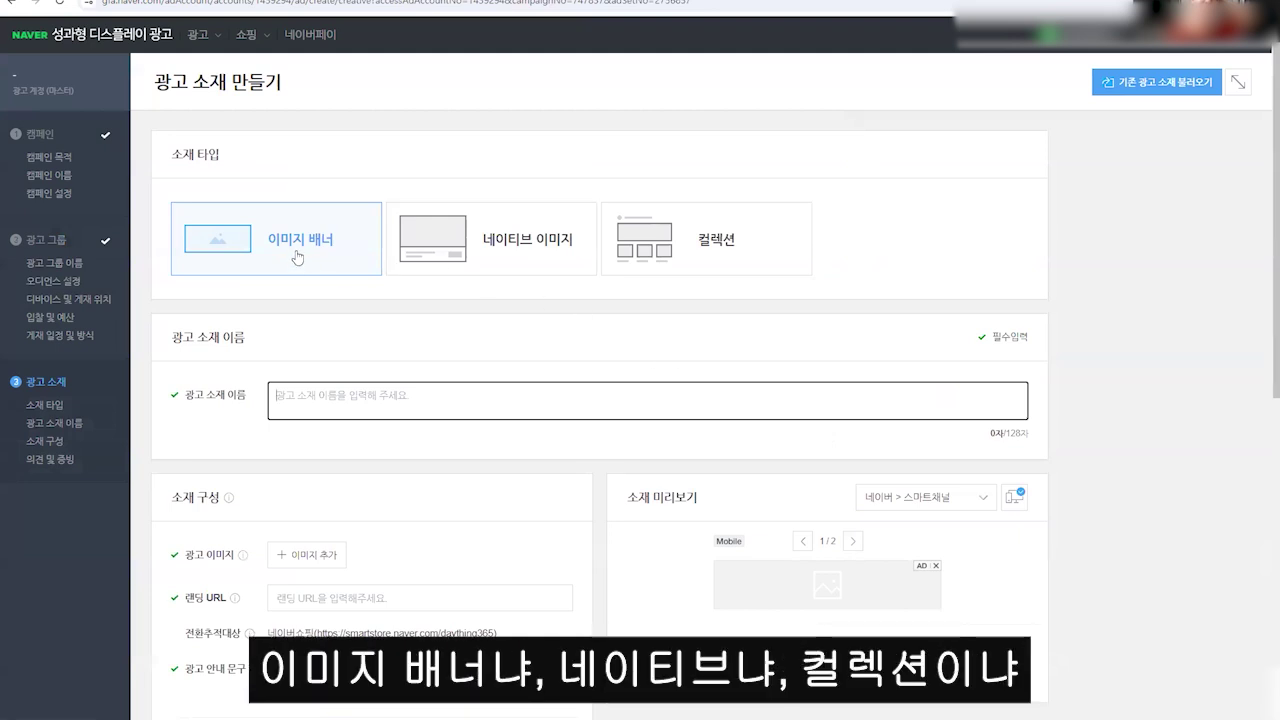
Preview the 네이티브 이미지 and 컬렉션 creative types.
left_click(499, 254)
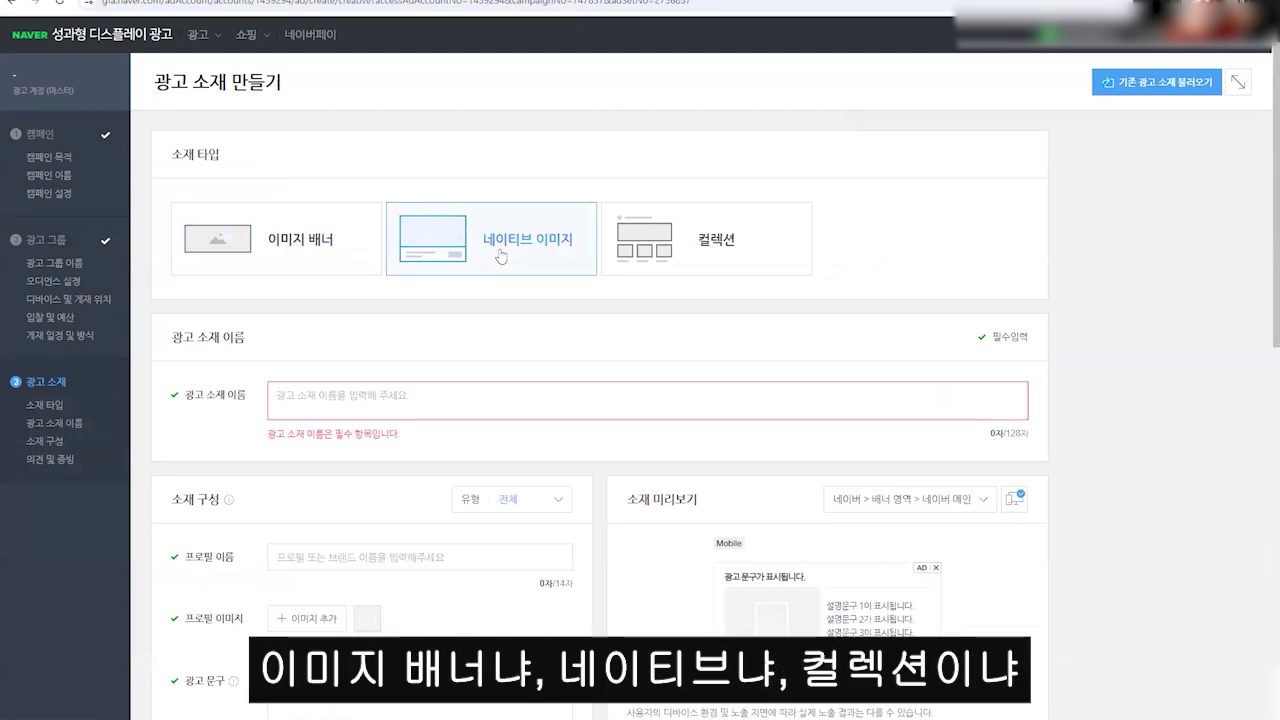
left_click(713, 259)
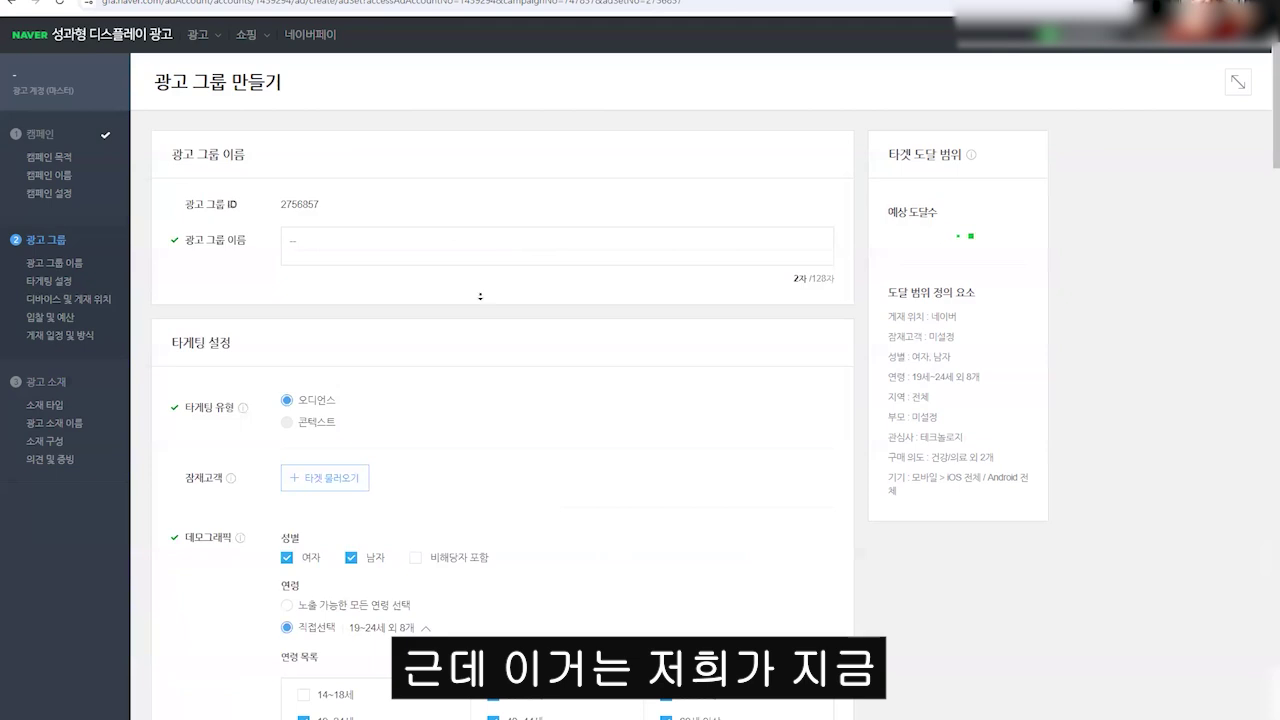
Limit the ad group's 게재 위치 to 배너 영역 under 네이버 and continue to ad creative creation.
scroll(480, 294, "down", 18)
scroll(421, 505, "up", 6)
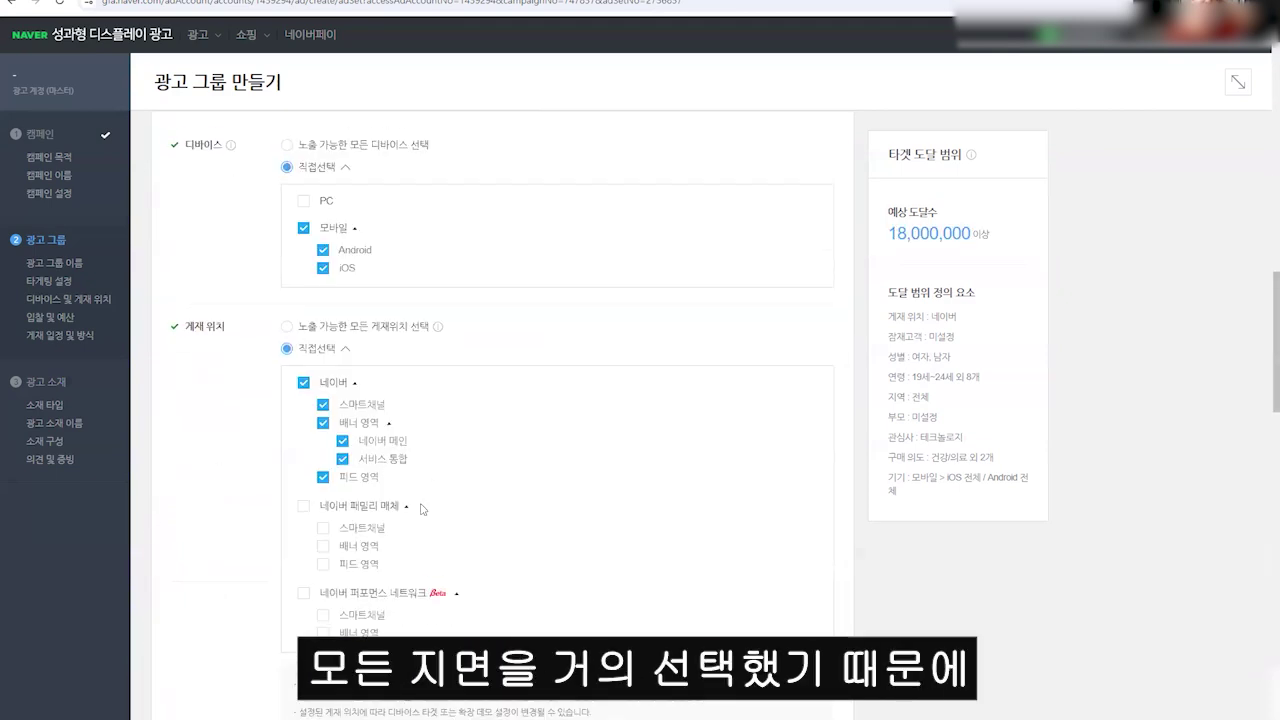
left_click(341, 384)
left_click(360, 423)
scroll(985, 571, "down", 2)
scroll(985, 571, "down", 8)
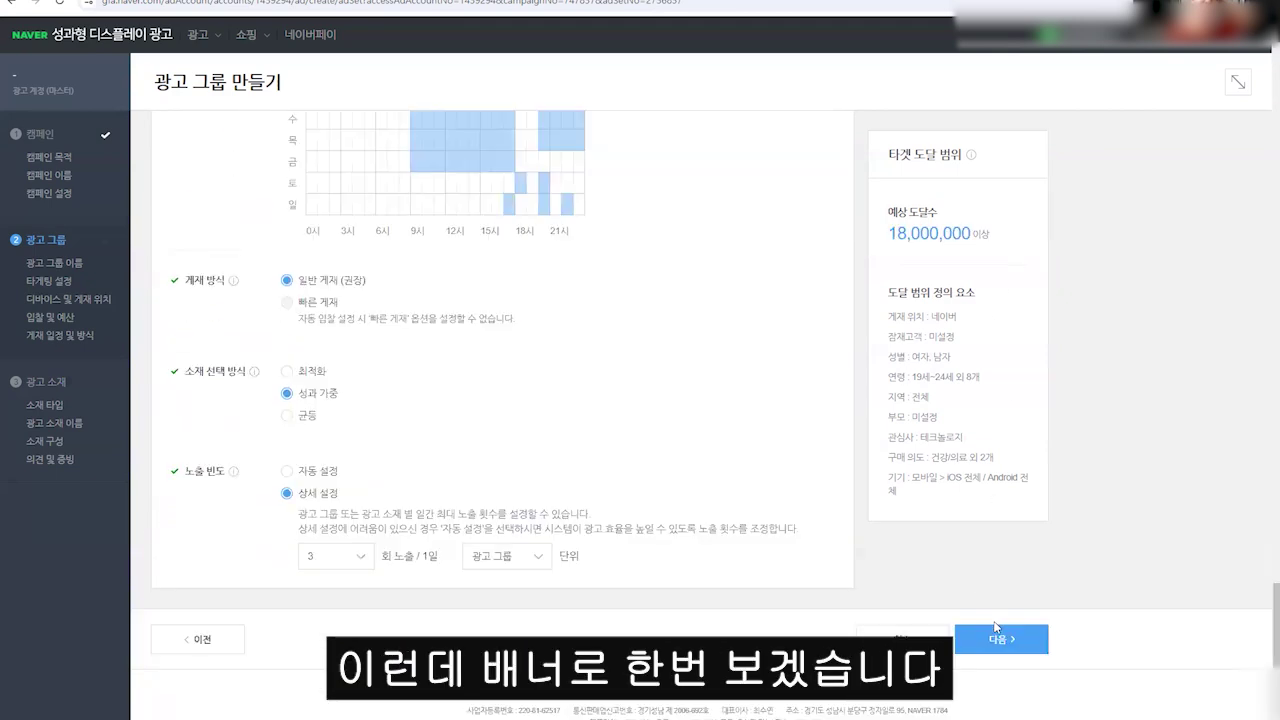
left_click(1000, 636)
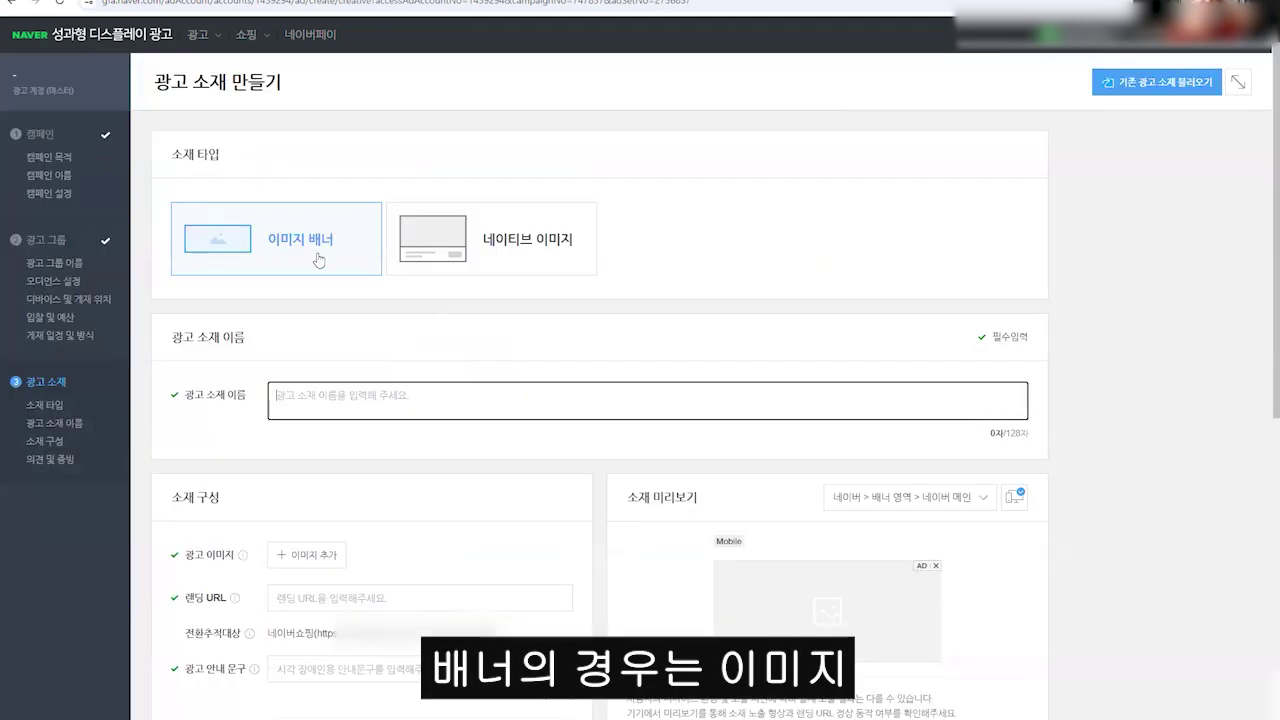
Select 네이티브 이미지 as the creative type and look at the 광고 이미지 upload dialog, cancelling it without adding an image.
left_click(497, 259)
scroll(441, 497, "down", 2)
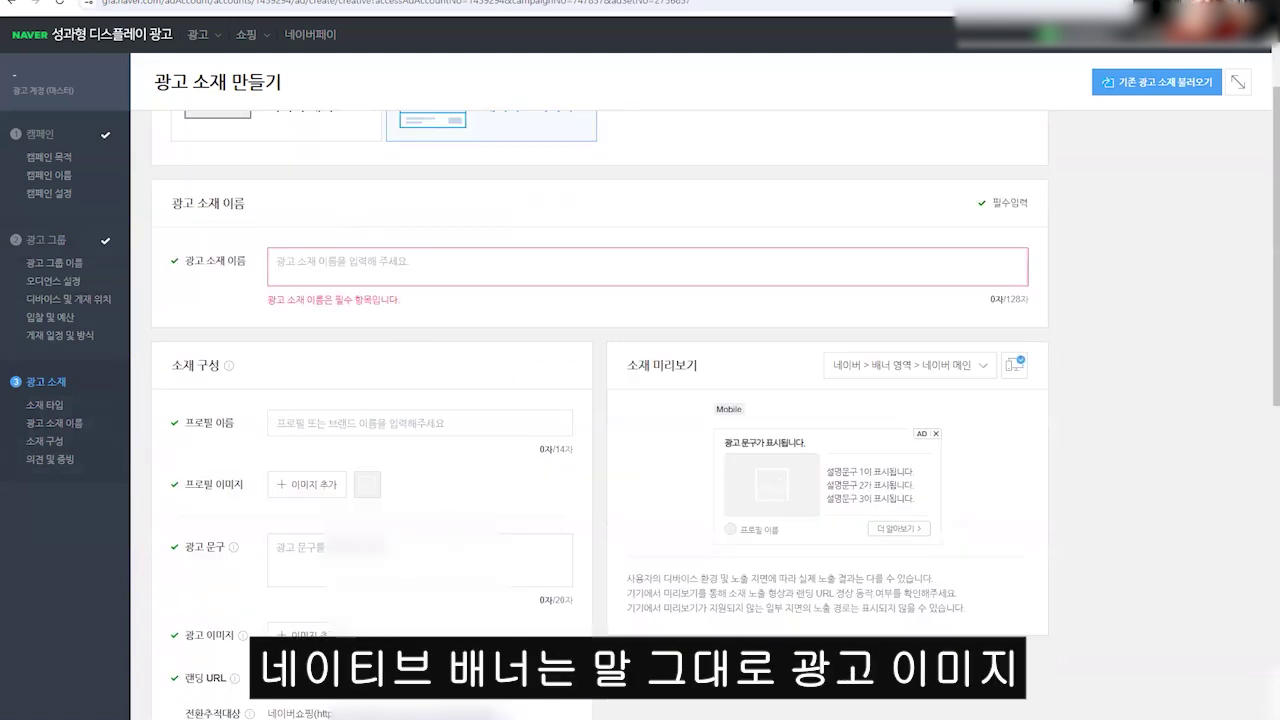
scroll(412, 465, "down", 2)
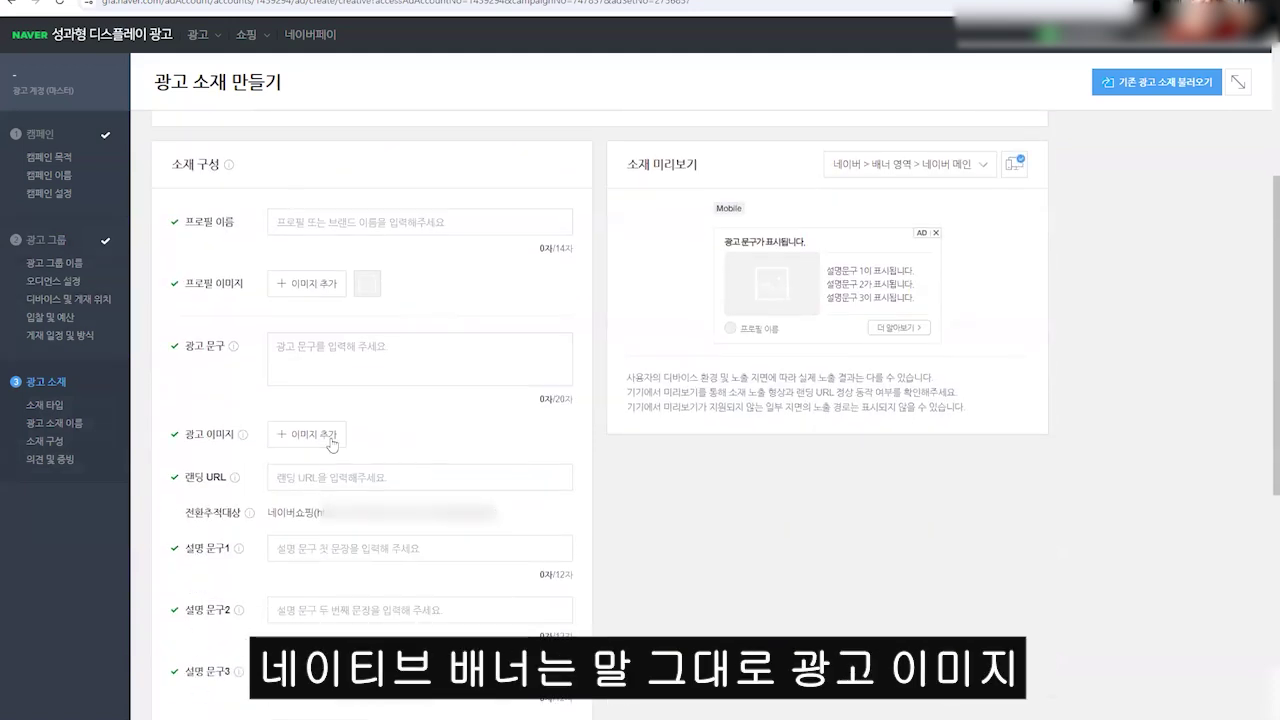
left_click(331, 436)
left_click(588, 598)
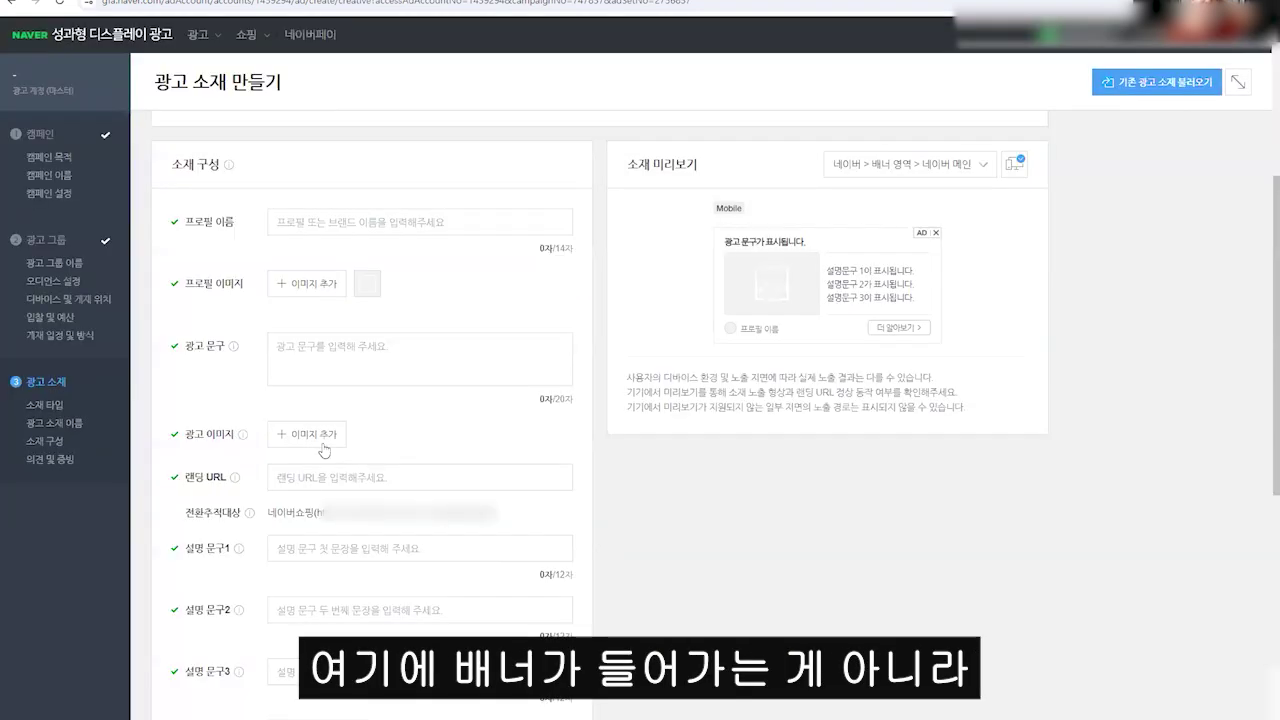
Fill in sample copy: 설명 문구1 "111", 설명 문구2 "32142", 설명 문구3 "1234123" and 광고 문구 "12312312".
scroll(704, 269, "down", 1)
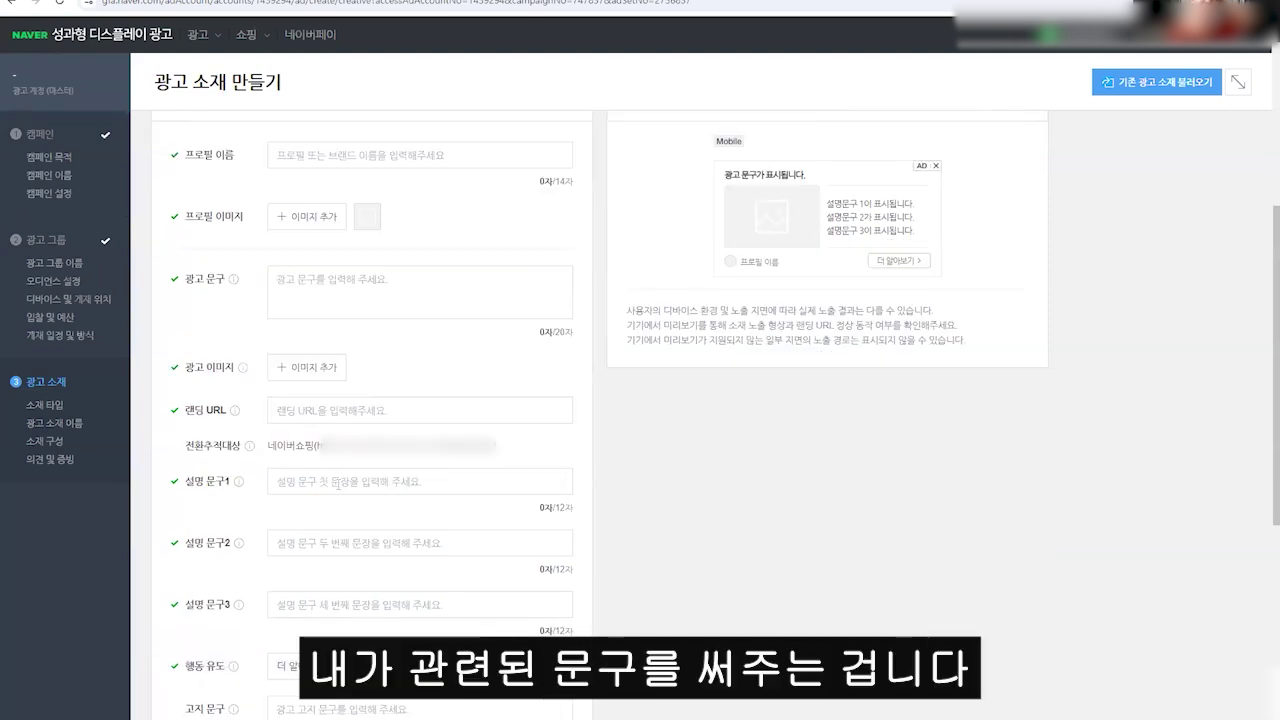
left_click(338, 484)
type("111")
left_click(314, 543)
type("32142")
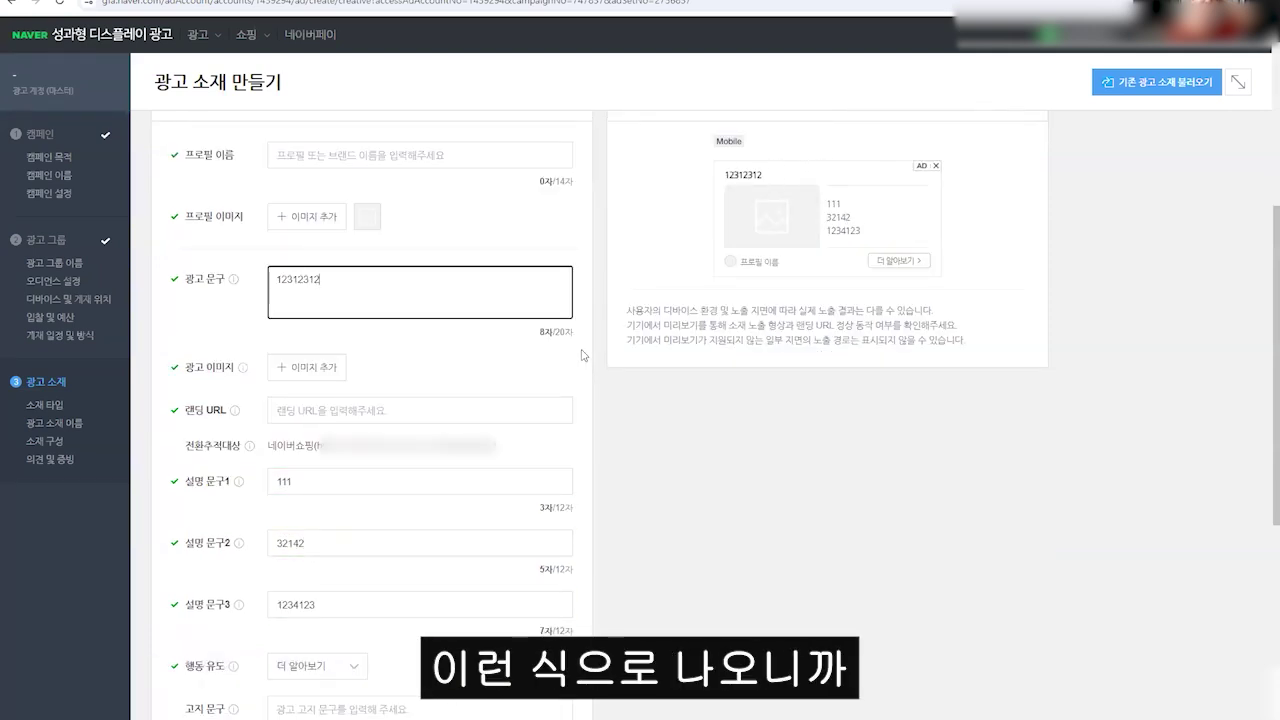
Check the 광고 문구 character limit and the 광고 이미지 upload dialog, closing the dialog without uploading anything.
left_click_drag(577, 333, 533, 339)
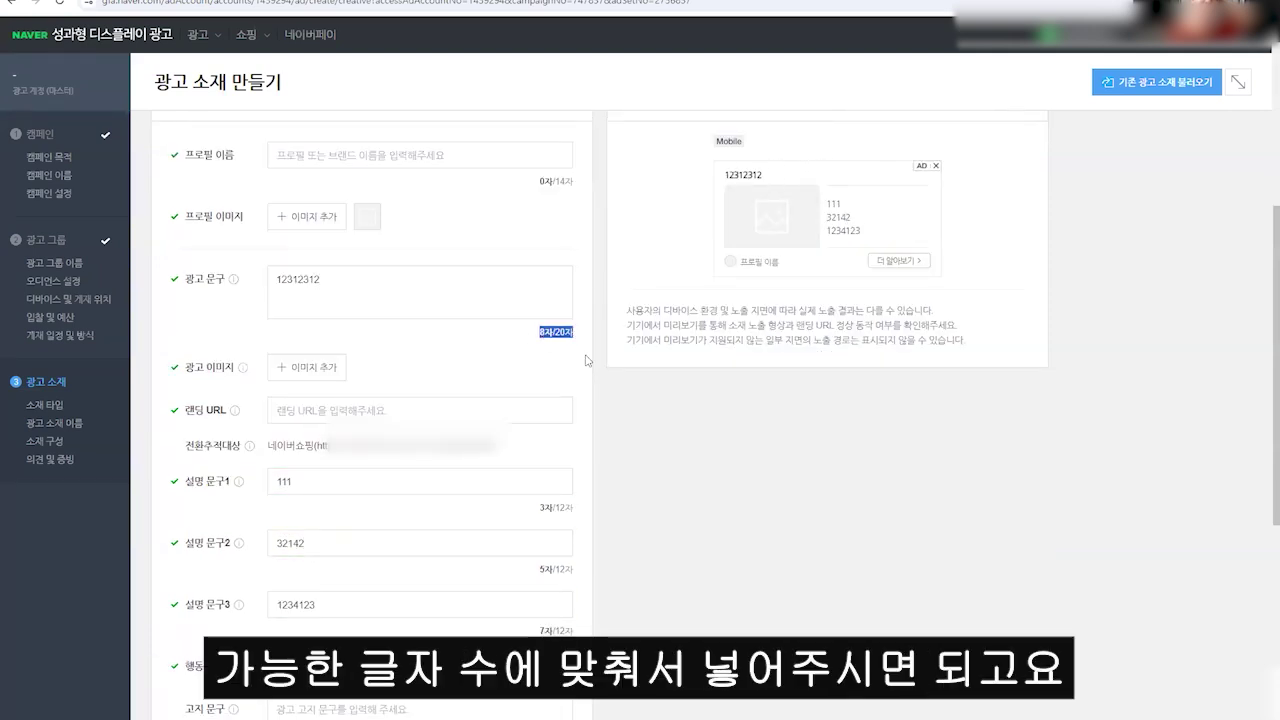
left_click(565, 520)
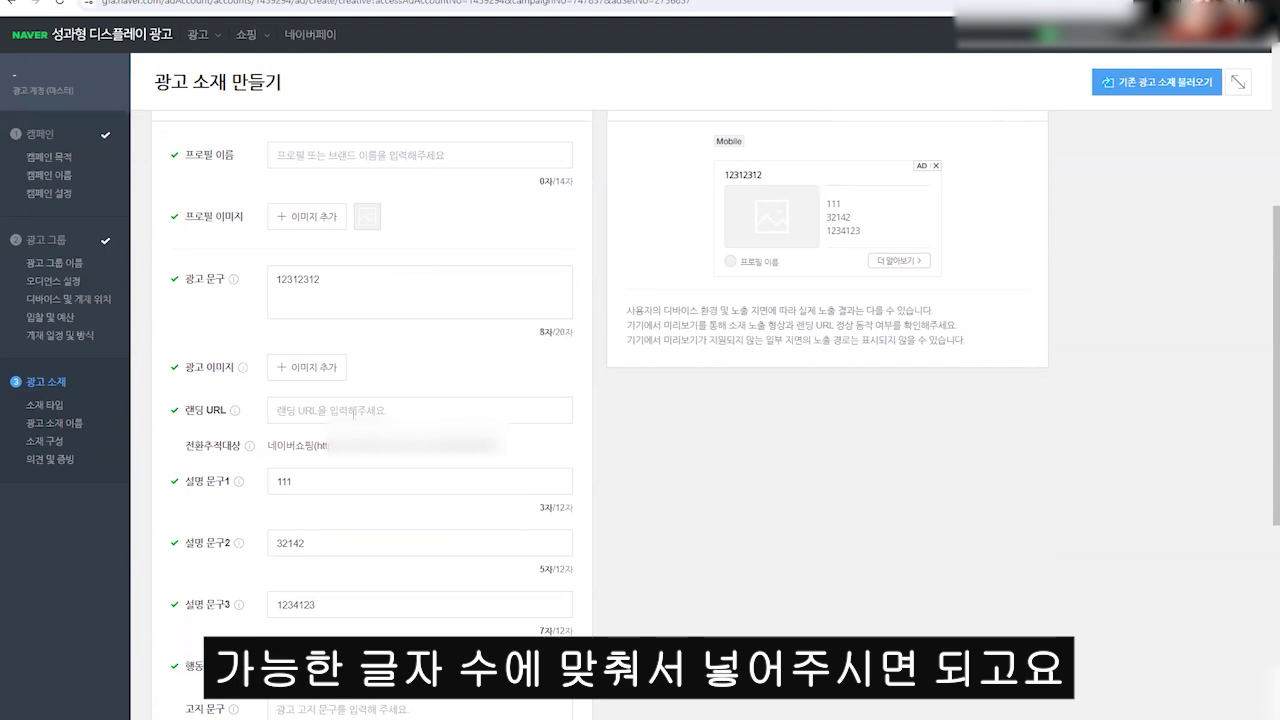
left_click(307, 367)
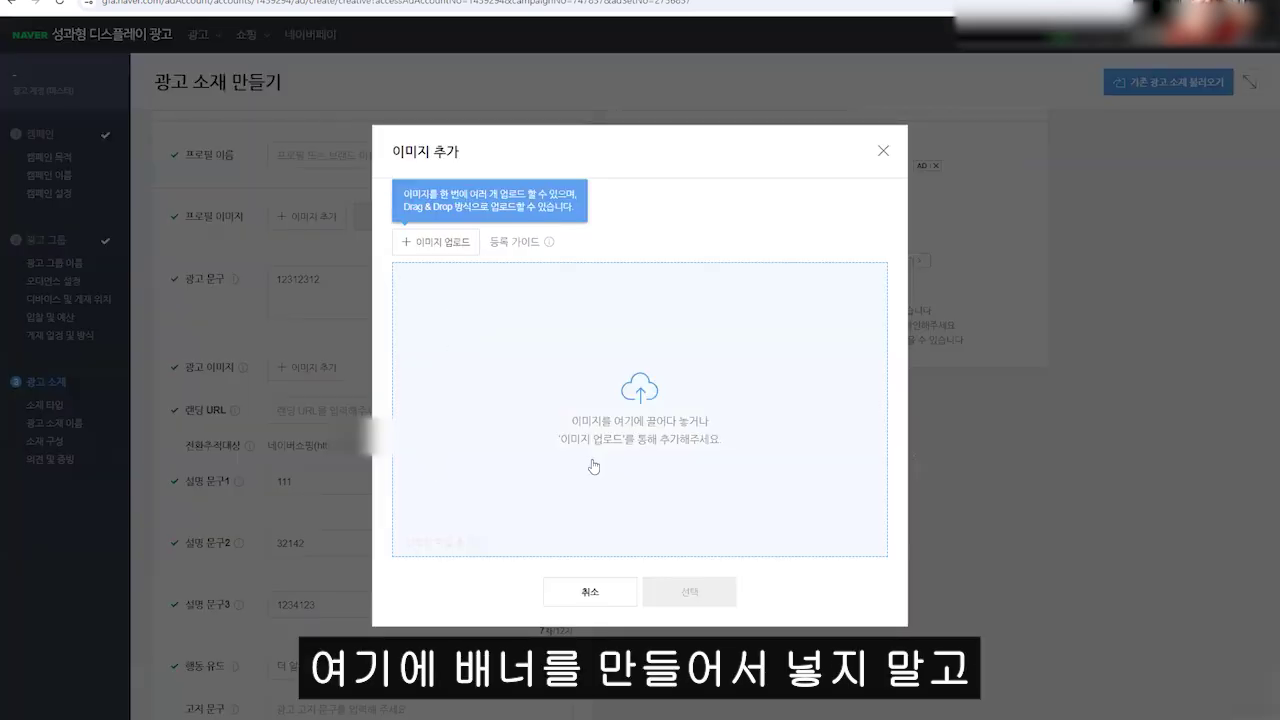
left_click(588, 590)
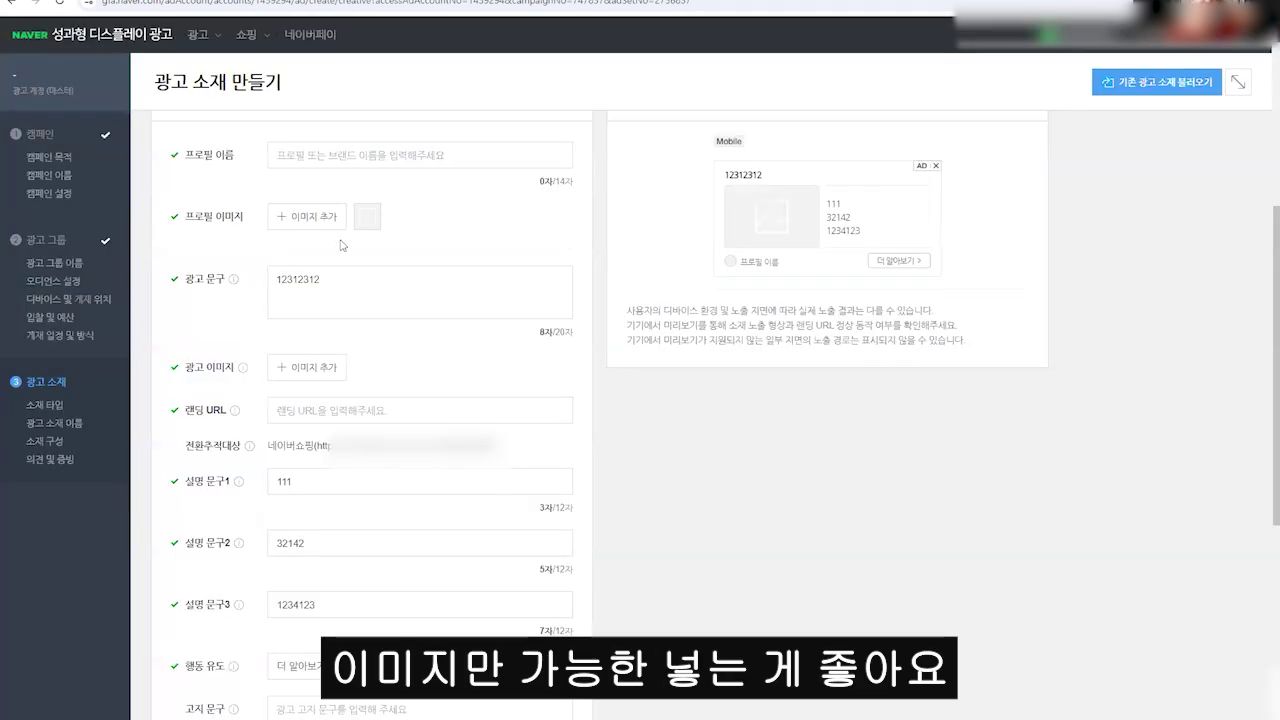
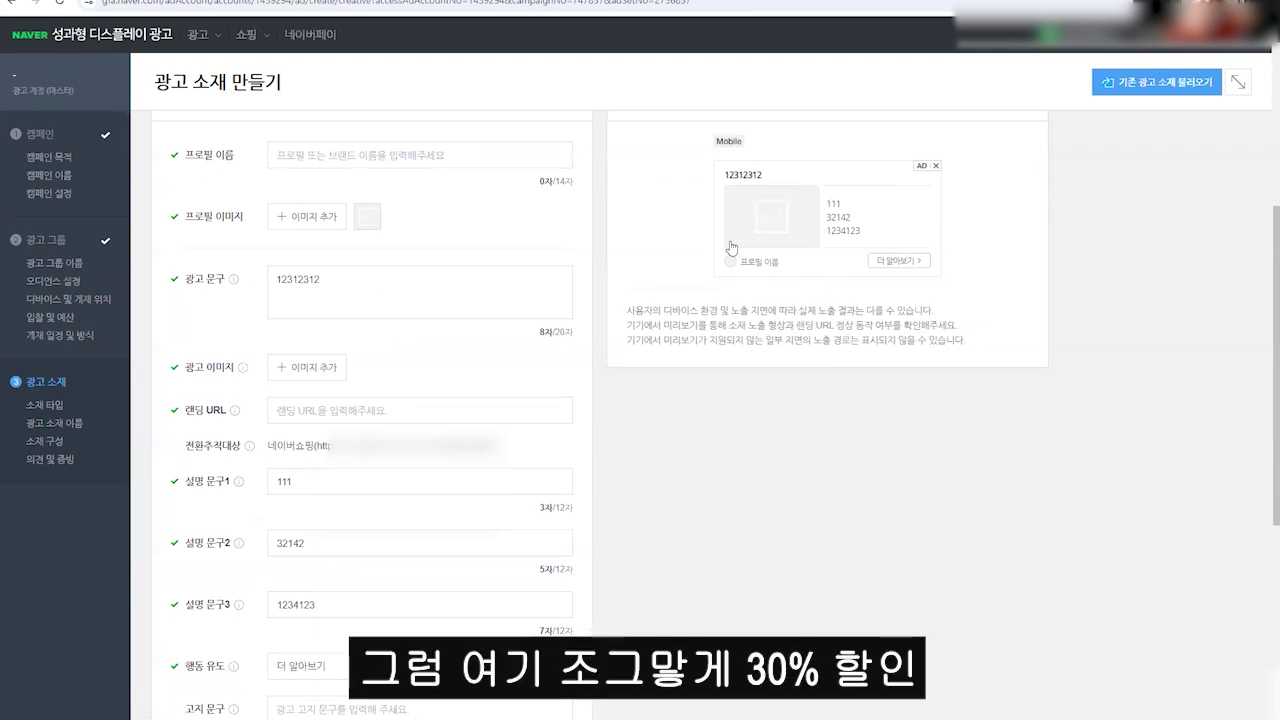
Review the 프로필 이름 and 프로필 이미지 fields and check the 기존 광고 소재 불러오기 dialog, cancelling it without loading a creative.
scroll(700, 330, "down", 2)
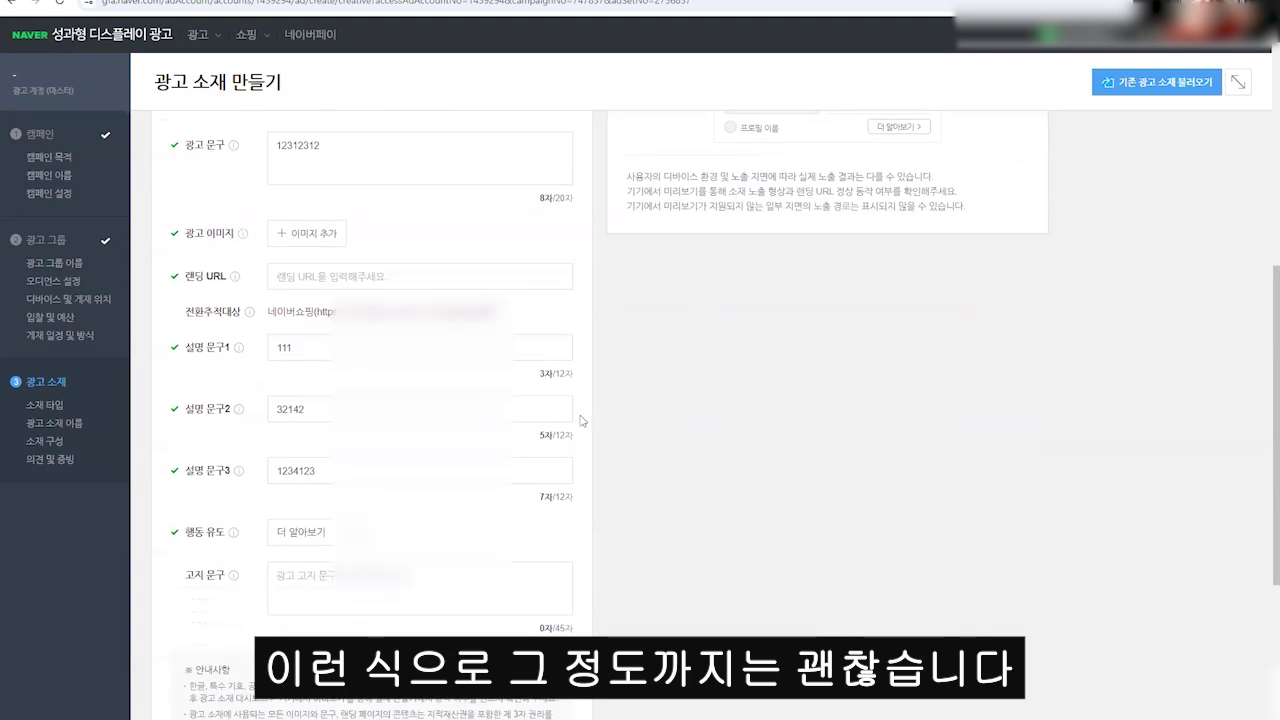
scroll(369, 353, "up", 3)
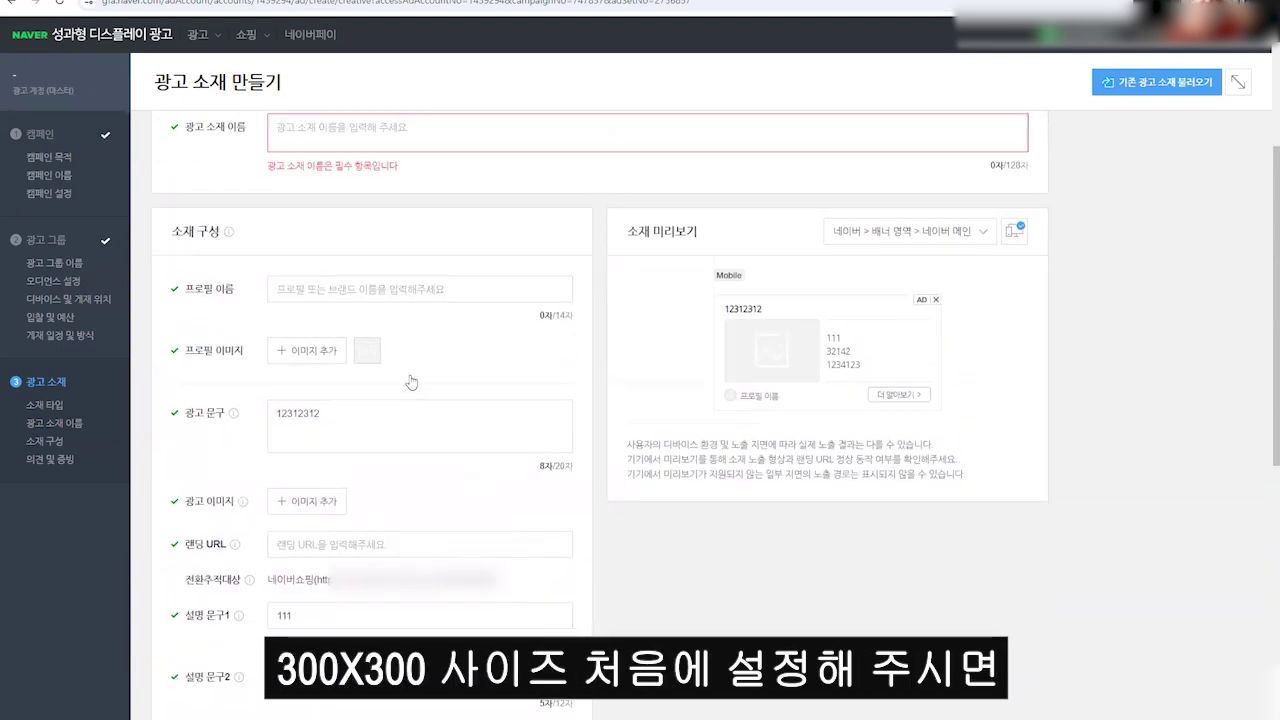
left_click_drag(268, 366, 155, 290)
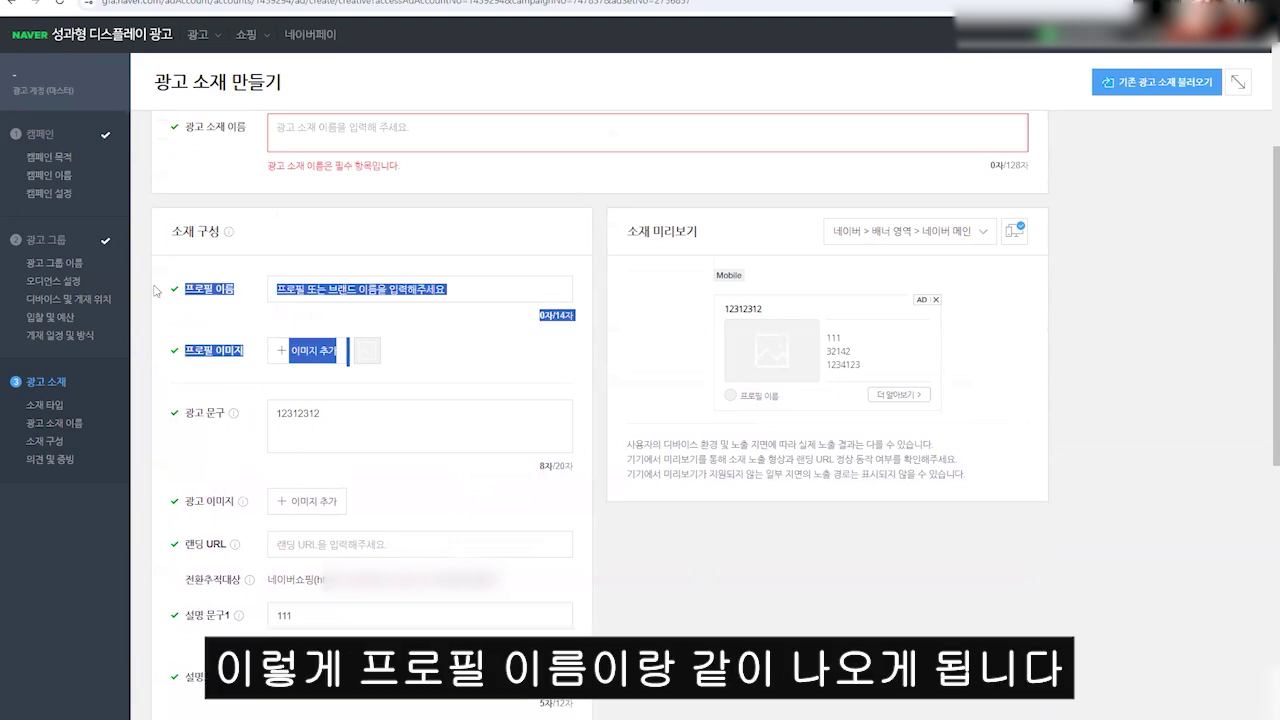
left_click(185, 290)
scroll(245, 371, "down", 4)
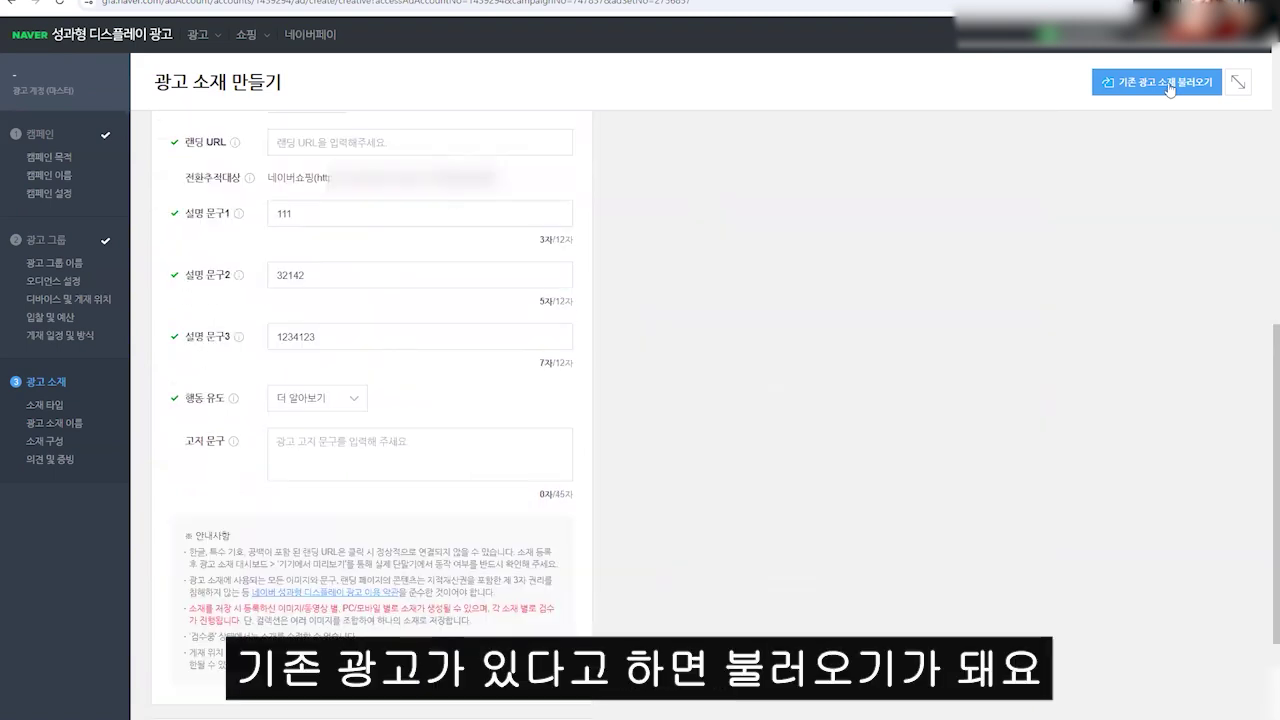
left_click(1166, 84)
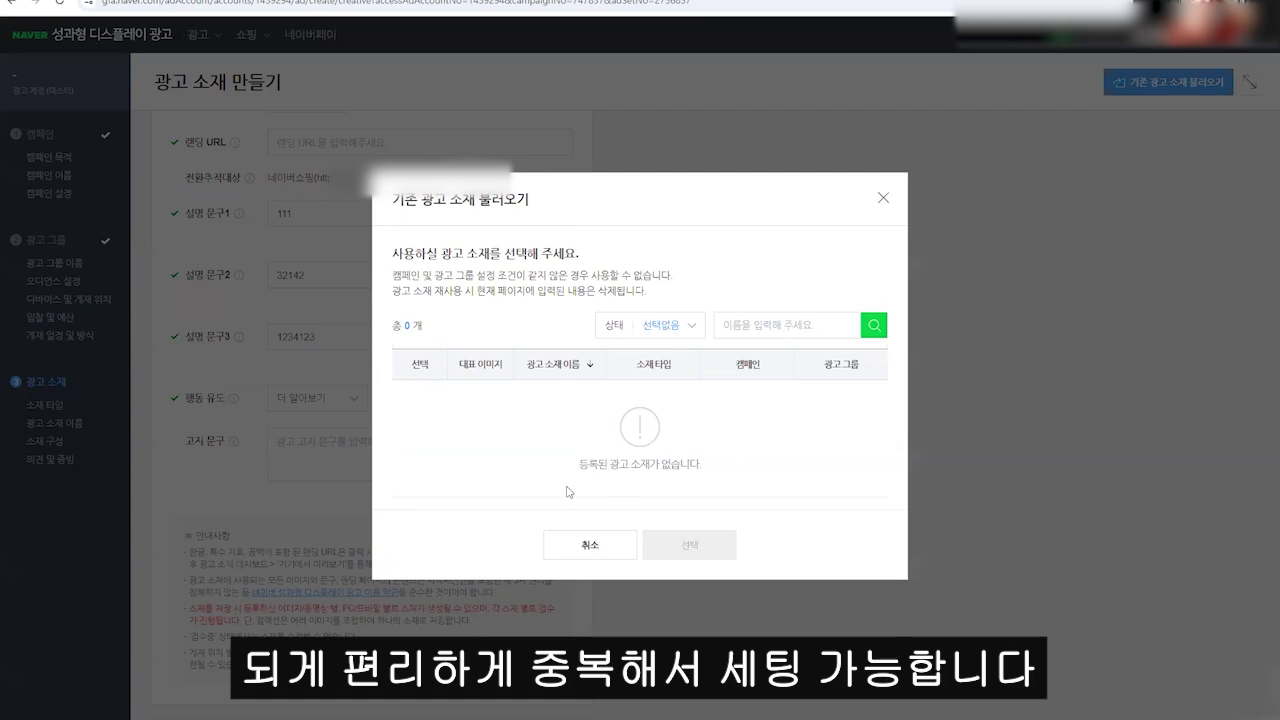
left_click(588, 544)
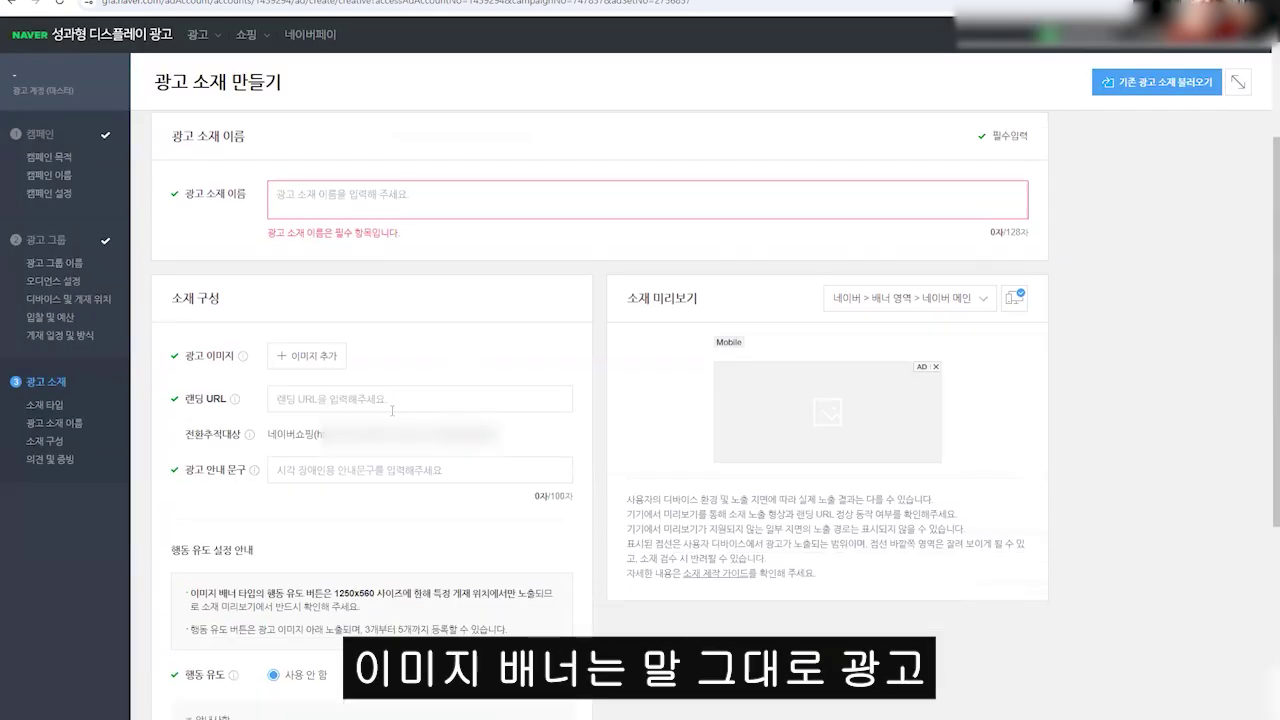
Check the image banner's 등록 가이드 for 광고 이미지, closing the dialog without uploading, and look at the 랜딩 URL field.
left_click(292, 358)
mouse_move(548, 243)
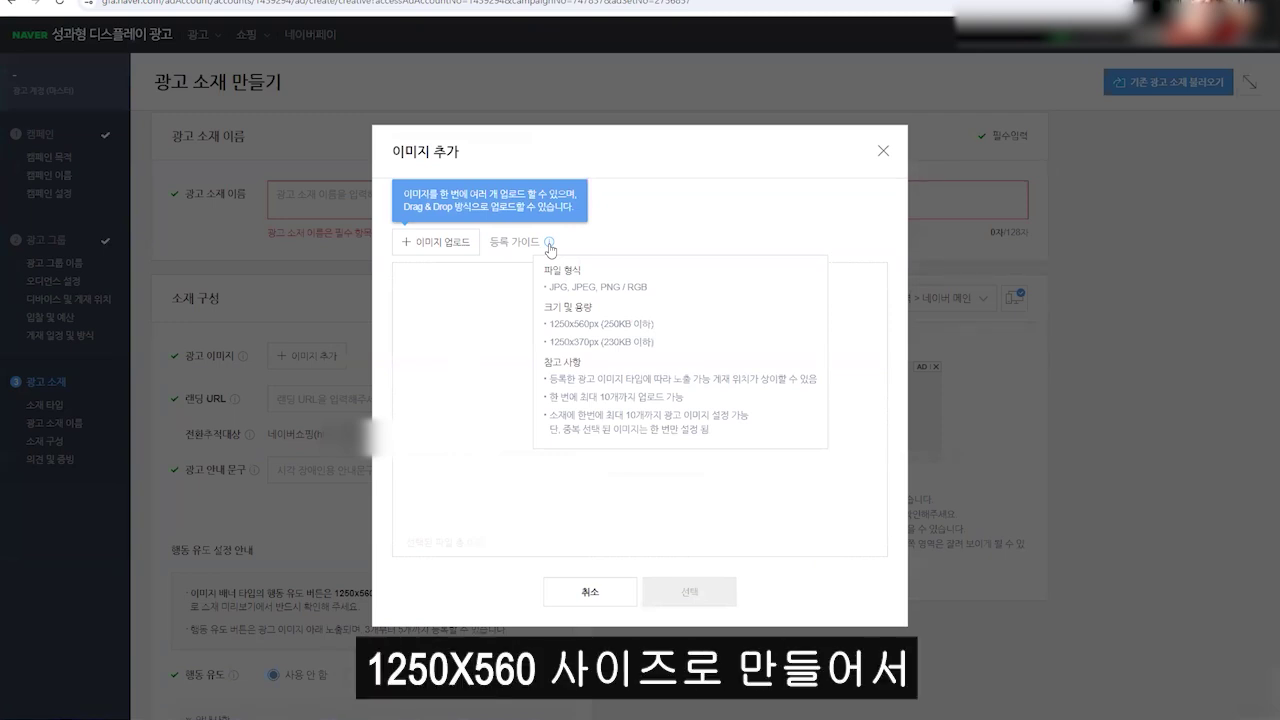
left_click(575, 598)
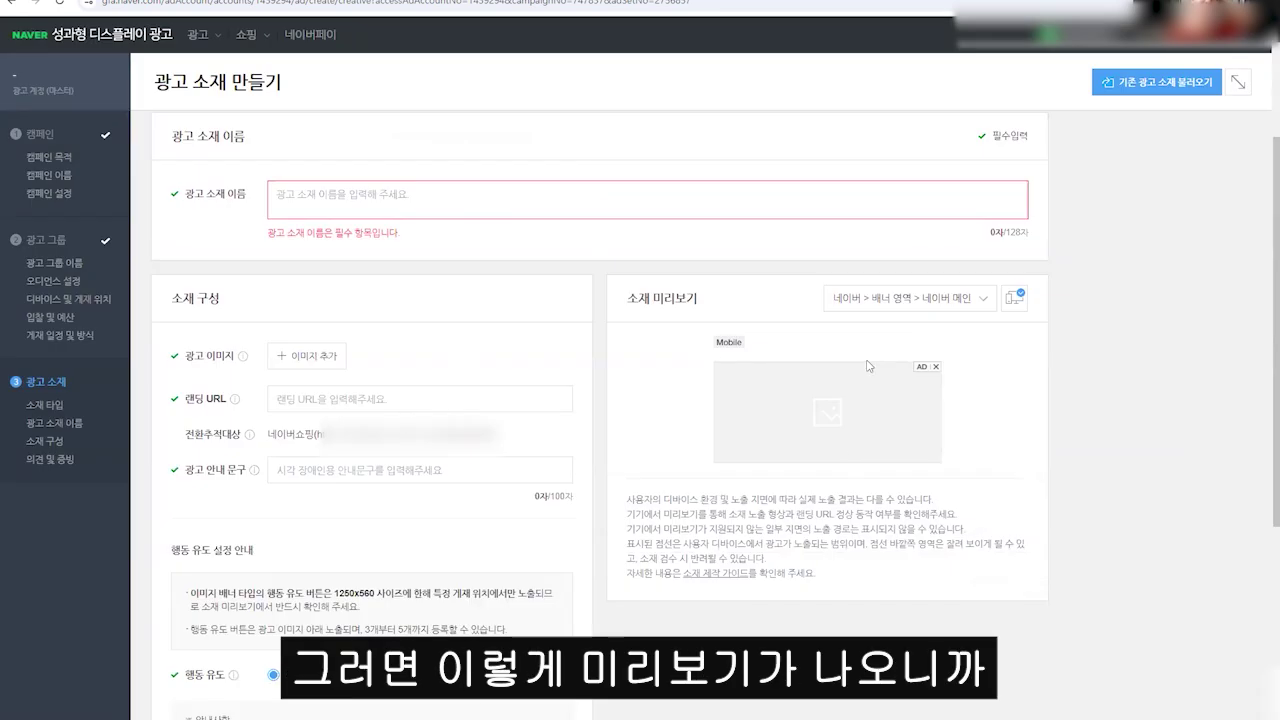
left_click(352, 397)
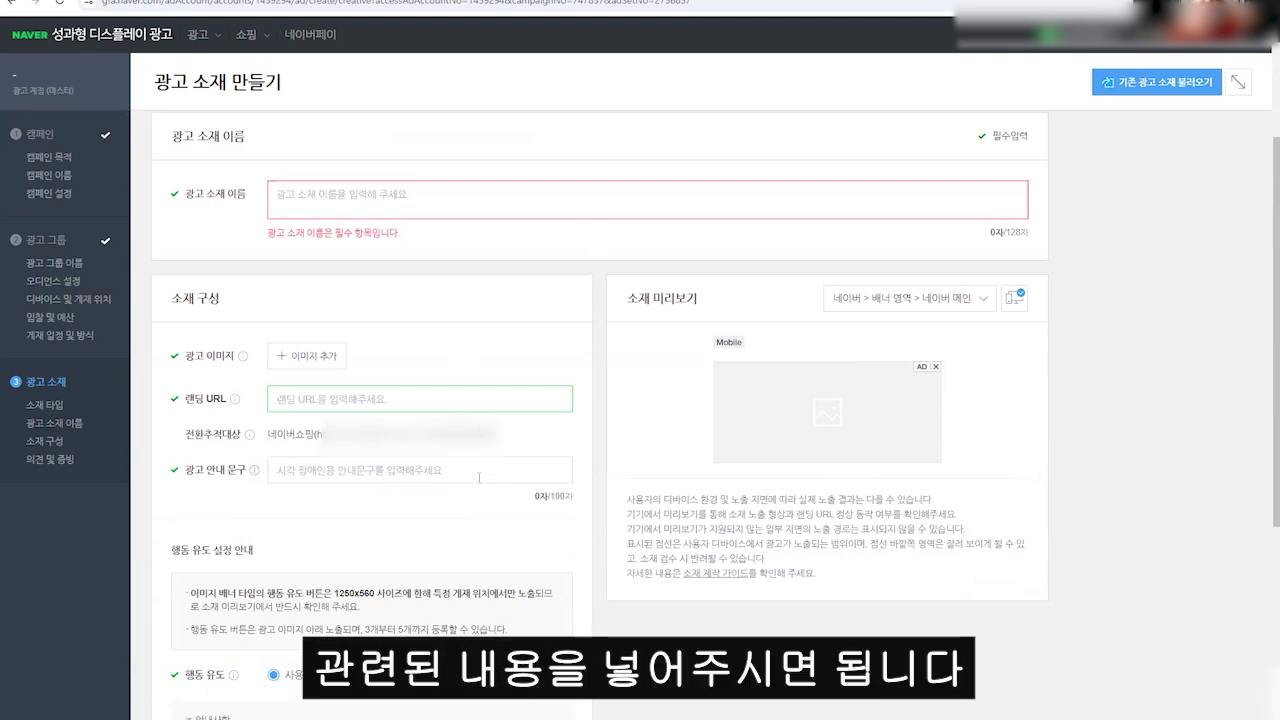
Set the image banner's 행동 유도 to 사용 and add button entries up to the maximum of five.
scroll(451, 493, "down", 3)
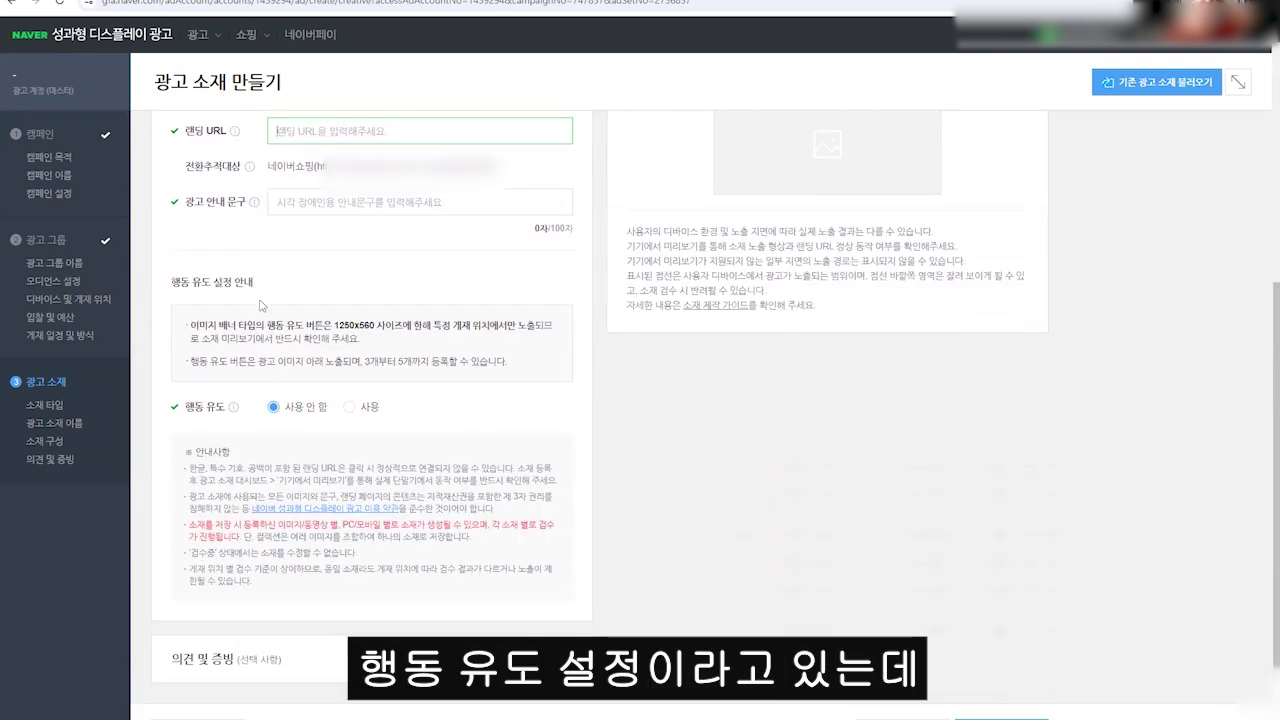
left_click(349, 407)
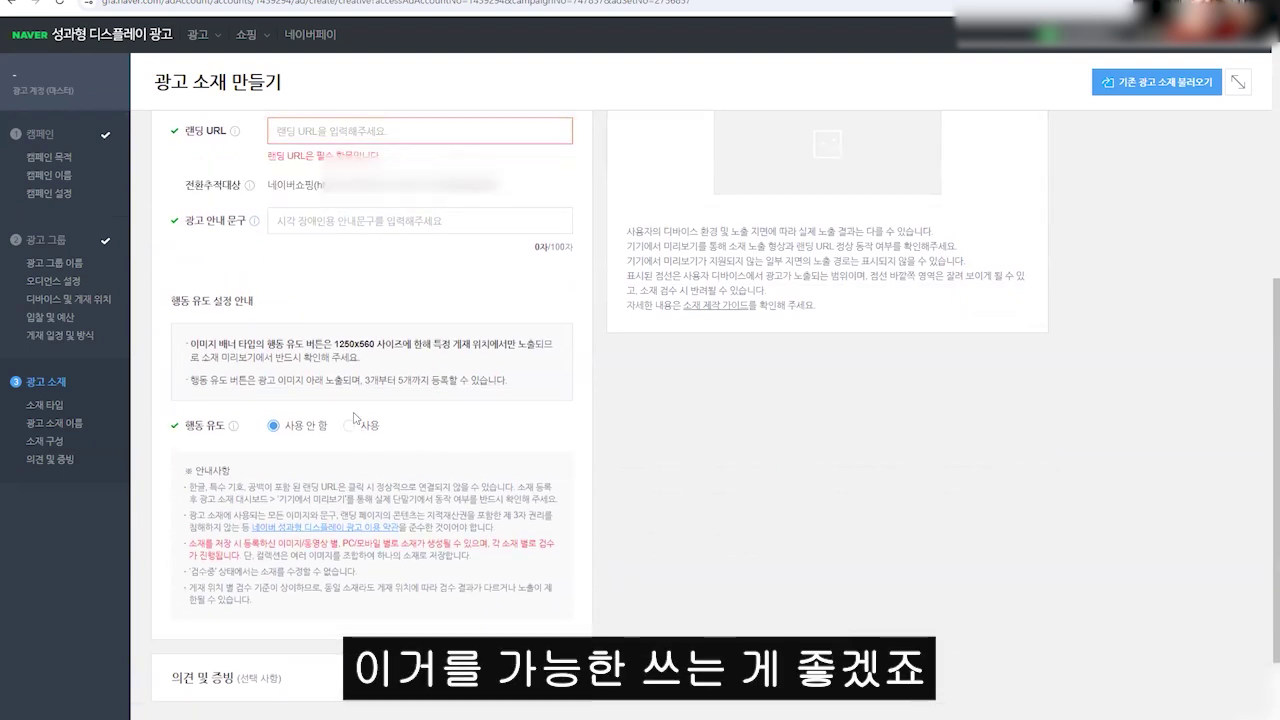
scroll(327, 433, "down", 1)
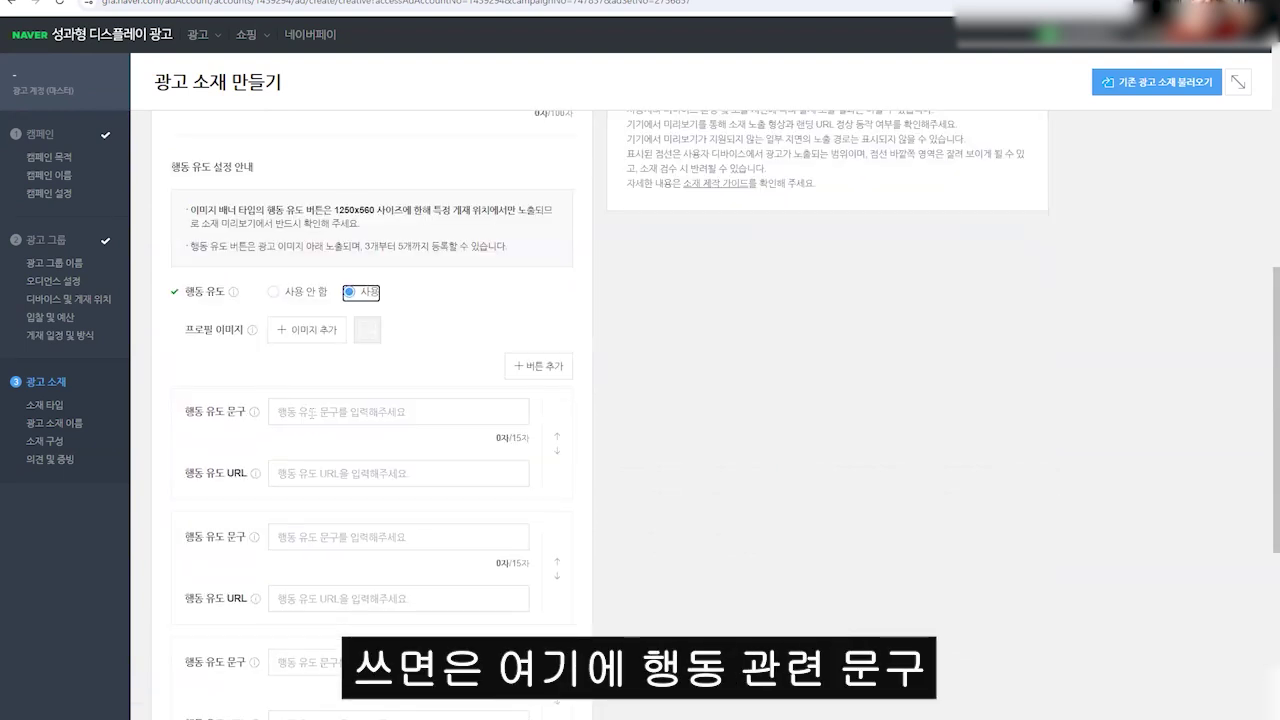
scroll(300, 430, "down", 1)
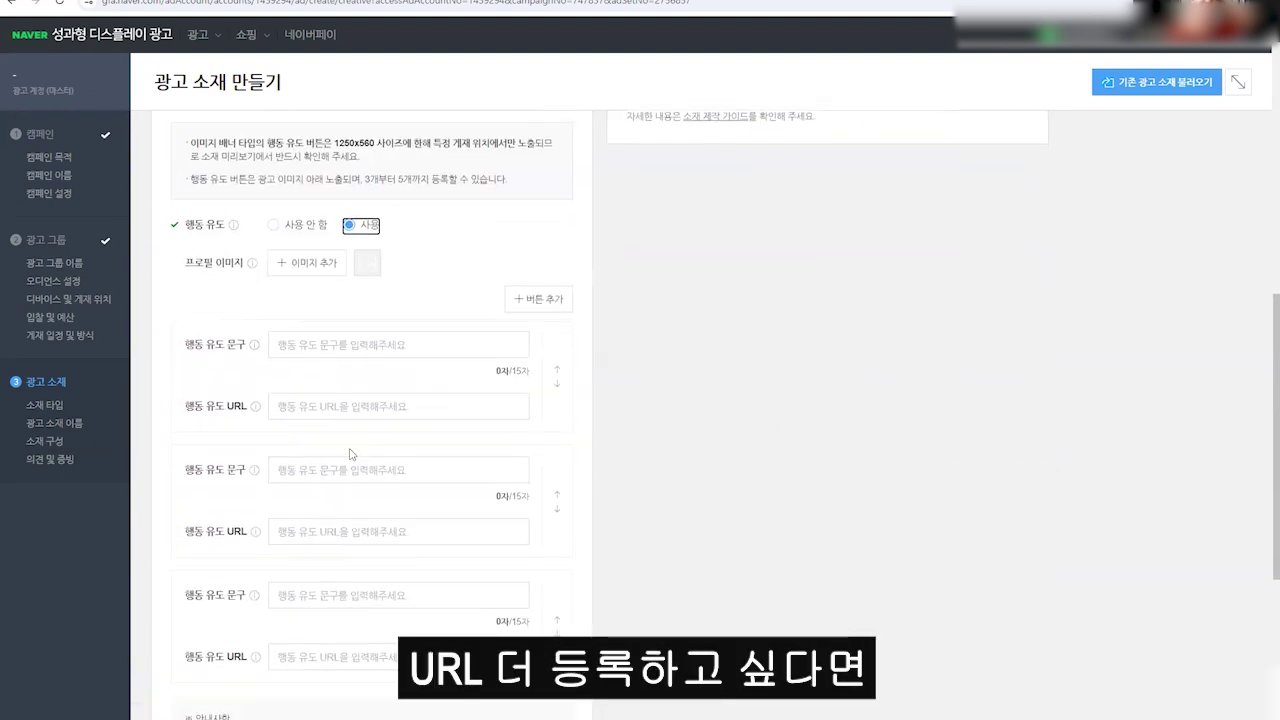
scroll(450, 420, "down", 2)
scroll(563, 381, "up", 2)
left_click(543, 229)
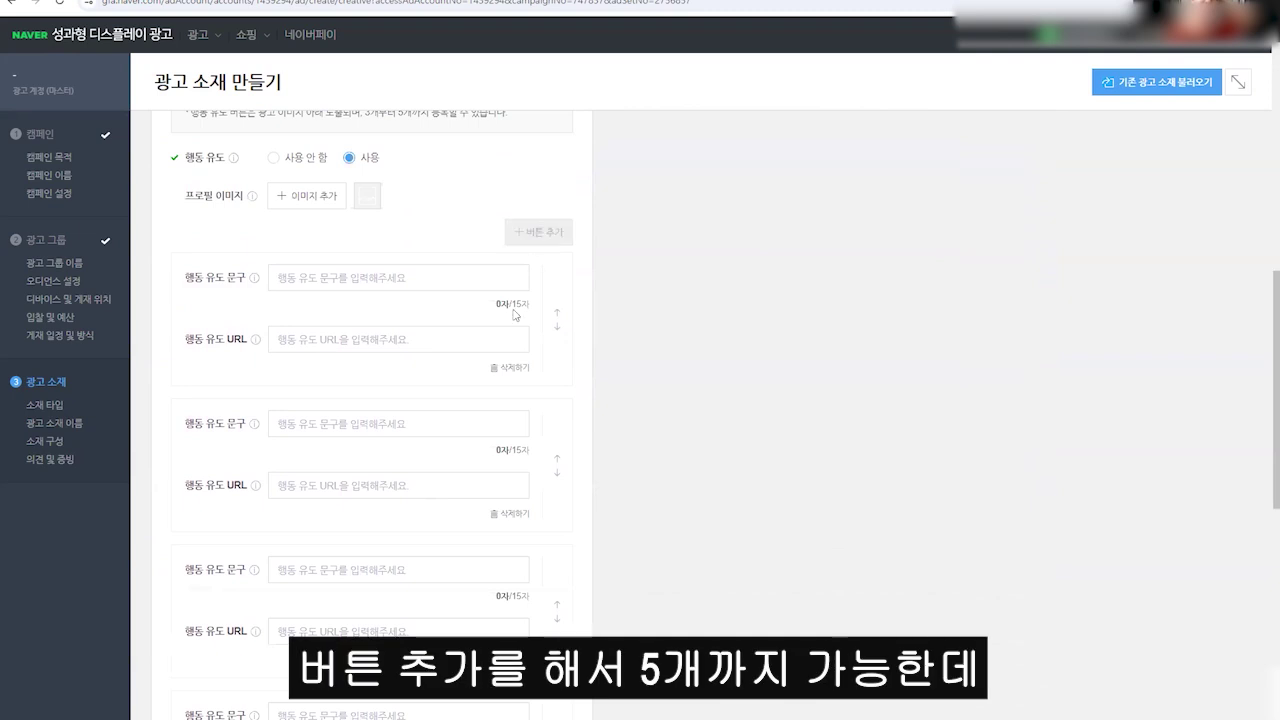
scroll(500, 505, "down", 2)
scroll(500, 505, "down", 1)
scroll(500, 480, "up", 8)
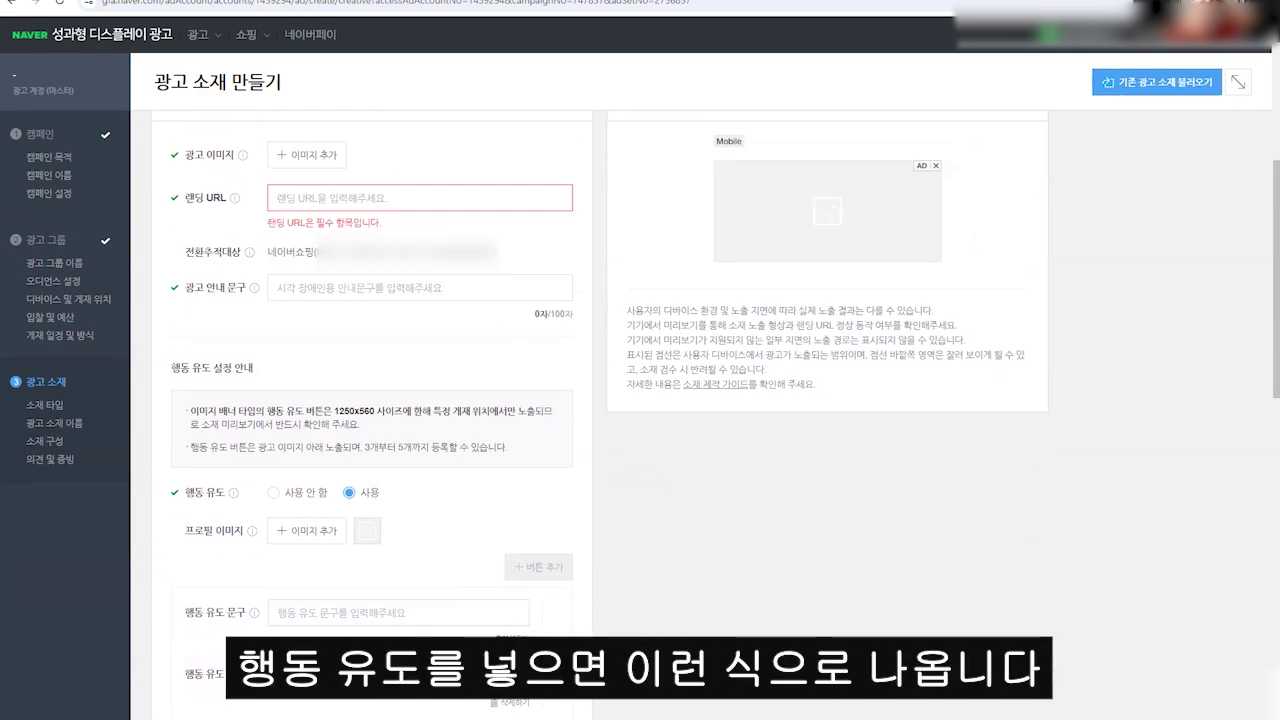
Switch to 캡처 도구 and mark the example banner's 행동 유도 버튼 영역 and its individual buttons with red pen strokes.
key("alt+Tab")
mouse_move(430, 460)
left_mouse_down()
mouse_move(390, 508)
mouse_move(434, 470)
mouse_move(482, 506)
left_mouse_up()
mouse_move(546, 472)
left_mouse_down()
mouse_move(520, 506)
mouse_move(596, 496)
left_mouse_up()
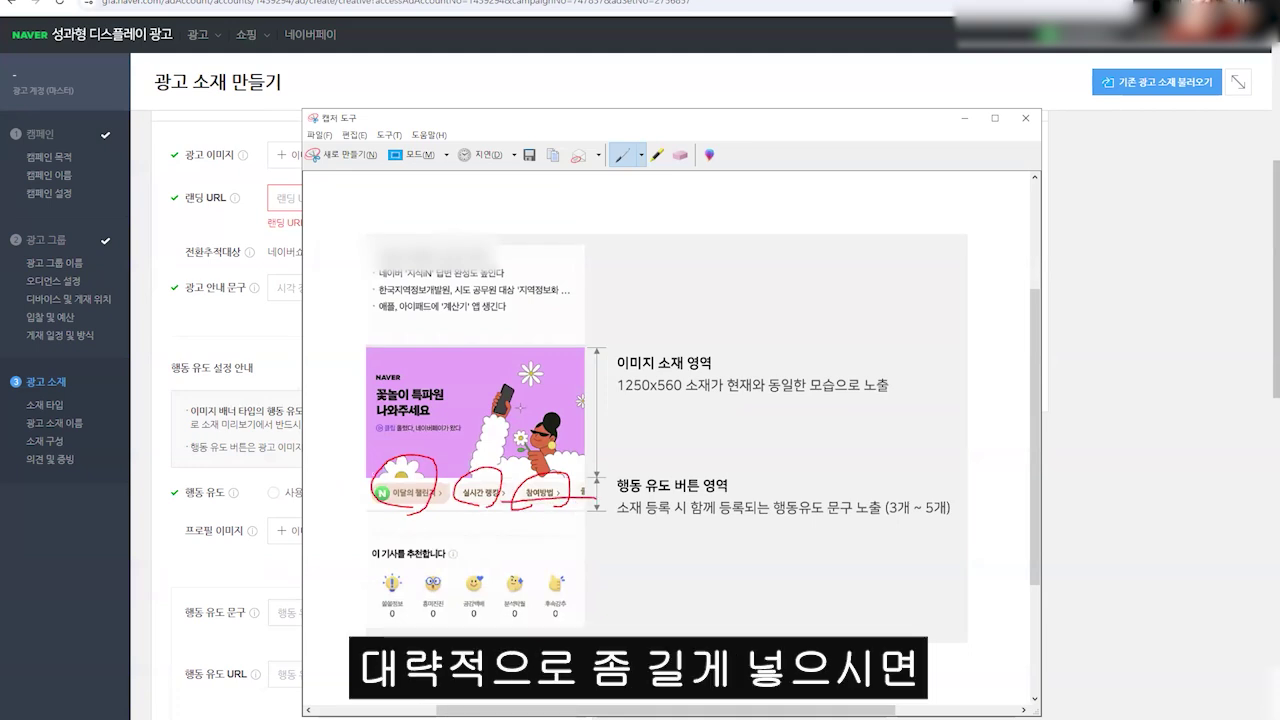
mouse_move(374, 474)
left_mouse_down()
mouse_move(446, 520)
mouse_move(512, 508)
mouse_move(362, 480)
left_mouse_up()
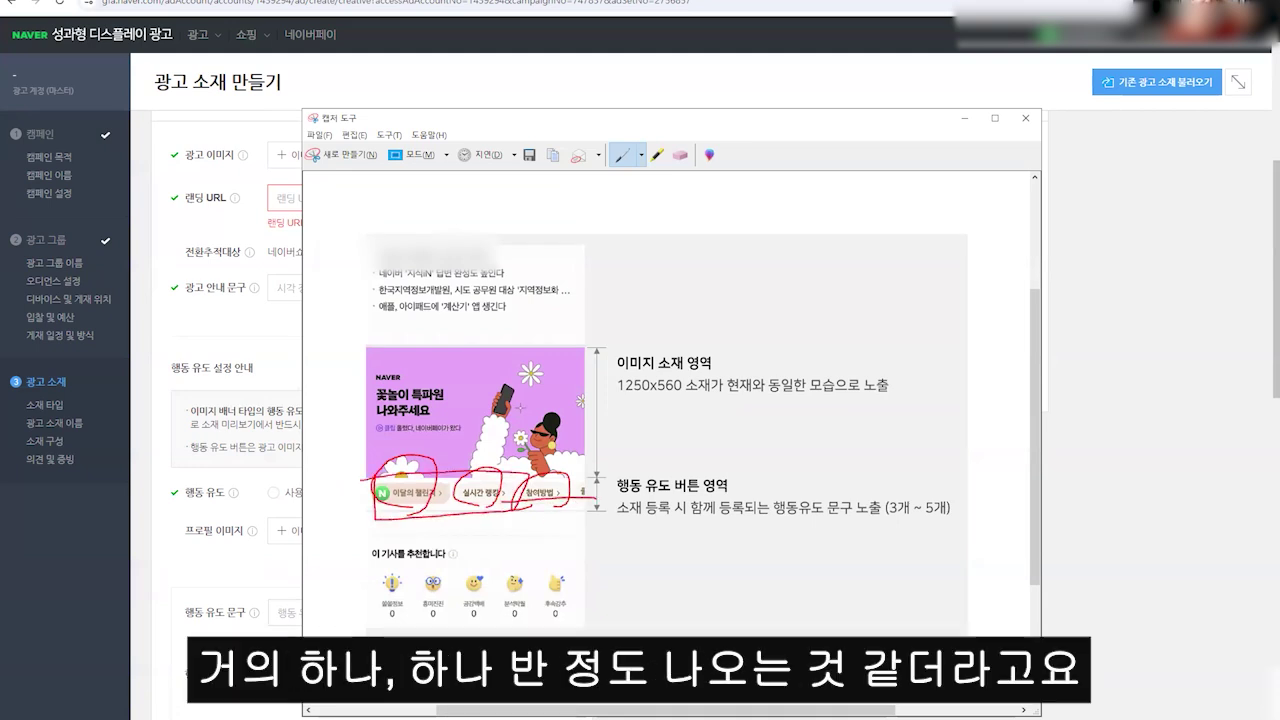
left_click_drag(550, 482, 616, 509)
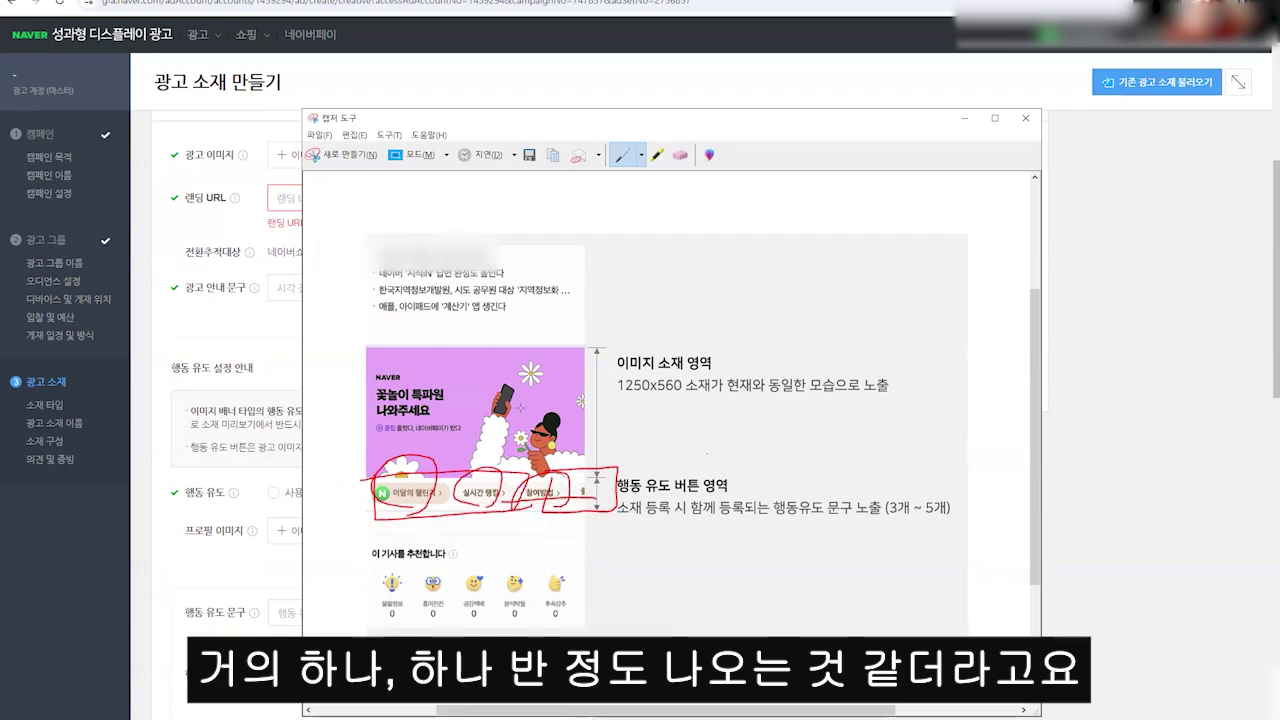
Save and confirm the ad group edit, and start a new ad creative in it, keeping 네이티브 이미지 as the creative type.
left_click(1016, 638)
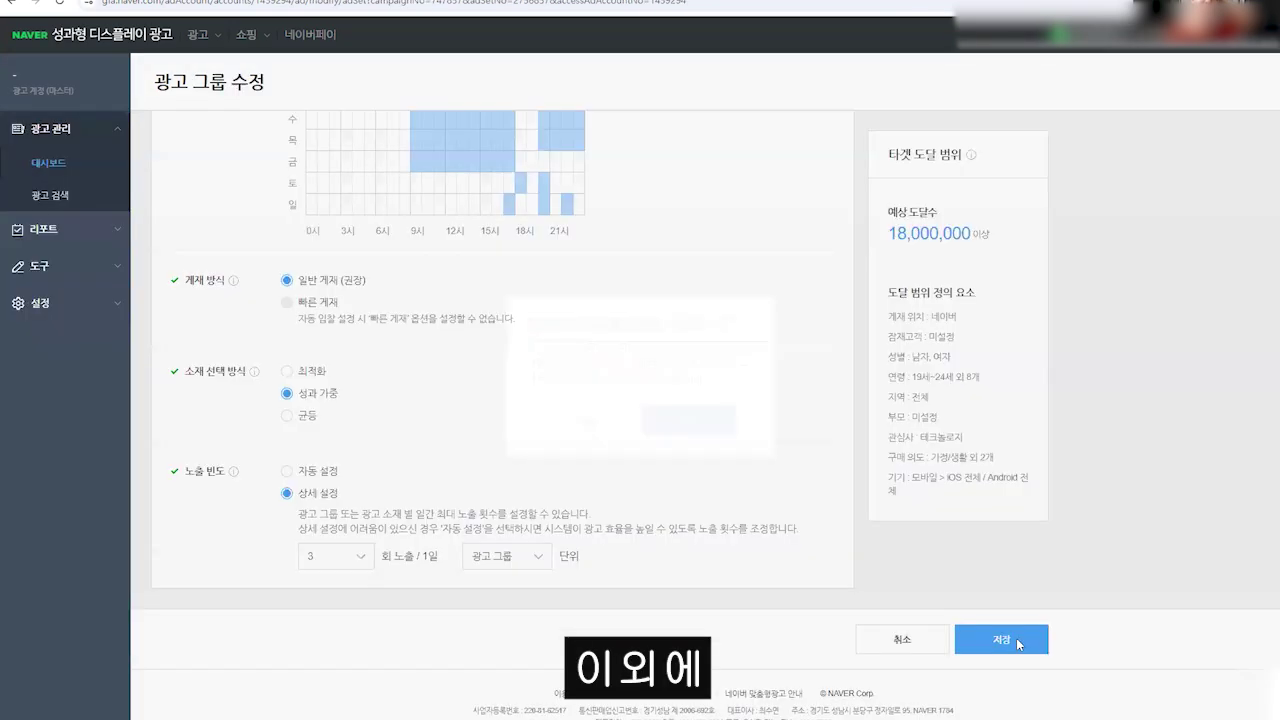
left_click(714, 423)
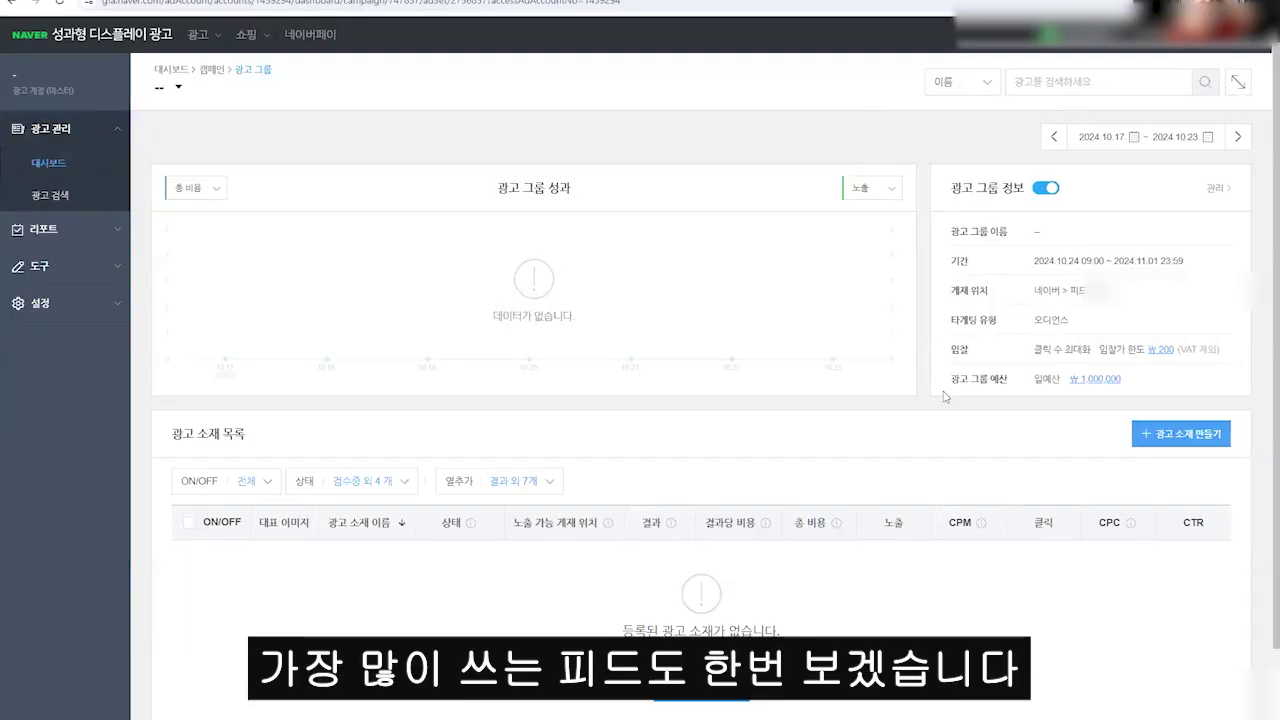
left_click(1186, 436)
left_click(398, 258)
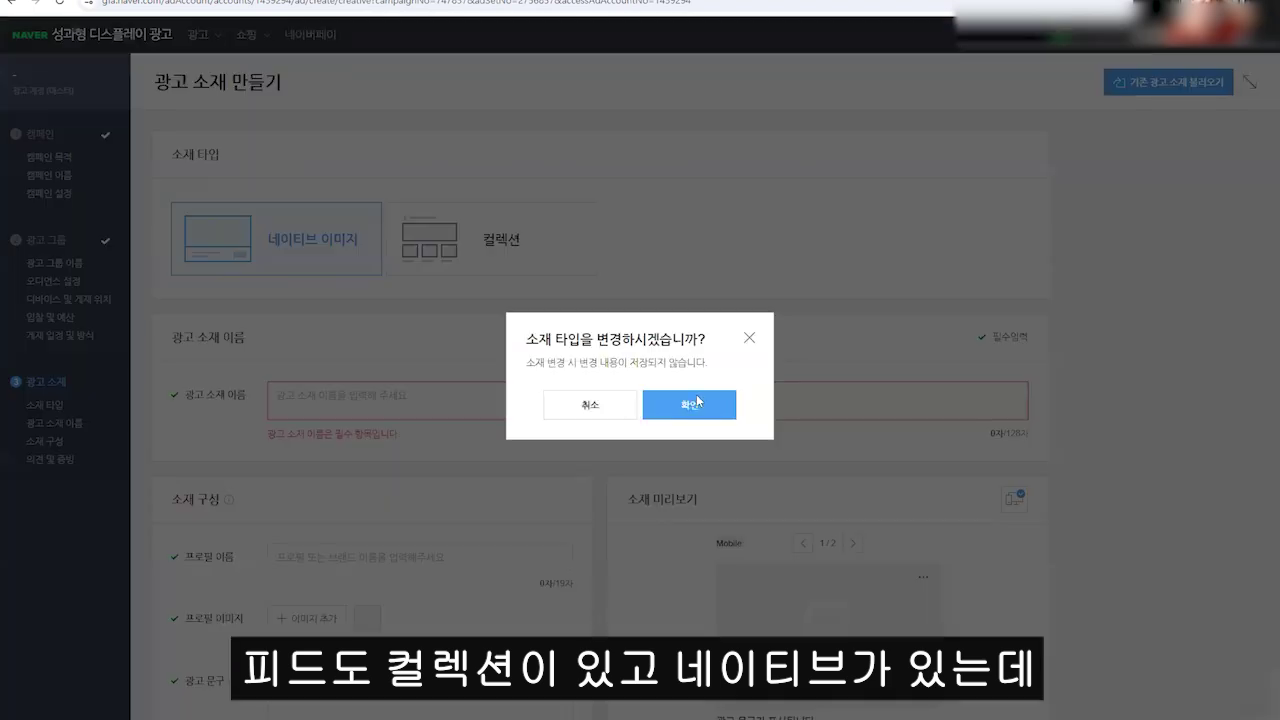
left_click(594, 405)
Fill the feed creative's 광고 문구 with a short string of placeholder Korean consonants and check its character limit.
scroll(415, 427, "down", 3)
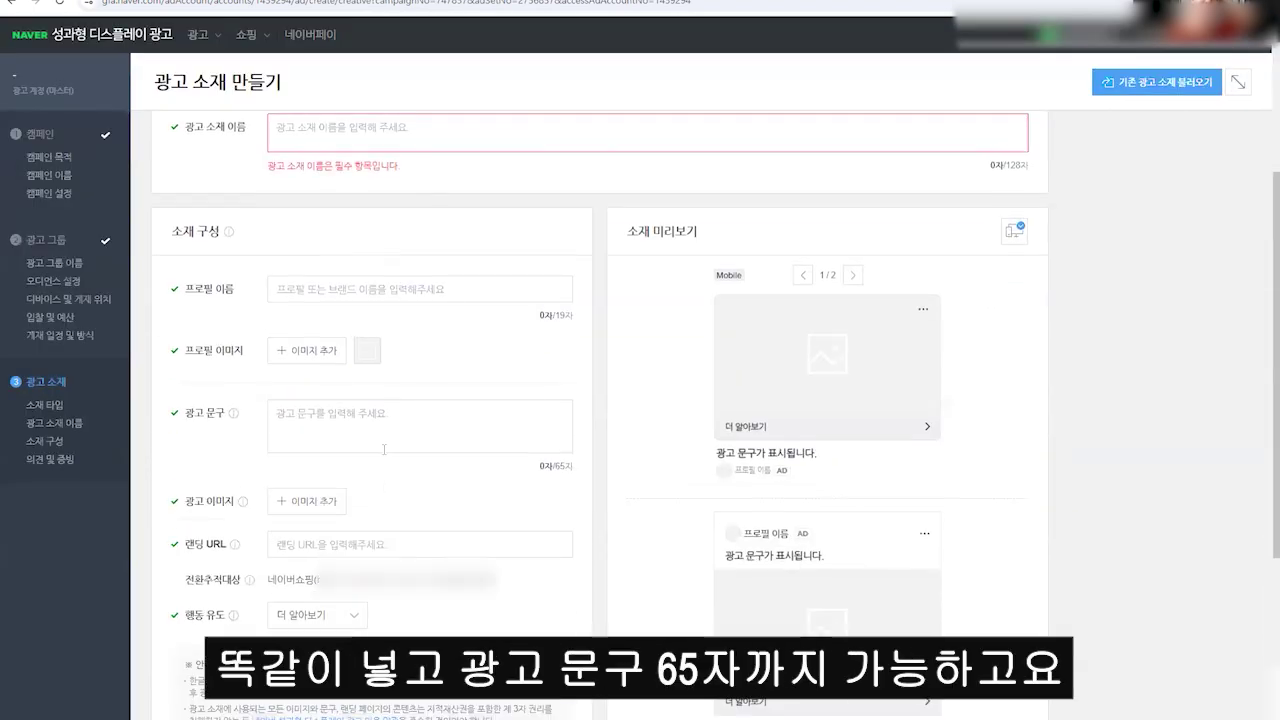
left_click(384, 449)
type("ㄴㅇㅇㅇㄹㄴㅇㅇㄹㄴㅇ")
double_click(563, 466)
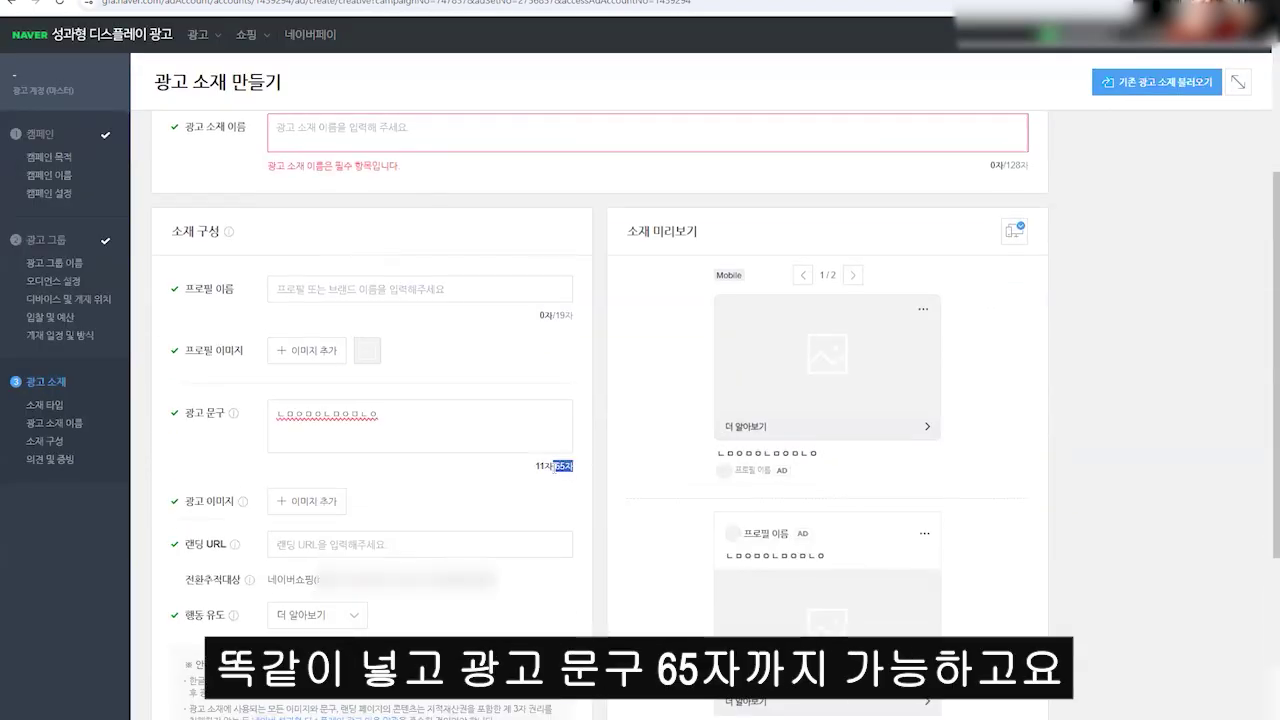
Check the 등록 가이드 for the feed creative's 광고 이미지 sizes and close the upload dialog without adding an image.
left_click(321, 511)
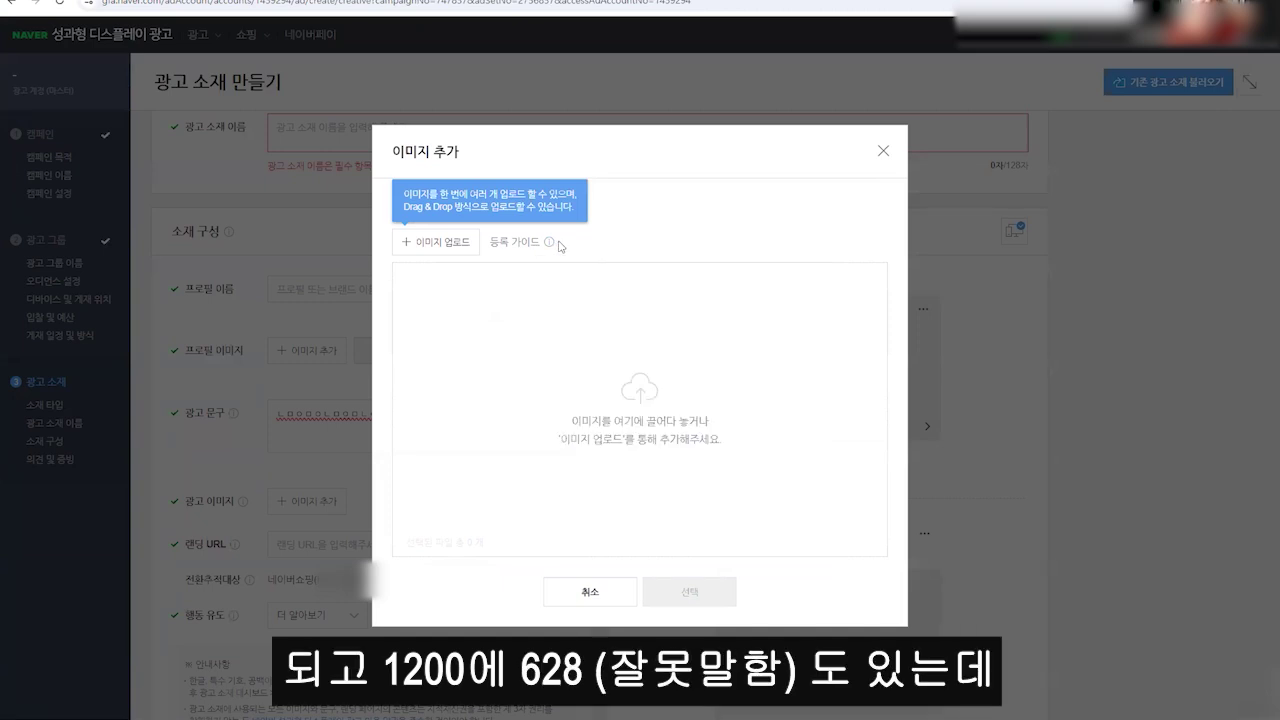
mouse_move(550, 244)
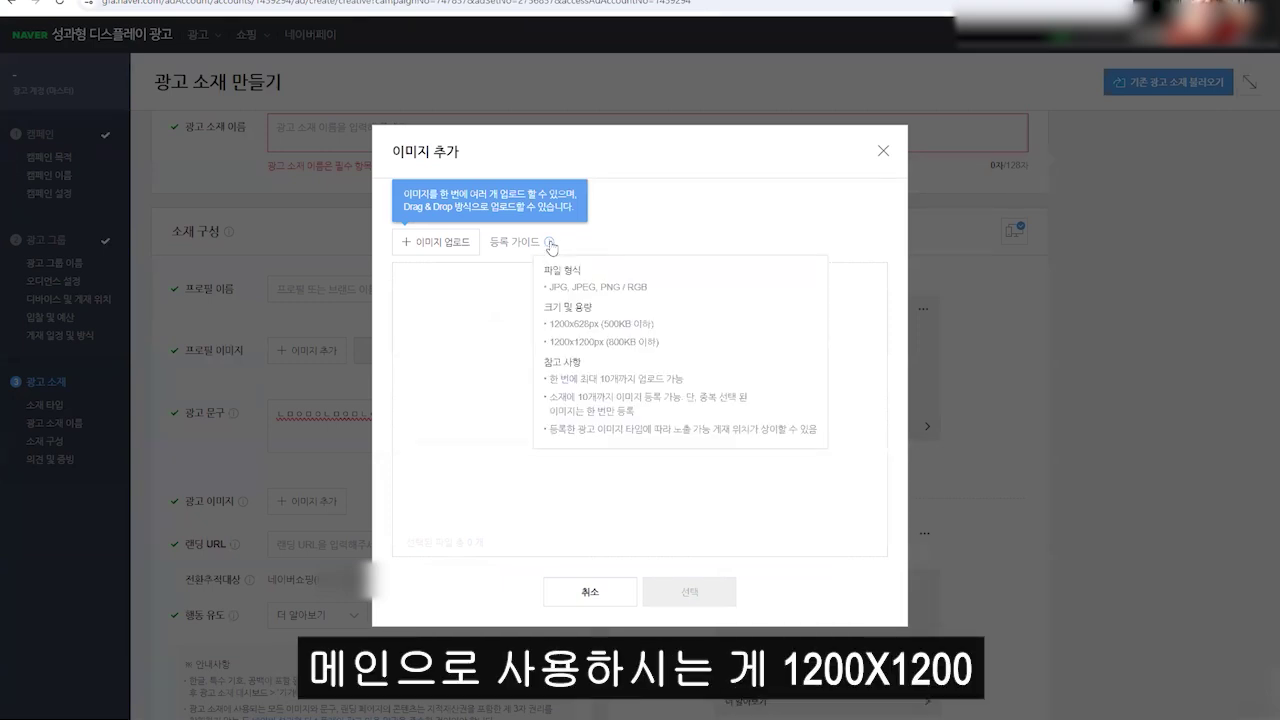
left_click(881, 154)
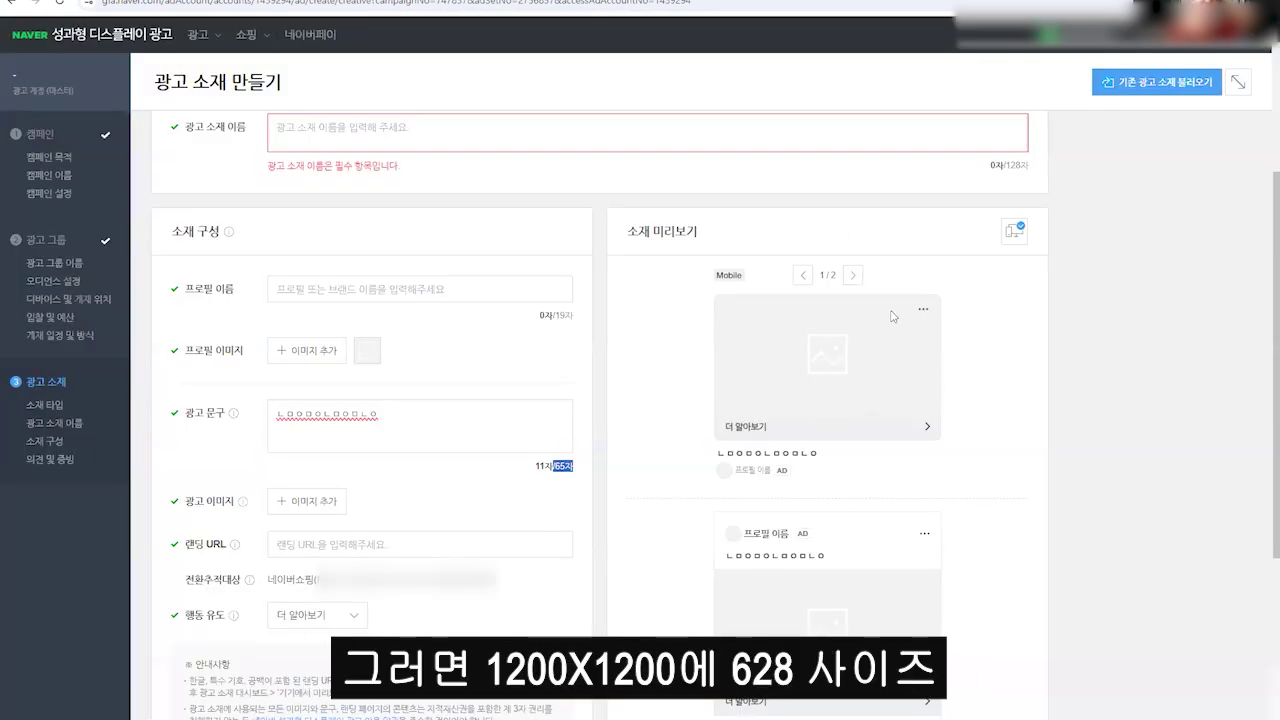
Compare the two mobile layouts in 소재 미리보기 and look at the 랜딩 URL and 행동 유도 fields.
left_click(803, 275)
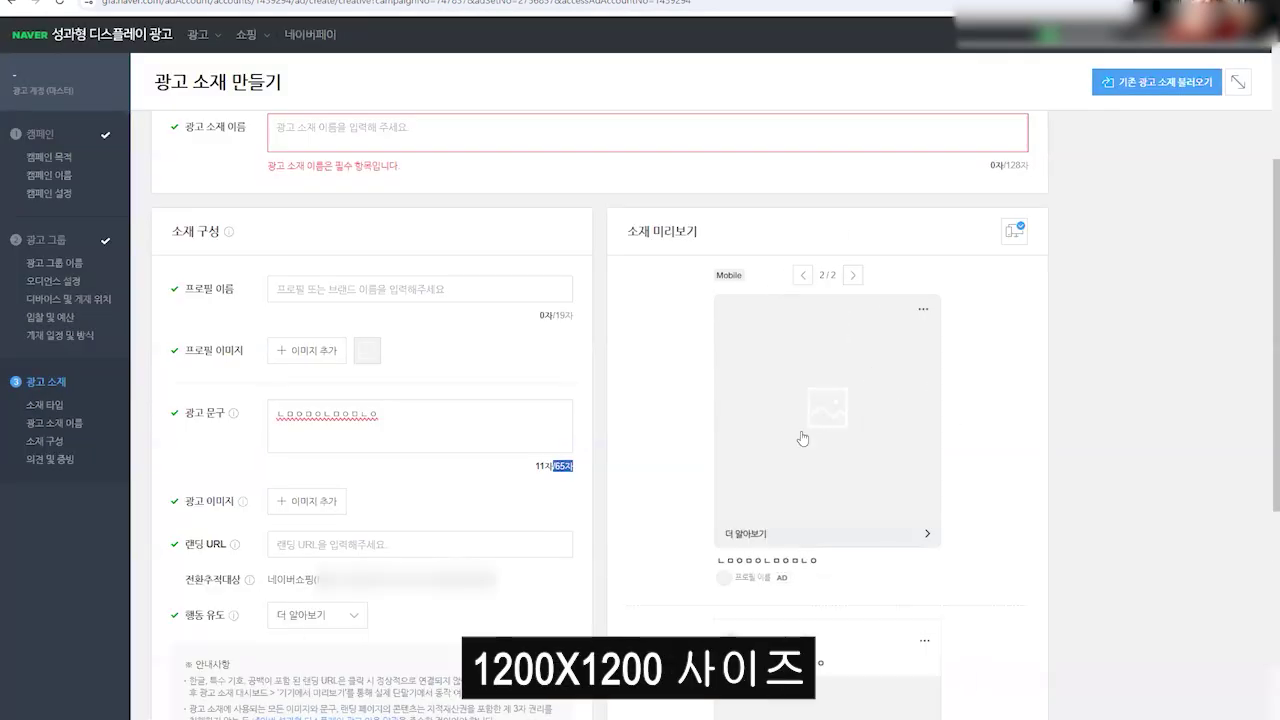
left_click(803, 275)
left_click(410, 544)
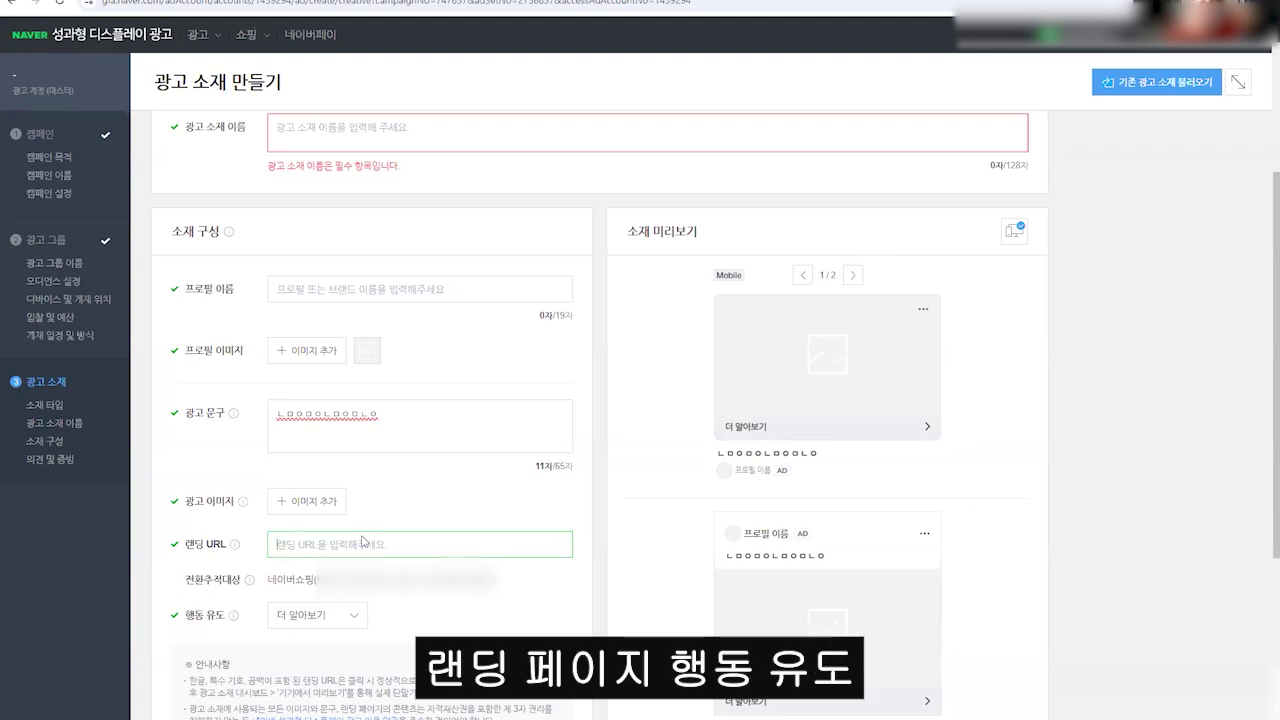
left_click(322, 617)
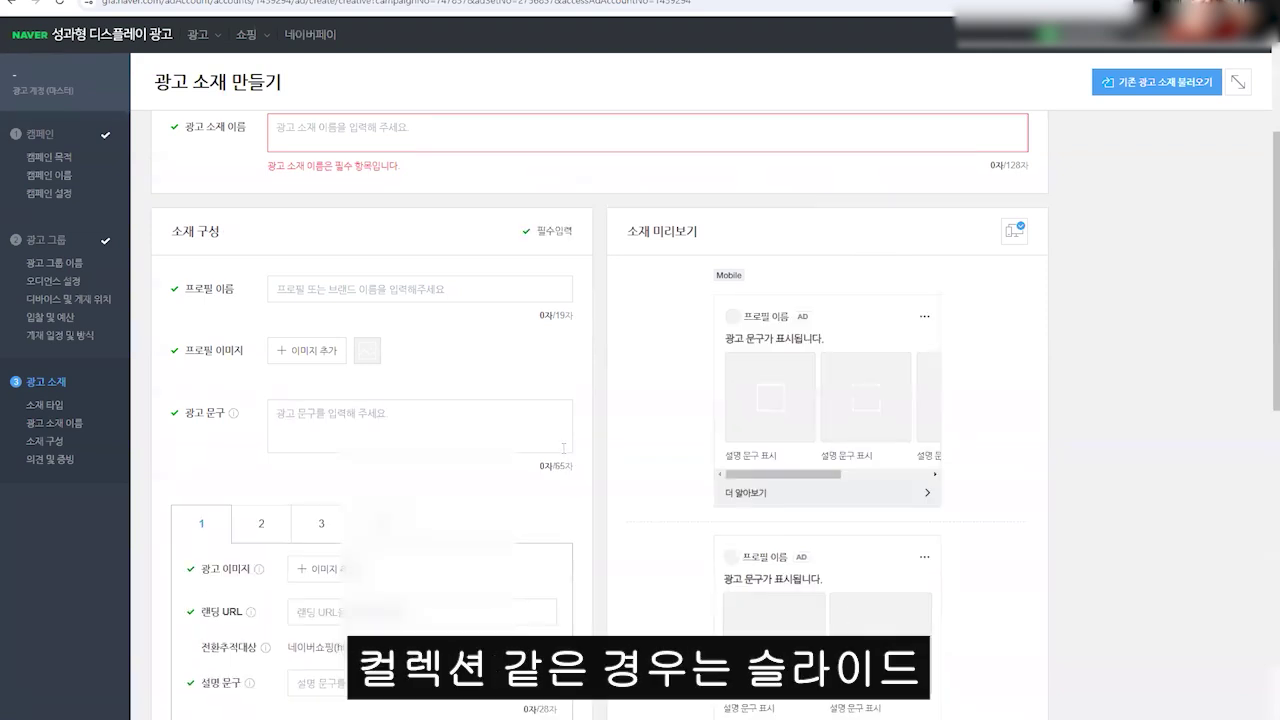
Examine the 컬렉션 creative's form and its slide and grid layouts in 소재 미리보기.
scroll(745, 362, "down", 2)
scroll(745, 362, "up", 2)
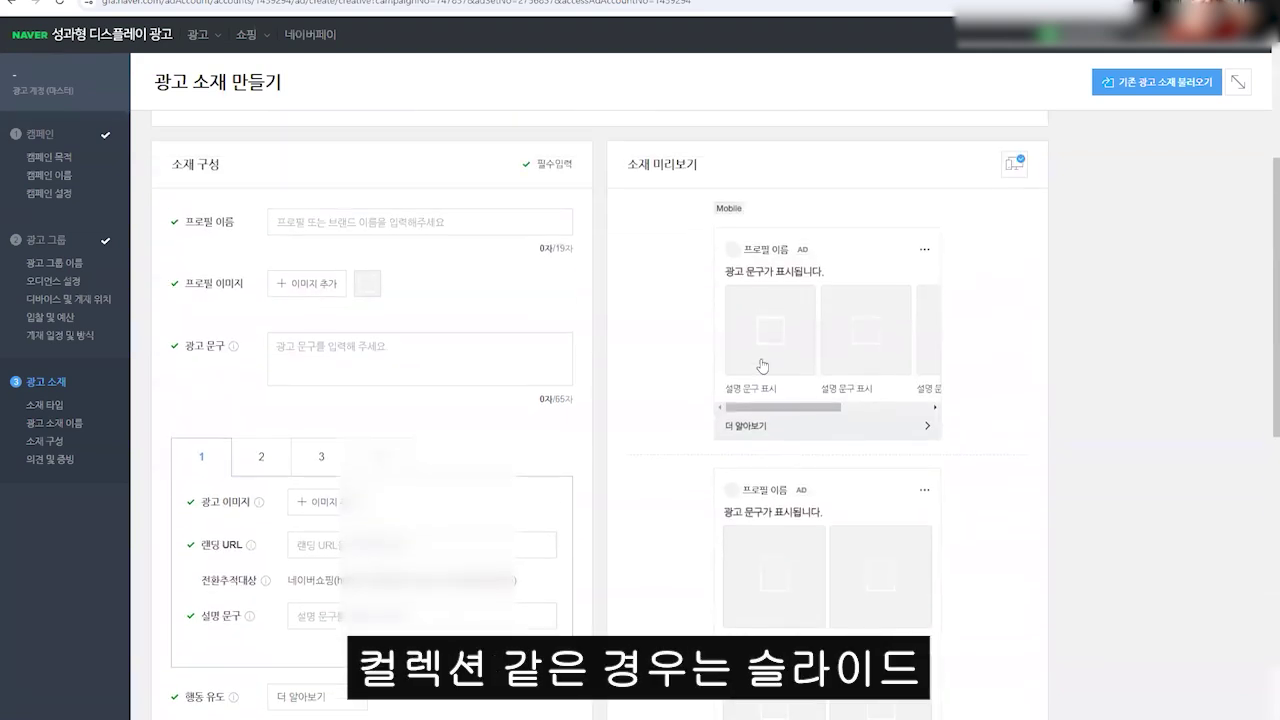
left_click_drag(855, 411, 945, 411)
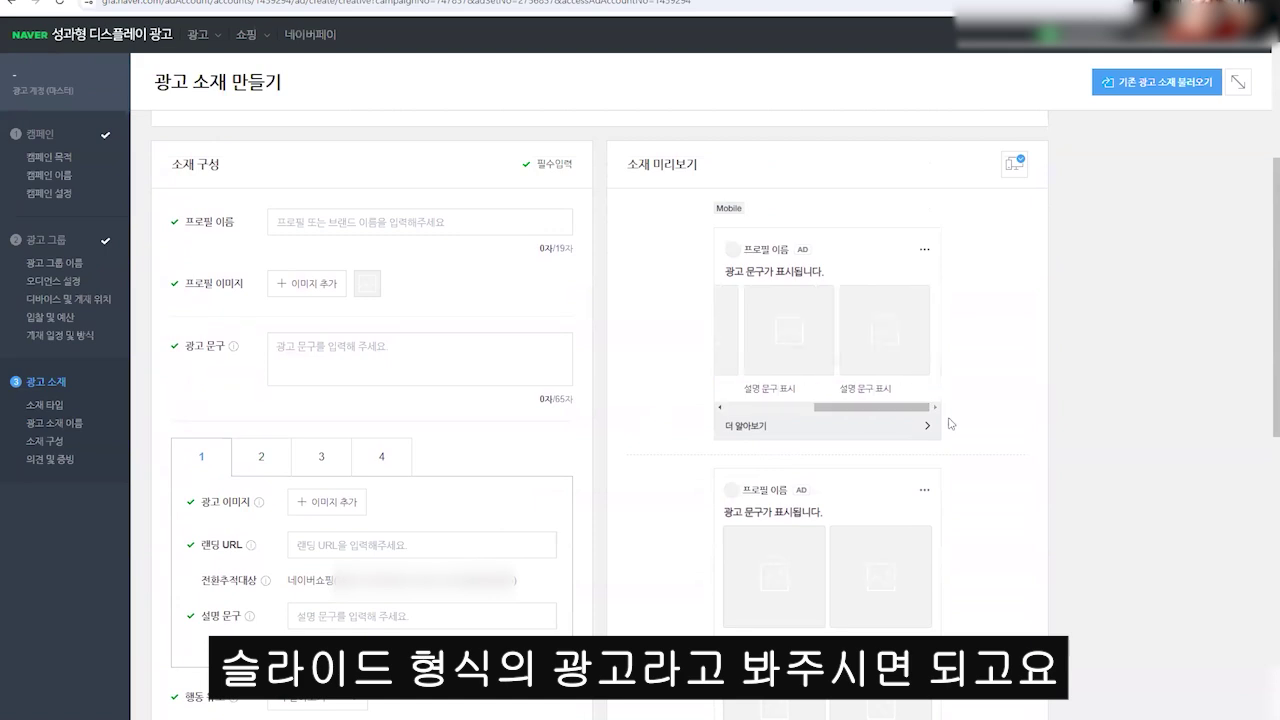
scroll(739, 507, "down", 2)
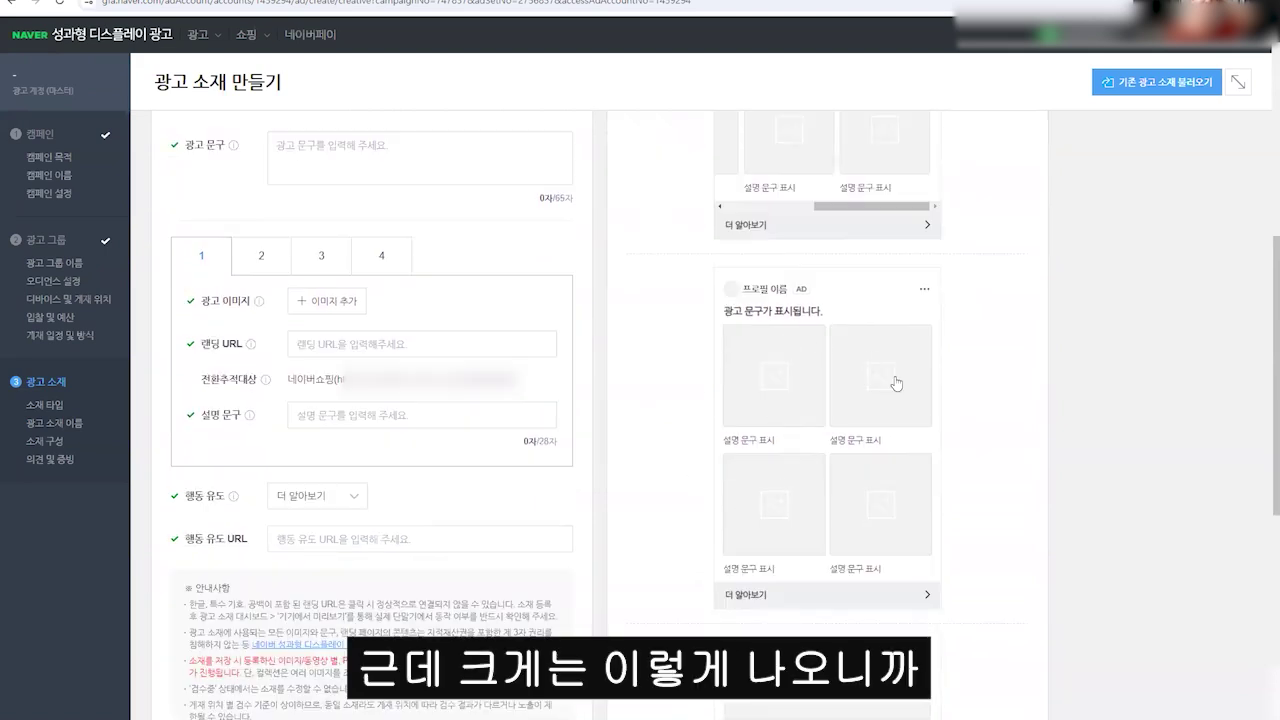
scroll(894, 386, "down", 5)
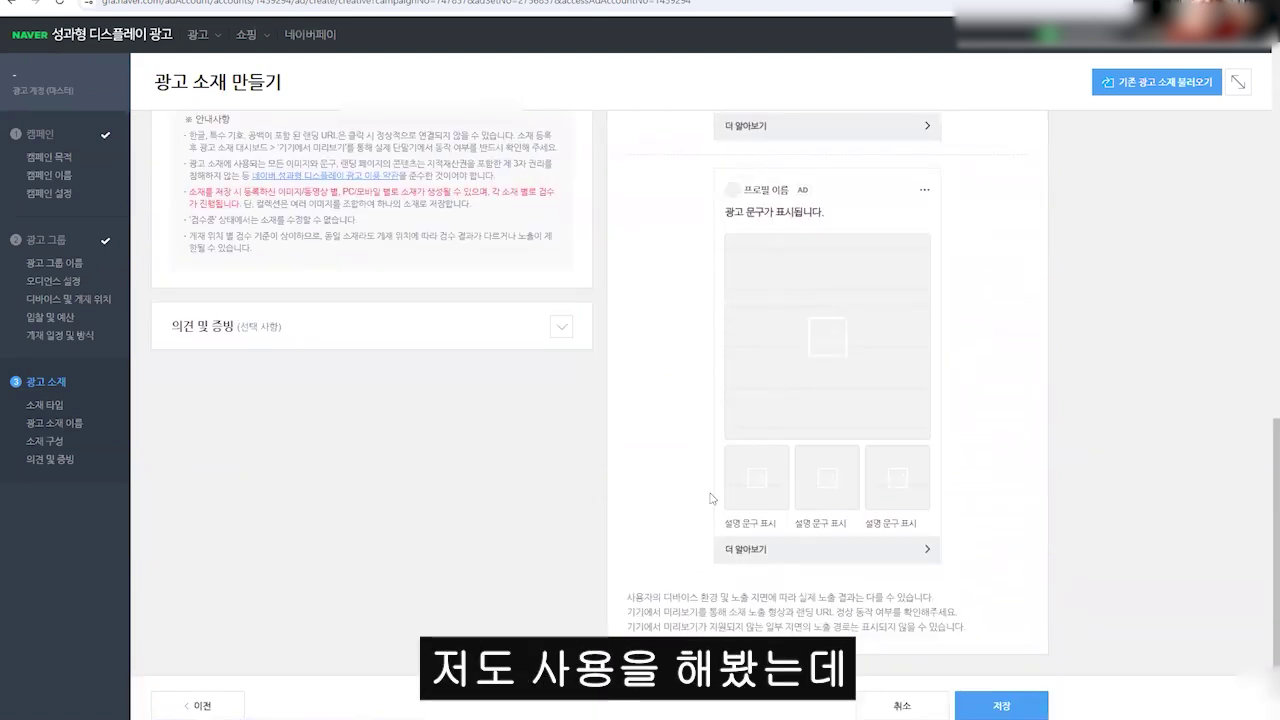
scroll(723, 457, "up", 5)
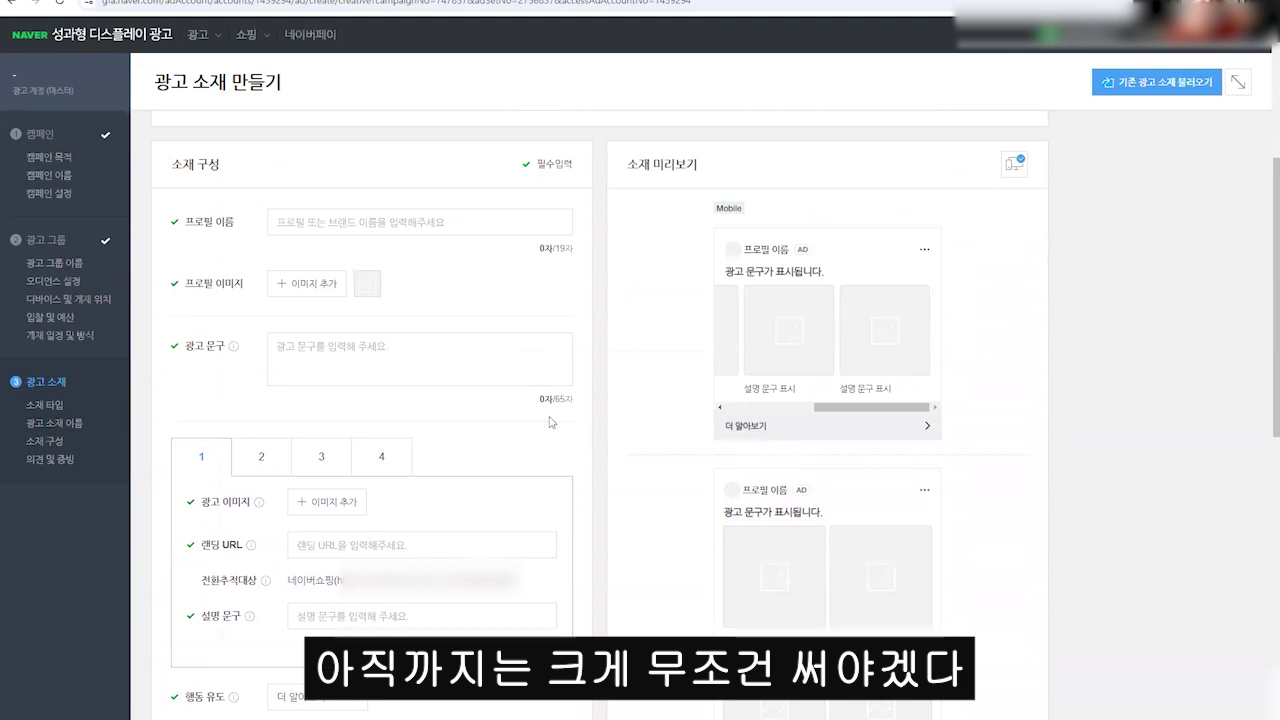
scroll(549, 423, "up", 3)
scroll(480, 526, "down", 3)
scroll(852, 316, "down", 3)
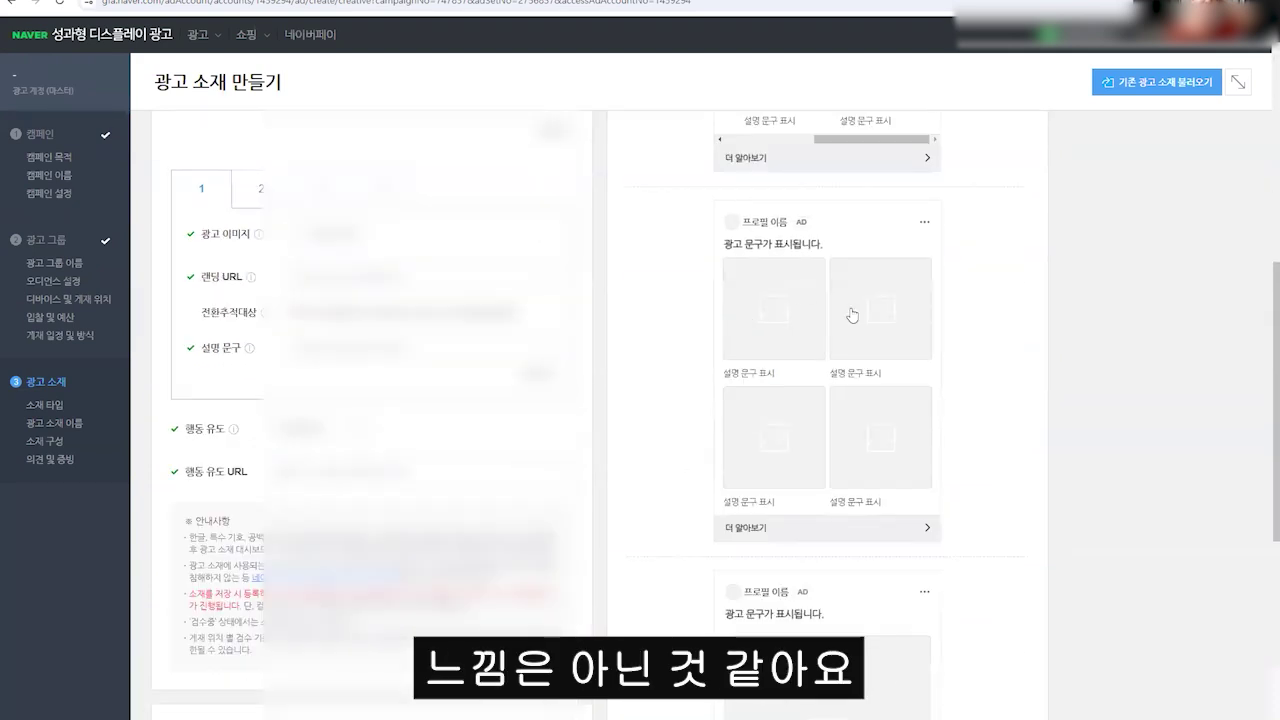
Review the remaining 컬렉션 preview layouts and the four-image section with its 광고 이미지, 랜딩 URL and 설명 문구 fields.
scroll(760, 560, "down", 5)
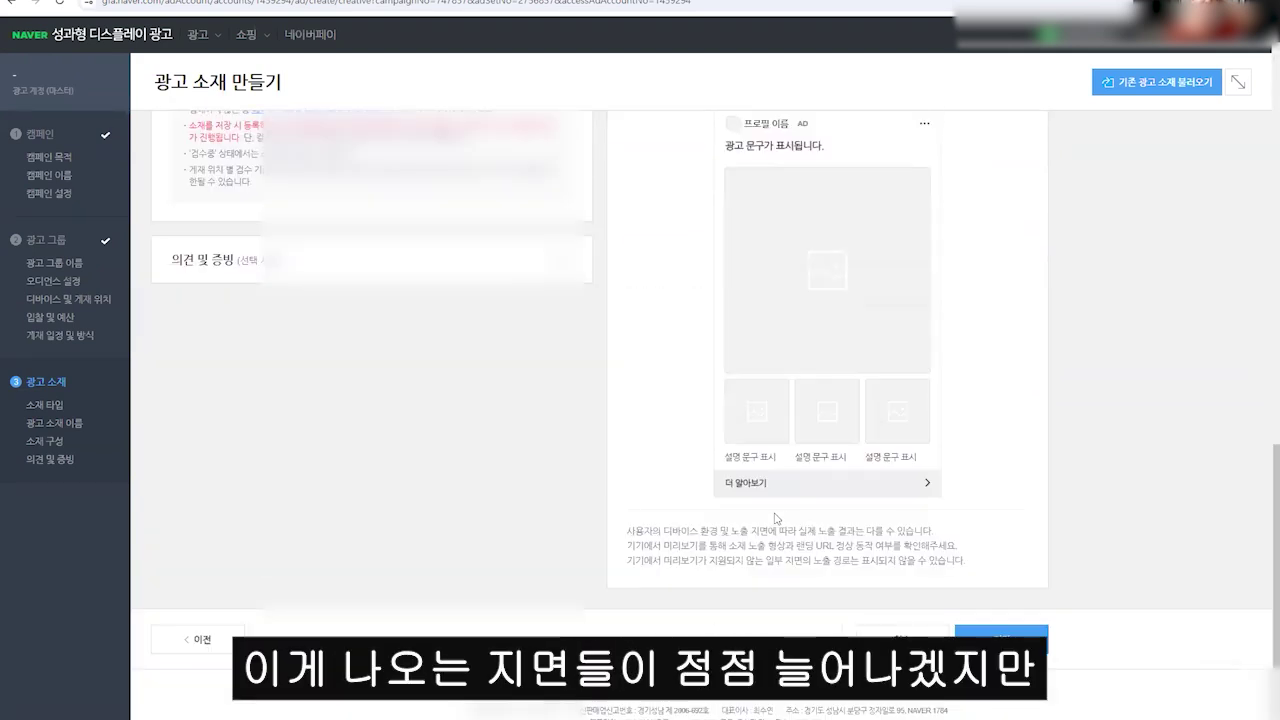
scroll(776, 518, "up", 15)
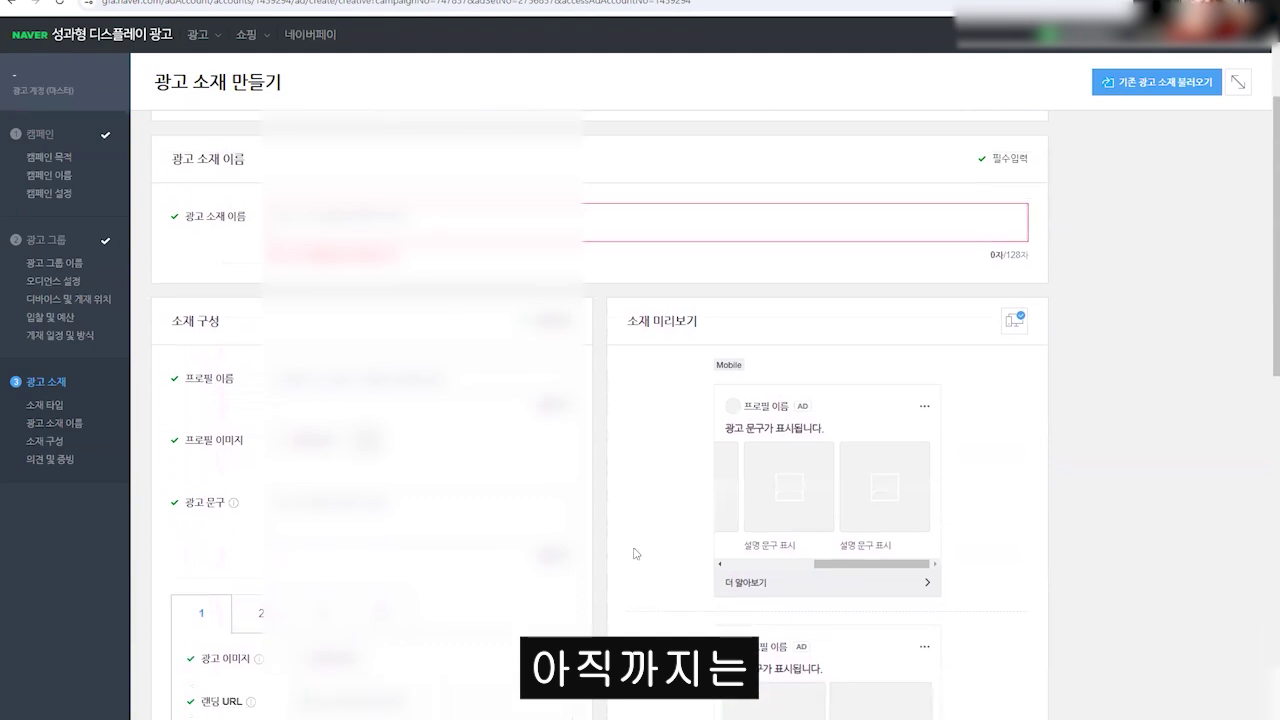
scroll(634, 554, "down", 1)
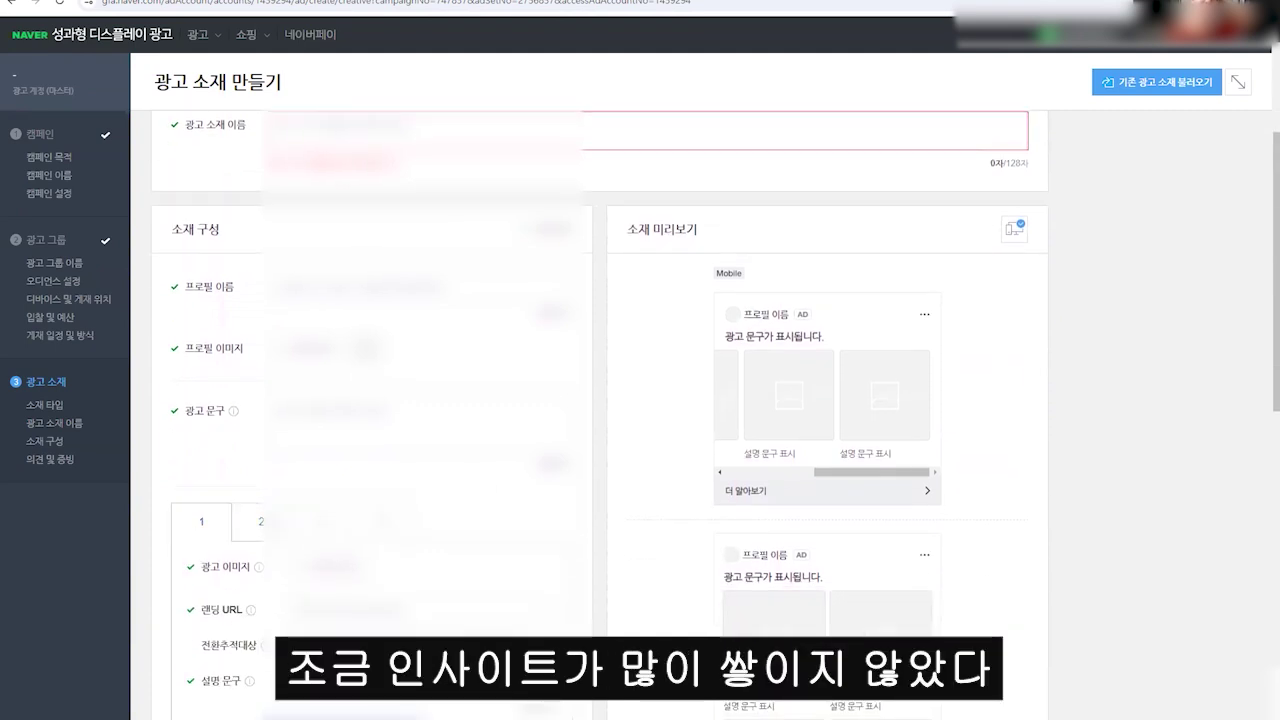
scroll(640, 400, "down", 3)
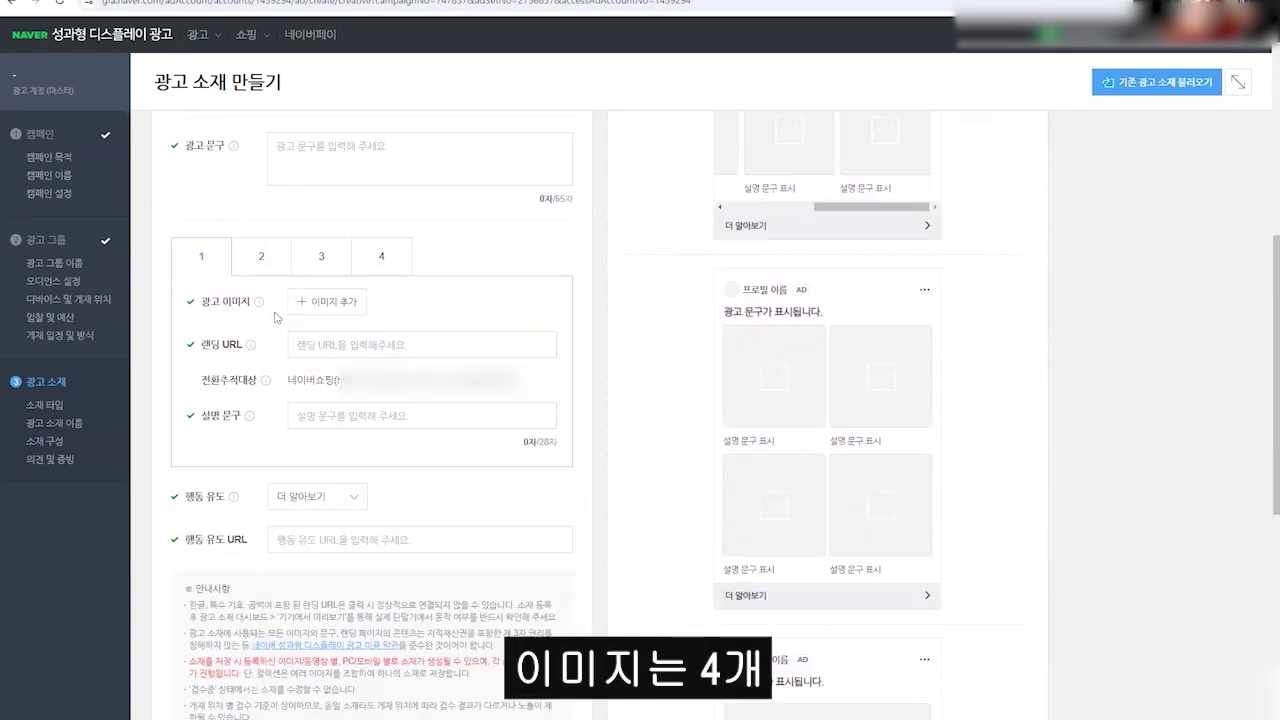
left_click(318, 302)
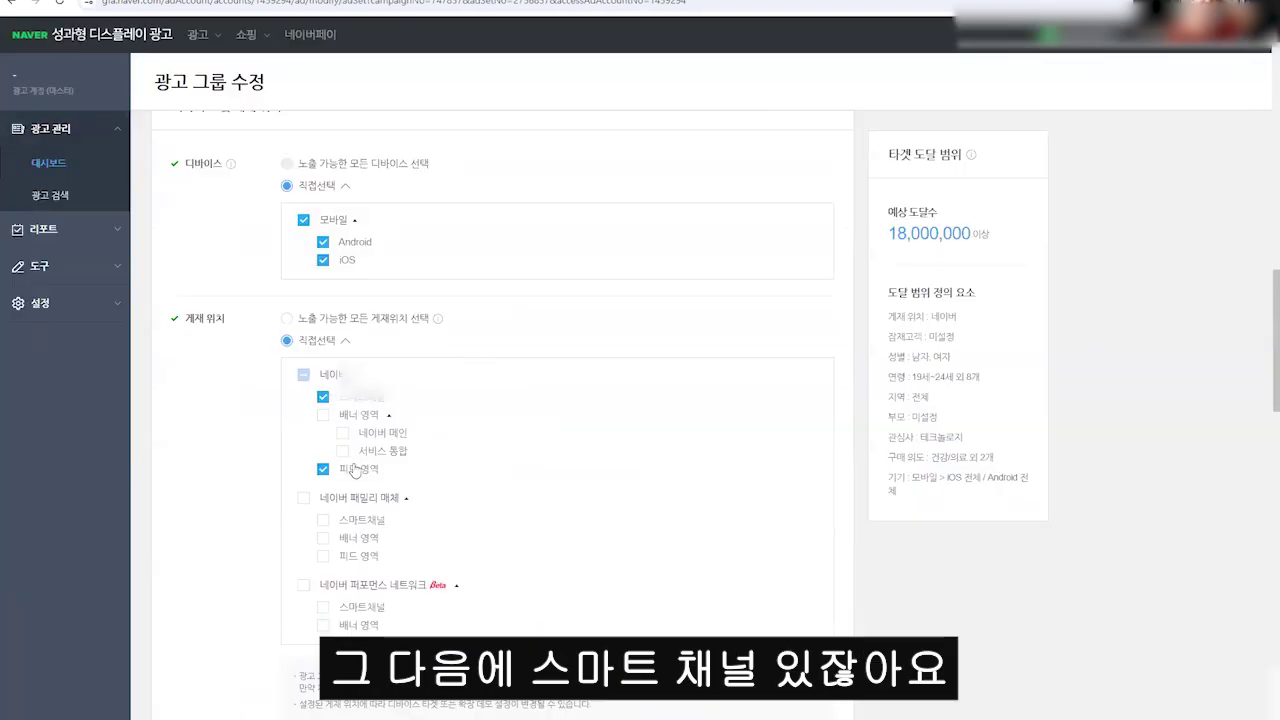
Continue from the ad group settings to the smart channel creative and open 스마트채널 이미지 만들기 for its 광고 이미지.
scroll(355, 470, "down", 15)
left_click(985, 557)
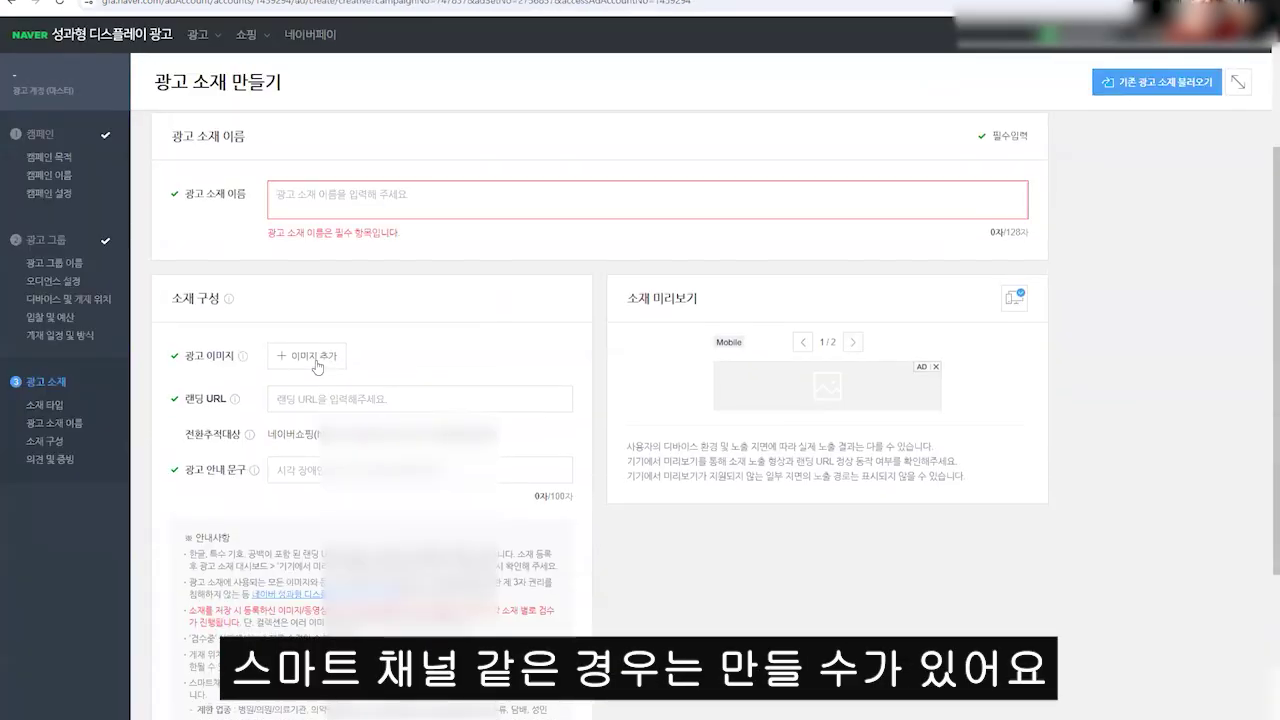
left_click(316, 360)
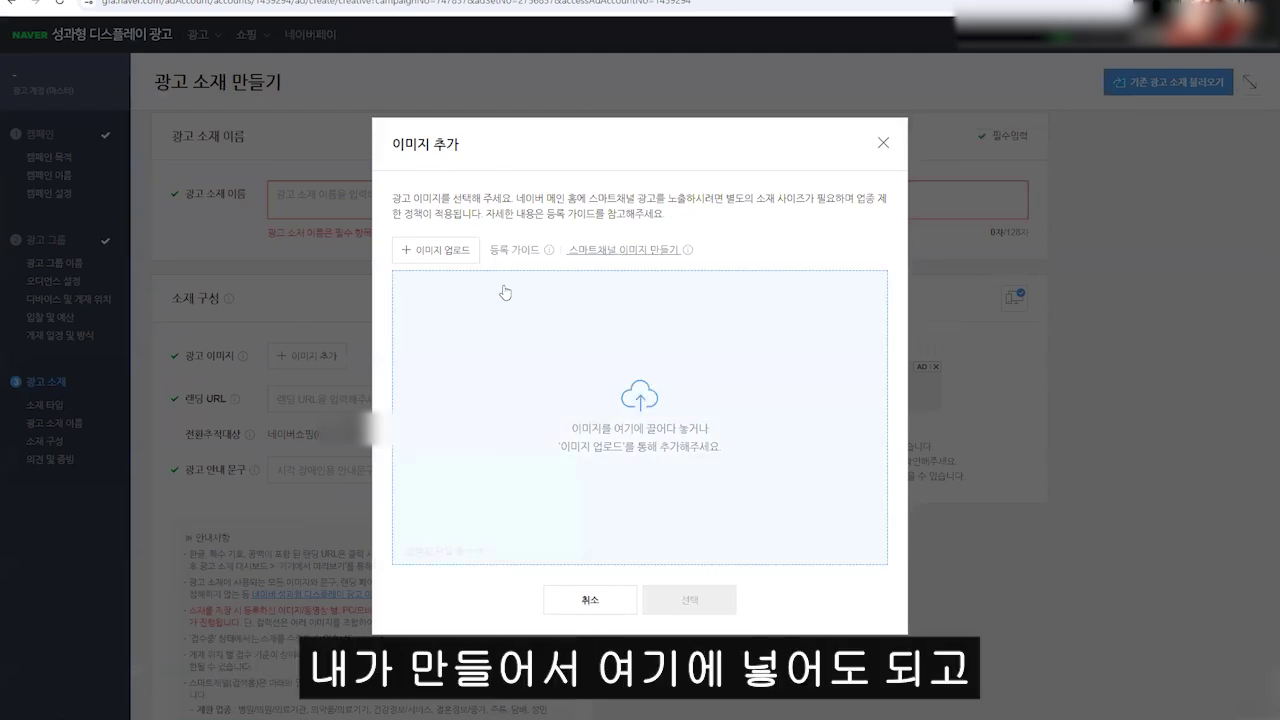
left_click(643, 253)
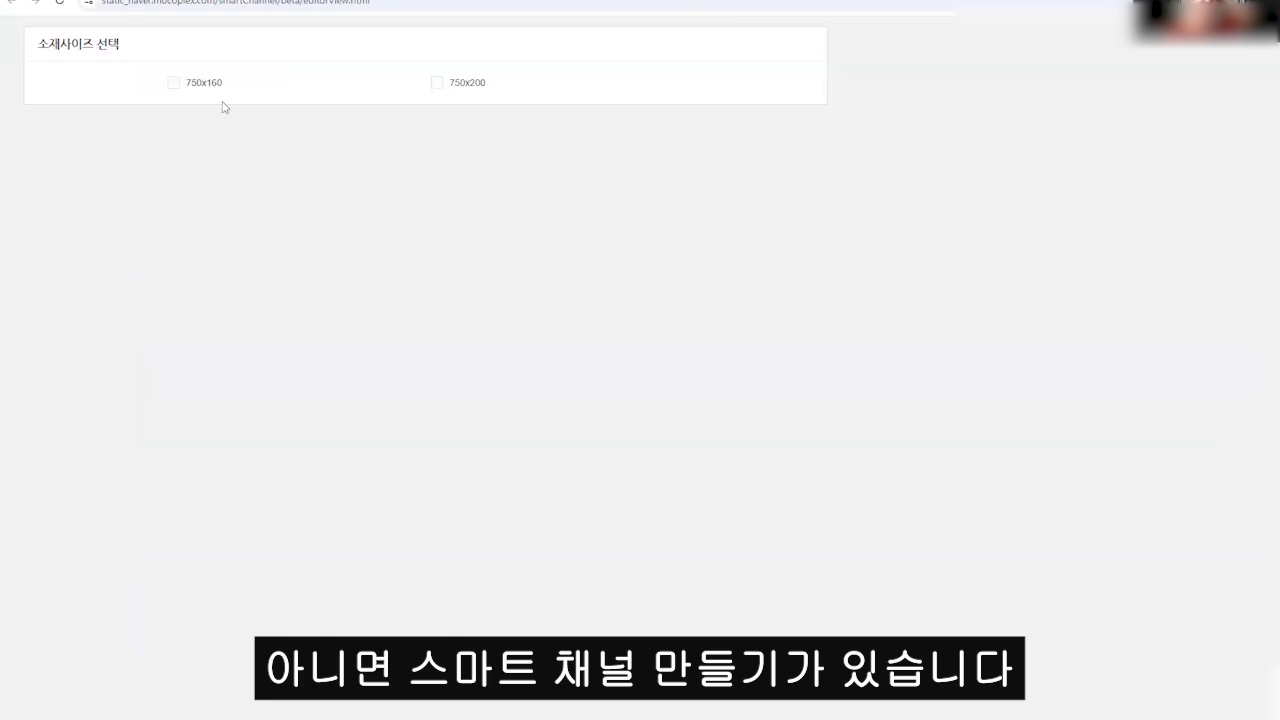
Compare the 750x160 and 750x200 options under 소재사이즈 선택 and leave 750x160 selected.
left_click(205, 83)
left_click(448, 86)
left_click(204, 82)
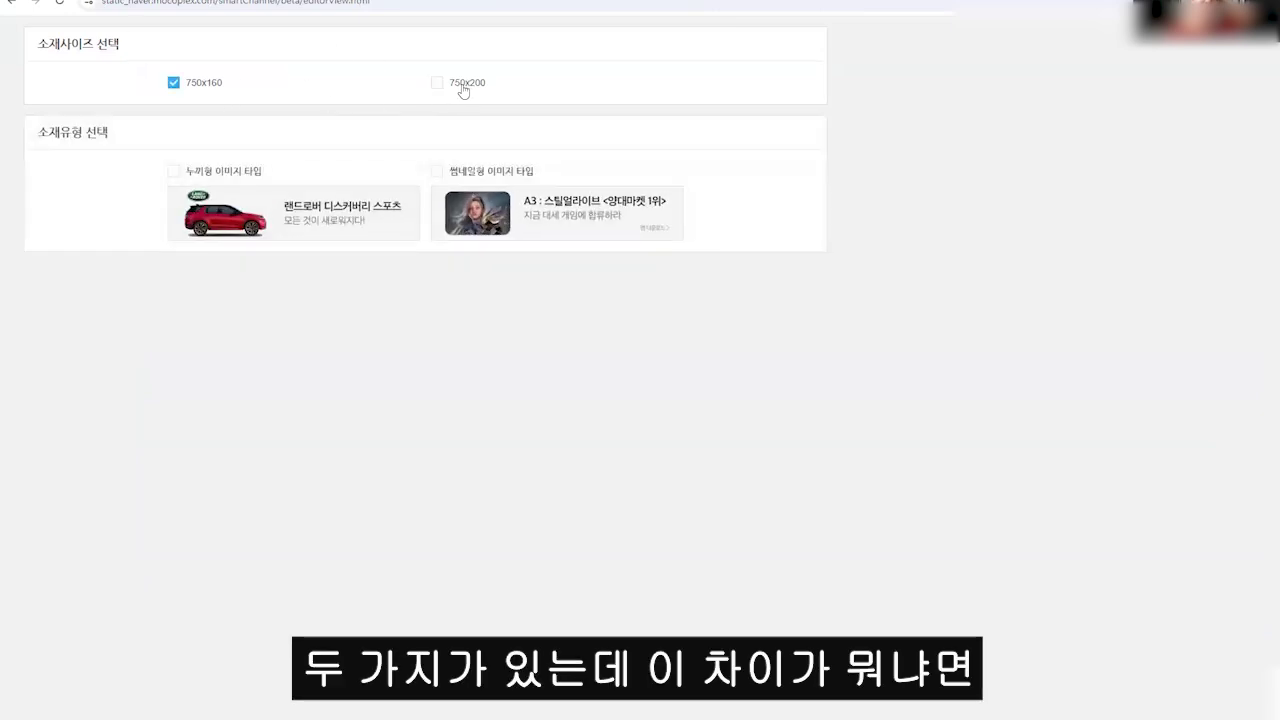
left_click(456, 86)
left_click(182, 86)
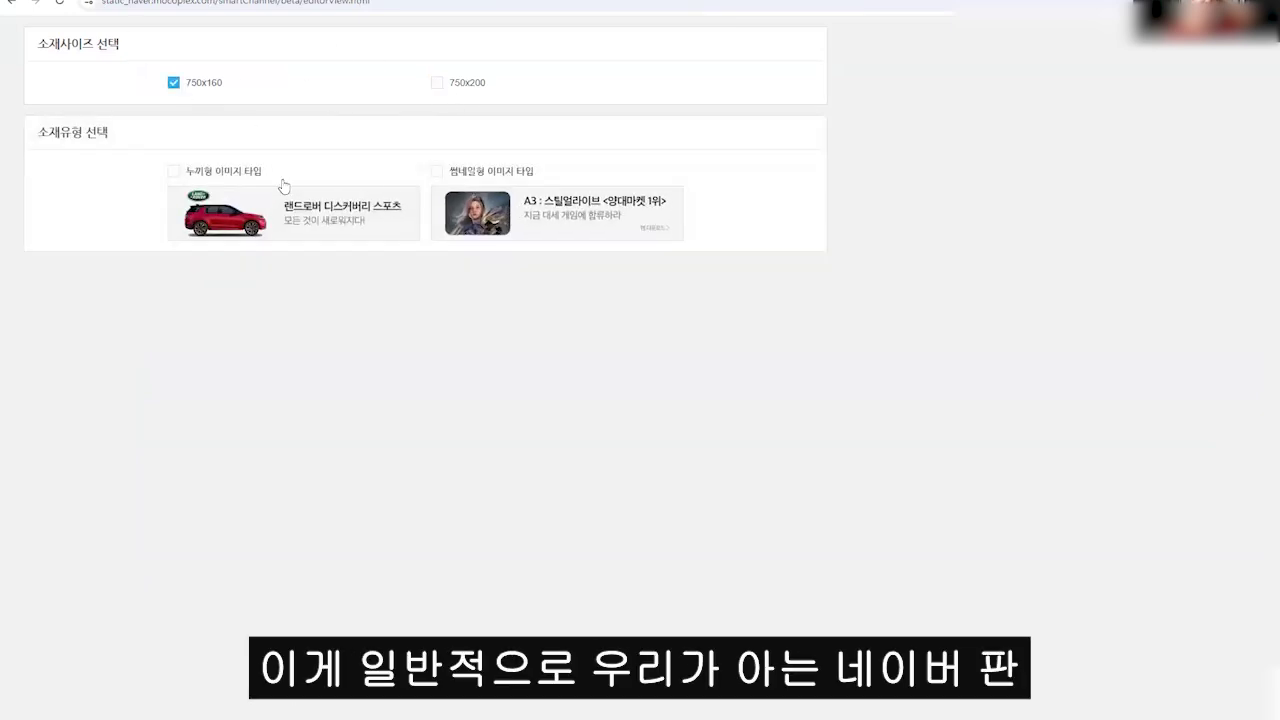
Switch to the 캡처 도구 screenshot of 증권 pages and circle the ad banner on the first phone by hand.
key("alt+Tab")
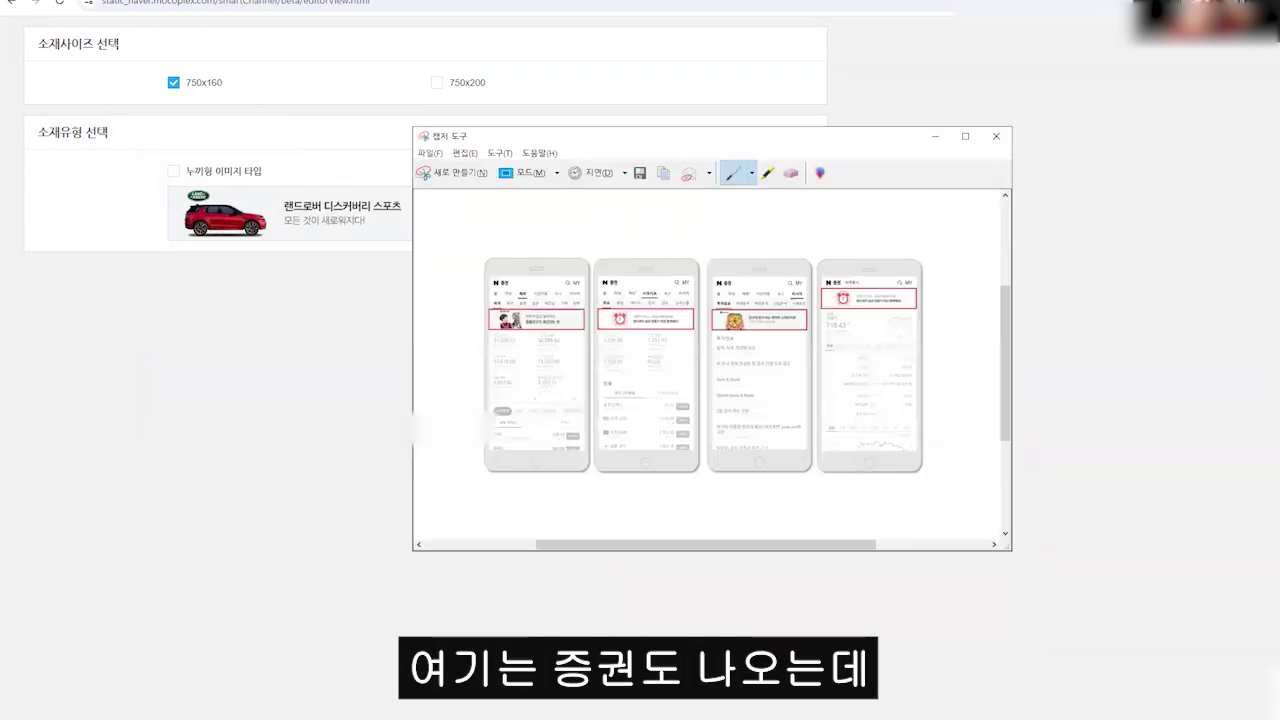
left_click_drag(491, 326, 597, 340)
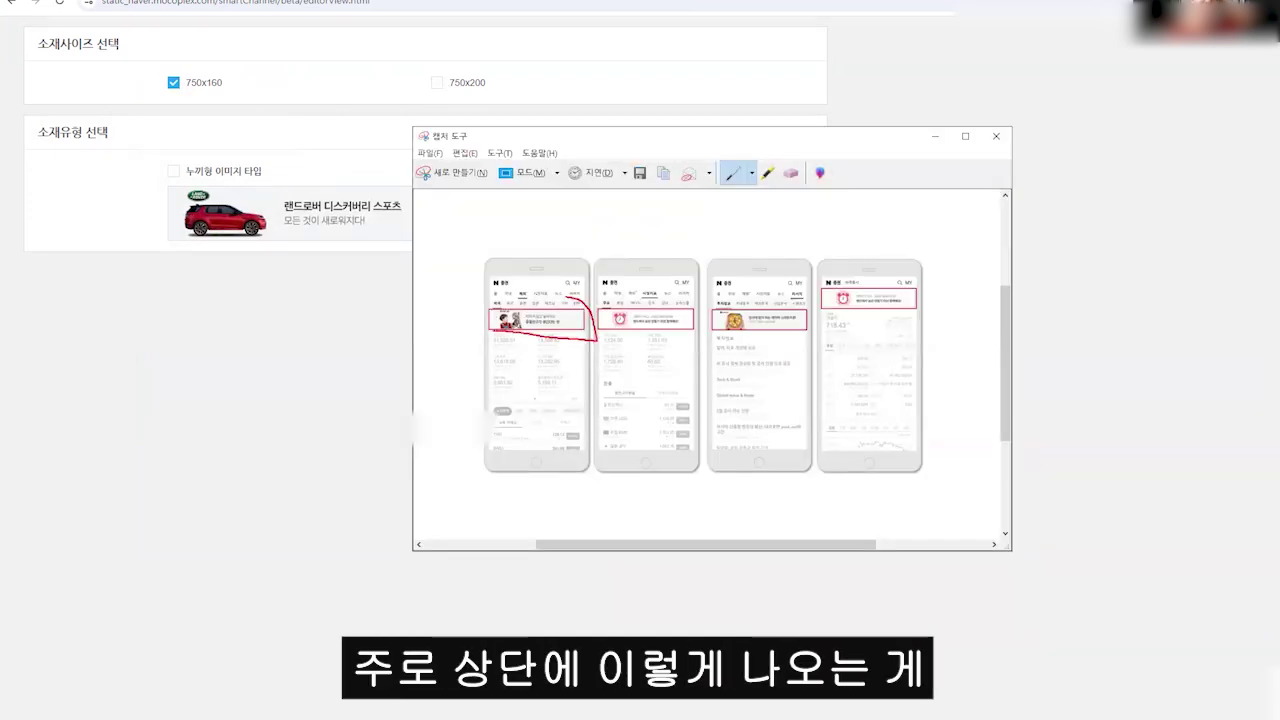
left_click_drag(570, 297, 490, 328)
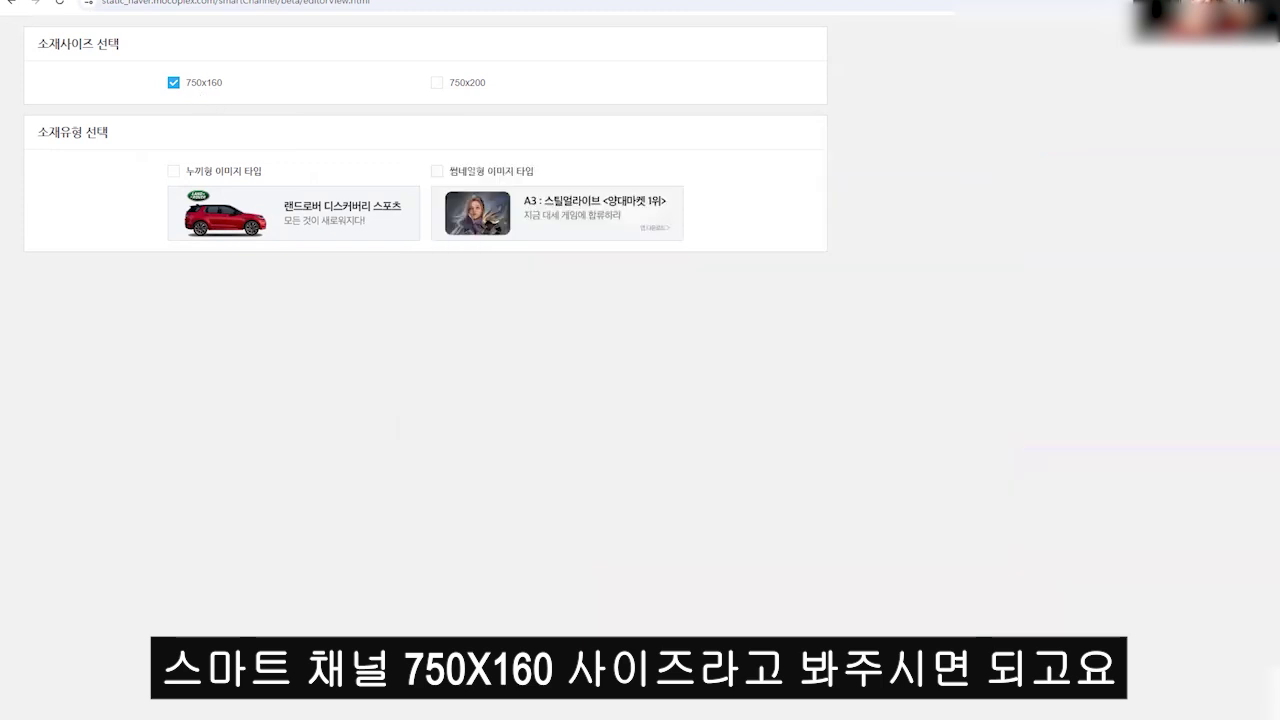
Select the 750x200 creative size and mark the ad banner in the 캡처 도구 screenshot of the Naver mobile home.
left_click(452, 86)
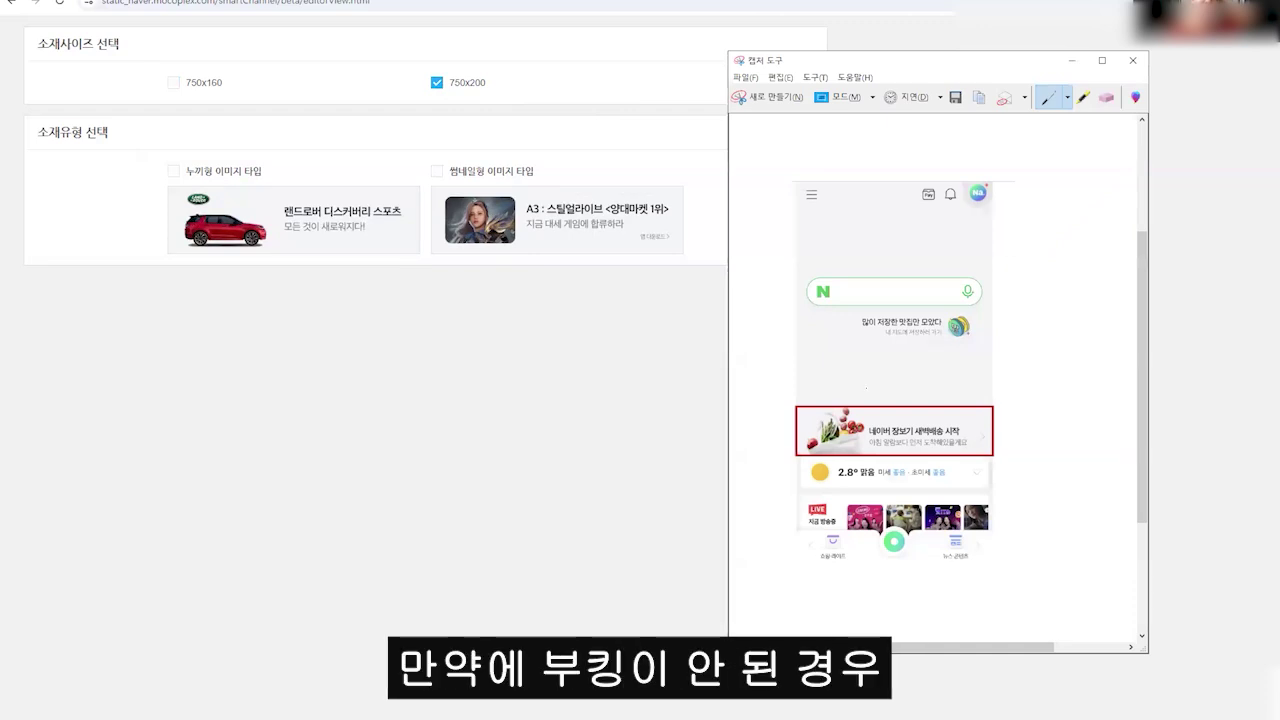
left_click_drag(795, 400, 865, 498)
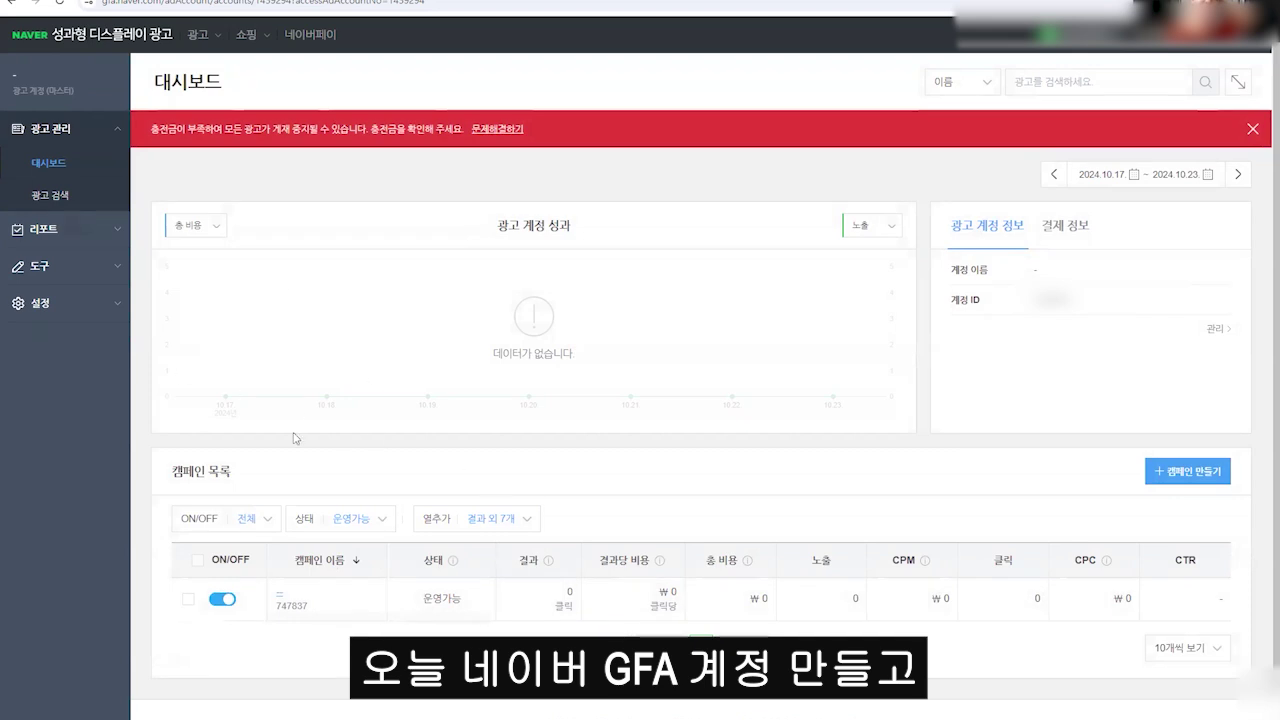
Look through the 설정 and 도구 sections from the 대시보드 and return to 광고 관리.
left_click(60, 303)
left_click(70, 201)
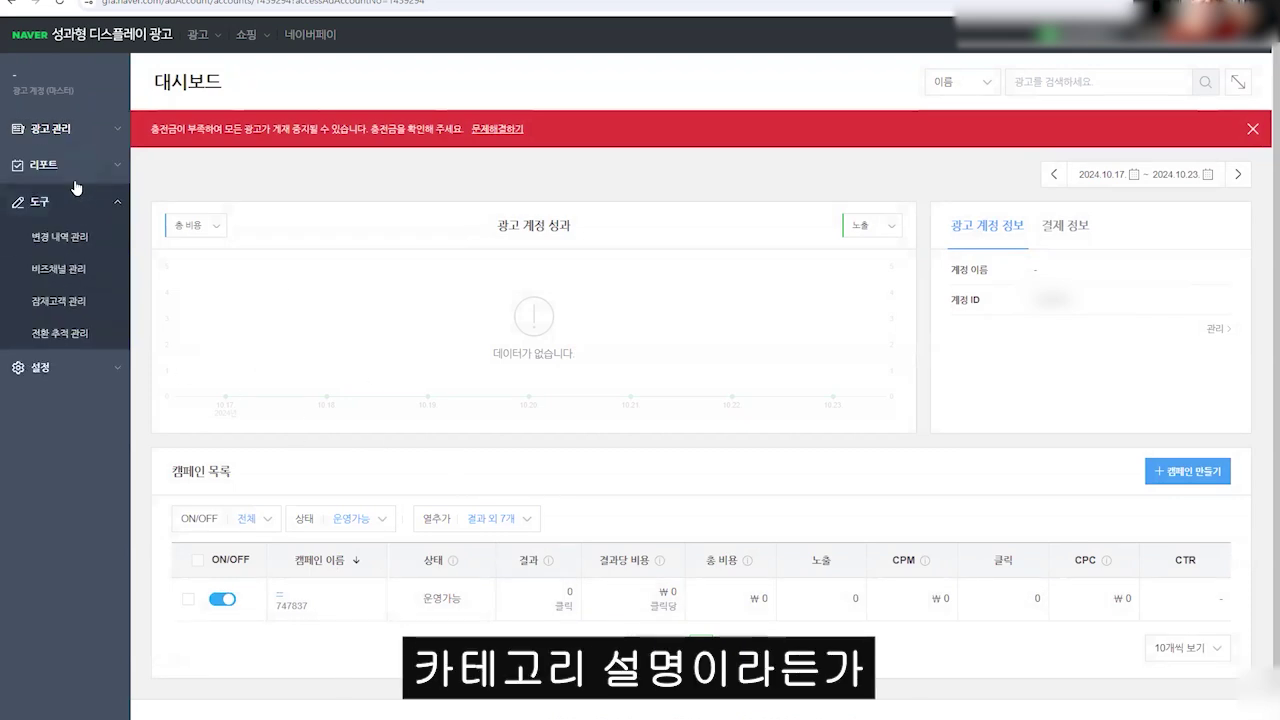
left_click(60, 128)
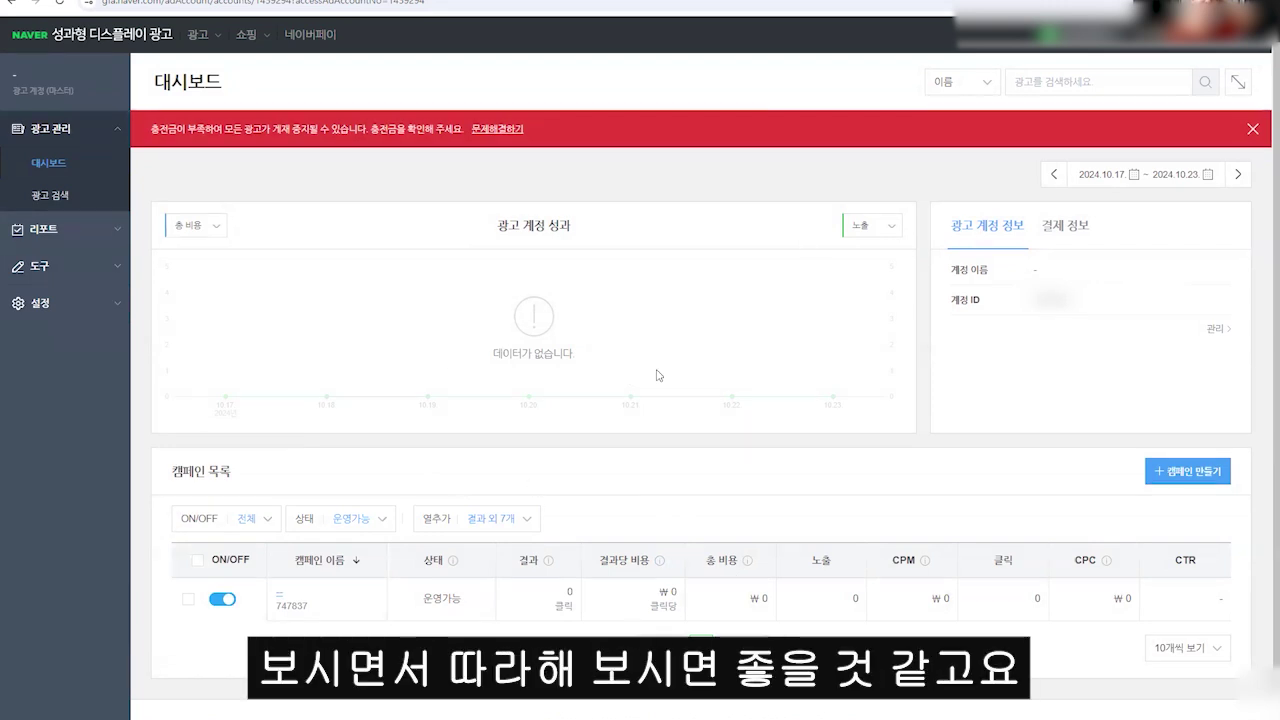
Open the 공지사항 list and look over its notices, including the display ad usage and production guides.
left_click(1212, 42)
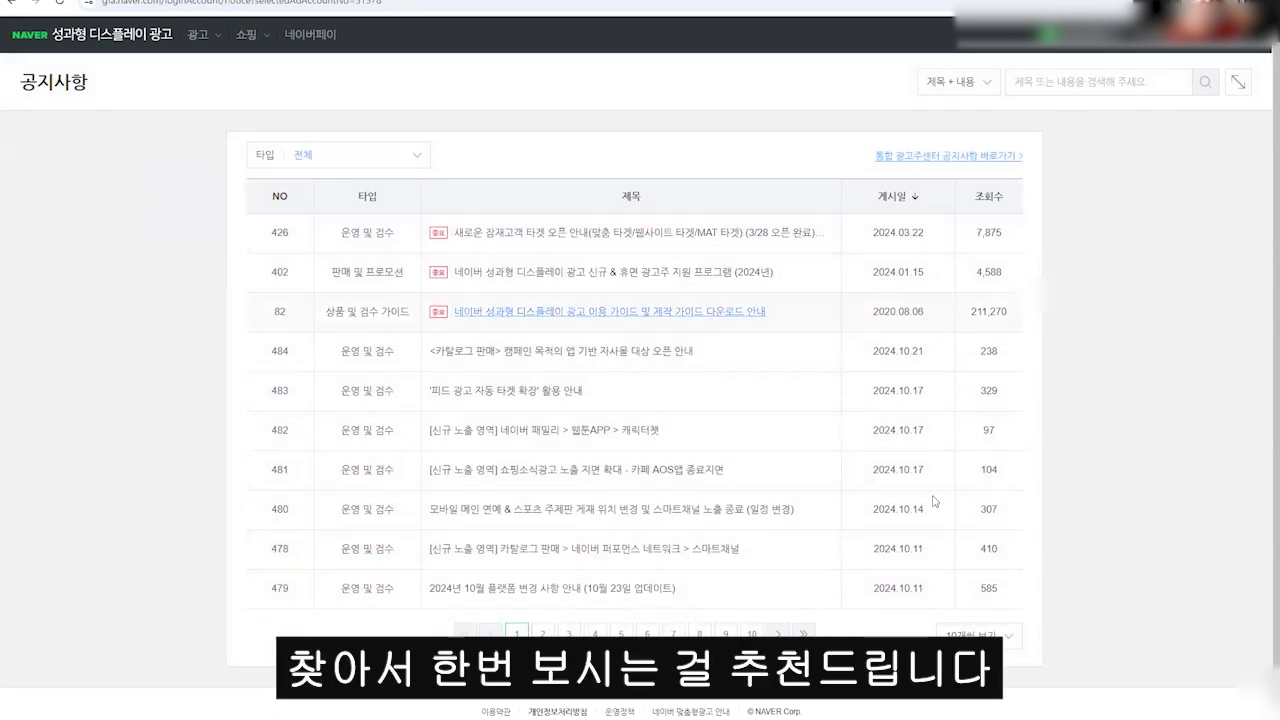
left_click_drag(273, 188, 661, 178)
left_click(661, 178)
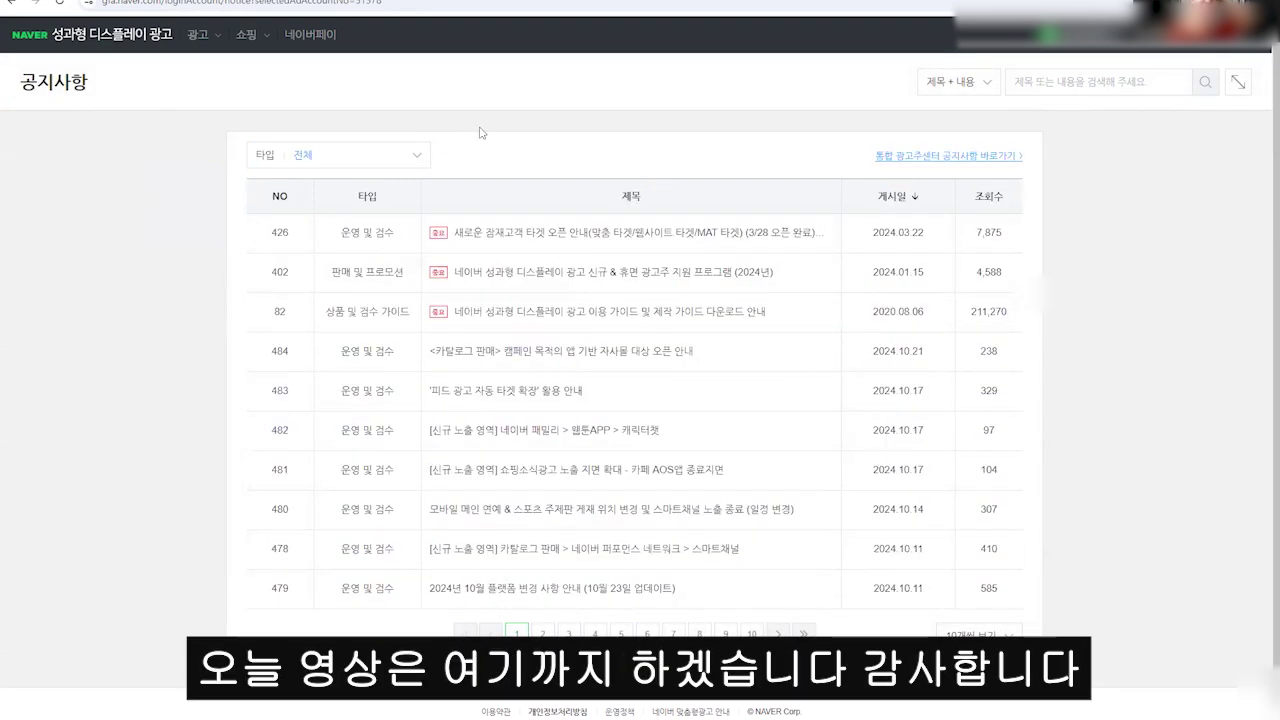